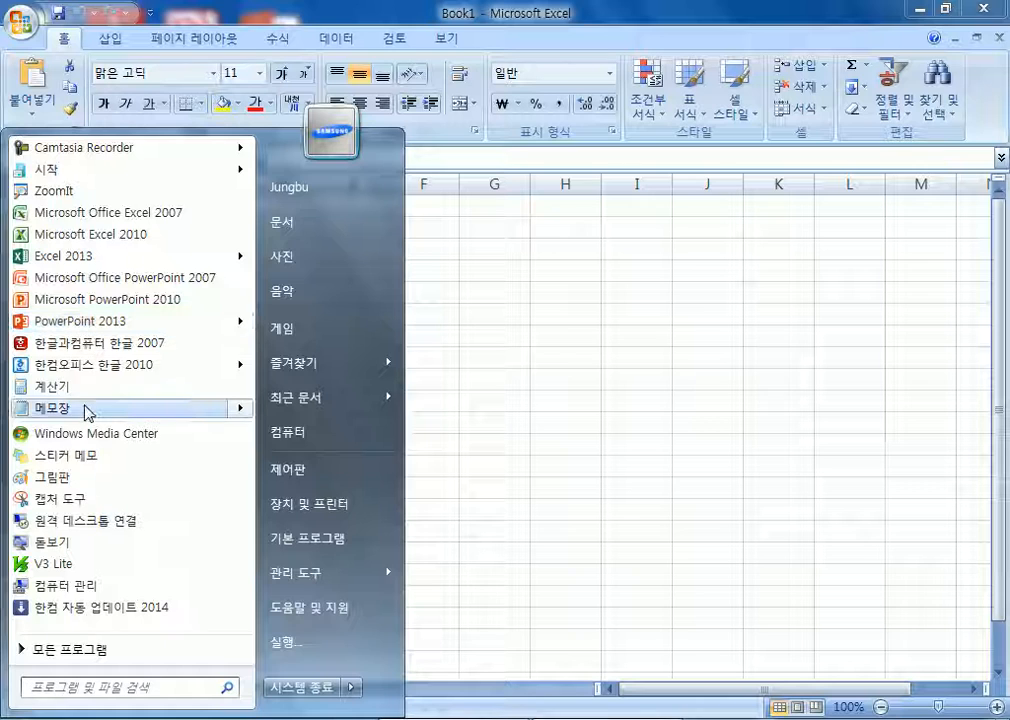
# Step: In a new Notepad document, write "외부 데이터 가져오기 : 엑셀이 아닌 다른 프로그램으로 작성된 데이터를 엑셀에서 사용하고자 가져오는 기능"
pyautogui.write('외')
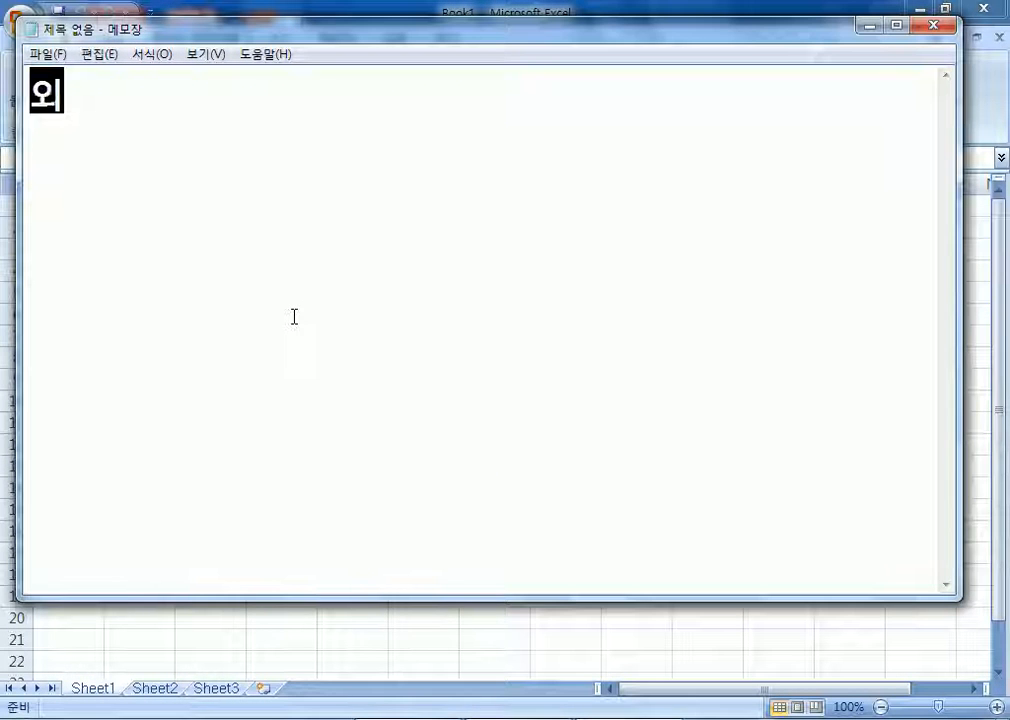
pyautogui.write('부 데이터 가져오기 ')
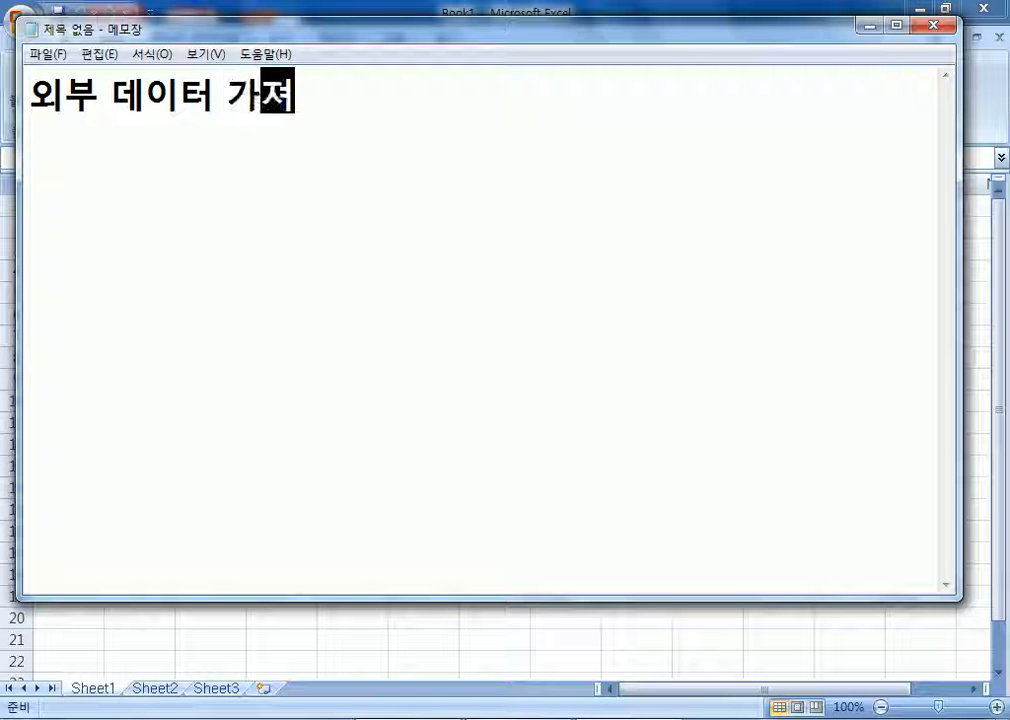
pyautogui.write(': ')
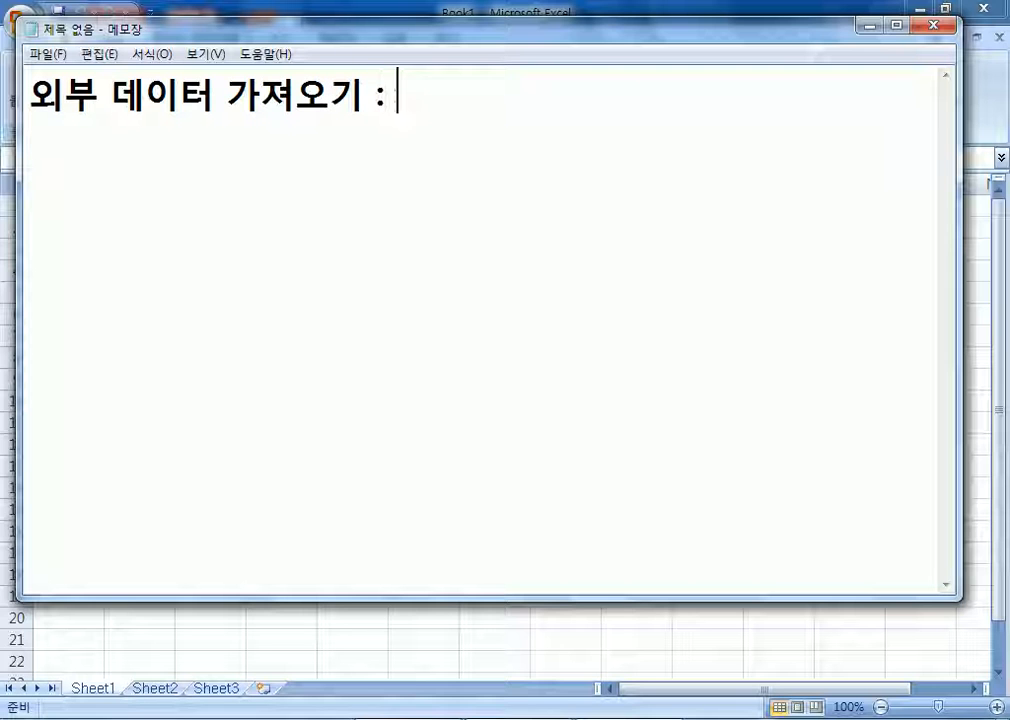
pyautogui.write('엑셀ㅇ이 아닌 달')
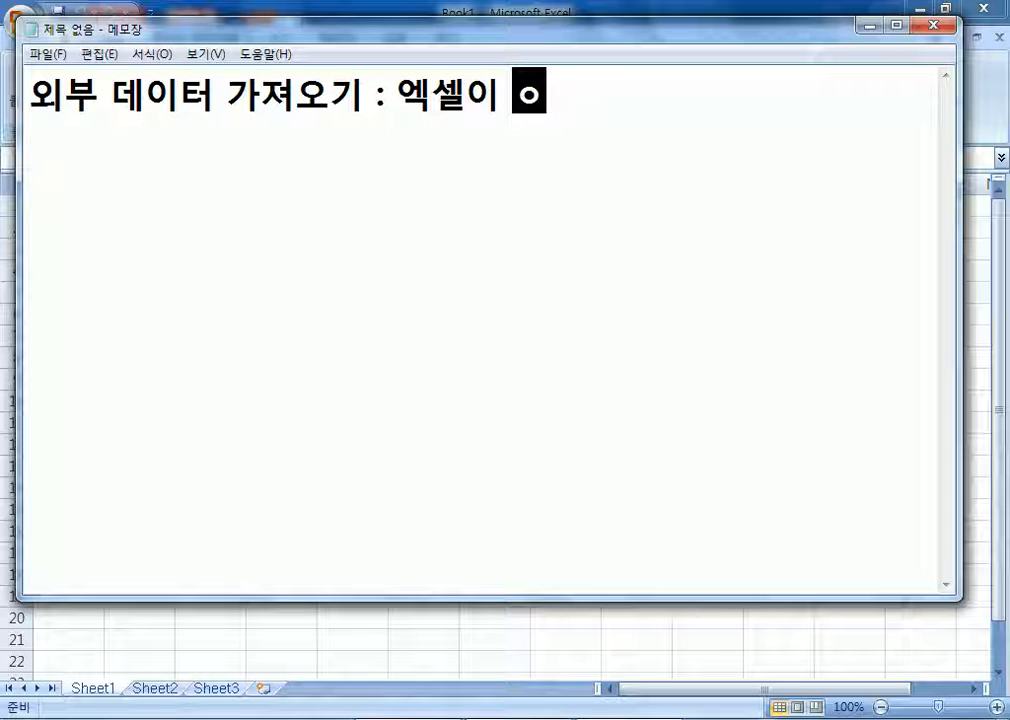
pyautogui.write('른 프로그램으로')
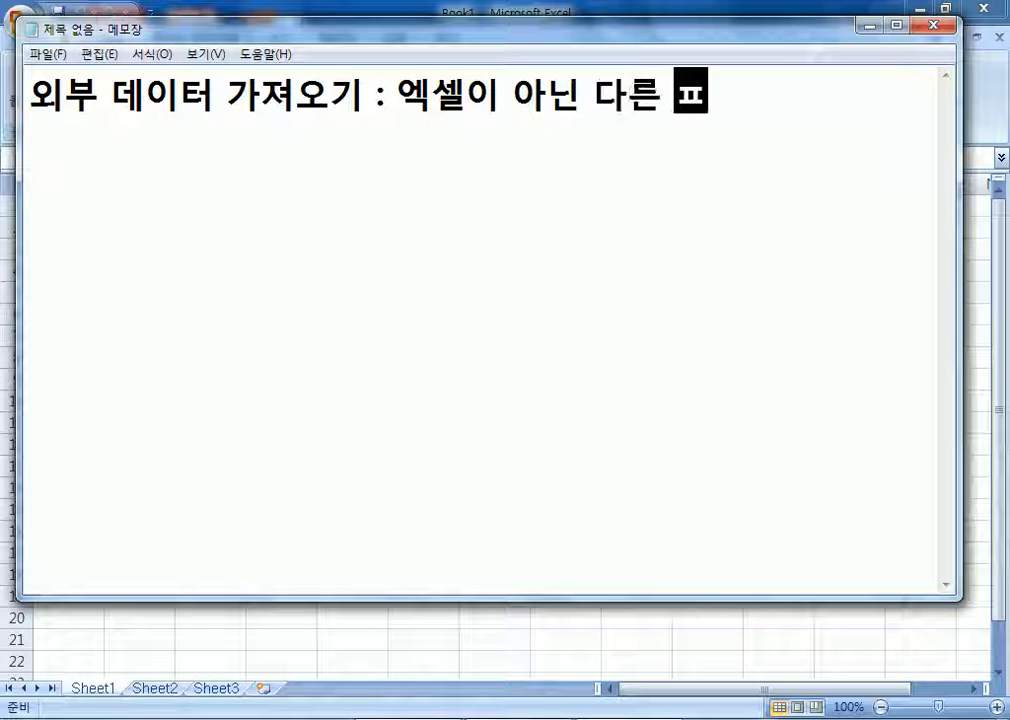
pyautogui.write(' 작')
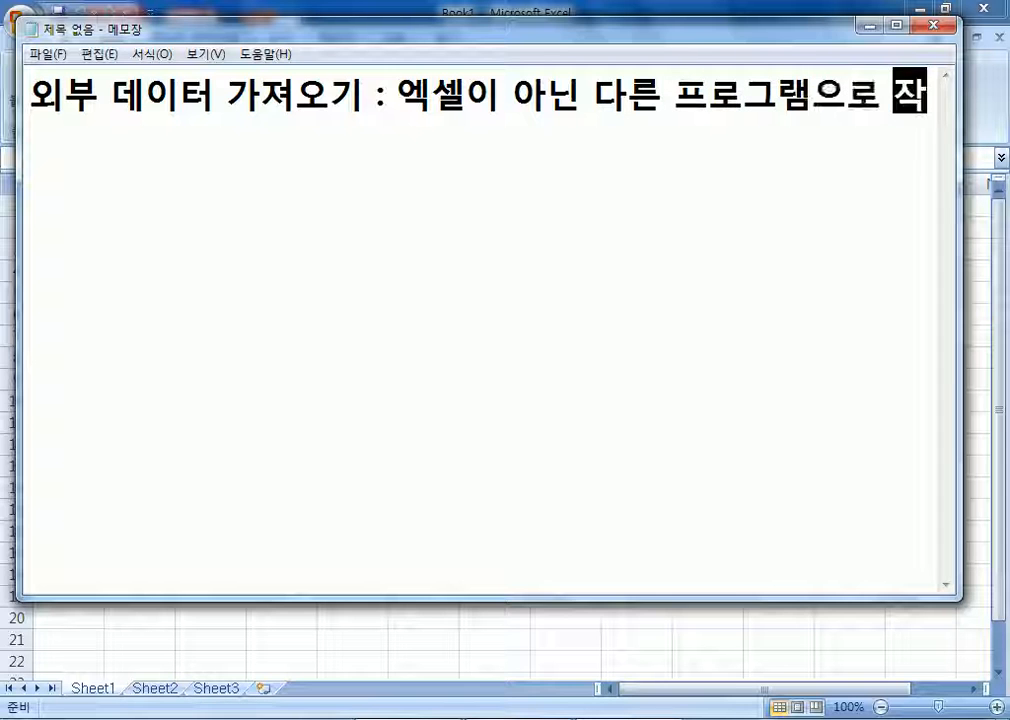
pyautogui.write('성된 ㅇㄷ')
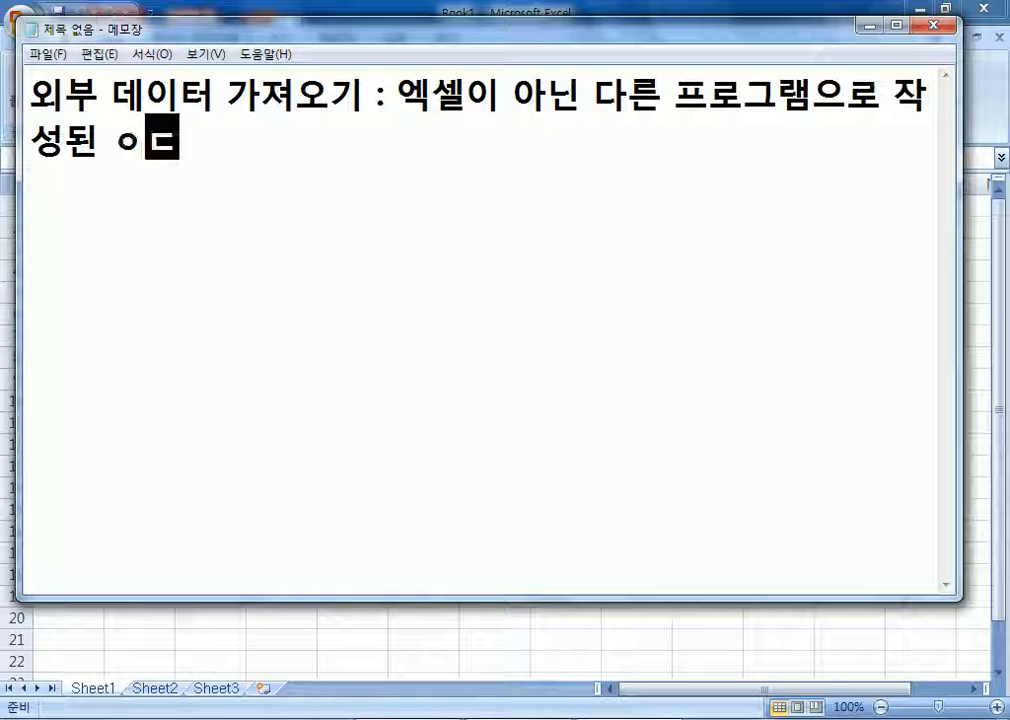
pyautogui.press('BackSpace')
pyautogui.press('BackSpace')
pyautogui.write('데이터를 엑셀엣')
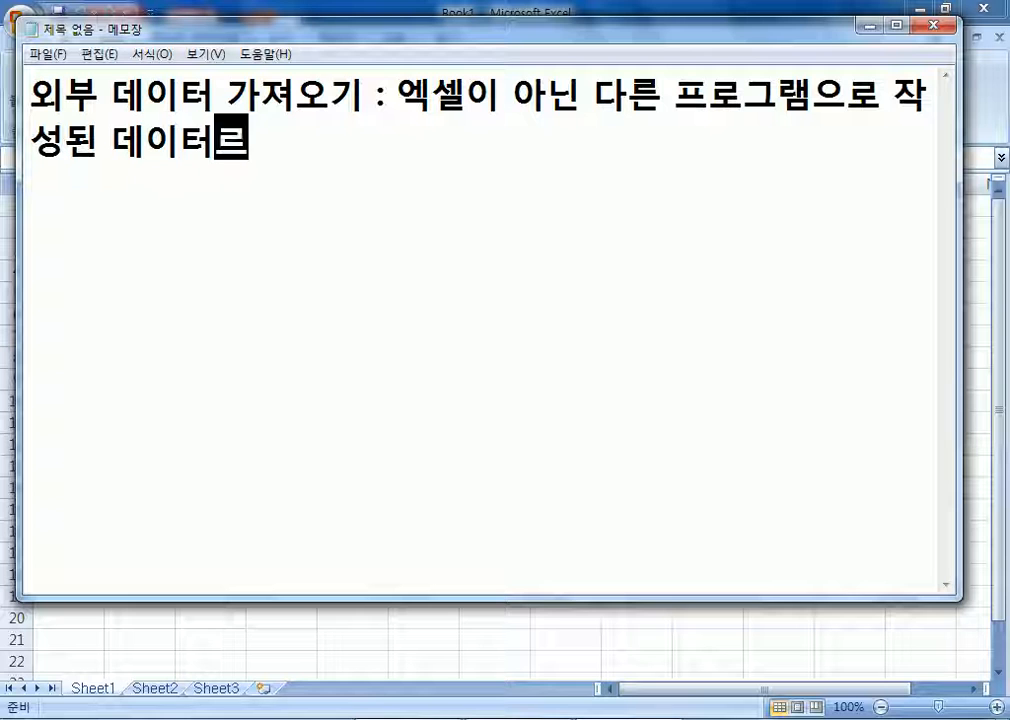
pyautogui.write('서 사')
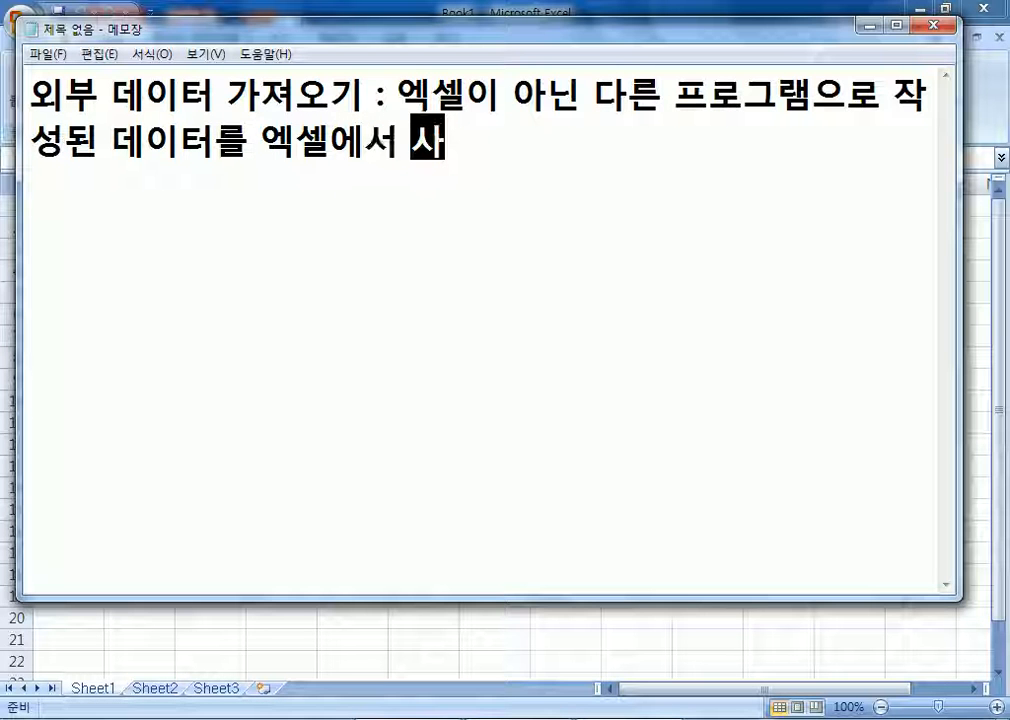
pyautogui.write('용하고자 ')
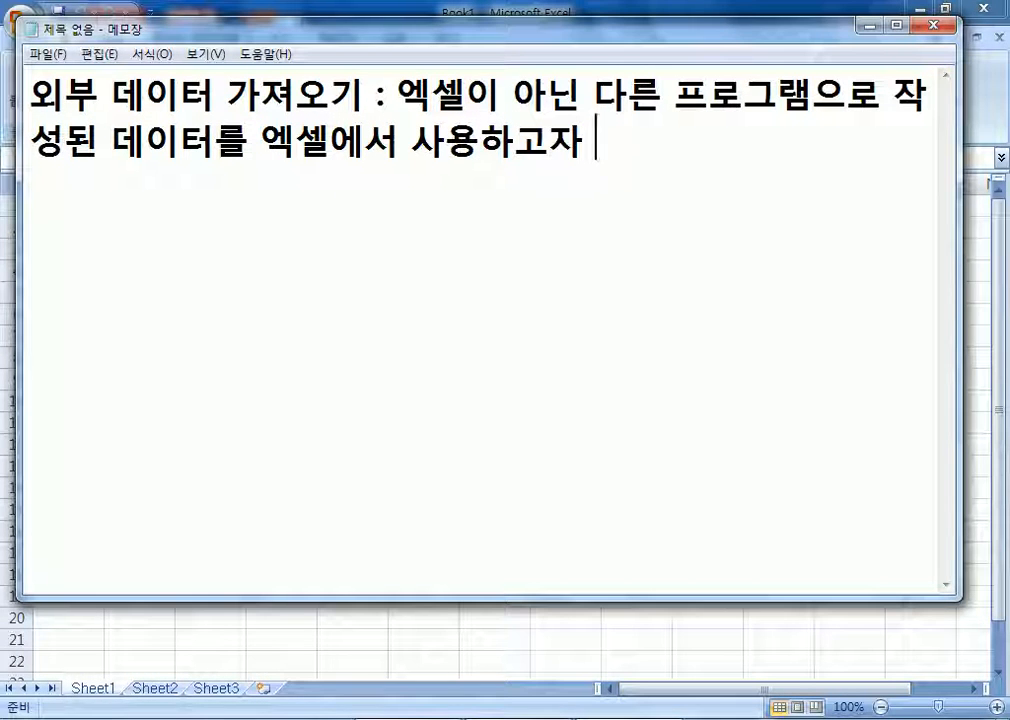
pyautogui.write('가져오는 기능')
pyautogui.press('Return')
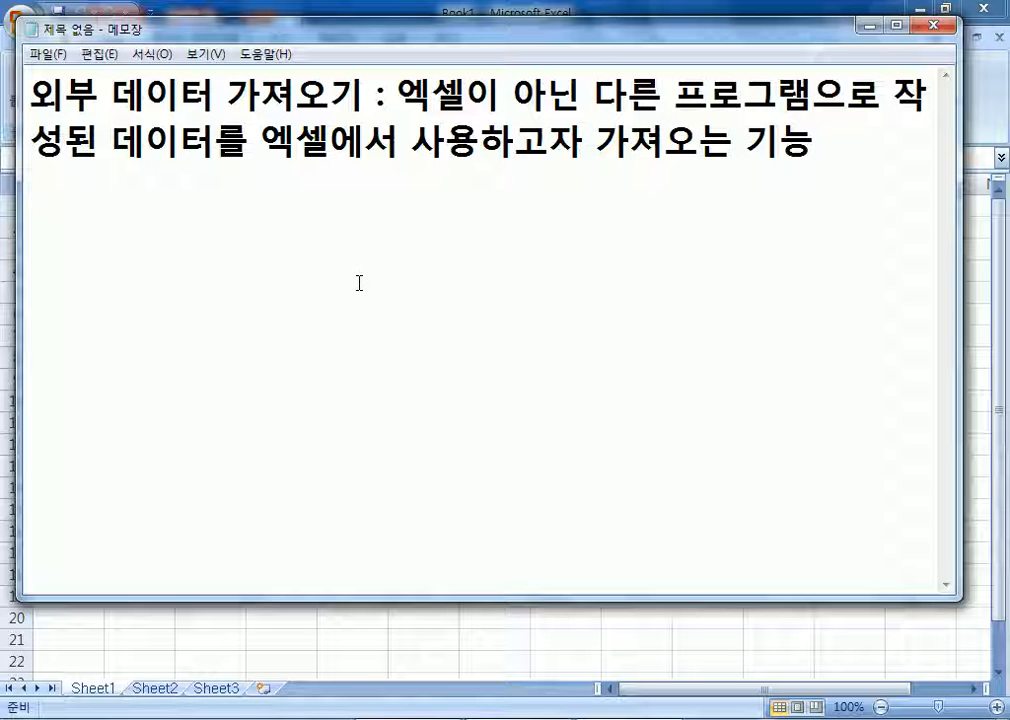
# Step: Widen the Notepad window to span the screen and add the line "메모장에서 작성된 텍스트파일을 엑셀로 가져오기"
pyautogui.moveTo(960, 261); pyautogui.dragTo(1003, 262)
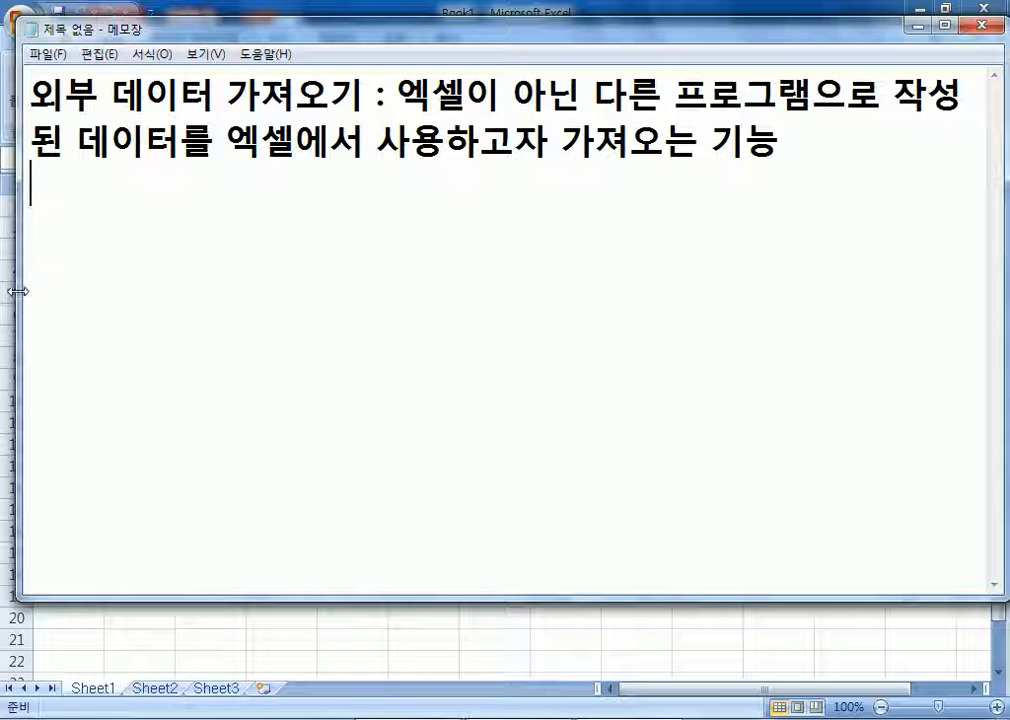
pyautogui.moveTo(14, 297); pyautogui.dragTo(3, 295)
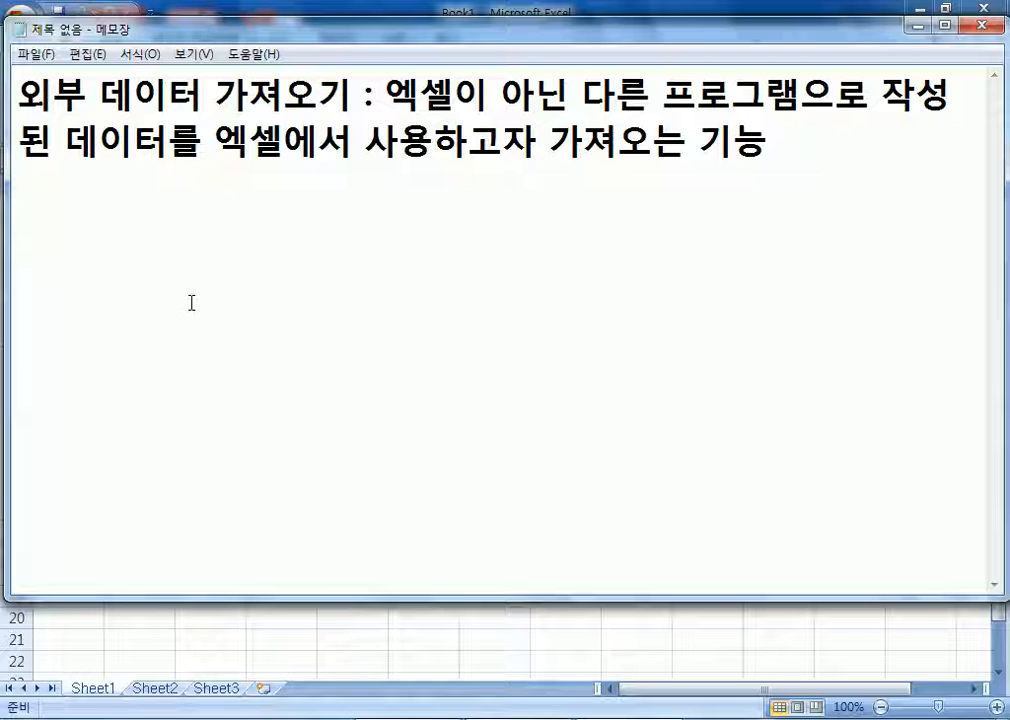
pyautogui.write('메모장에')
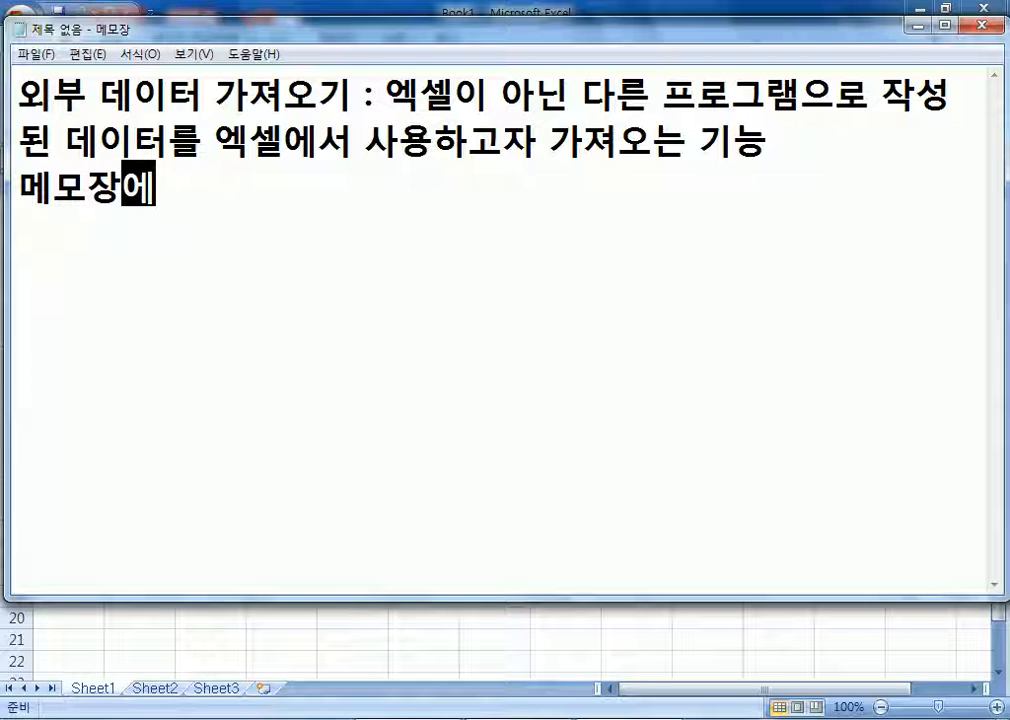
pyautogui.write('서 작성된 ')
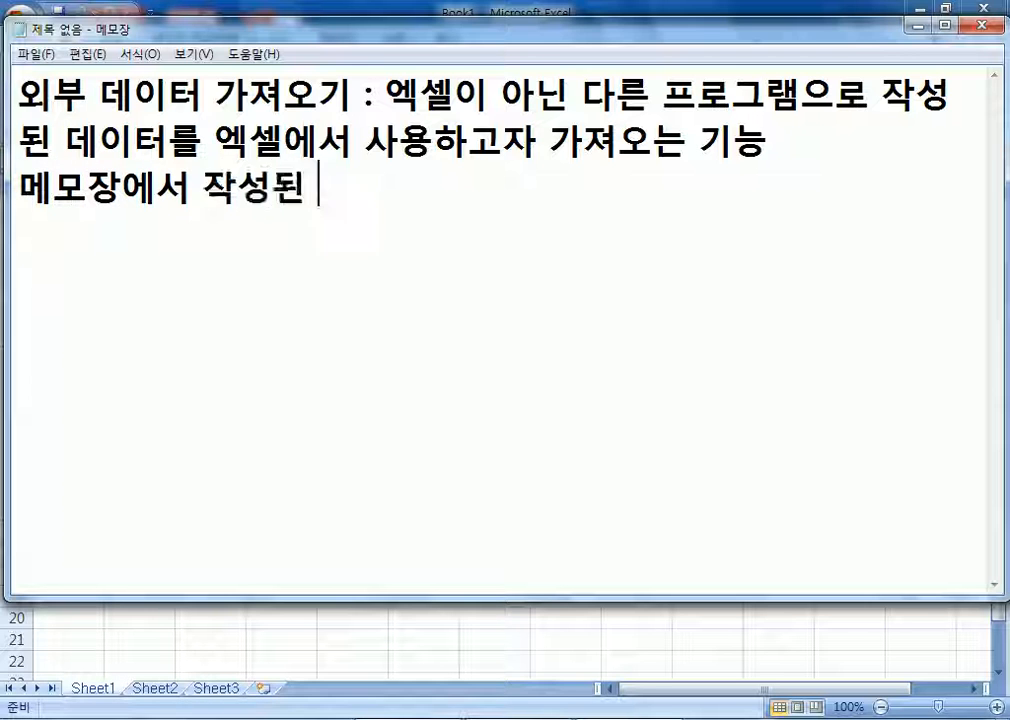
pyautogui.write('텍스트파일을 ')
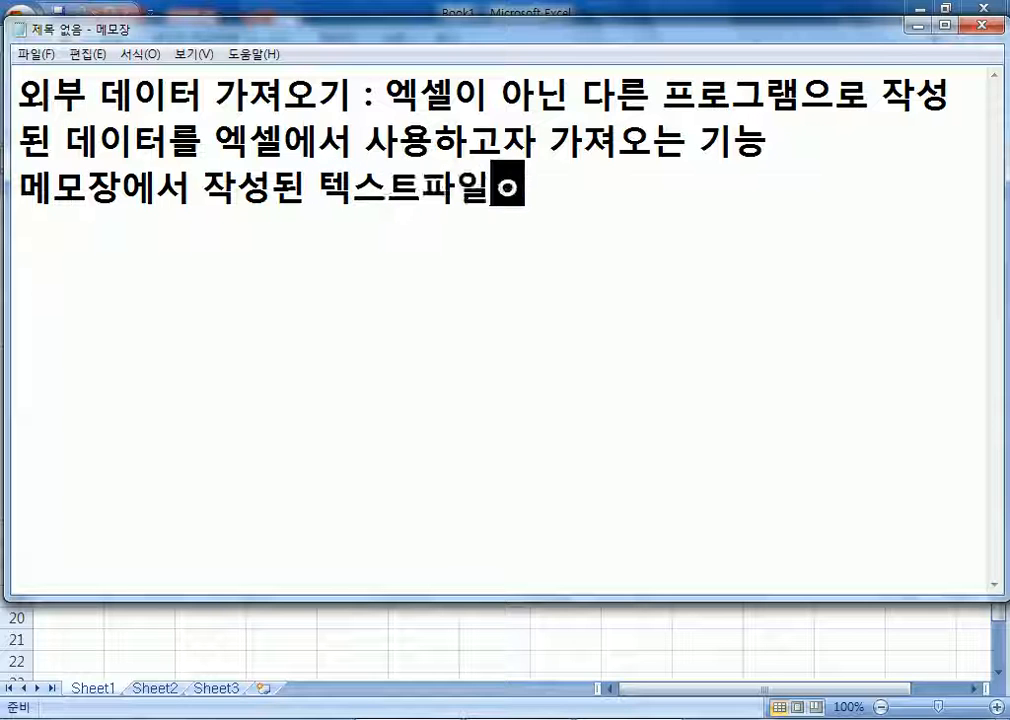
pyautogui.write('엑셀로 가')
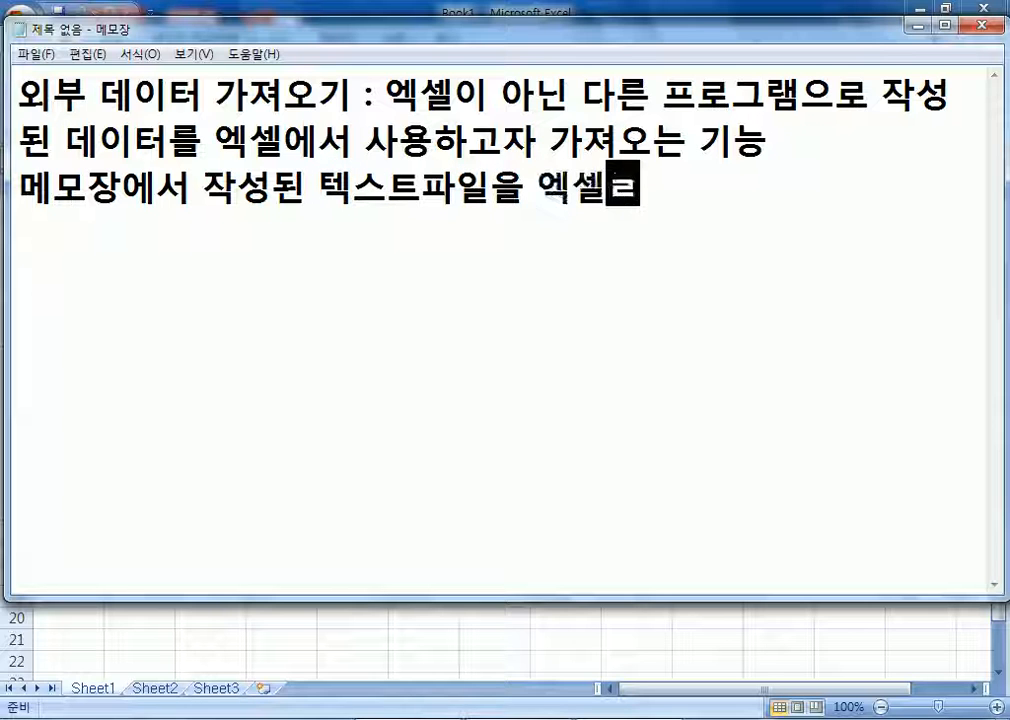
pyautogui.write('져오기')
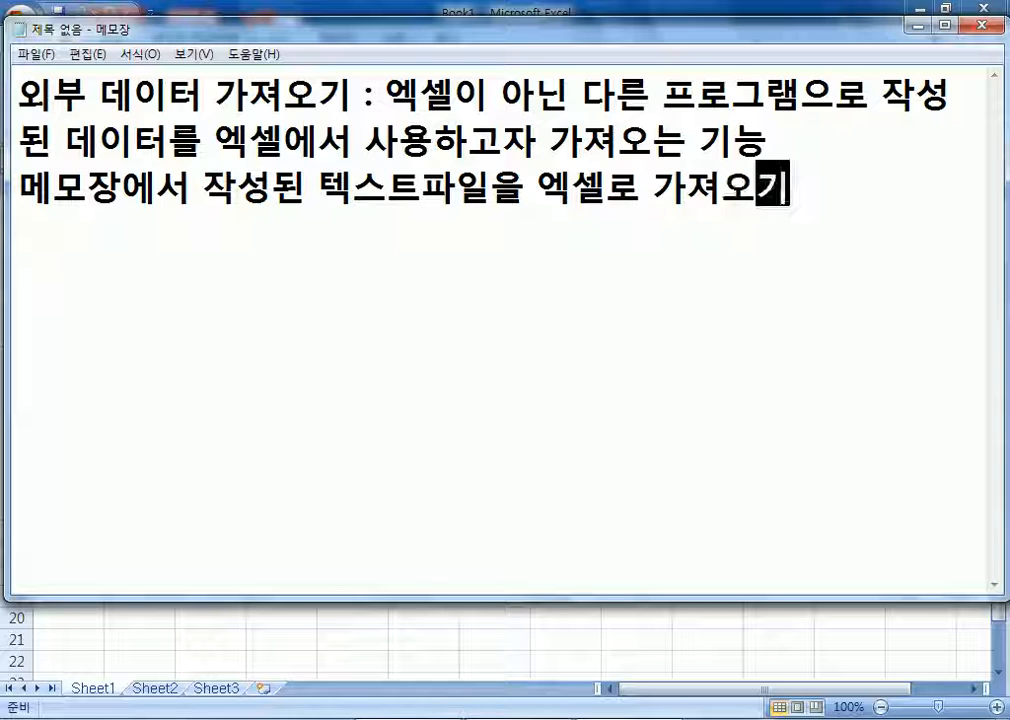
pyautogui.press('Return')
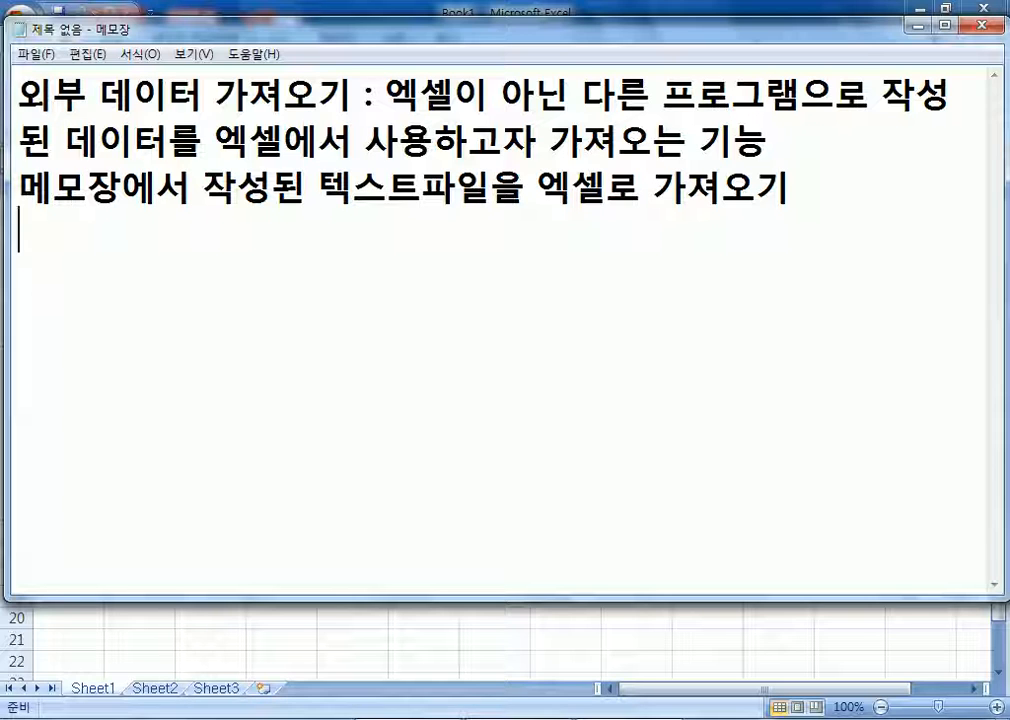
# Step: Add a fourth line defining text files: "텍스트파일 : 서식이 없는 내용만 있는 형태"
pyautogui.write('텍스')
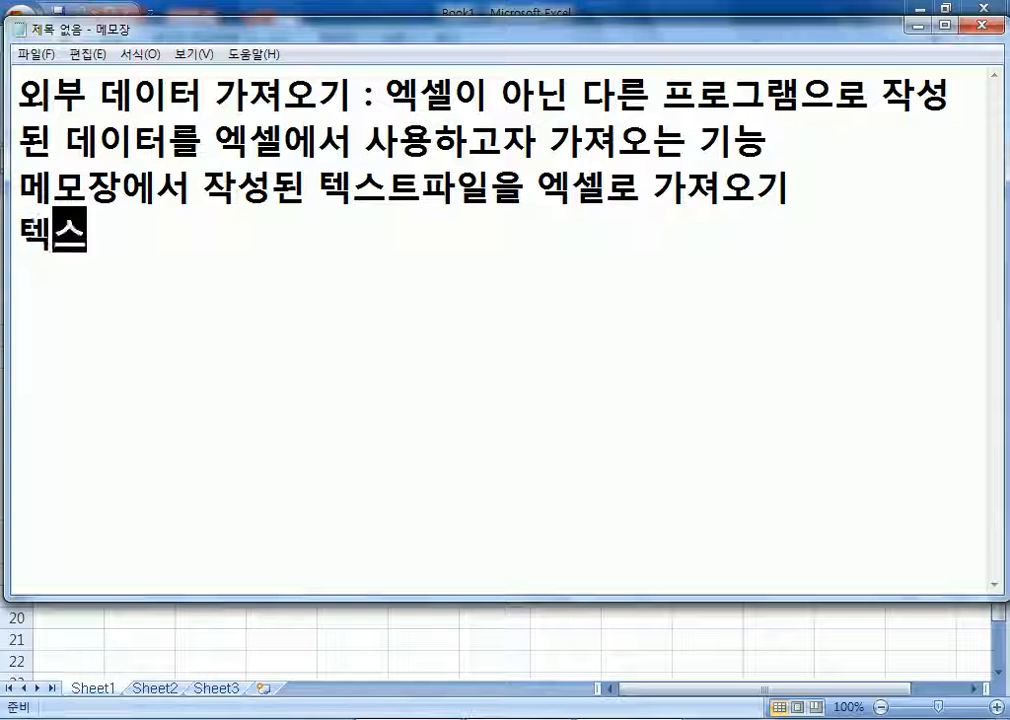
pyautogui.write('트파일 : ')
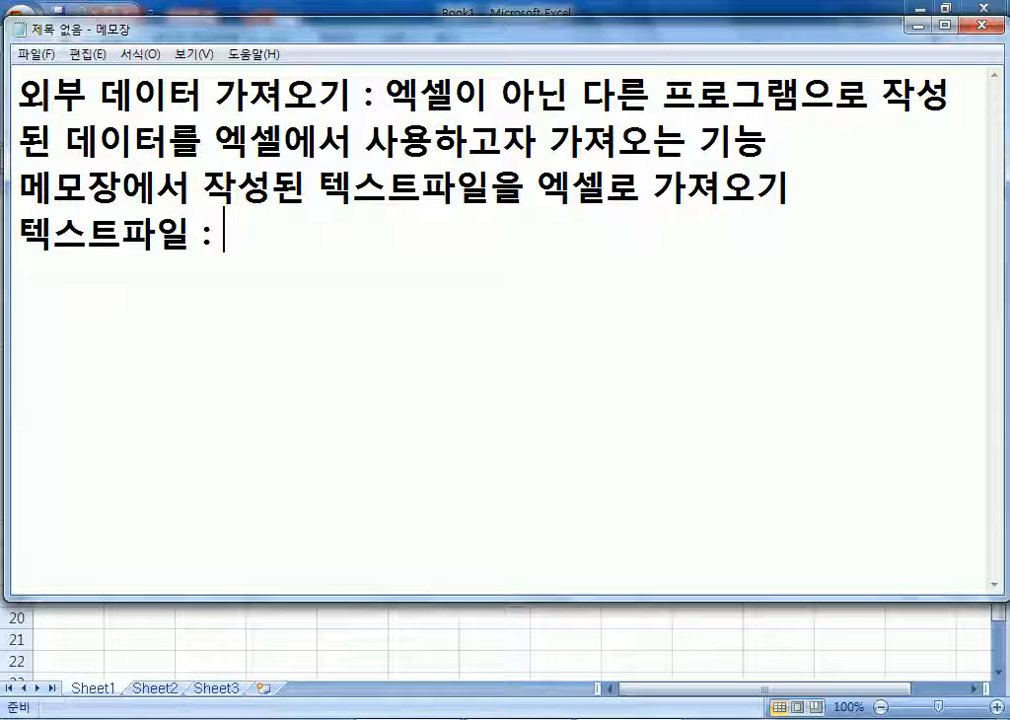
pyautogui.write('섯식이 없는 ')
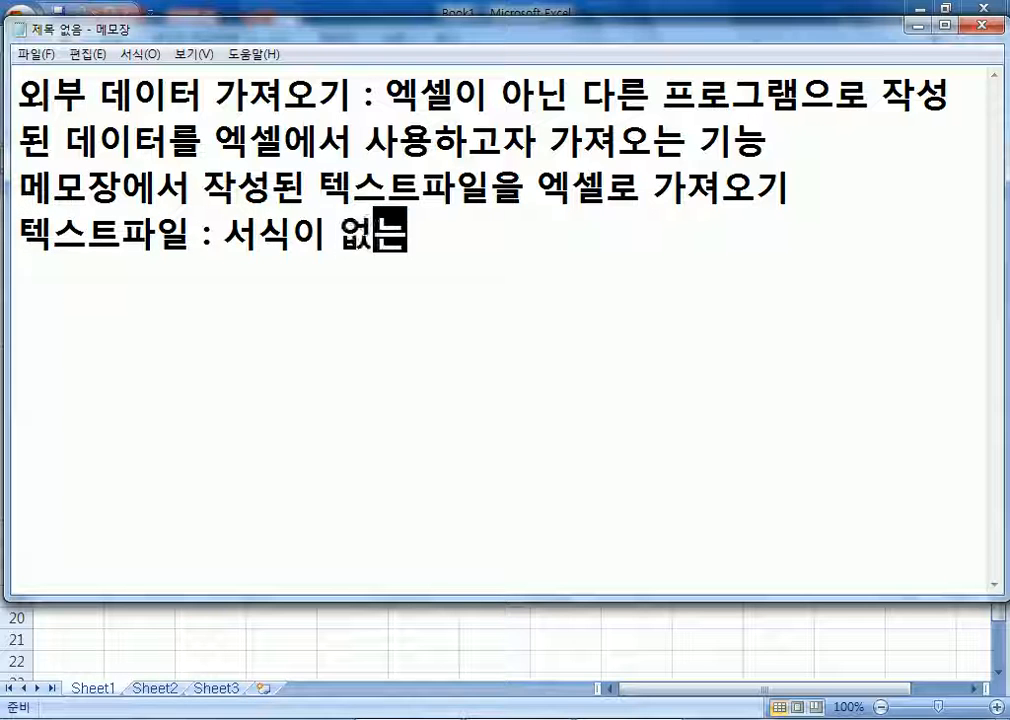
pyautogui.write('내용만 잇')
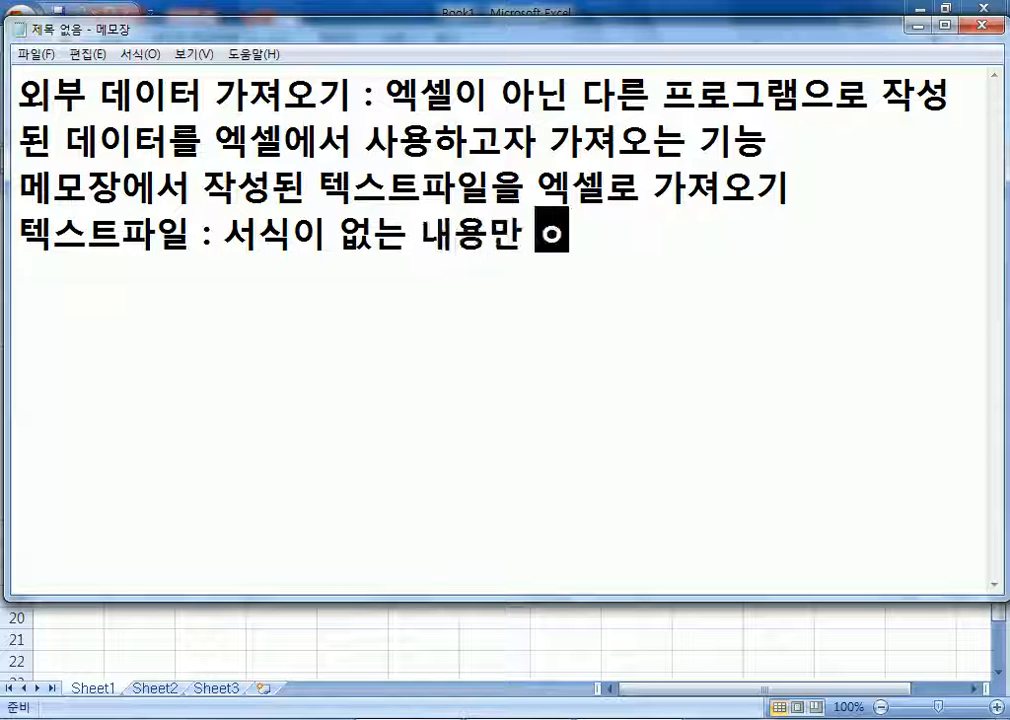
pyautogui.write('느')
pyautogui.press('BackSpace')
pyautogui.press('BackSpace')
pyautogui.press('BackSpace')
pyautogui.write('있ㄴ느')
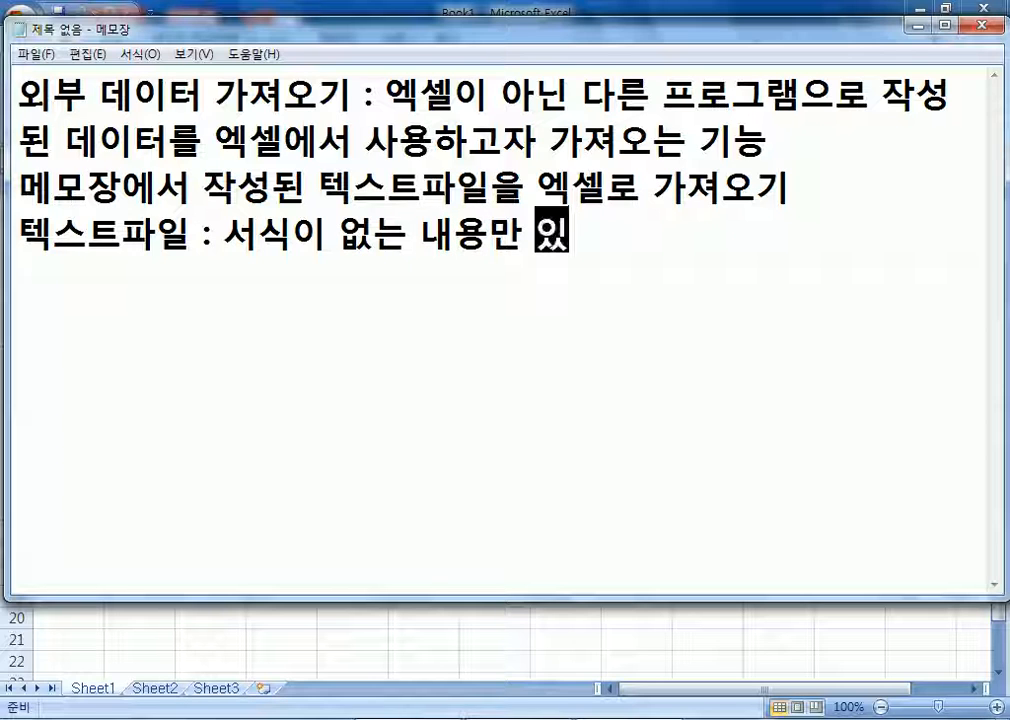
pyautogui.press('BackSpace')
pyautogui.press('BackSpace')
pyautogui.press('BackSpace')
pyautogui.write('는 형')
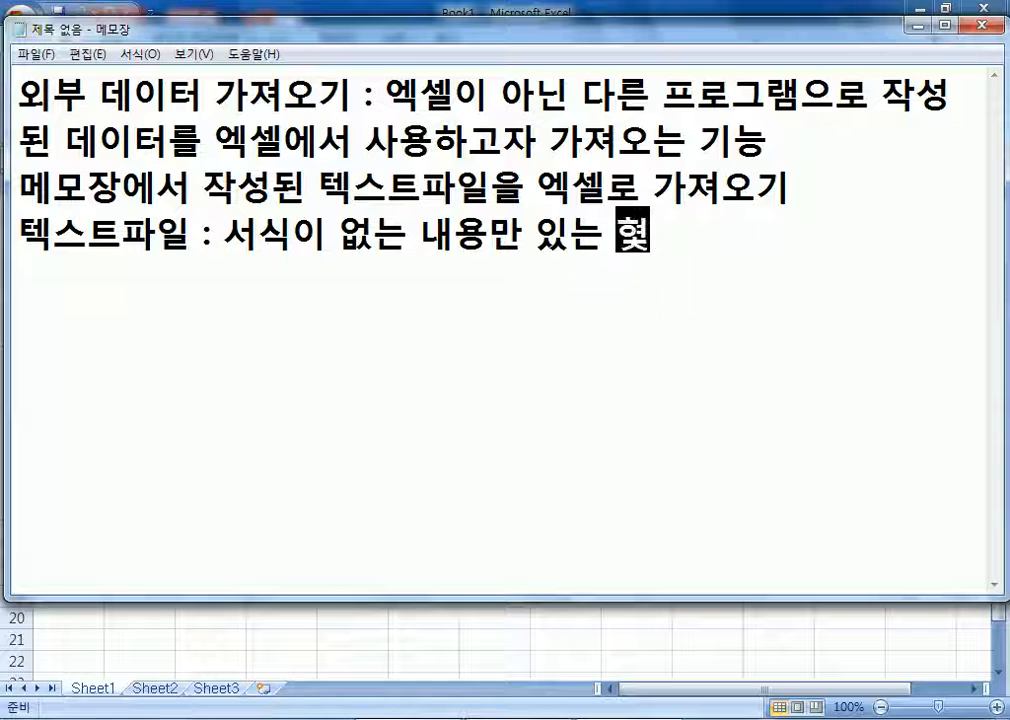
pyautogui.press('BackSpace')
pyautogui.write('ㅇ태')
pyautogui.press('Return')
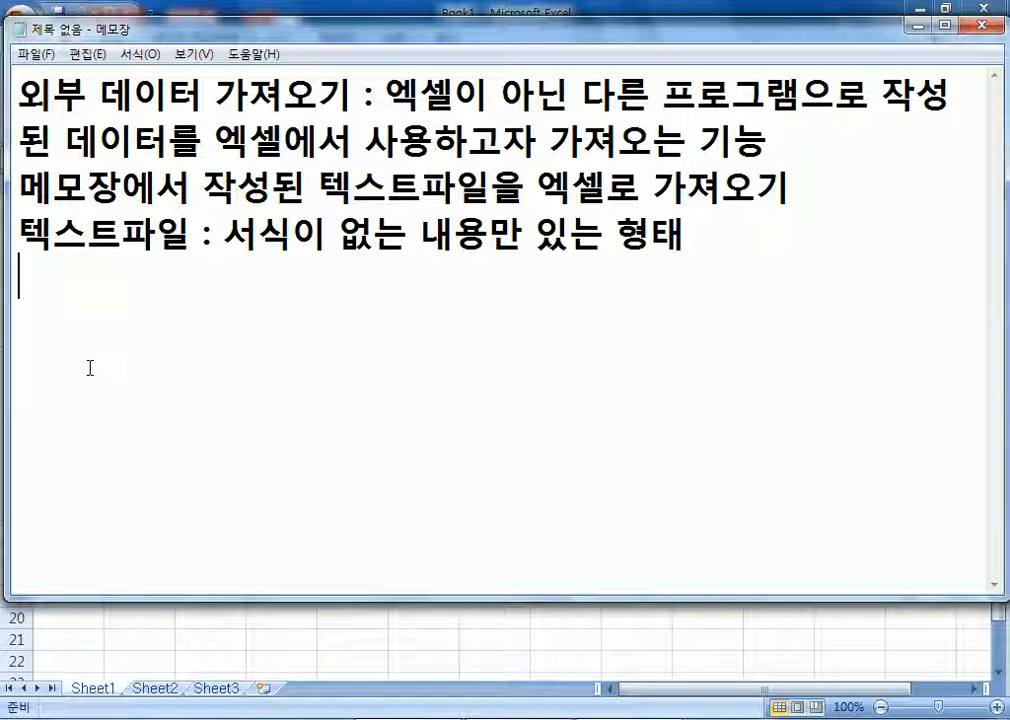
# Step: Leave a blank line and write the first numbered item, "1. 엑셀에서 텍스트파일을 열어서 사용"
pyautogui.press('Return')
pyautogui.write('1. ')
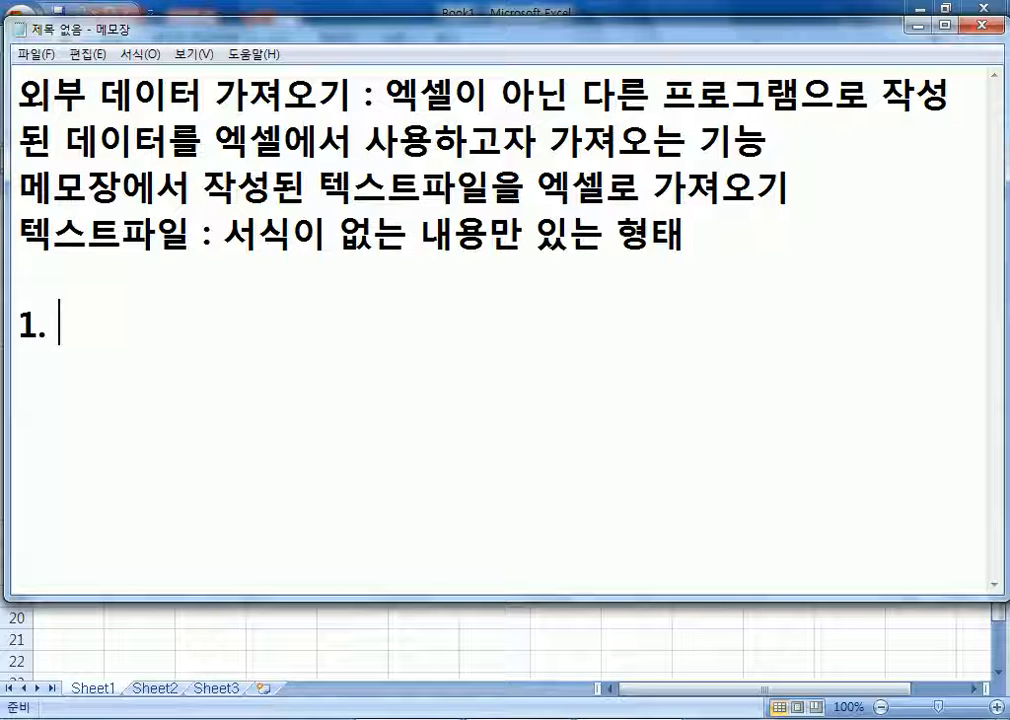
pyautogui.write('엑셀엣서 테ㄱ스트팡ㅣㄹ을 열어서 ')
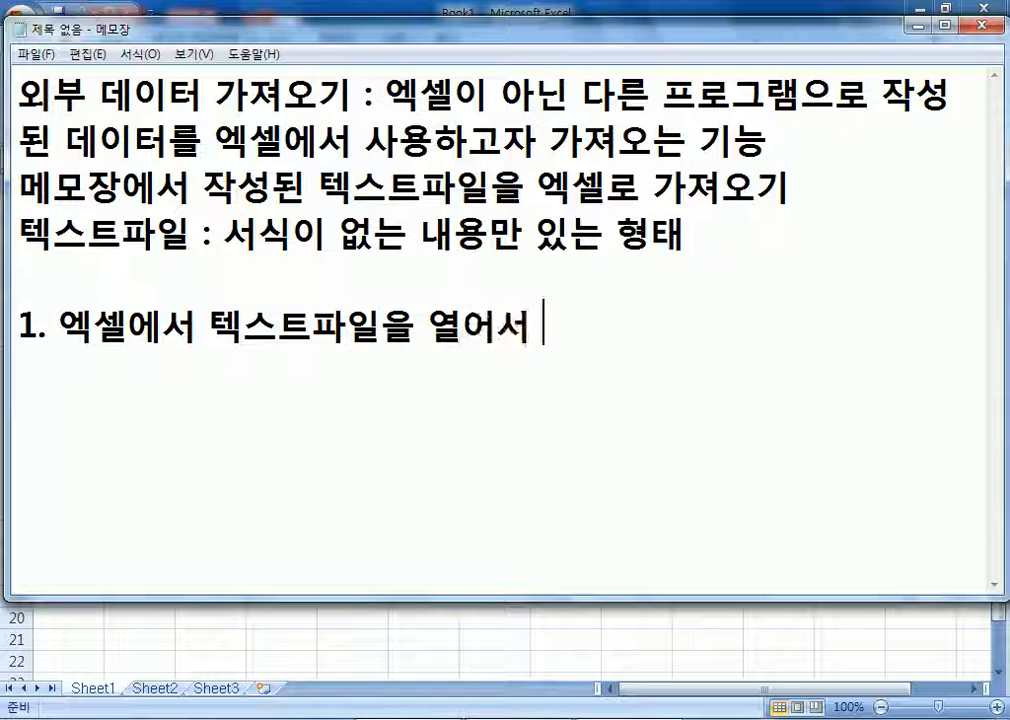
pyautogui.write('사용')
pyautogui.press('Return')
# Step: Add the second numbered item, "2. 메모장에서 복사해서 엑셀로 붙여넣기를 해서 사용"
pyautogui.write('2. 메모장ㅇㅔ서 복사해서 ')
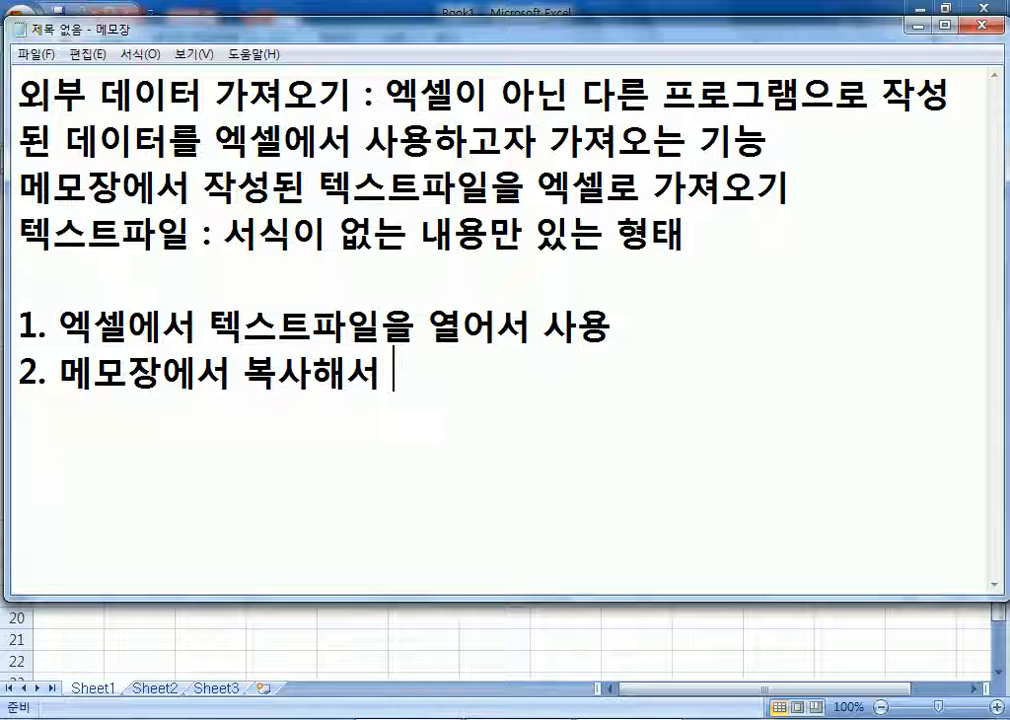
pyautogui.write('엑셀로 ㅂ')
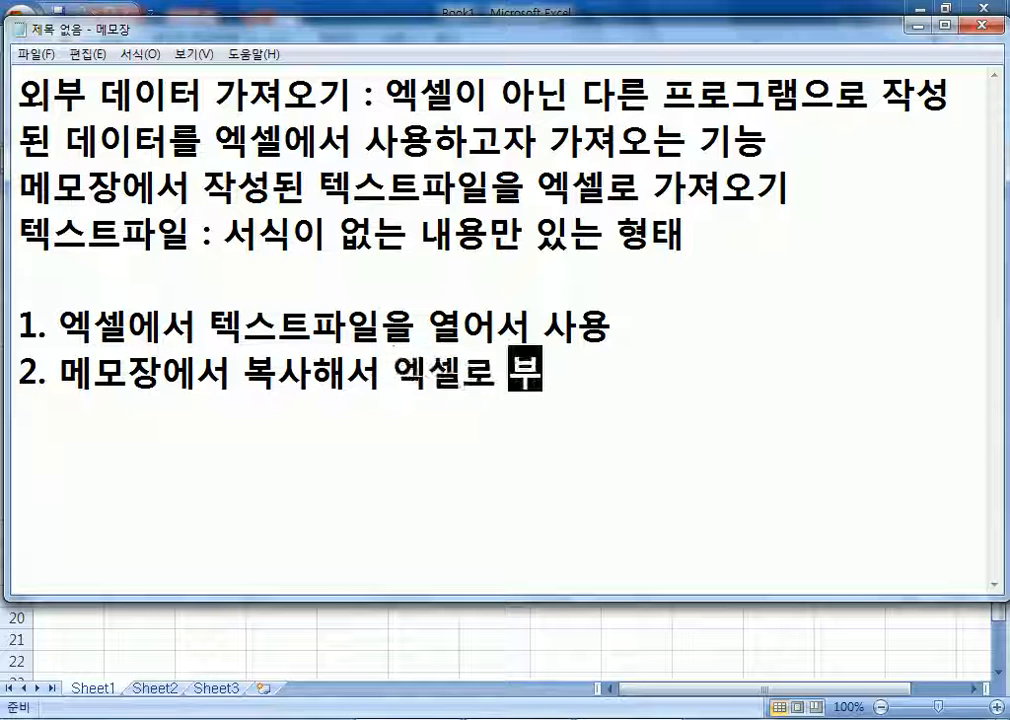
pyautogui.write('ㅜㅌ여너')
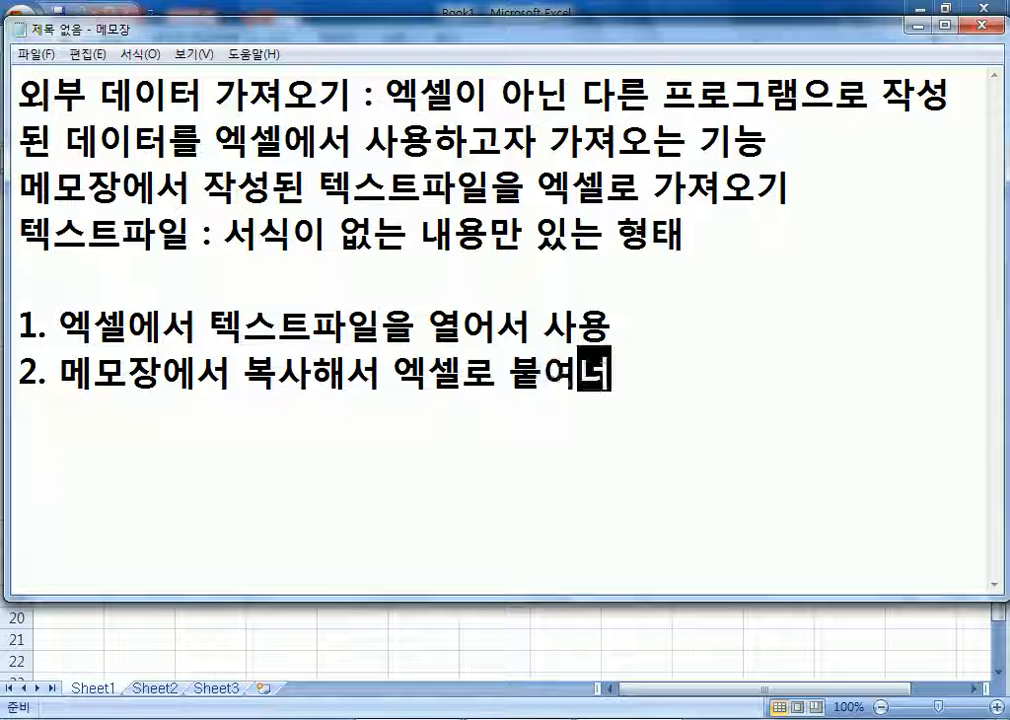
pyautogui.write('ㅎ기를 ')
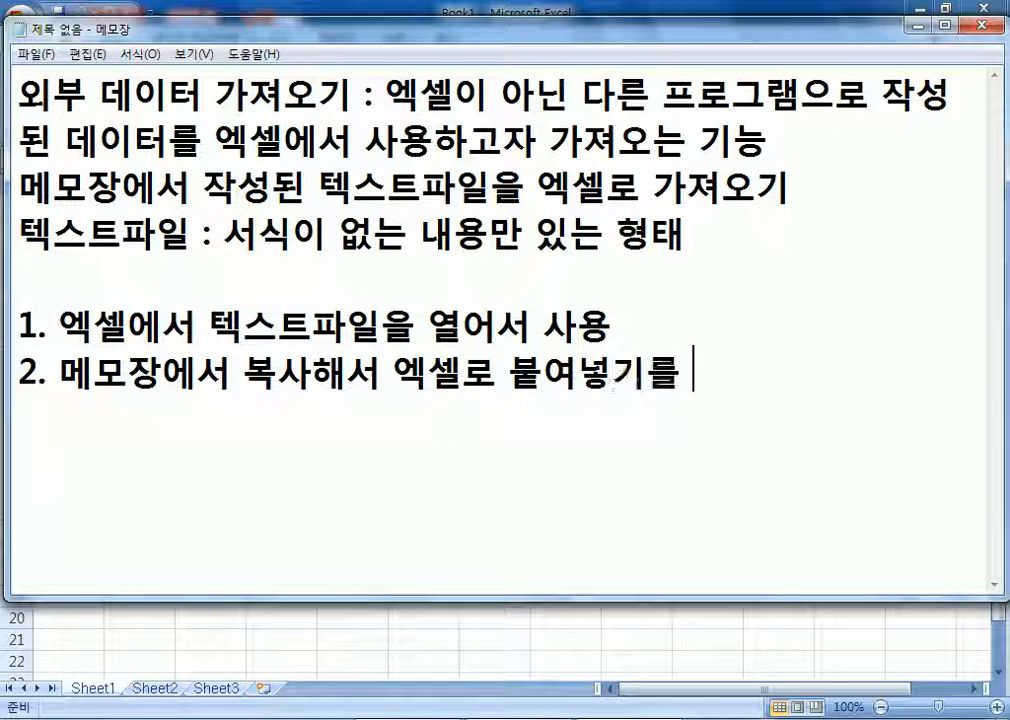
pyautogui.write('해서 사용')
pyautogui.press('Return')
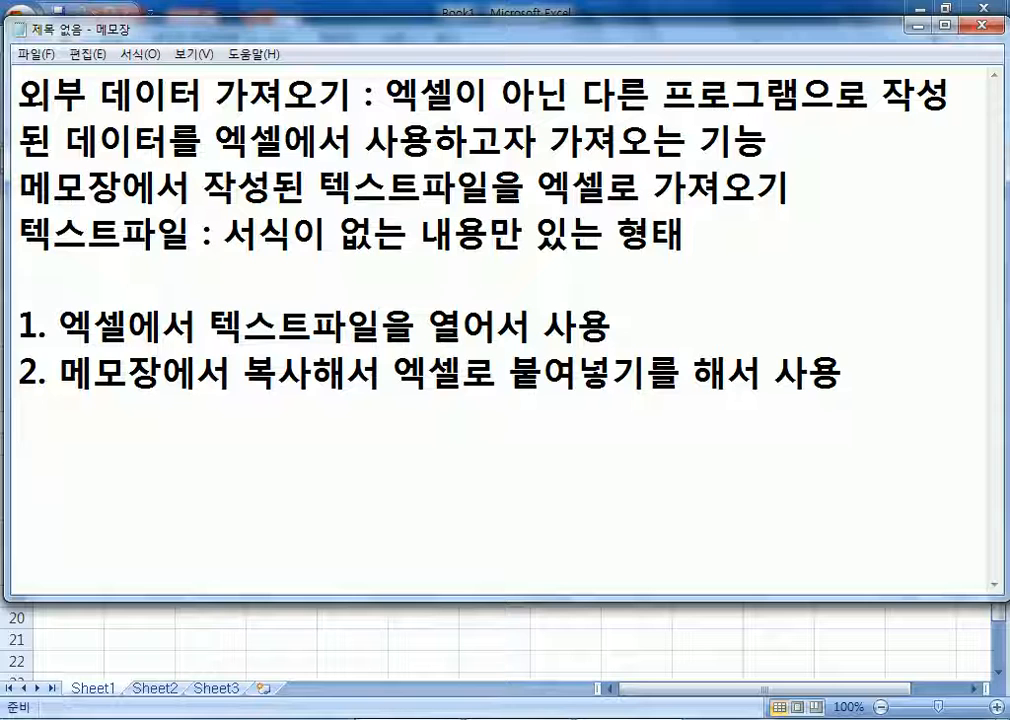
# Step: Add the third numbered item, "3. 엑셀에서 외부데이터가져오기 기능을 사용", followed by a new line
pyautogui.write('3.')
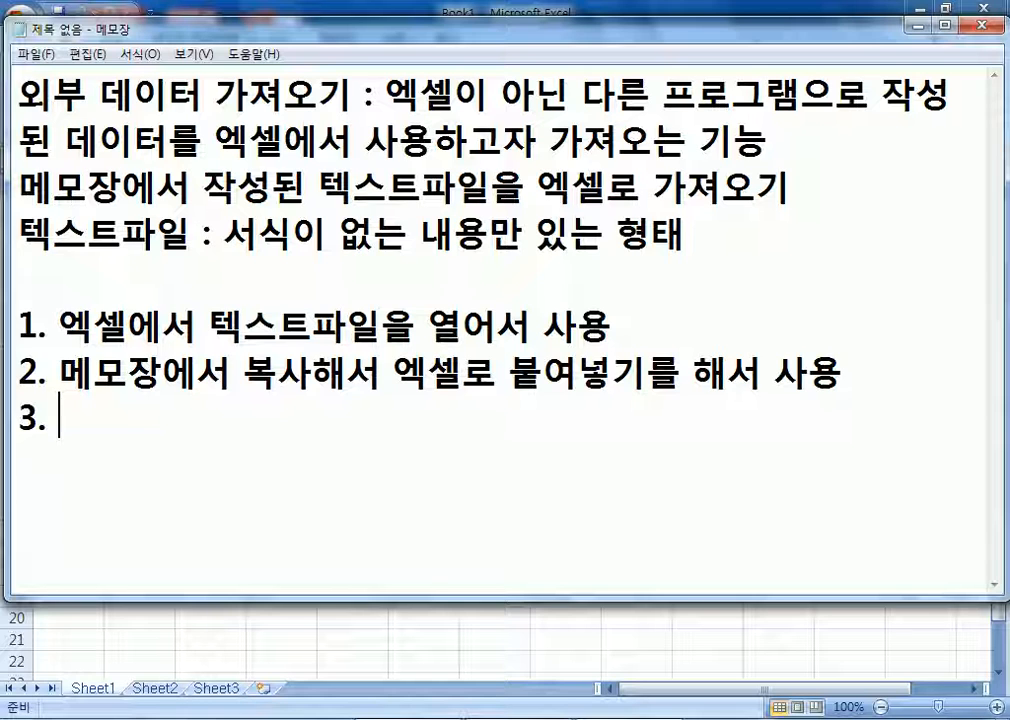
pyautogui.write('엑셀에서')
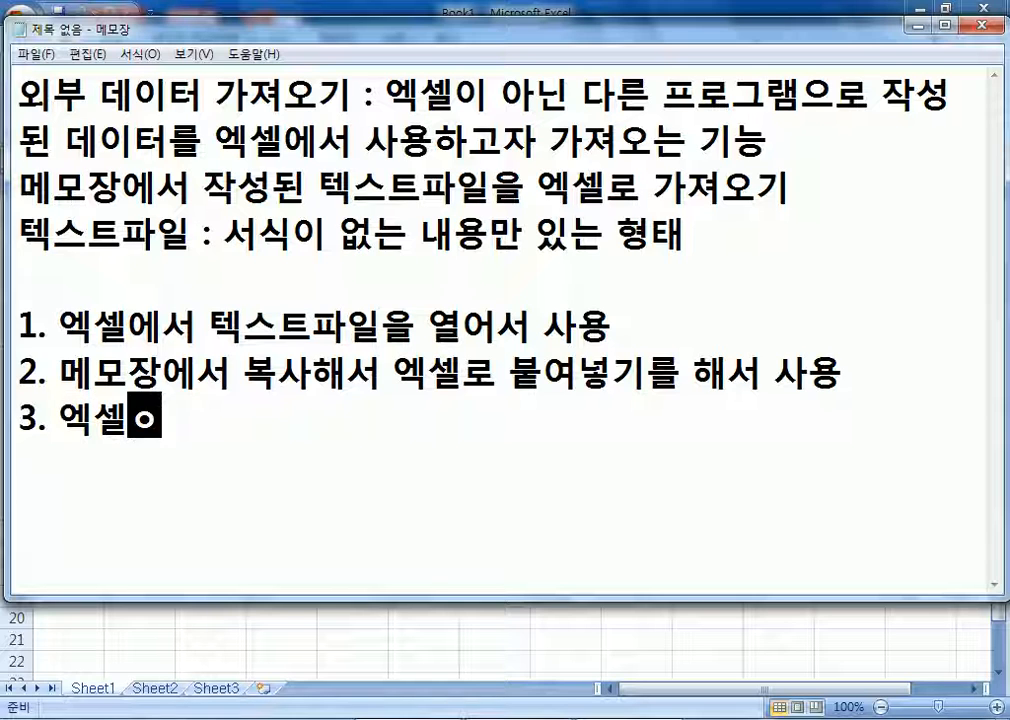
pyautogui.write(' 외부데')
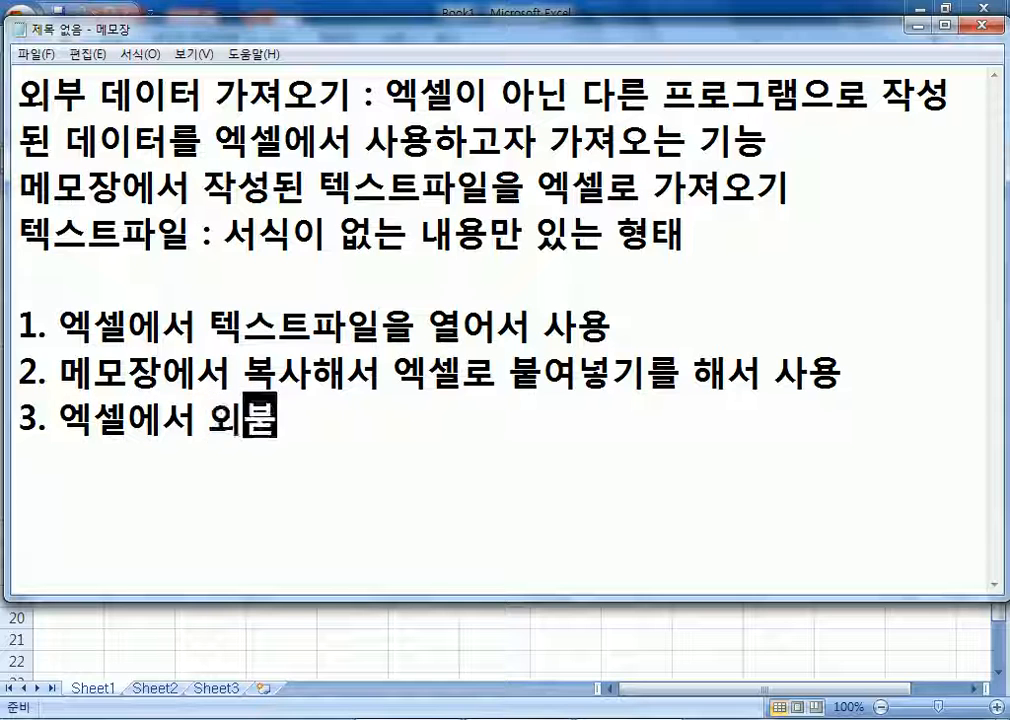
pyautogui.write('이터가져')
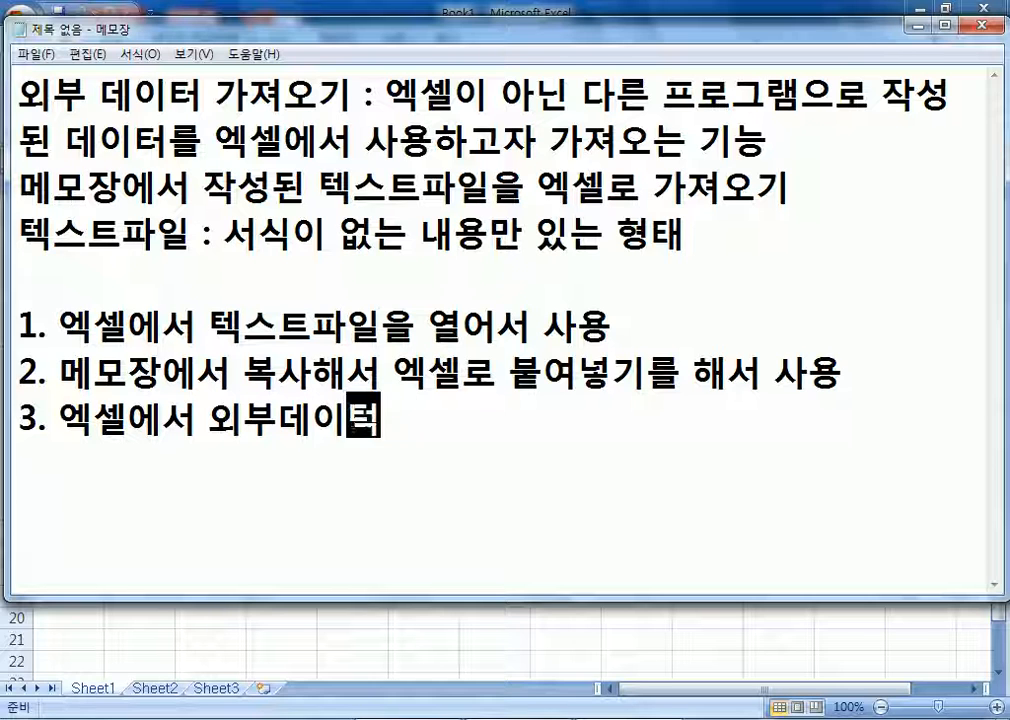
pyautogui.write('오기 기능ㅇ')
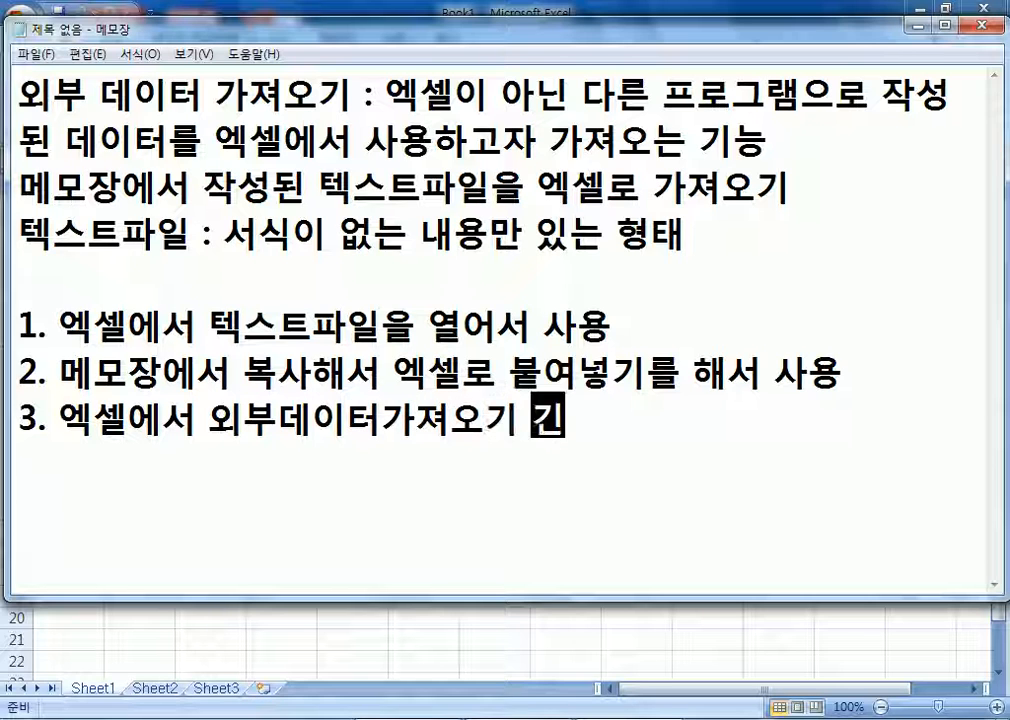
pyautogui.write('을 사용')
pyautogui.press('Return')
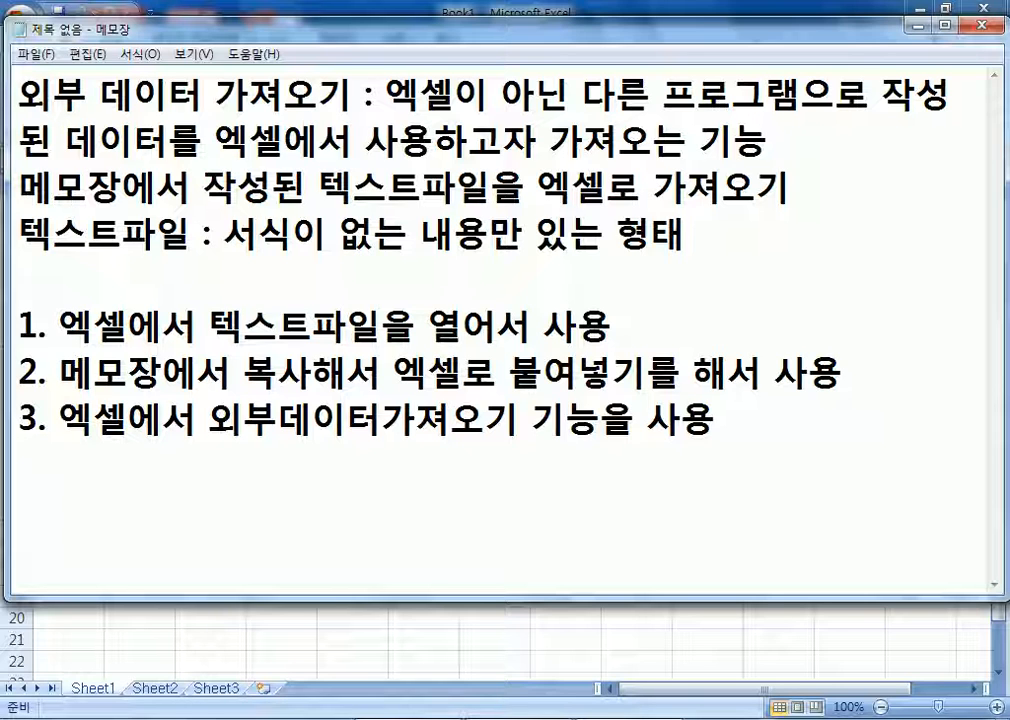
pyautogui.moveTo(714, 420); pyautogui.dragTo(13, 432)
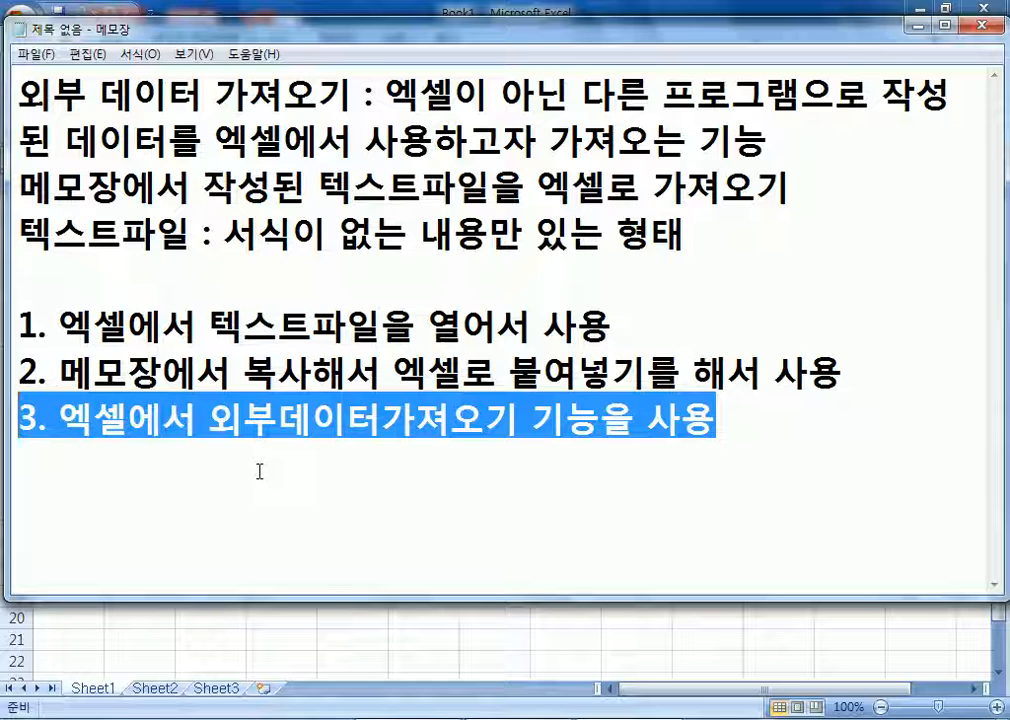
pyautogui.click(307, 490)
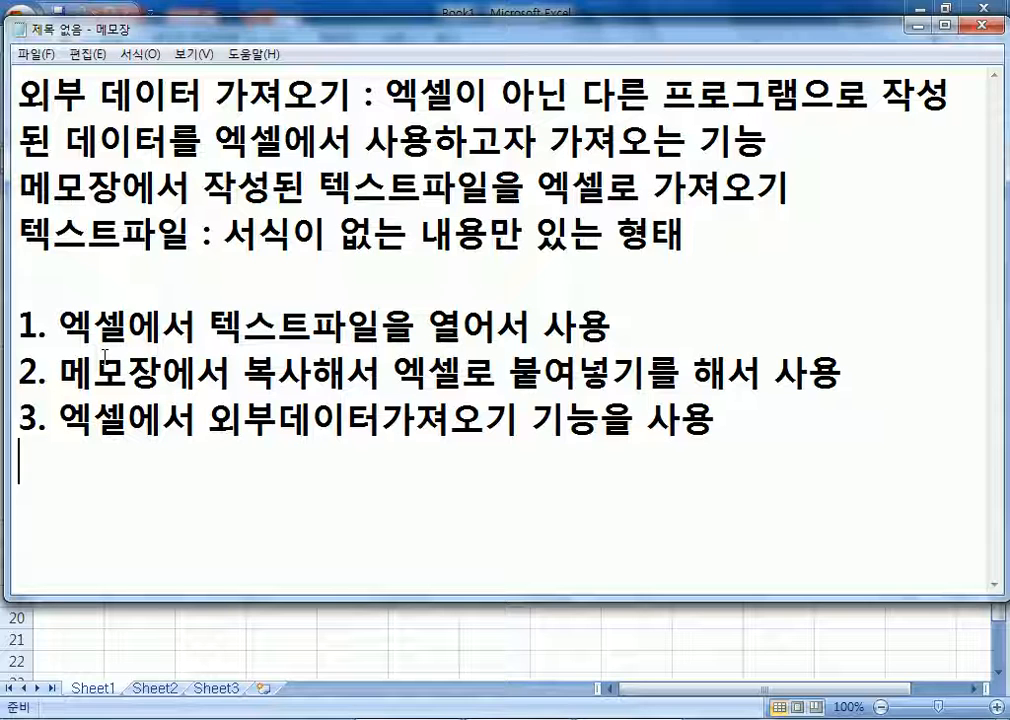
# Step: Switch to Excel, start opening a file, and browse to the folder C:\길벗컴활2급\01 섹션
pyautogui.click(232, 642)
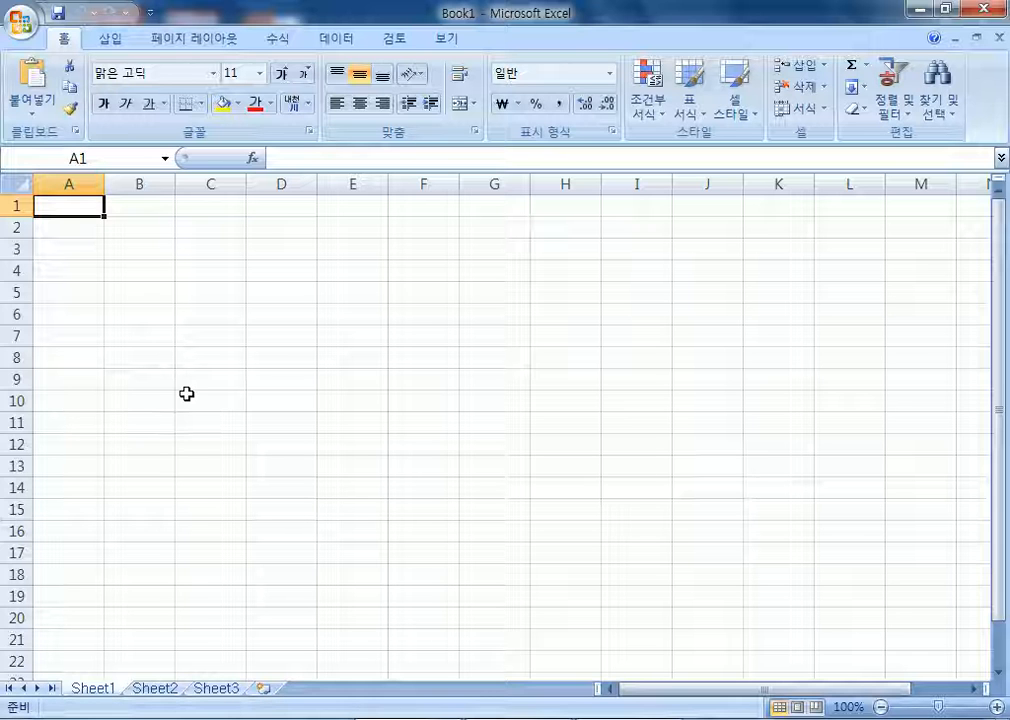
pyautogui.click(21, 21)
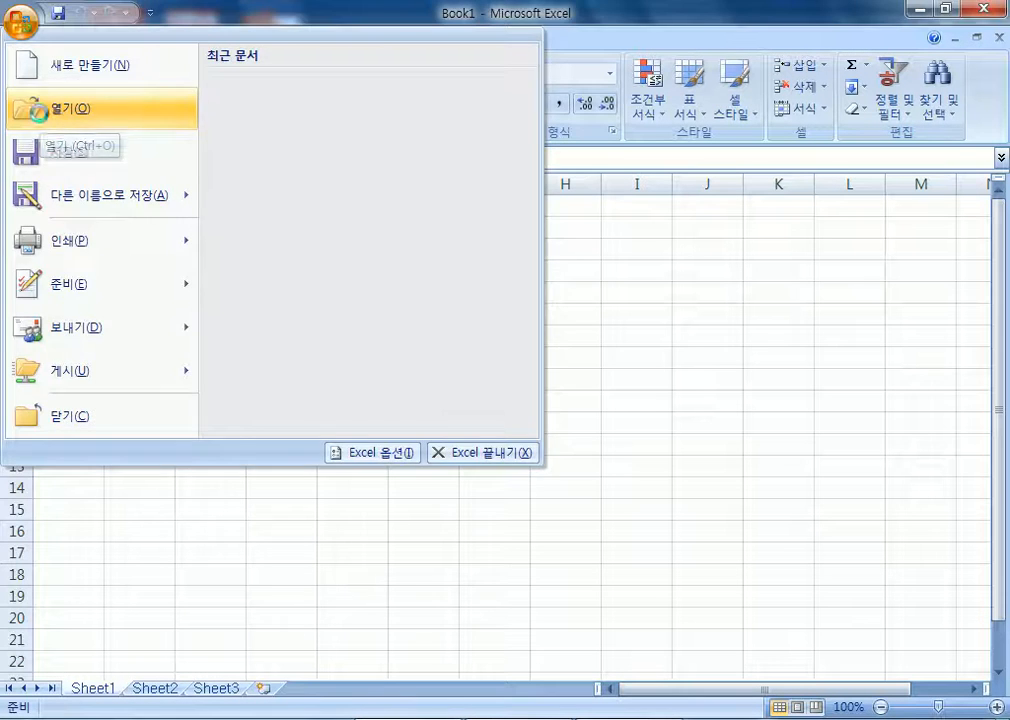
pyautogui.click(40, 110)
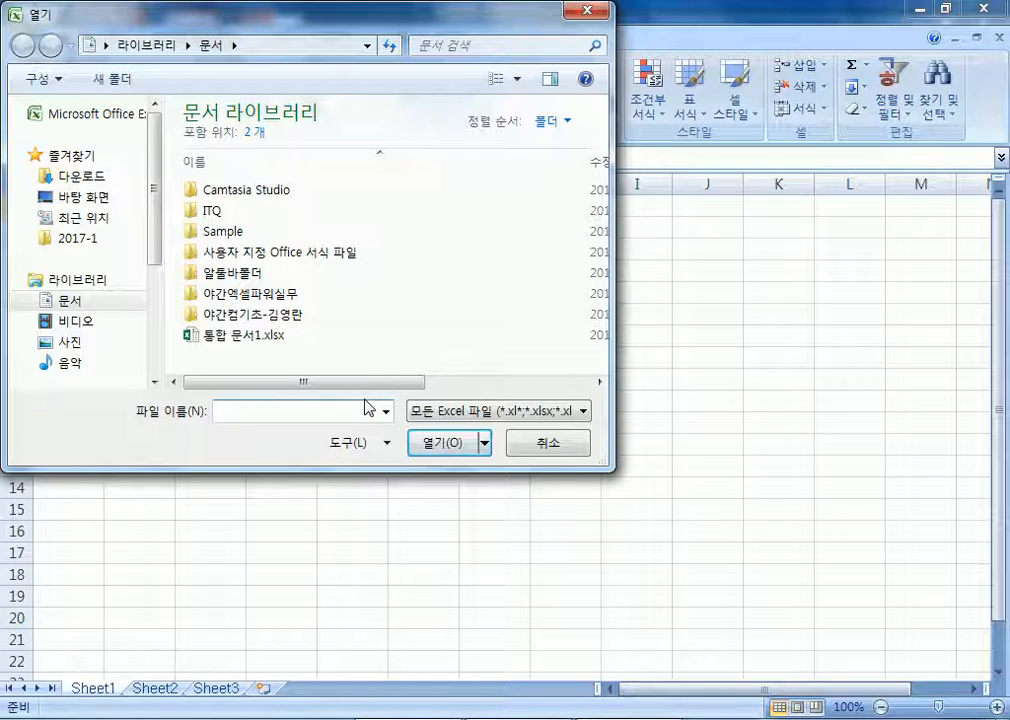
pyautogui.moveTo(153, 110); pyautogui.dragTo(152, 312)
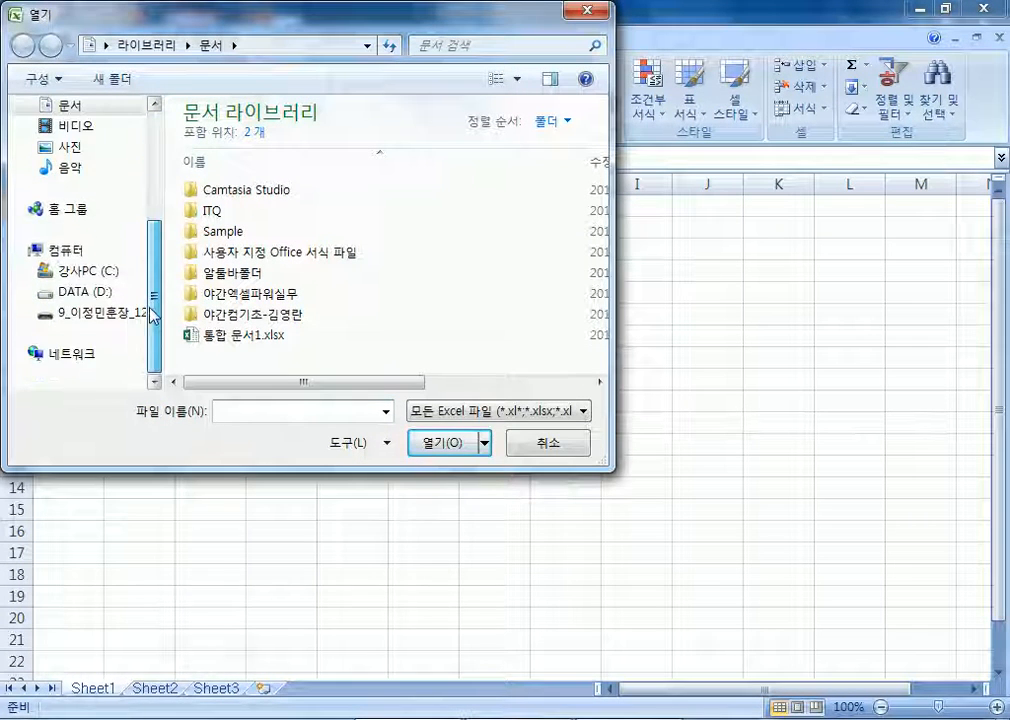
pyautogui.click(68, 269)
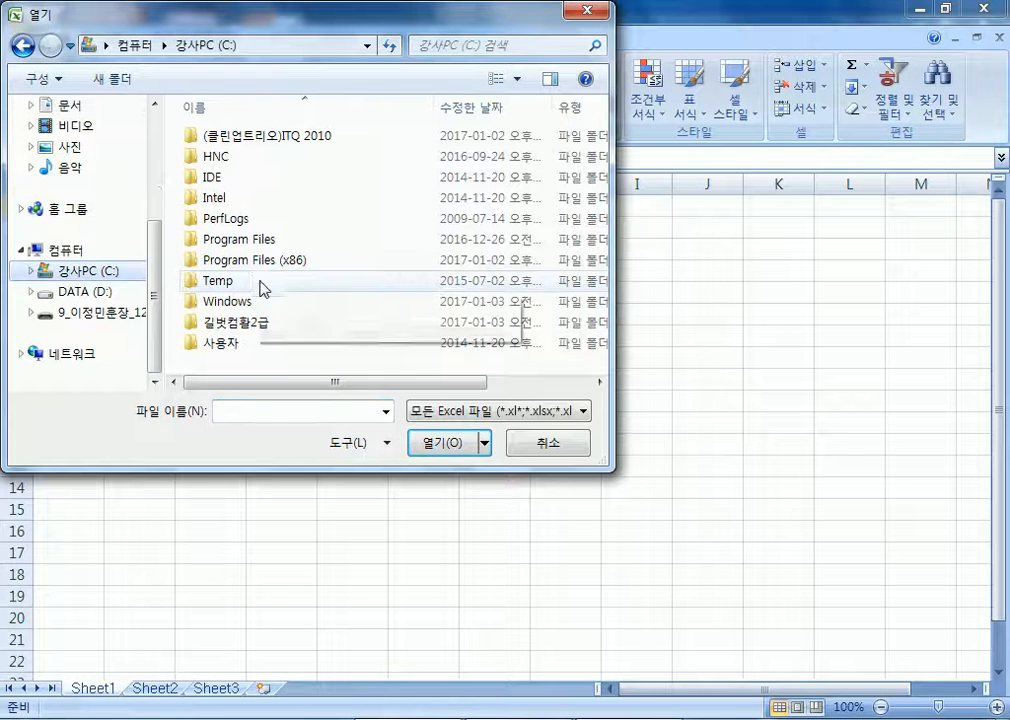
pyautogui.doubleClick(246, 325)
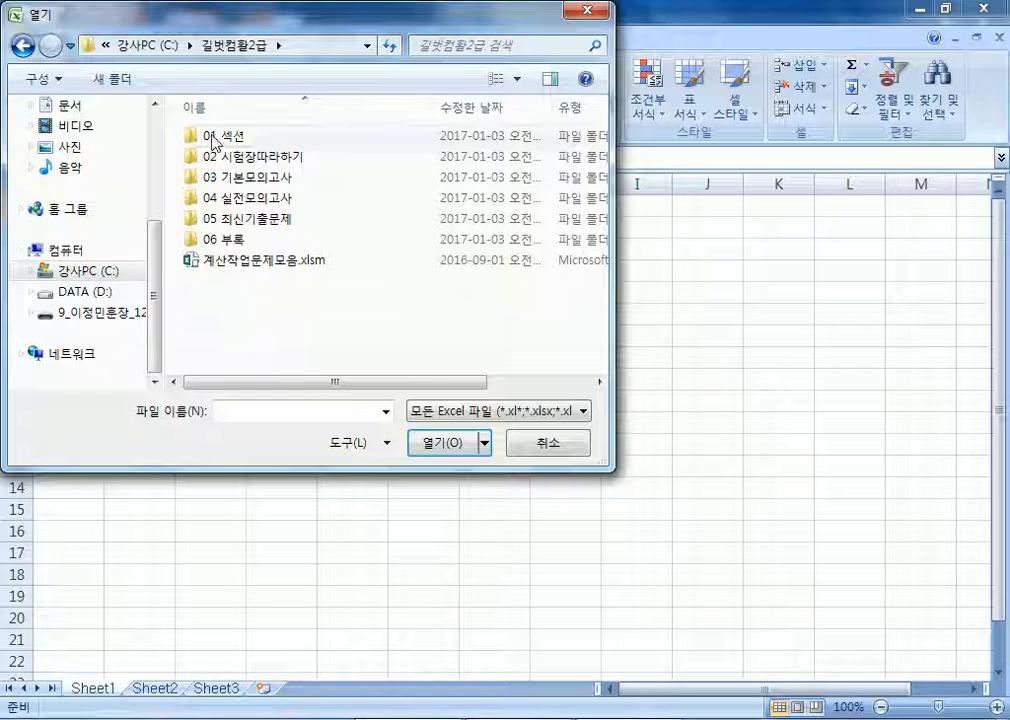
pyautogui.doubleClick(214, 140)
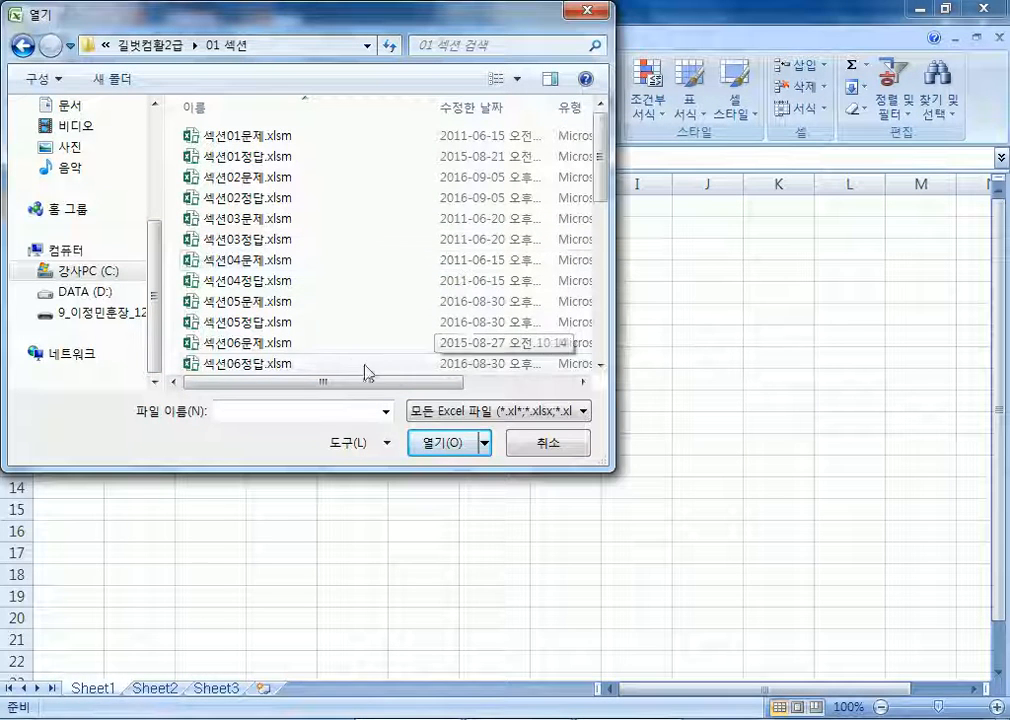
# Step: Compare the folder's file list using the file type filters 모든 파일, 텍스트 파일 and 모든 Excel 파일
pyautogui.click(446, 418)
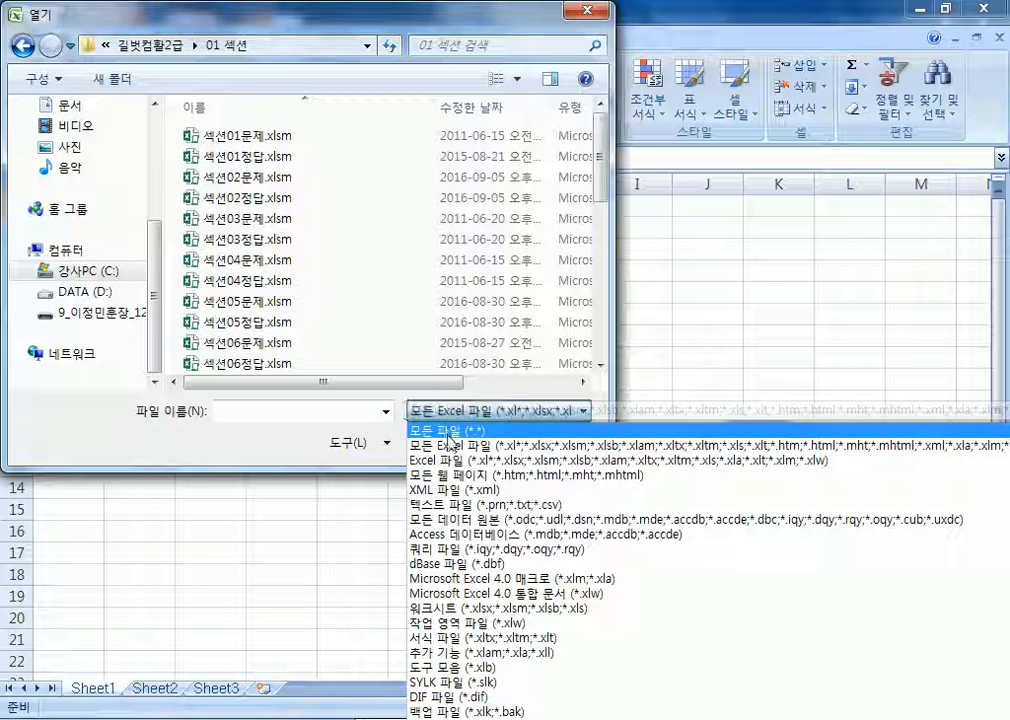
pyautogui.click(437, 430)
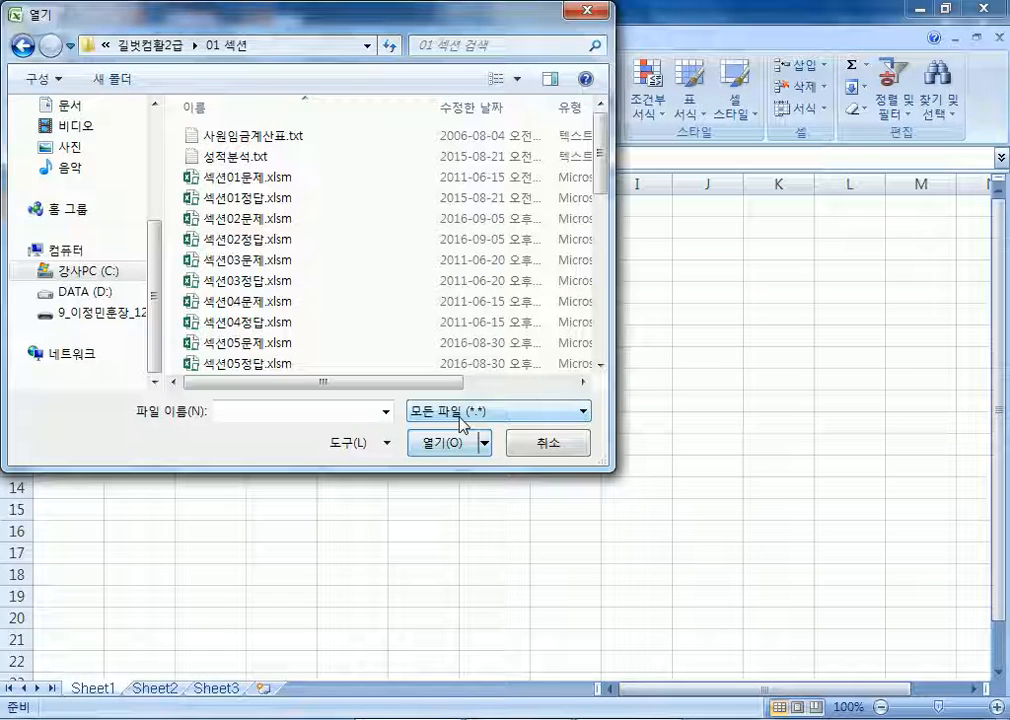
pyautogui.click(459, 418)
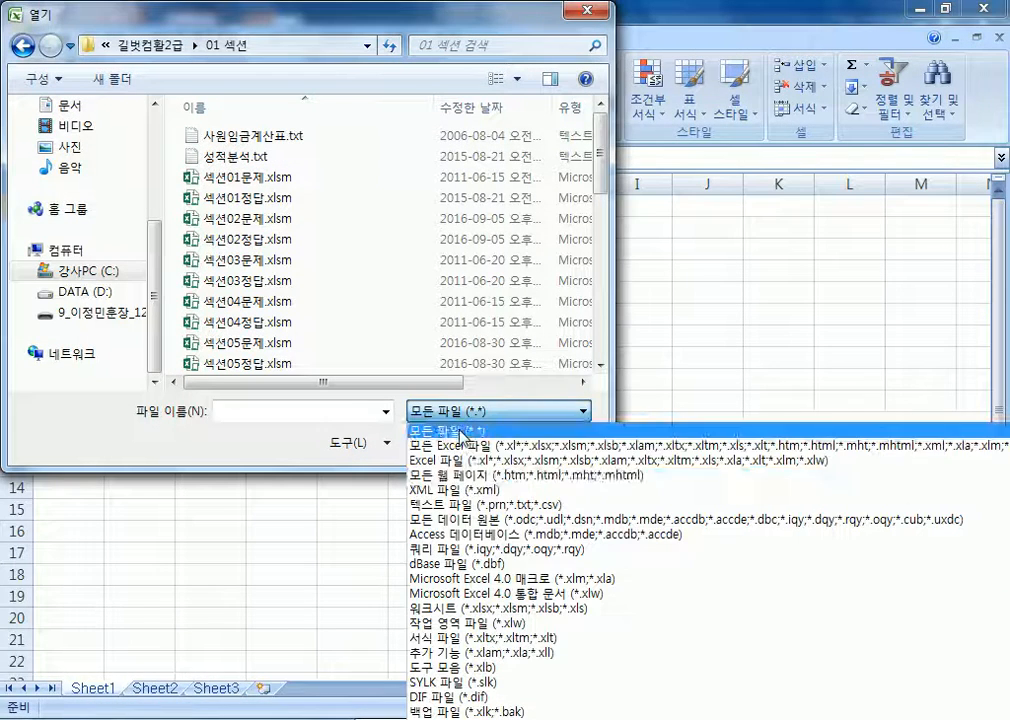
pyautogui.click(461, 506)
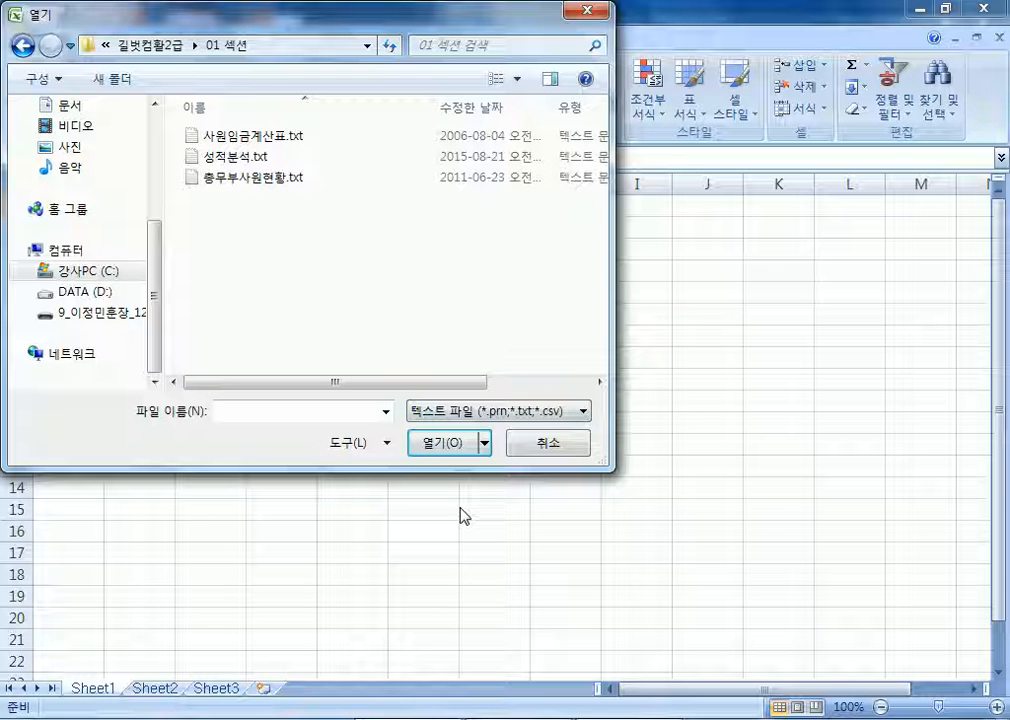
pyautogui.click(459, 418)
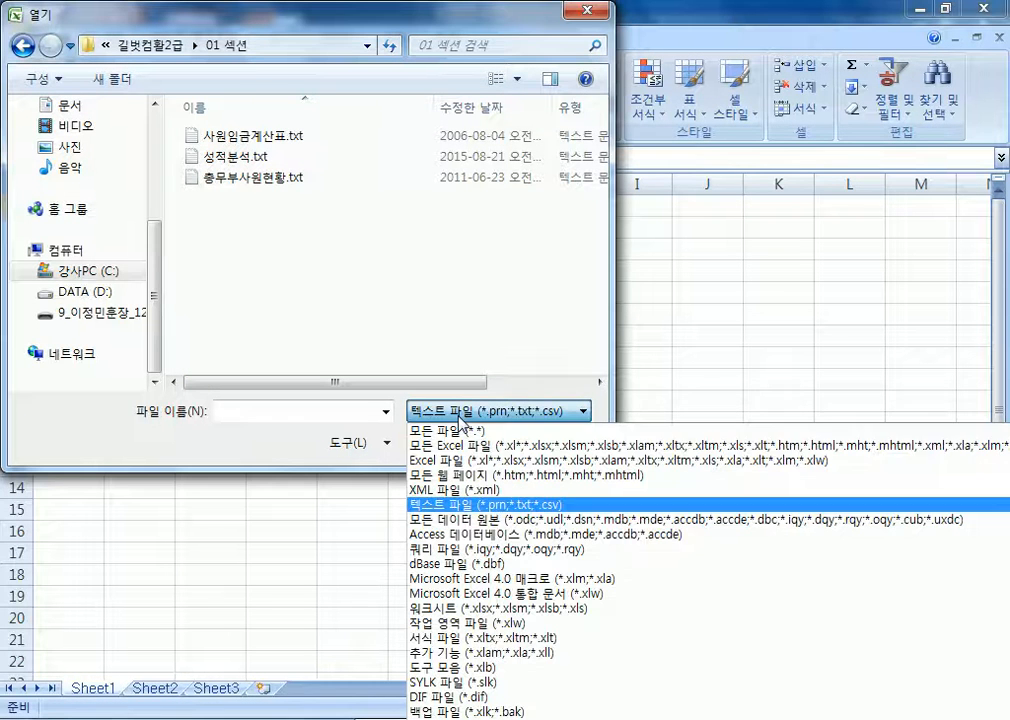
pyautogui.click(457, 447)
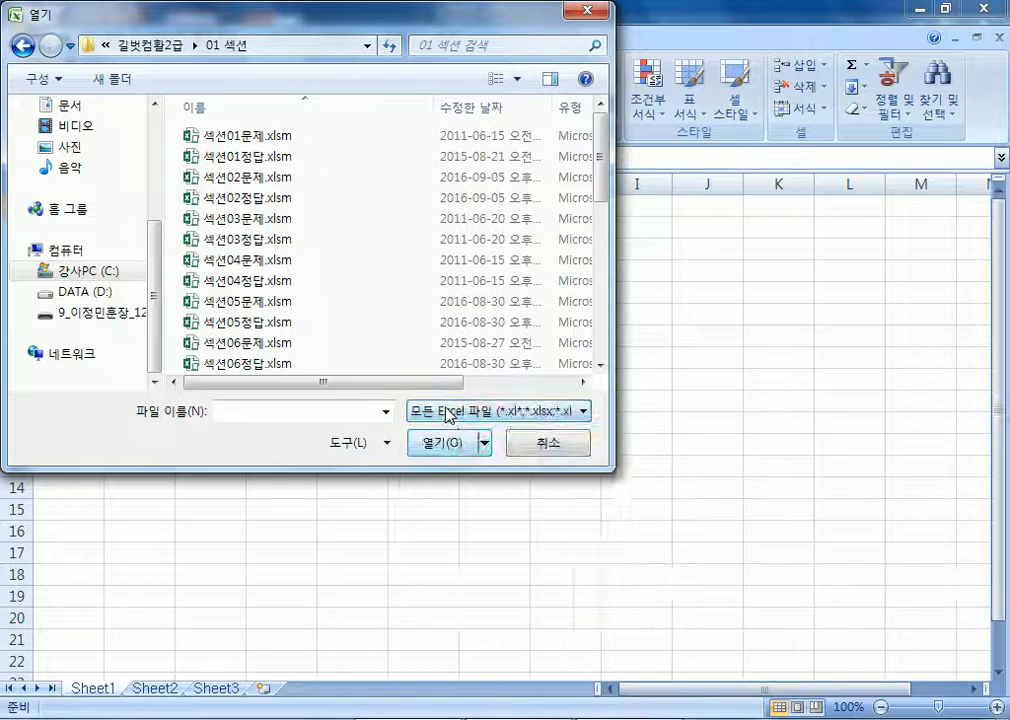
pyautogui.click(452, 411)
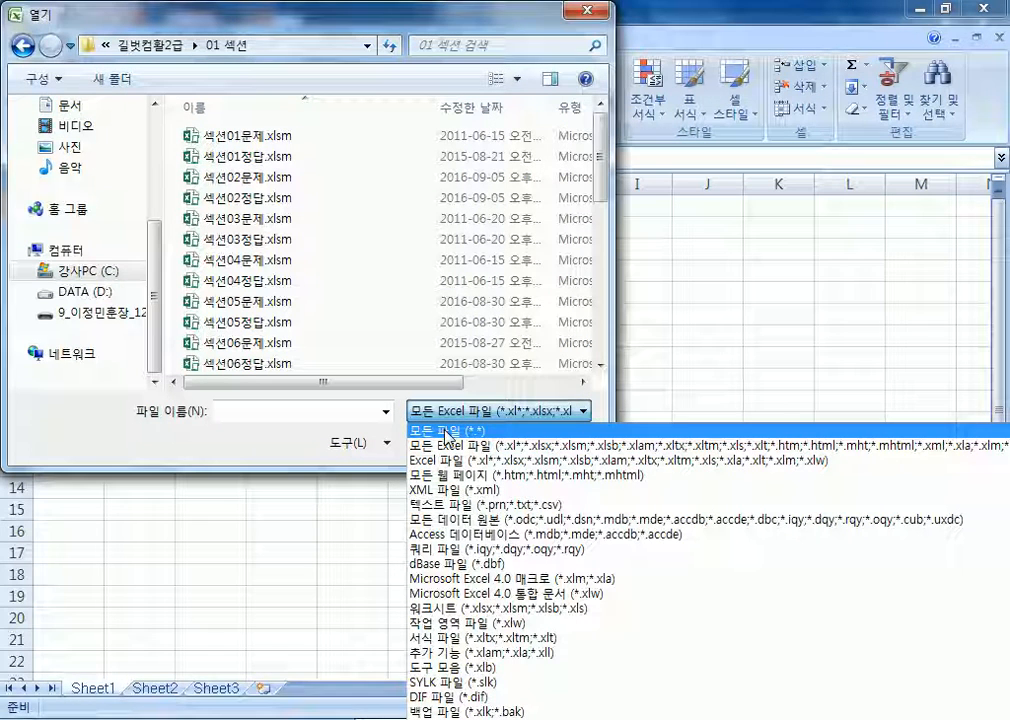
pyautogui.click(447, 430)
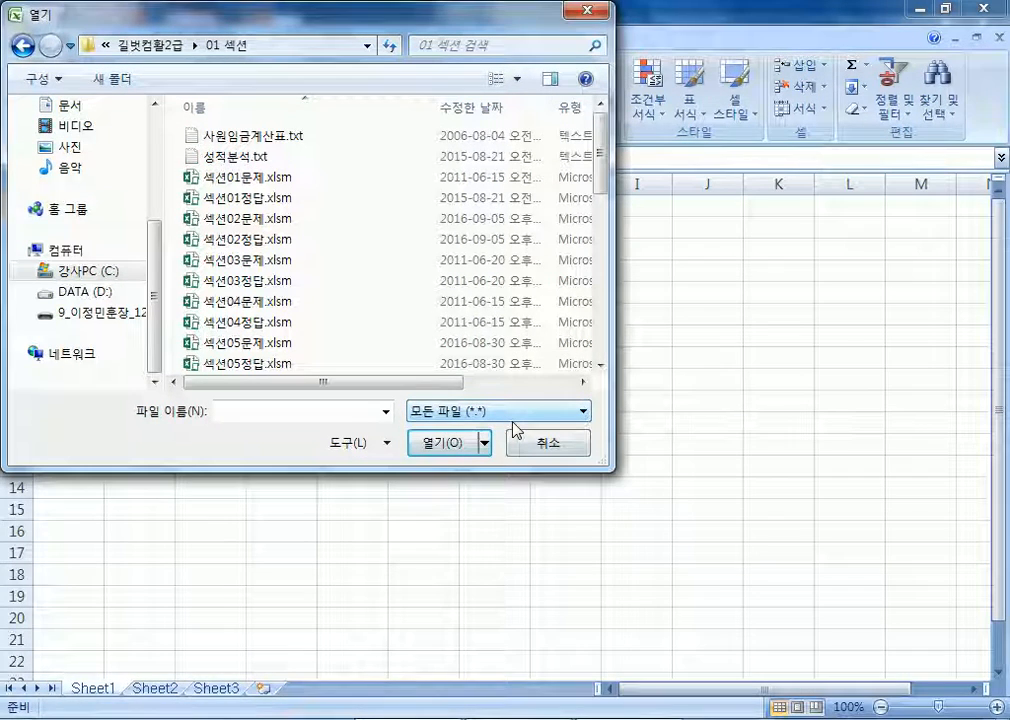
pyautogui.click(482, 416)
pyautogui.click(448, 494)
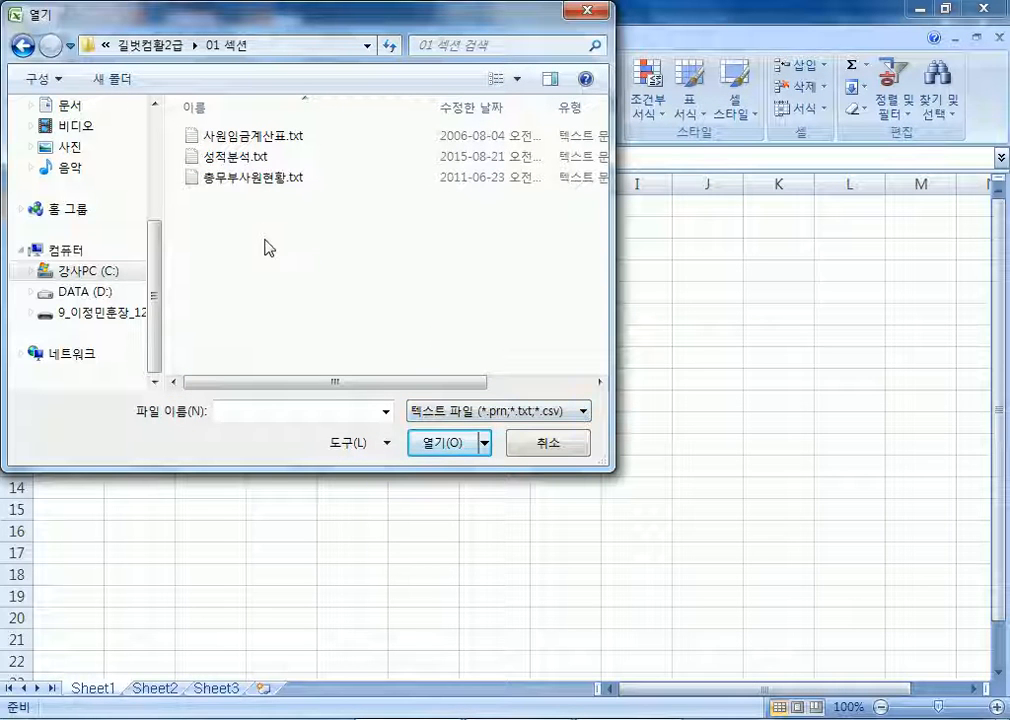
pyautogui.click(423, 452)
# Step: Show all file types, open 사원임금계산표.txt, and proceed to the text wizard's delimiter settings with 구분 기호로 분리됨
pyautogui.click(440, 411)
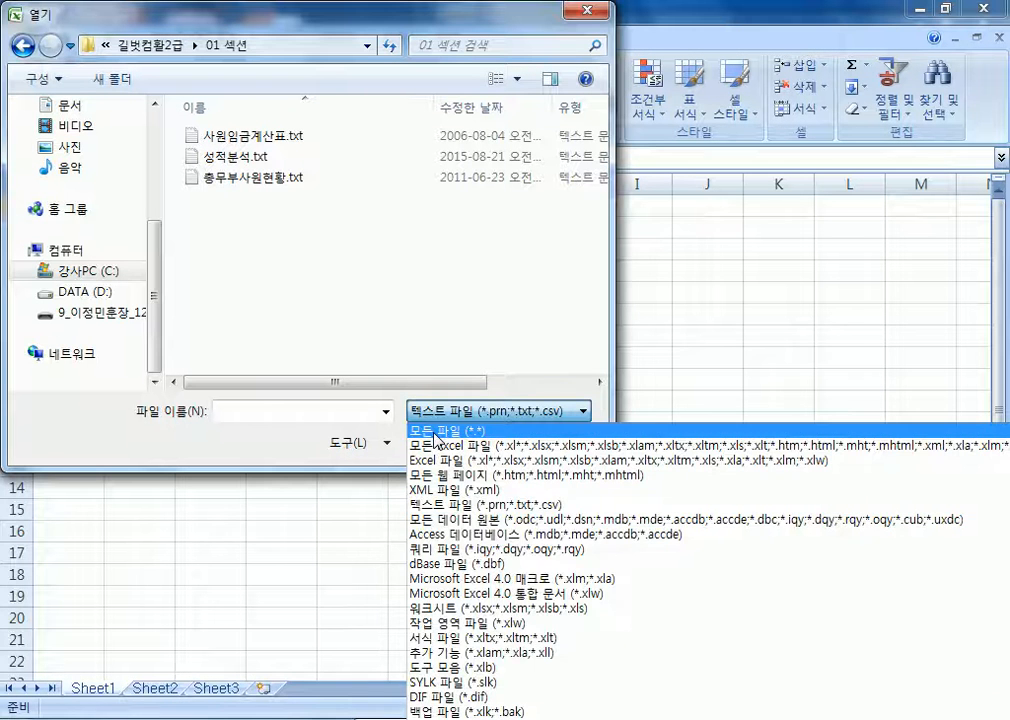
pyautogui.click(438, 432)
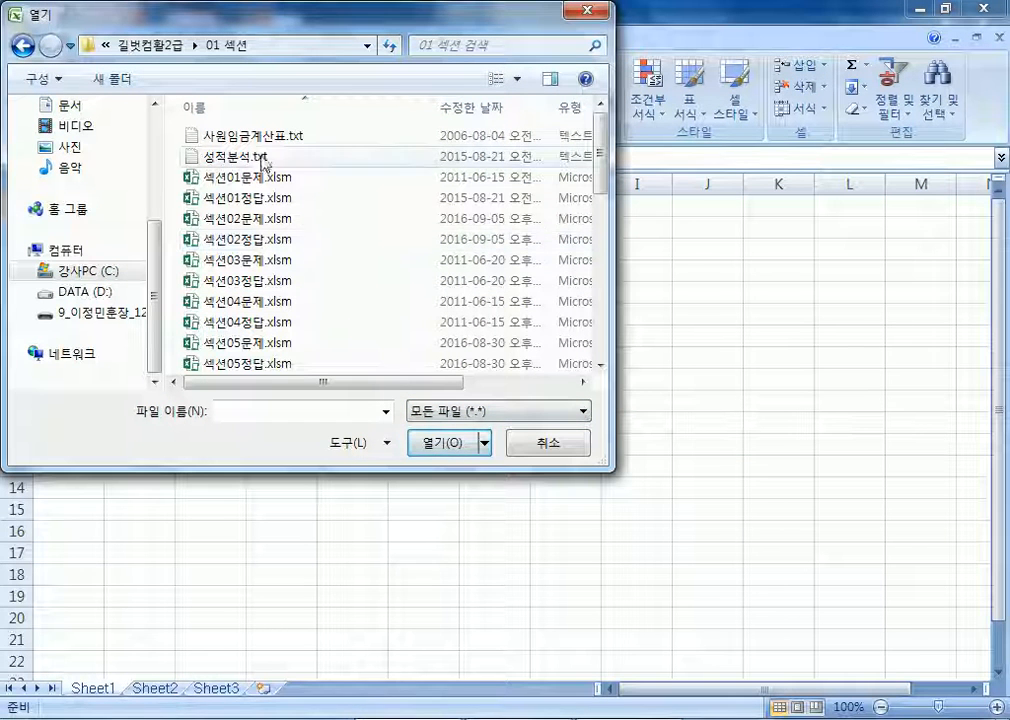
pyautogui.click(239, 138)
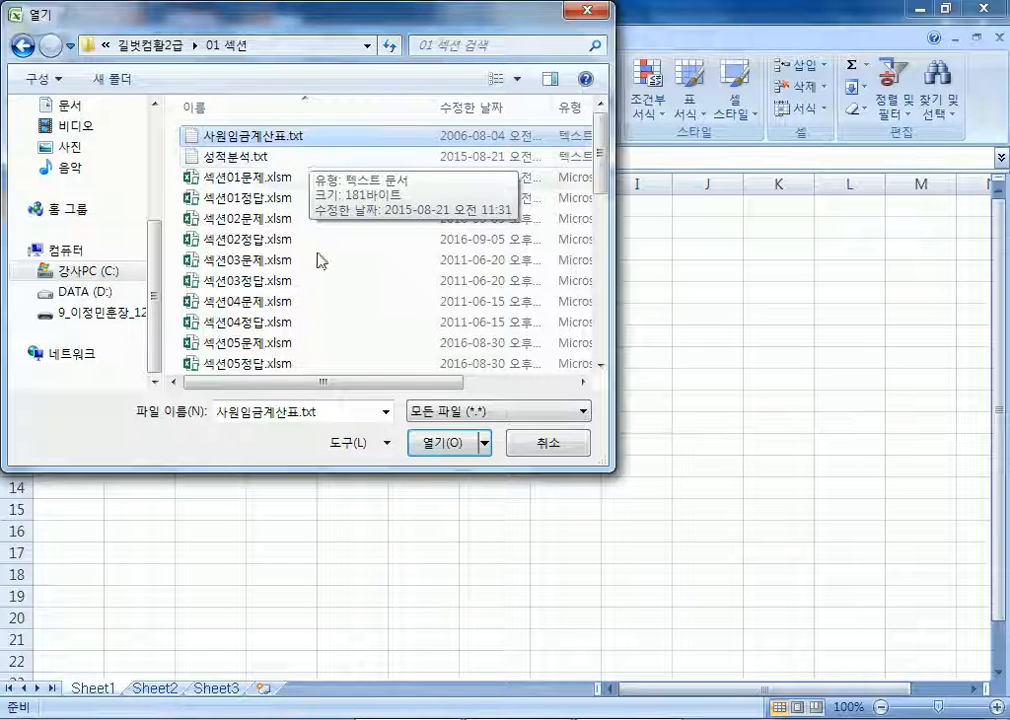
pyautogui.doubleClick(273, 143)
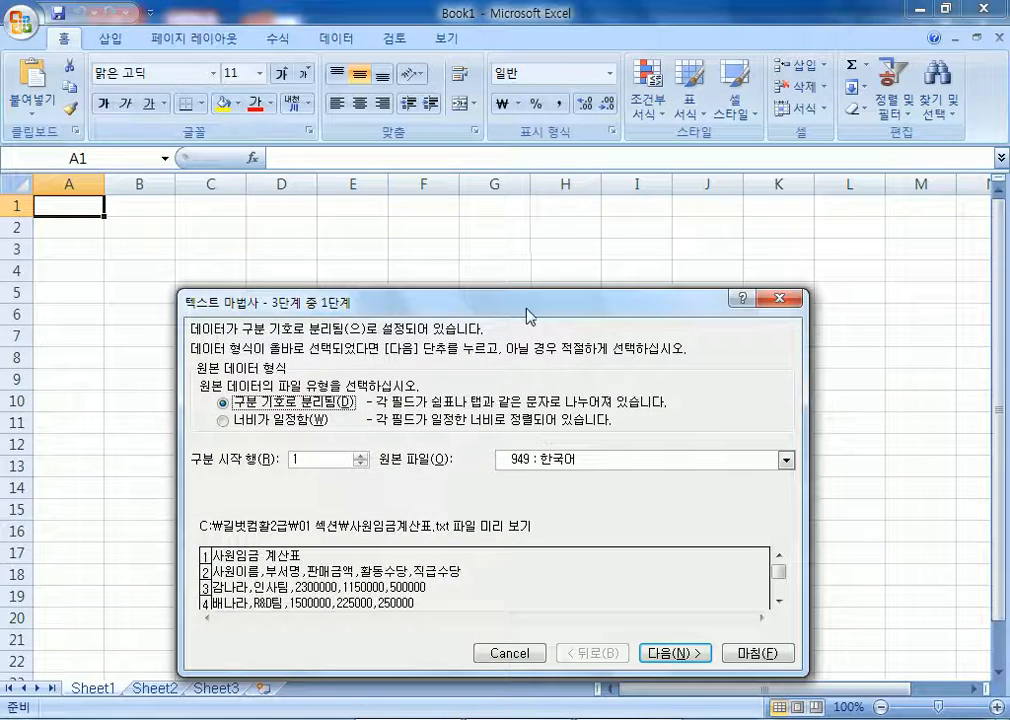
pyautogui.moveTo(527, 316); pyautogui.dragTo(558, 102)
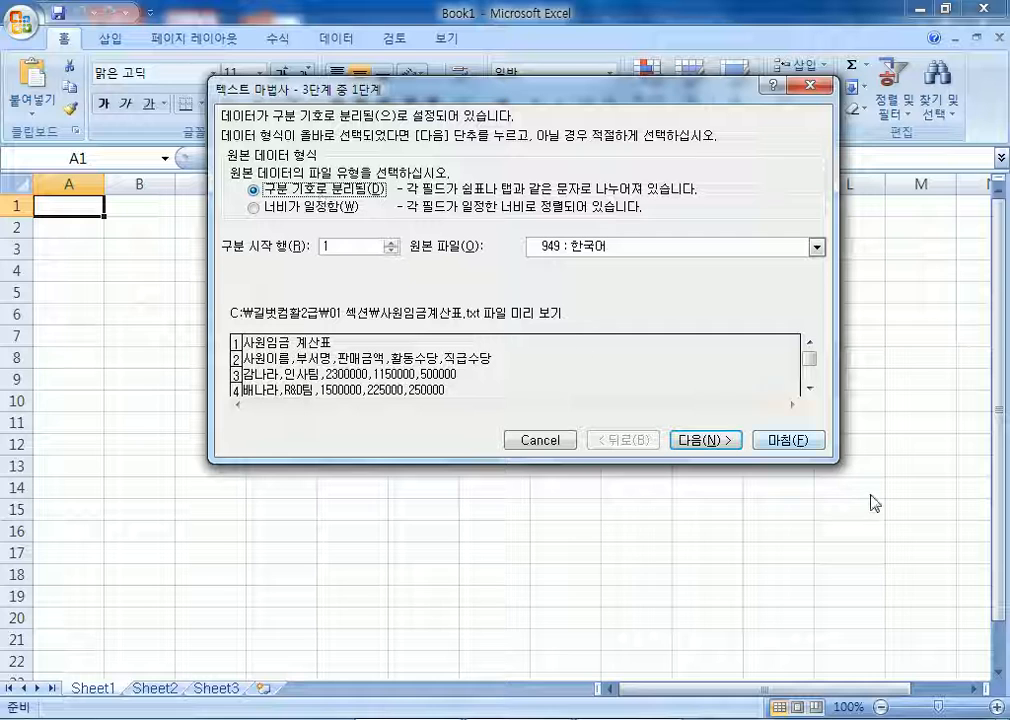
pyautogui.click(711, 445)
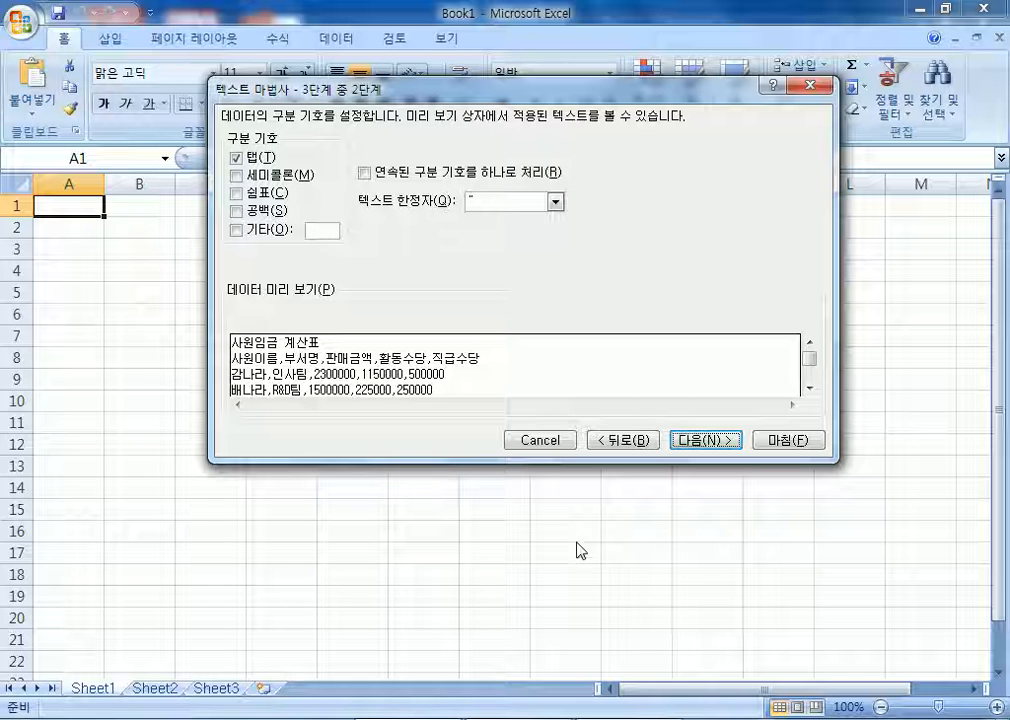
# Step: Toggle the 쉼표 delimiter on and off to compare how the data preview splits into columns
pyautogui.click(238, 193)
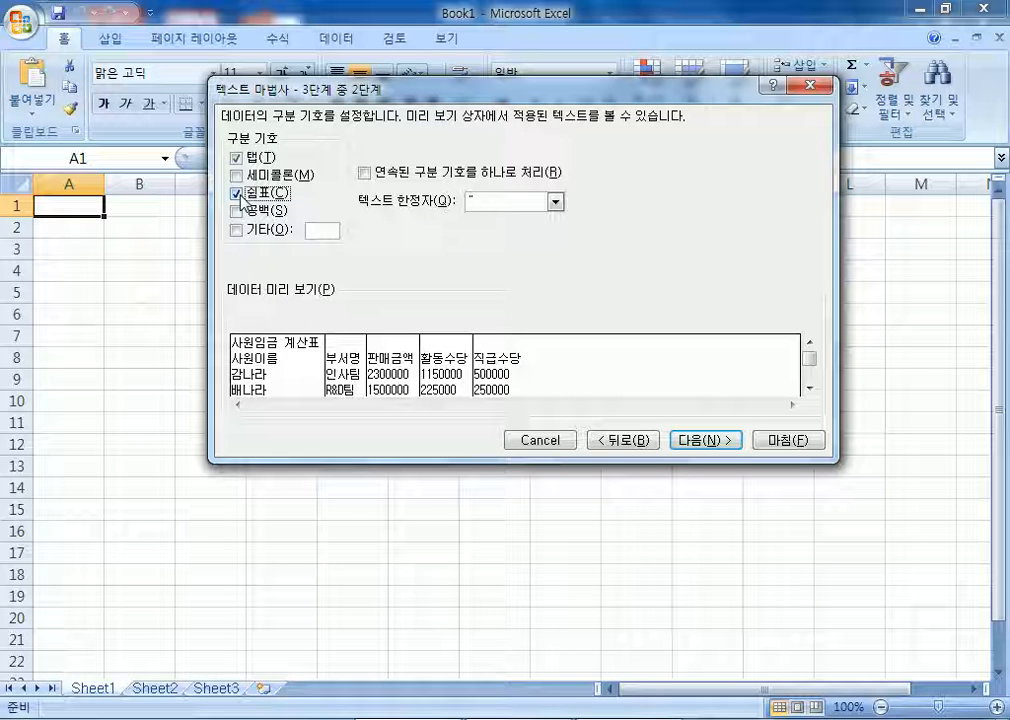
pyautogui.click(238, 158)
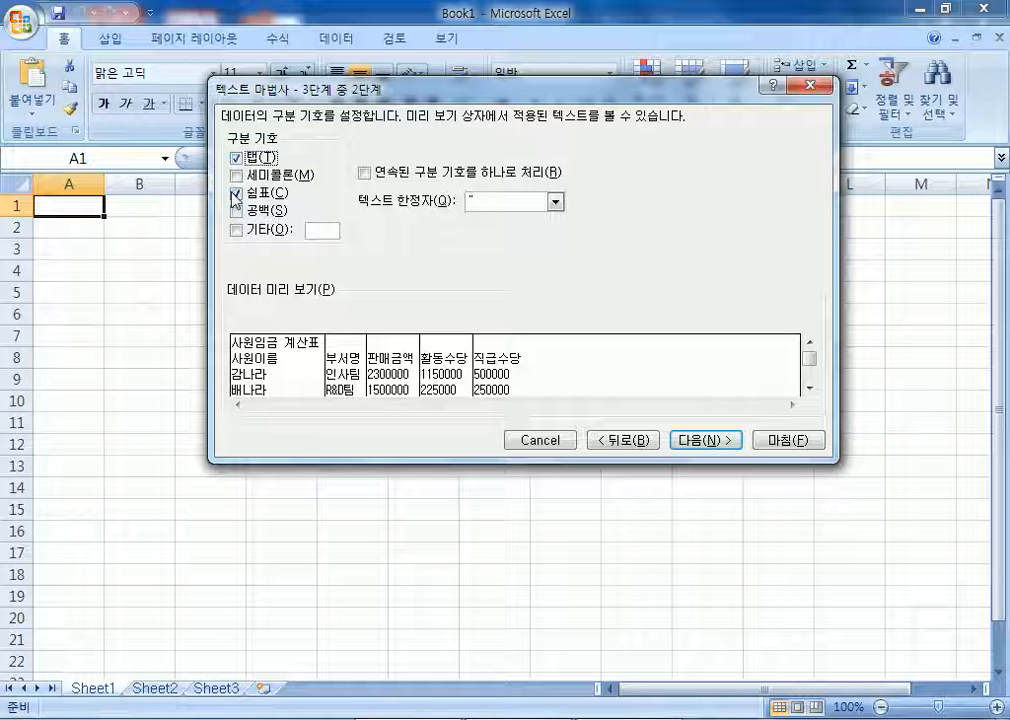
pyautogui.click(236, 193)
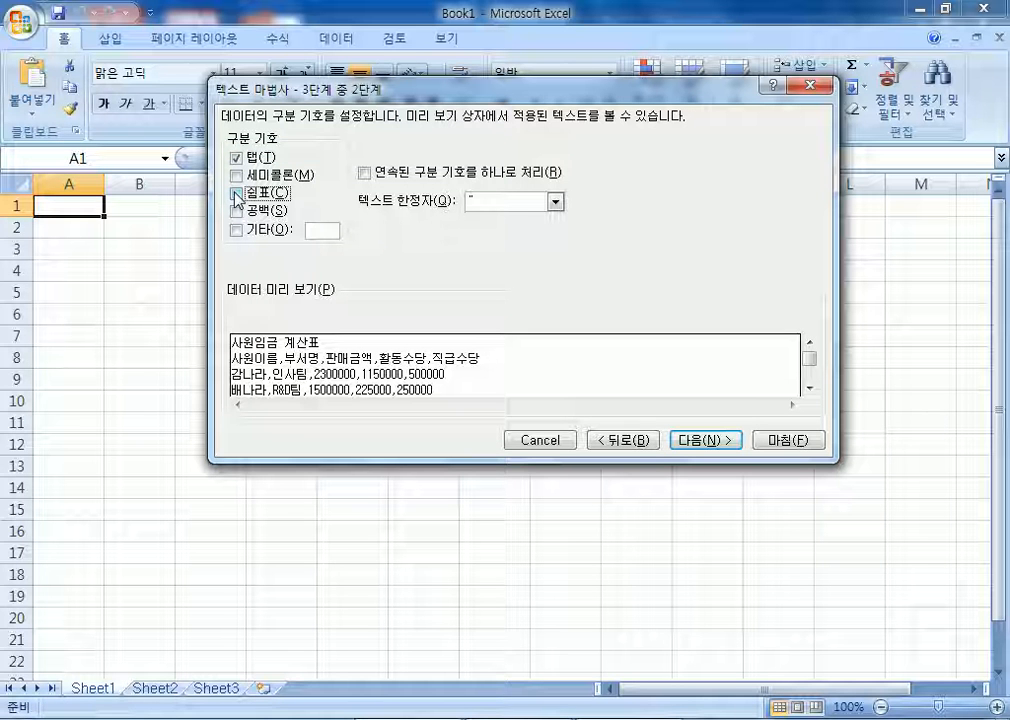
pyautogui.click(236, 193)
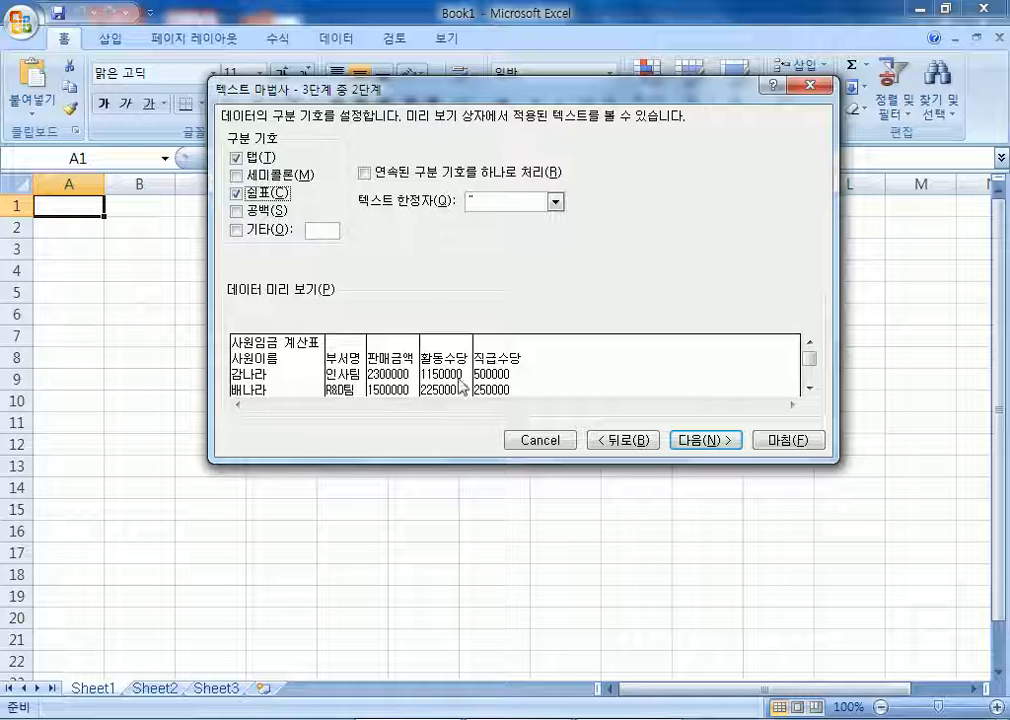
pyautogui.click(236, 193)
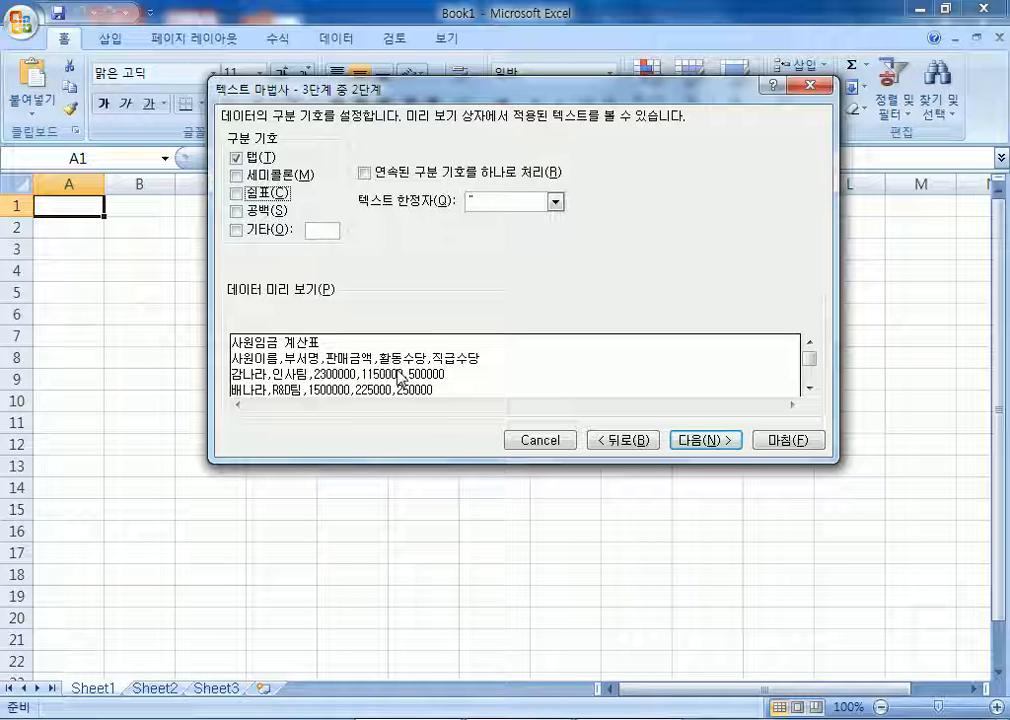
# Step: Turn on the 쉼표 delimiter to view the split data preview, and cancel the text wizard
pyautogui.click(237, 193)
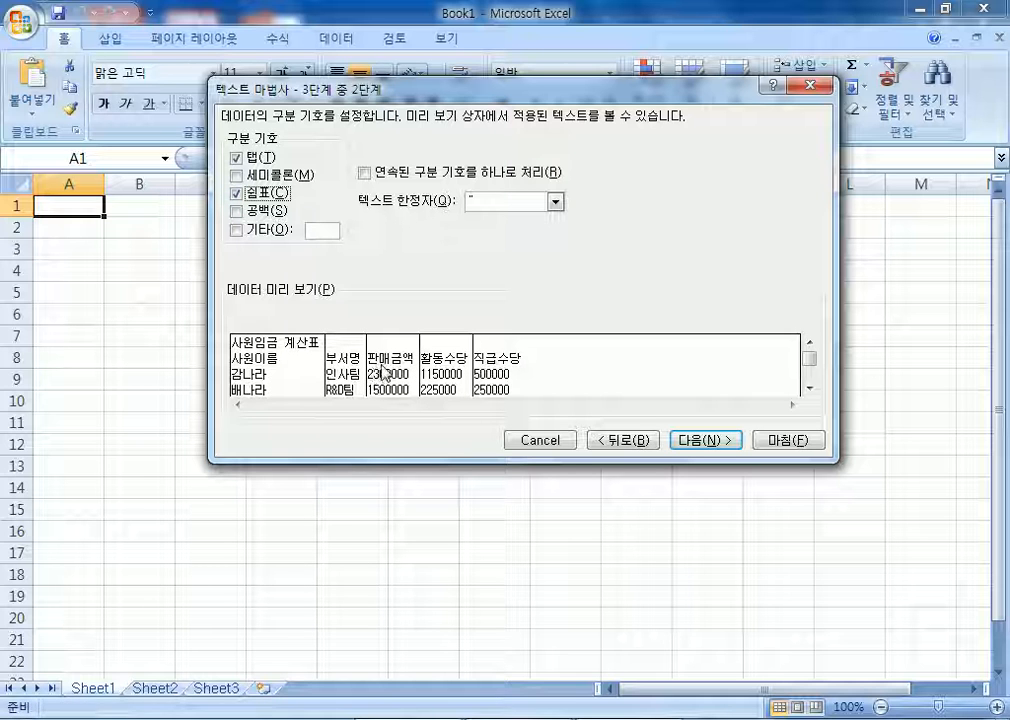
pyautogui.click(520, 440)
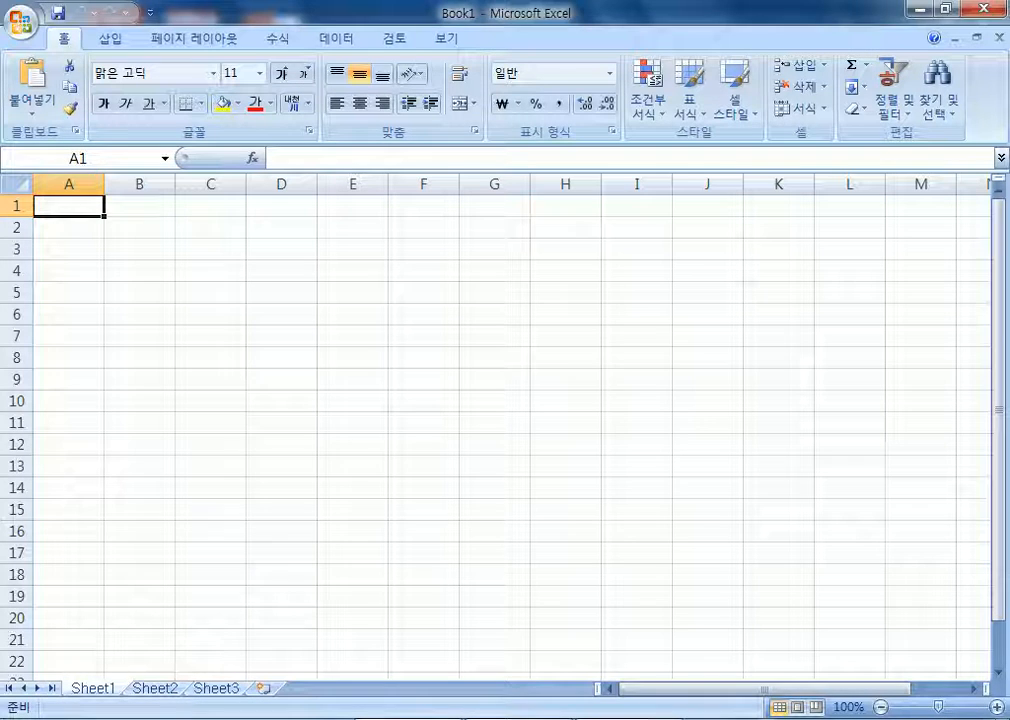
# Step: Switch to the browser and open the 공부방 post 2017-1사분기 [중부여성발전센터] 컴활2급 자격증집중대비반(필기+실기)
pyautogui.click(350, 718)
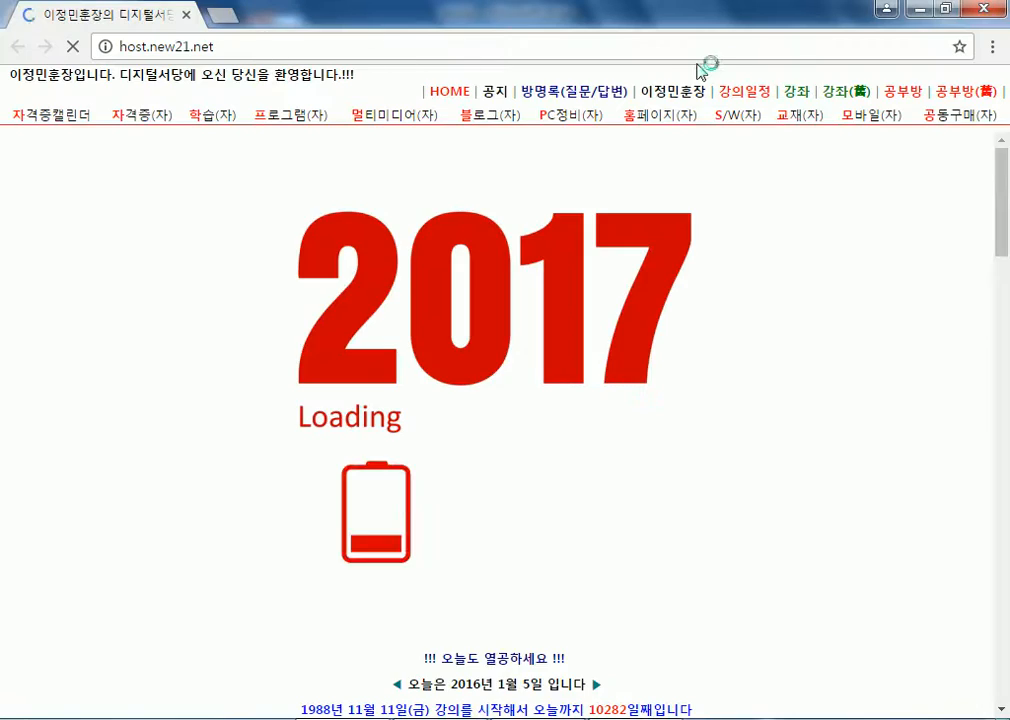
pyautogui.click(897, 94)
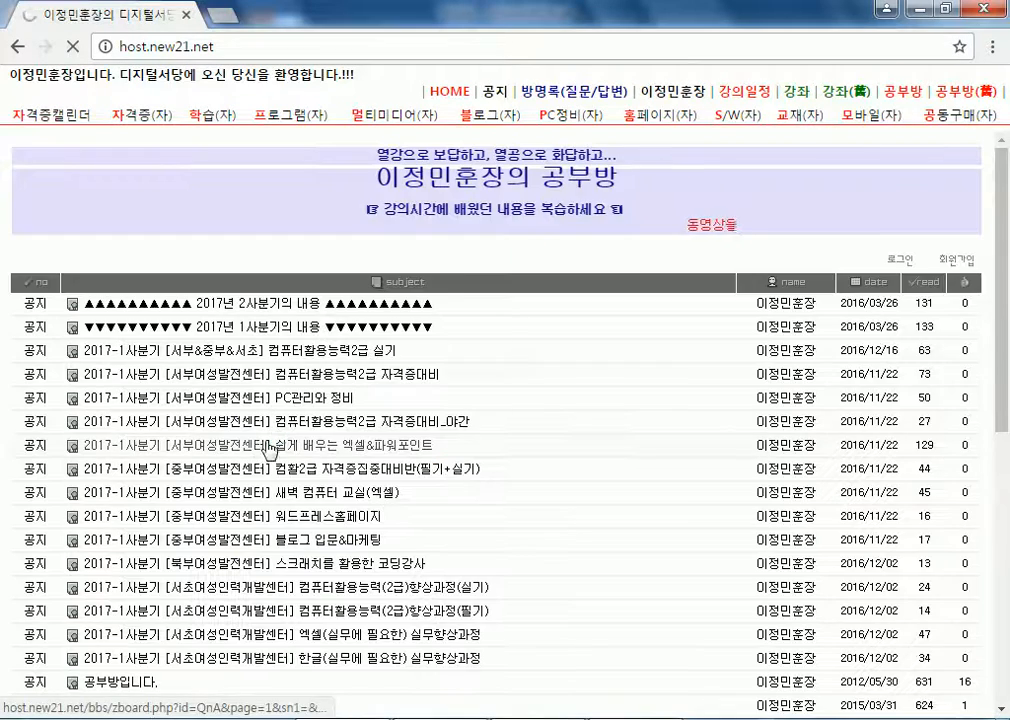
pyautogui.scroll(-3, 476, 446)
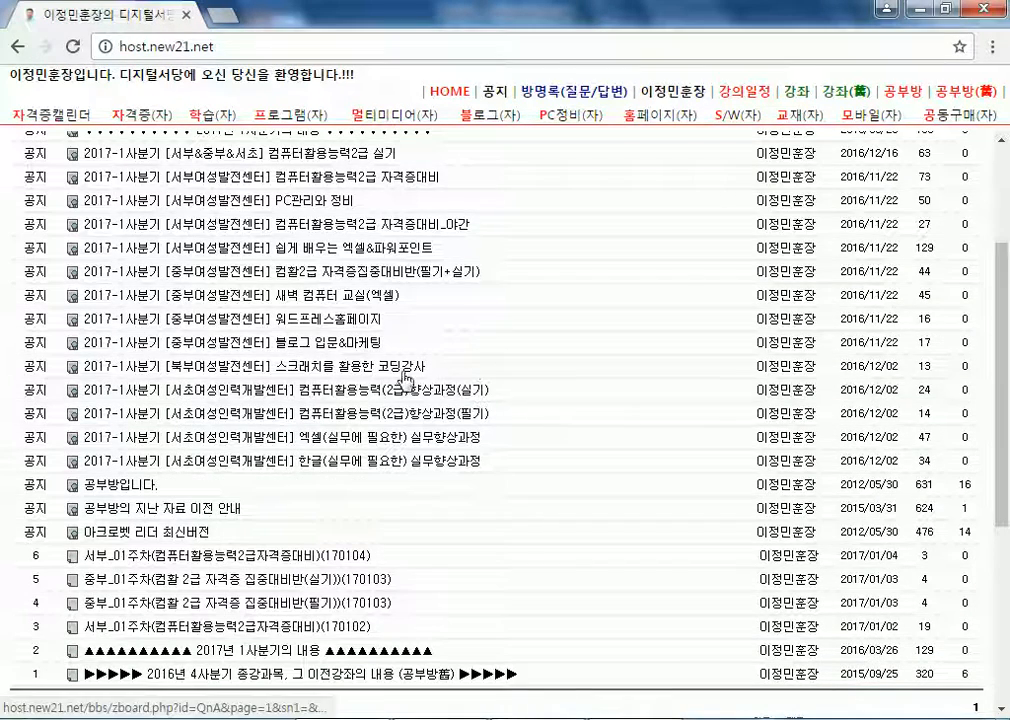
pyautogui.click(400, 276)
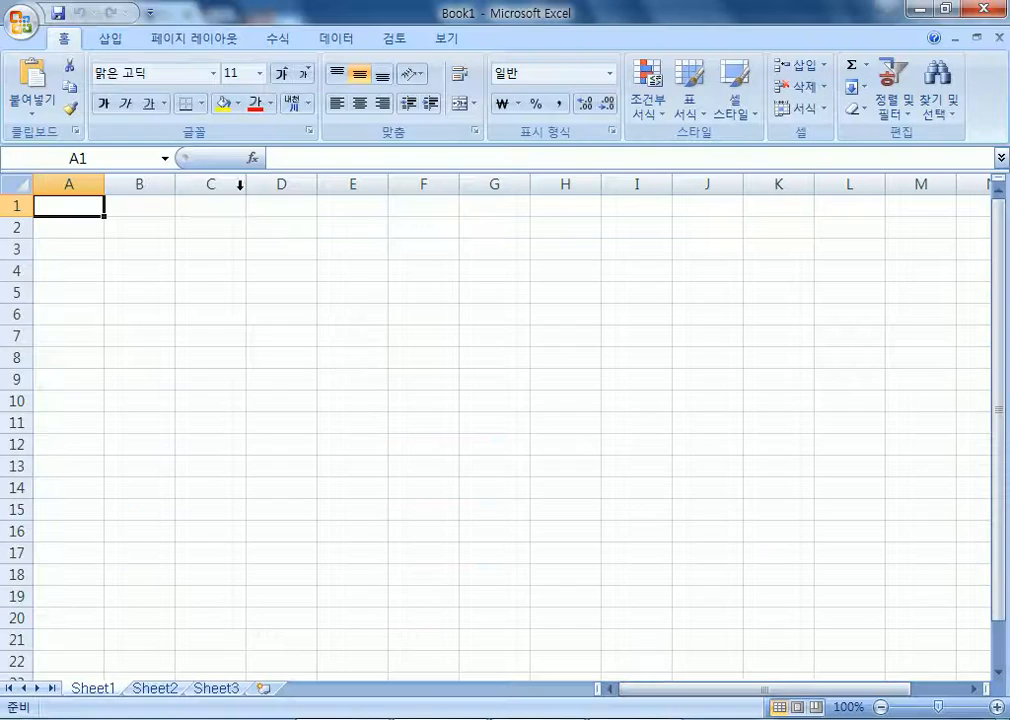
# Step: Return to Excel and start opening a file from the 01 섹션 folder
pyautogui.click(24, 26)
pyautogui.click(60, 108)
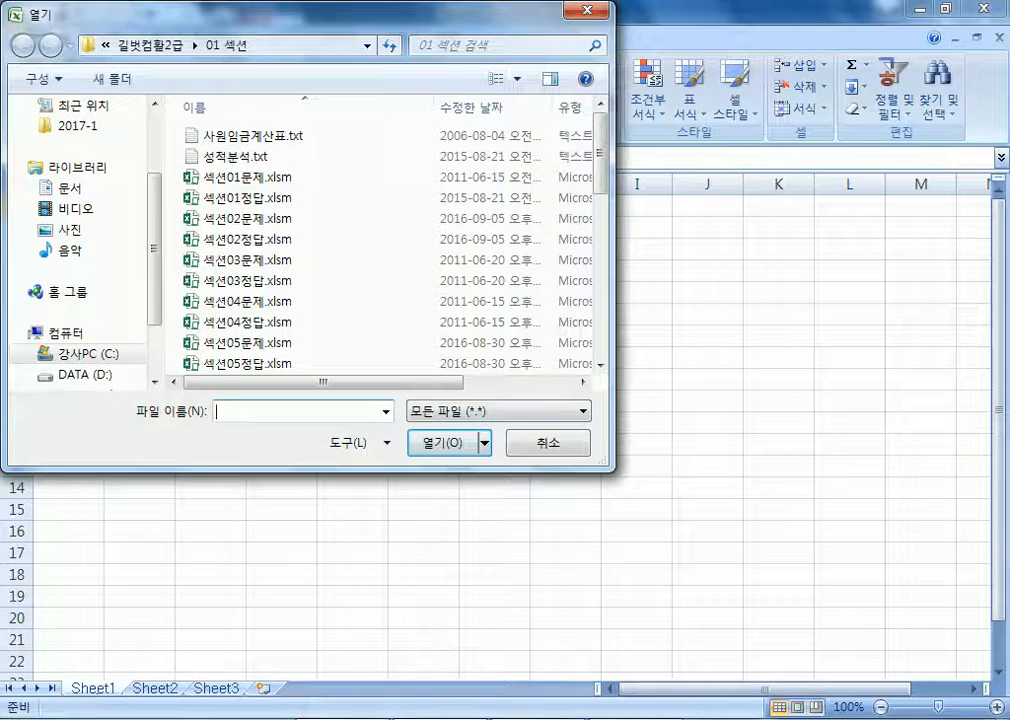
# Step: In the Control Panel's 폴더 옵션, toggle 알려진 파일 형식의 파일 확장명 숨기기 on and back off, and apply the settings
pyautogui.press('super')
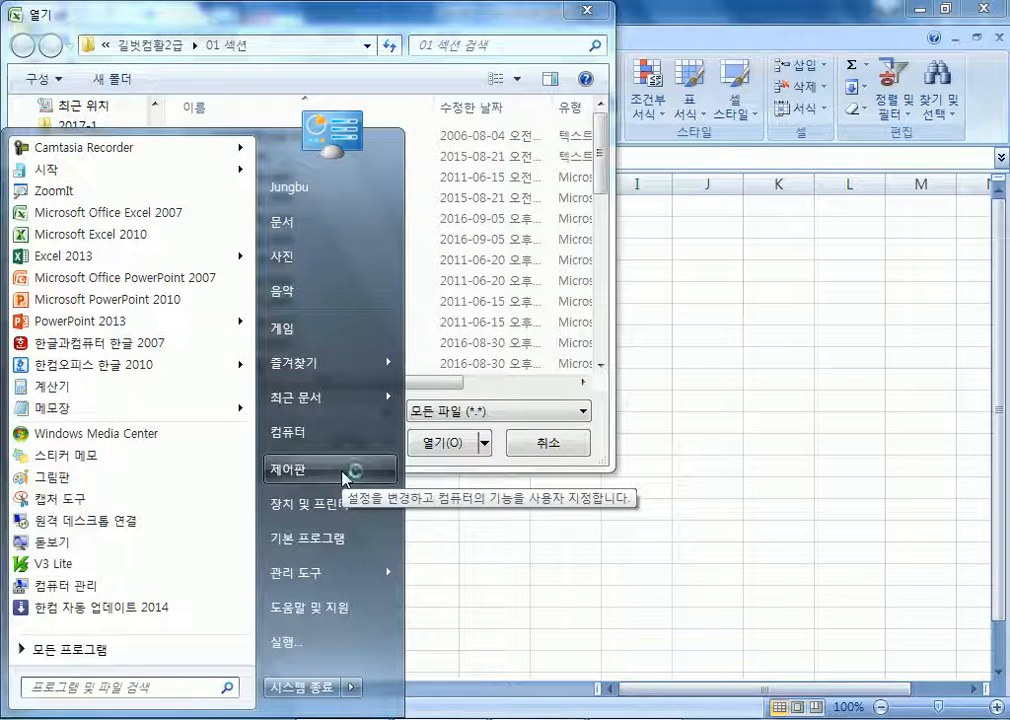
pyautogui.click(344, 479)
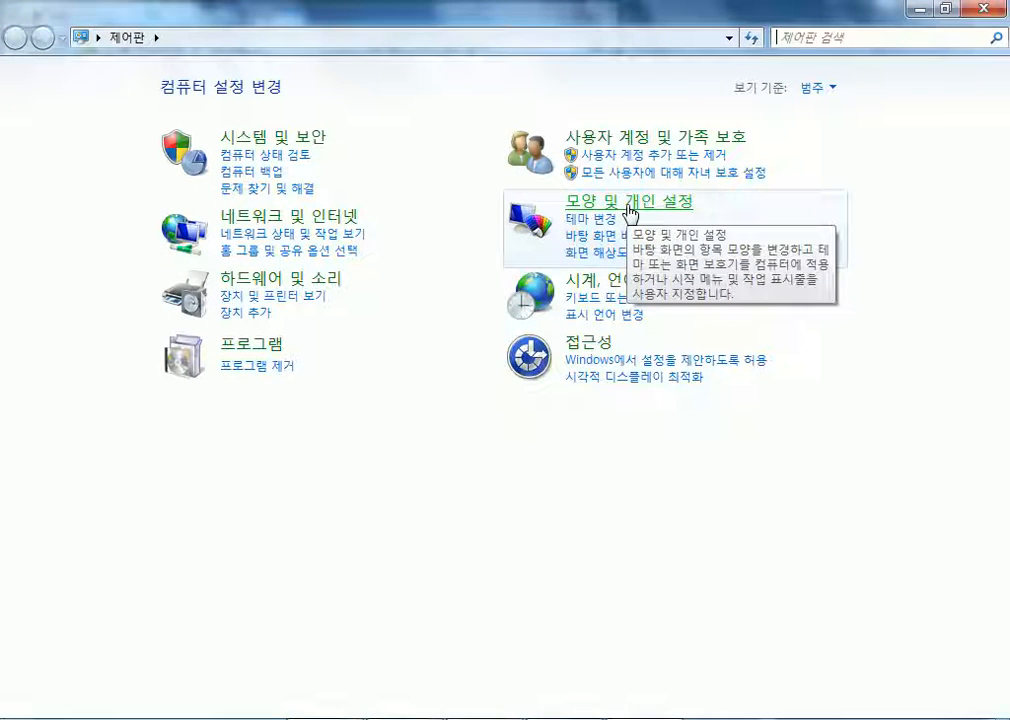
pyautogui.click(630, 203)
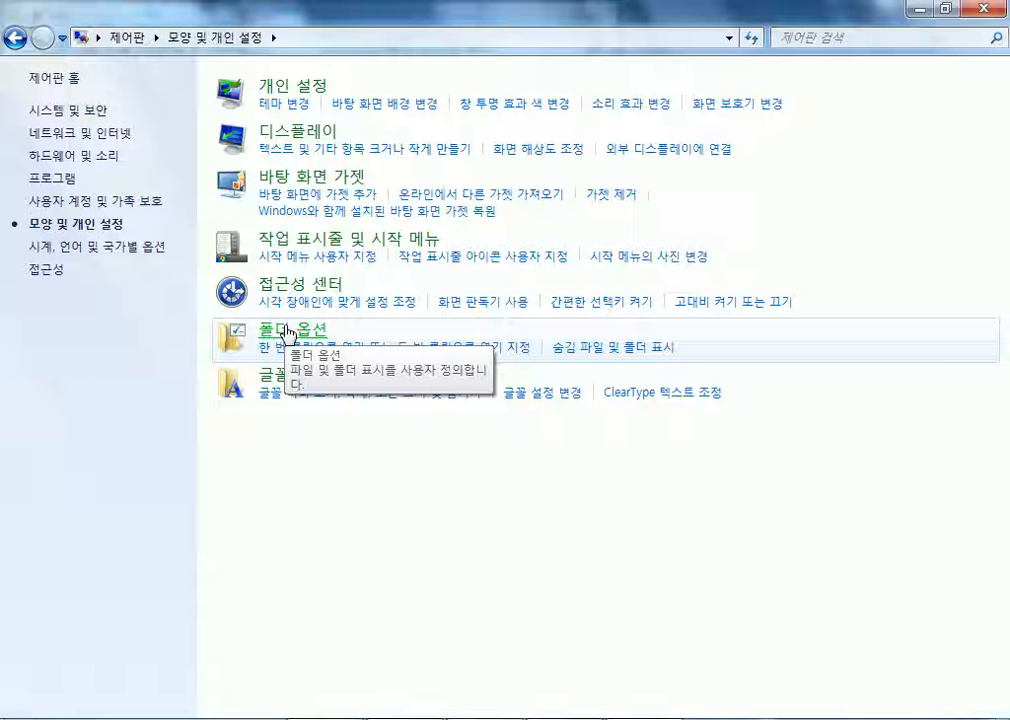
pyautogui.click(287, 331)
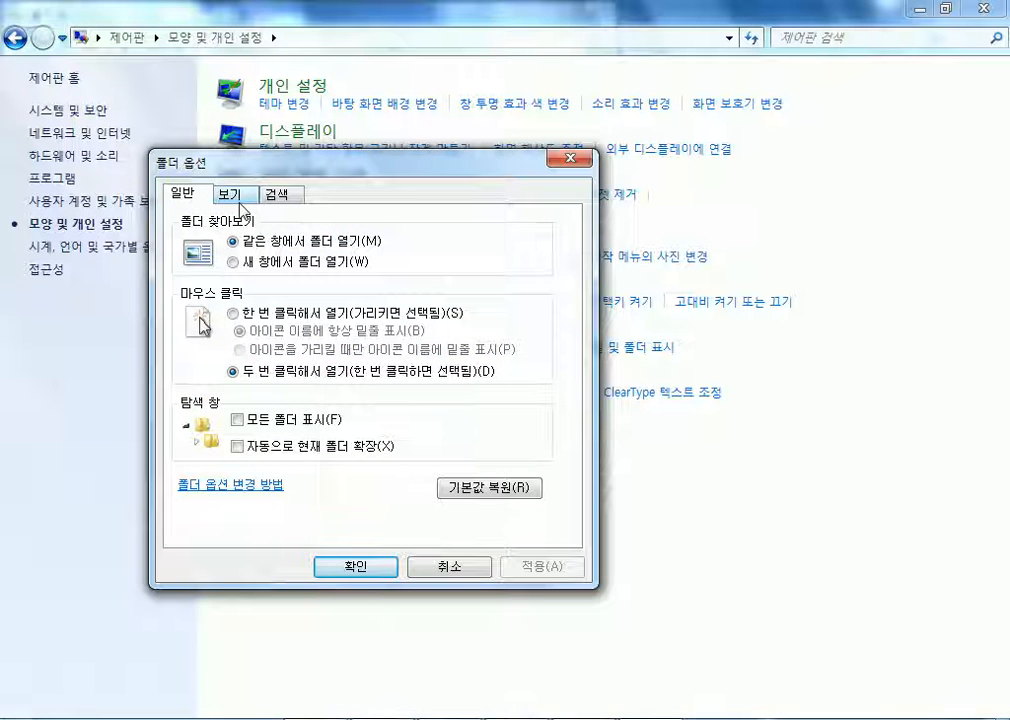
pyautogui.click(232, 195)
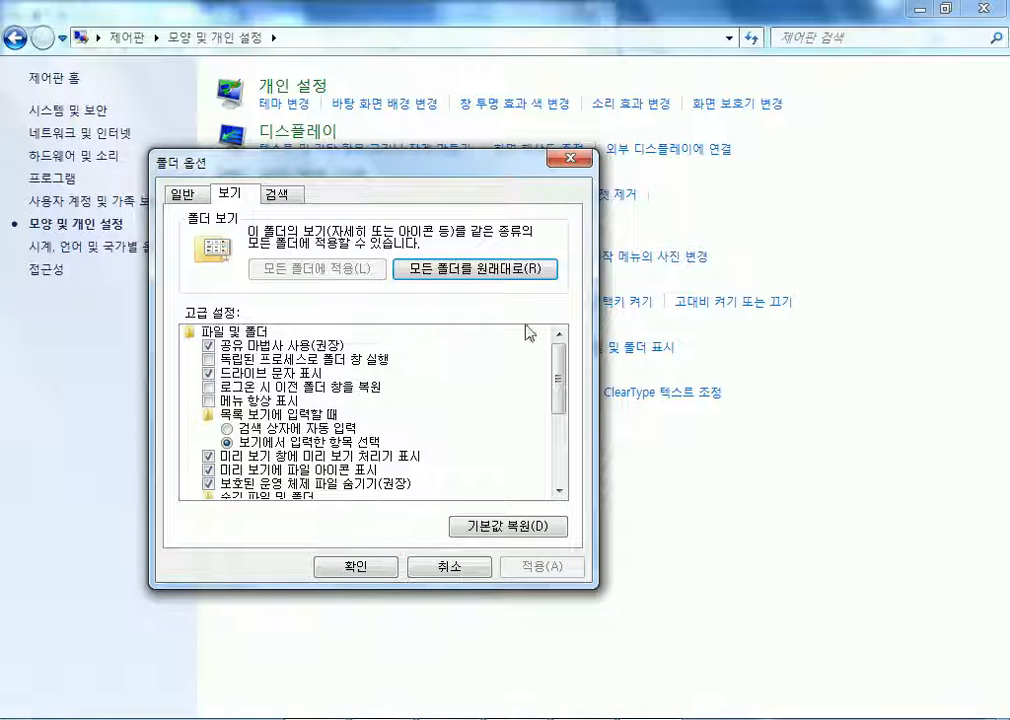
pyautogui.moveTo(561, 383); pyautogui.dragTo(560, 452)
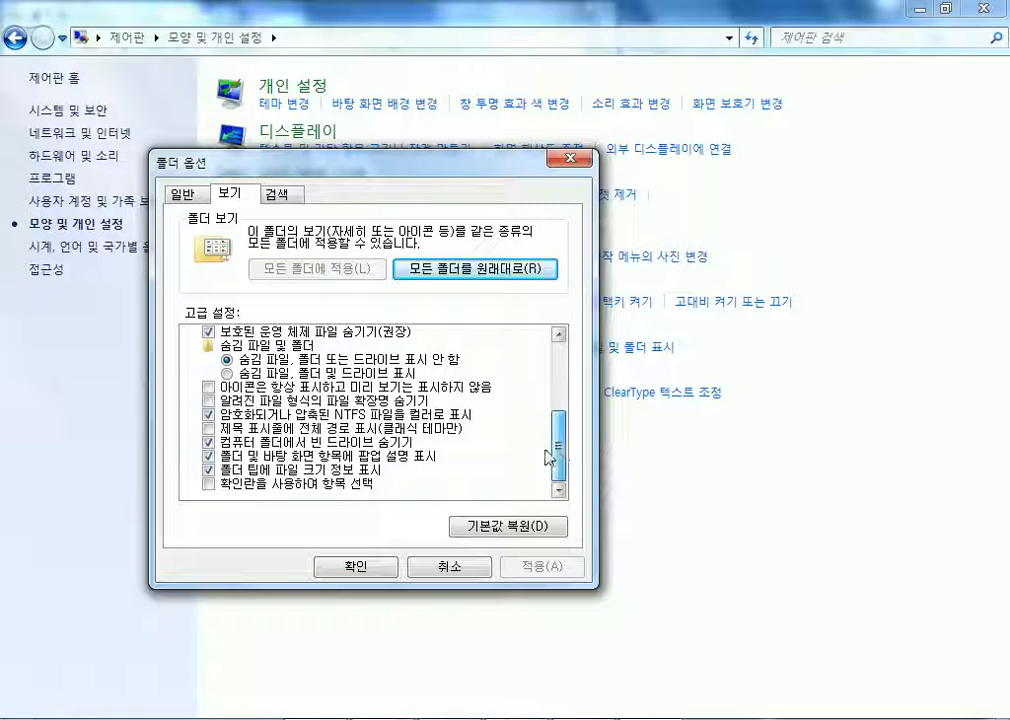
pyautogui.click(253, 403)
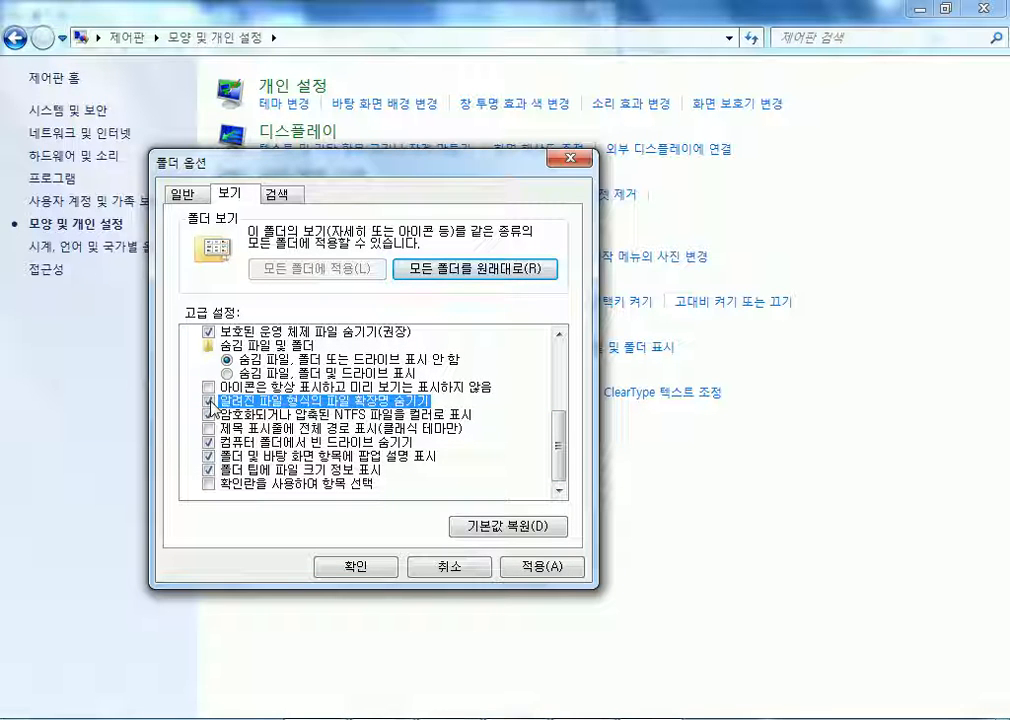
pyautogui.click(209, 401)
pyautogui.click(352, 567)
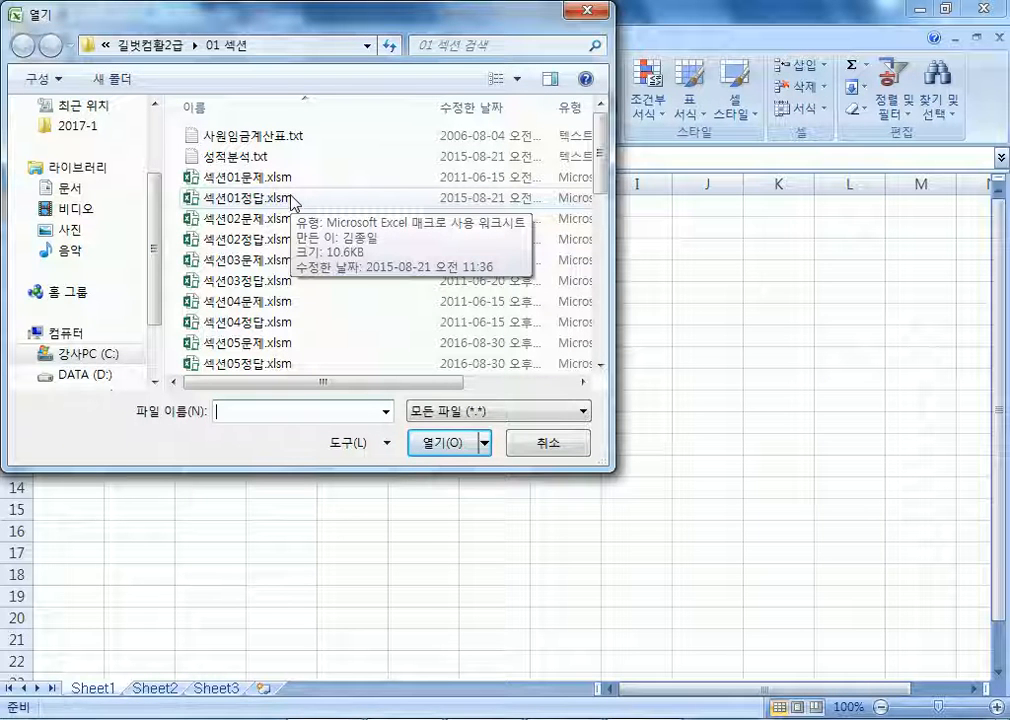
# Step: Reopen 폴더 옵션 to review the advanced view setting for hiding file extensions, and close all Control Panel windows
pyautogui.press('super')
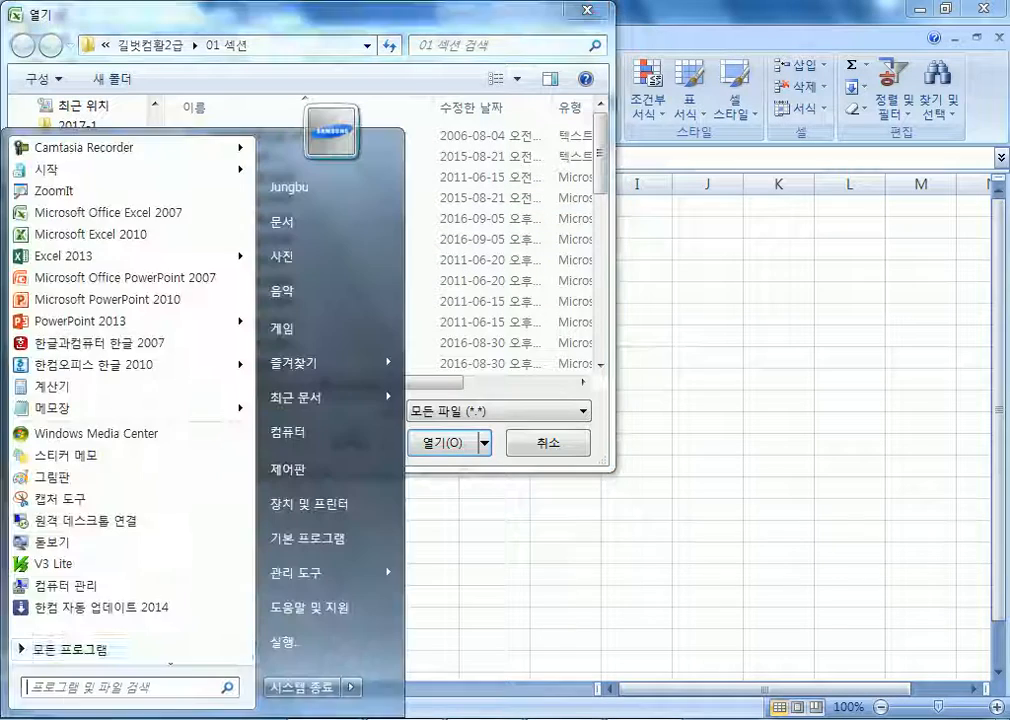
pyautogui.click(318, 467)
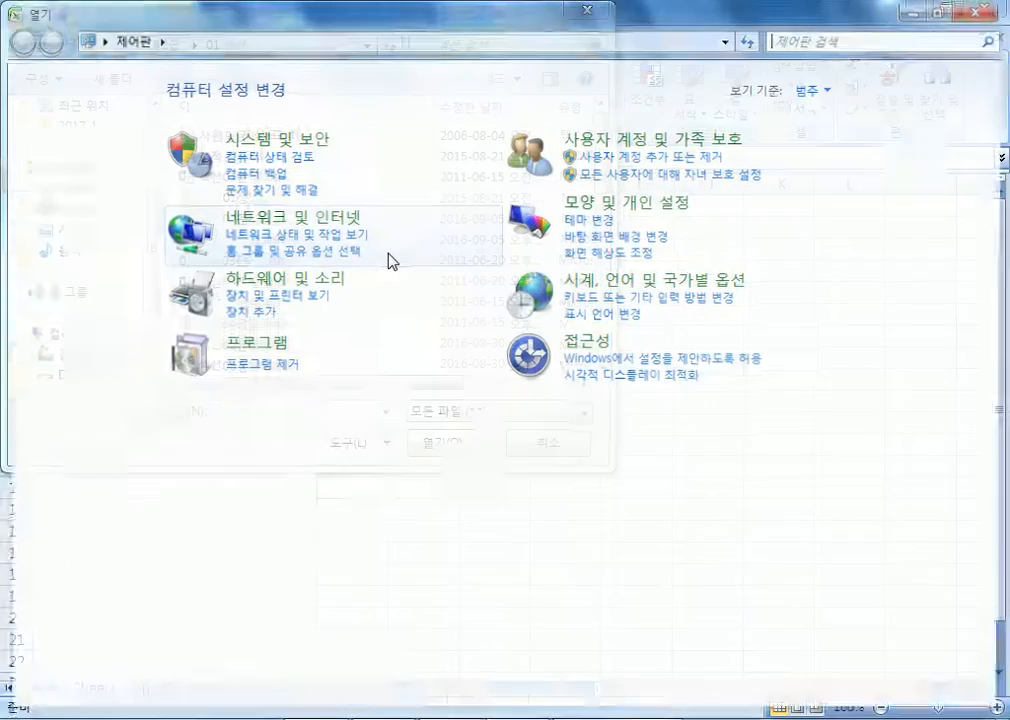
pyautogui.click(520, 215)
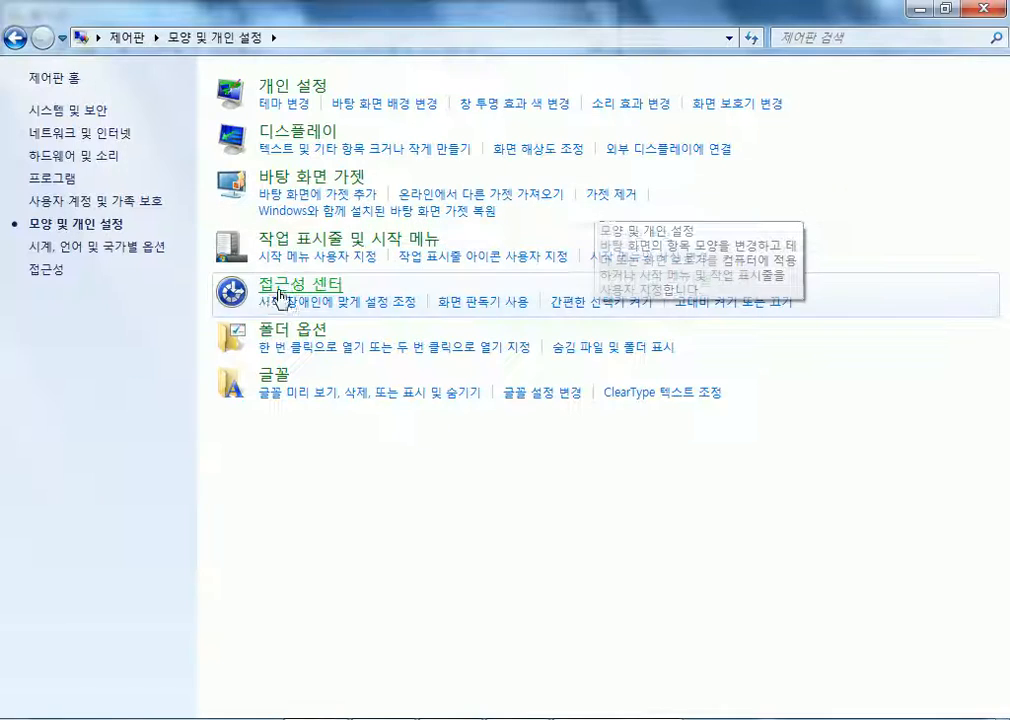
pyautogui.click(219, 336)
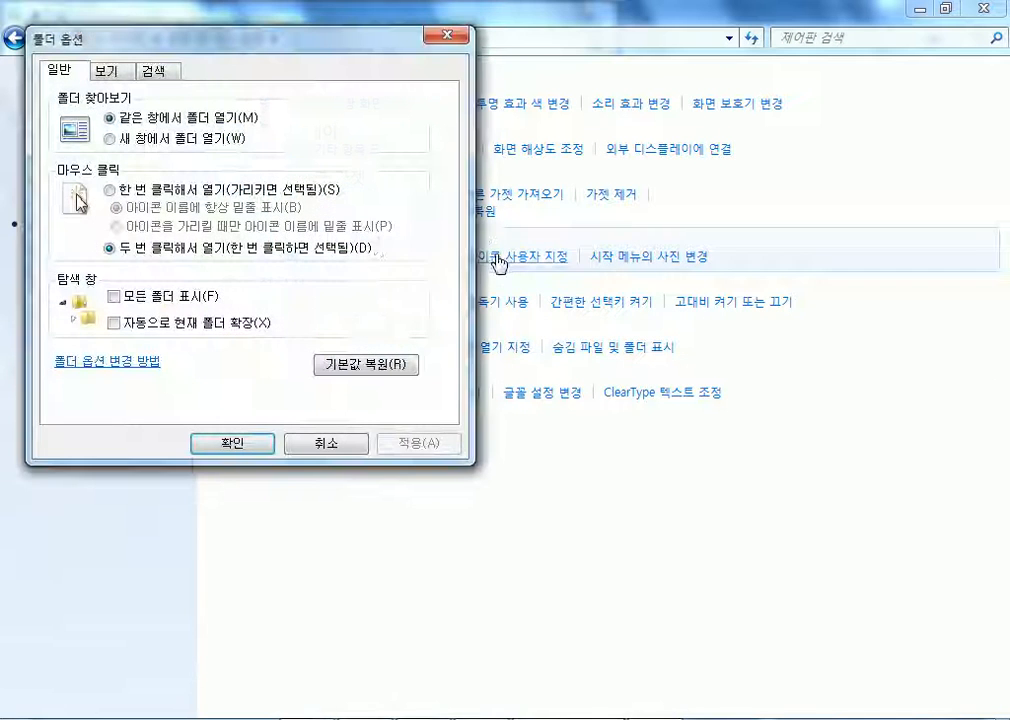
pyautogui.click(98, 70)
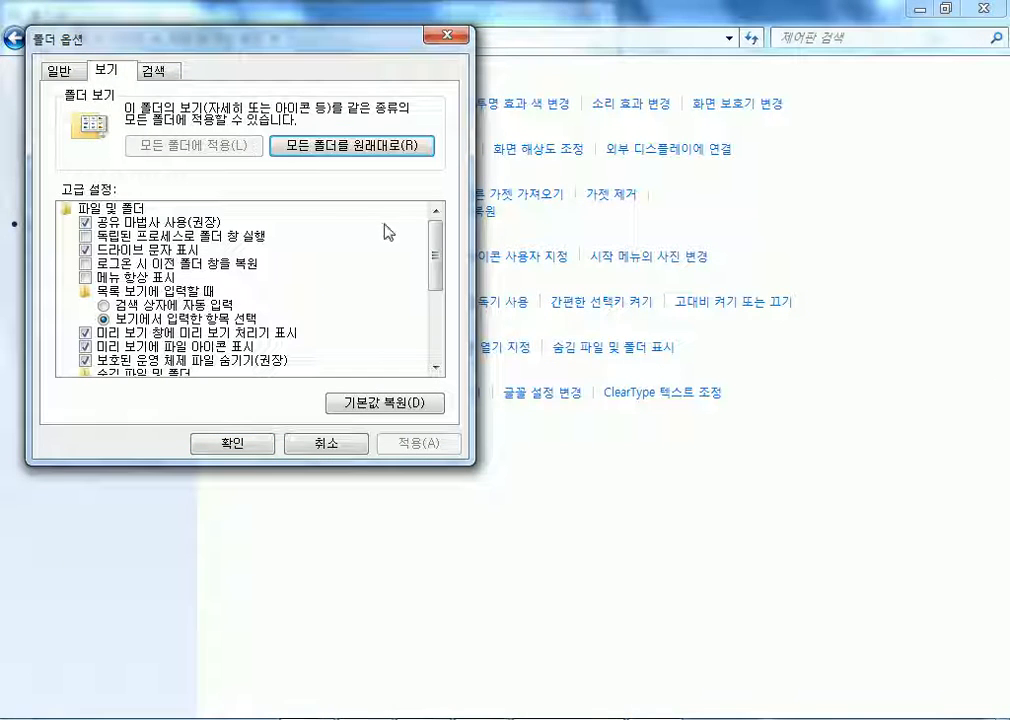
pyautogui.moveTo(431, 249); pyautogui.dragTo(428, 331)
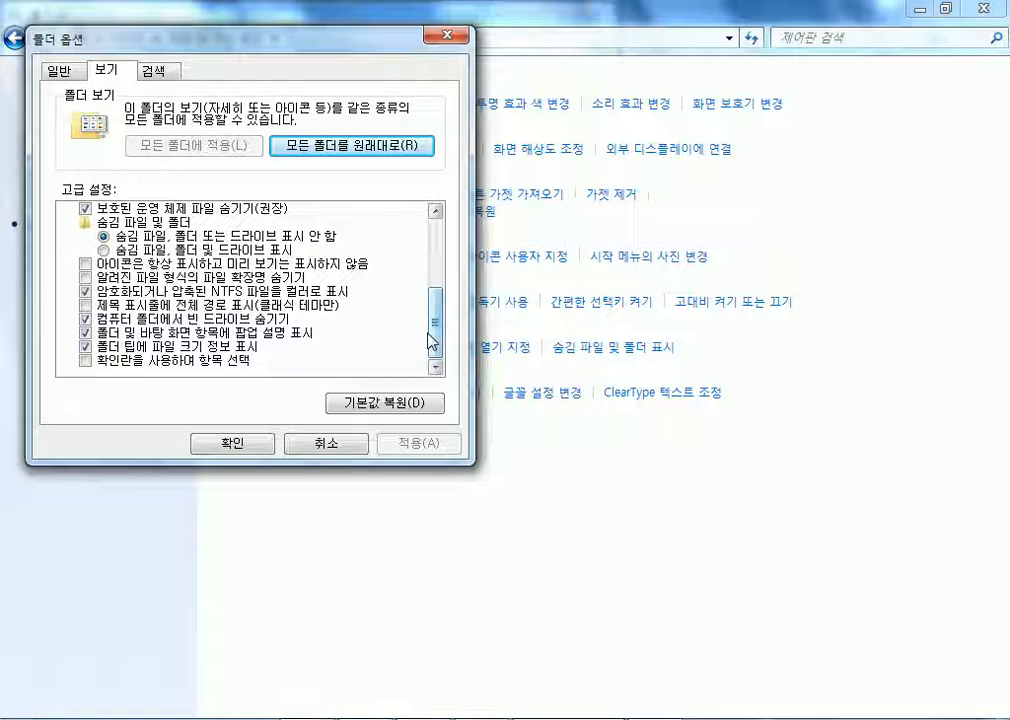
pyautogui.click(450, 37)
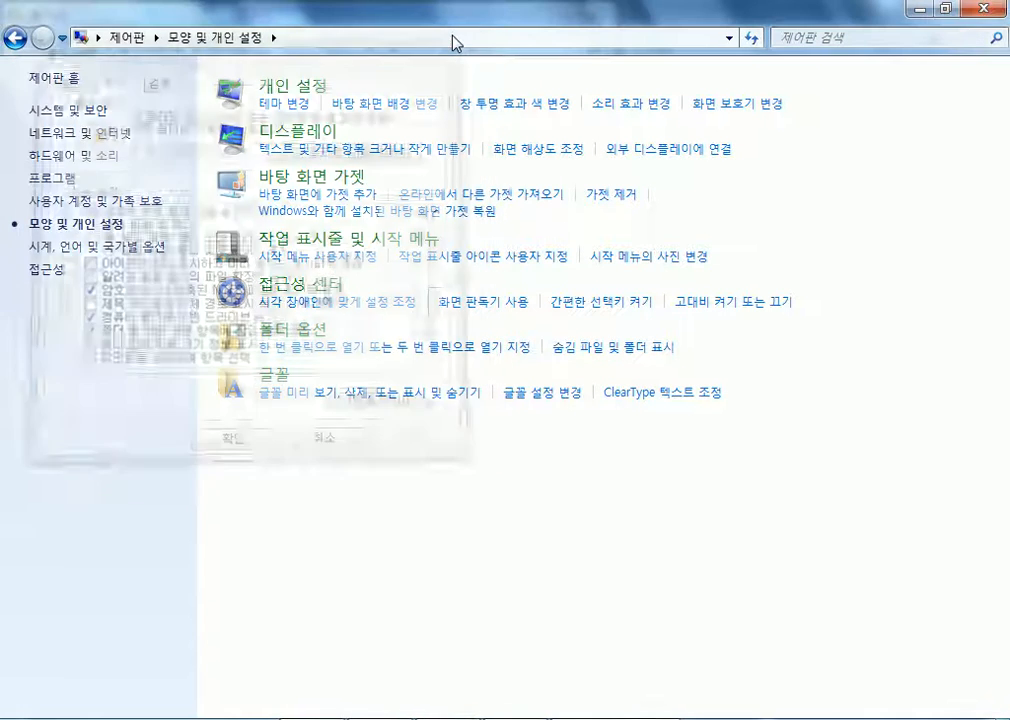
pyautogui.click(983, 9)
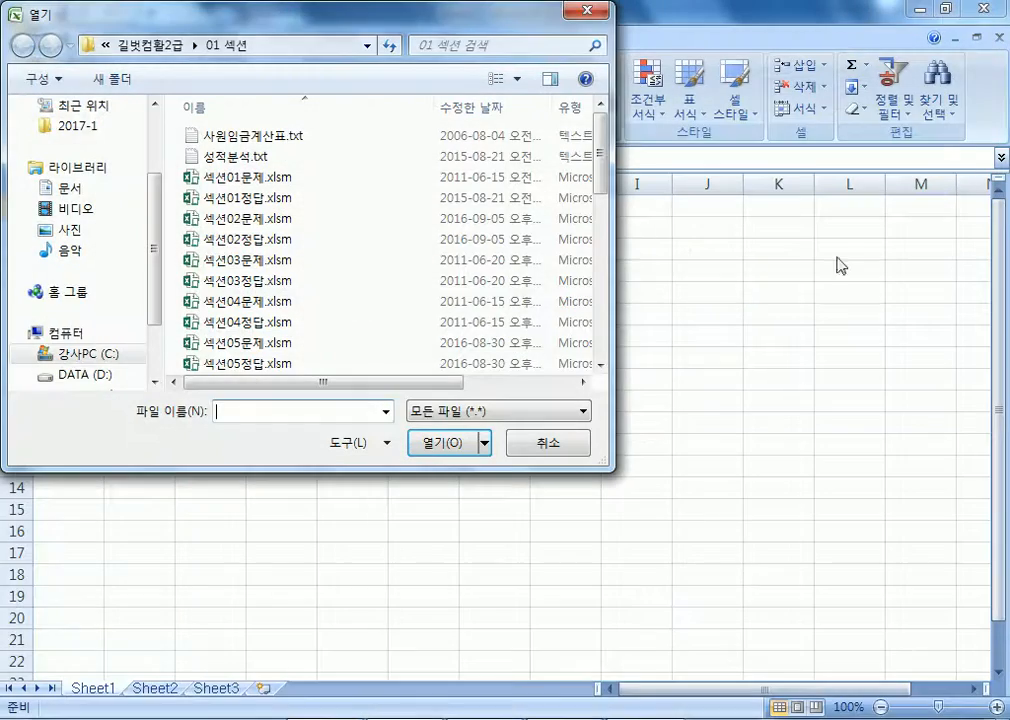
pyautogui.rightClick(562, 717)
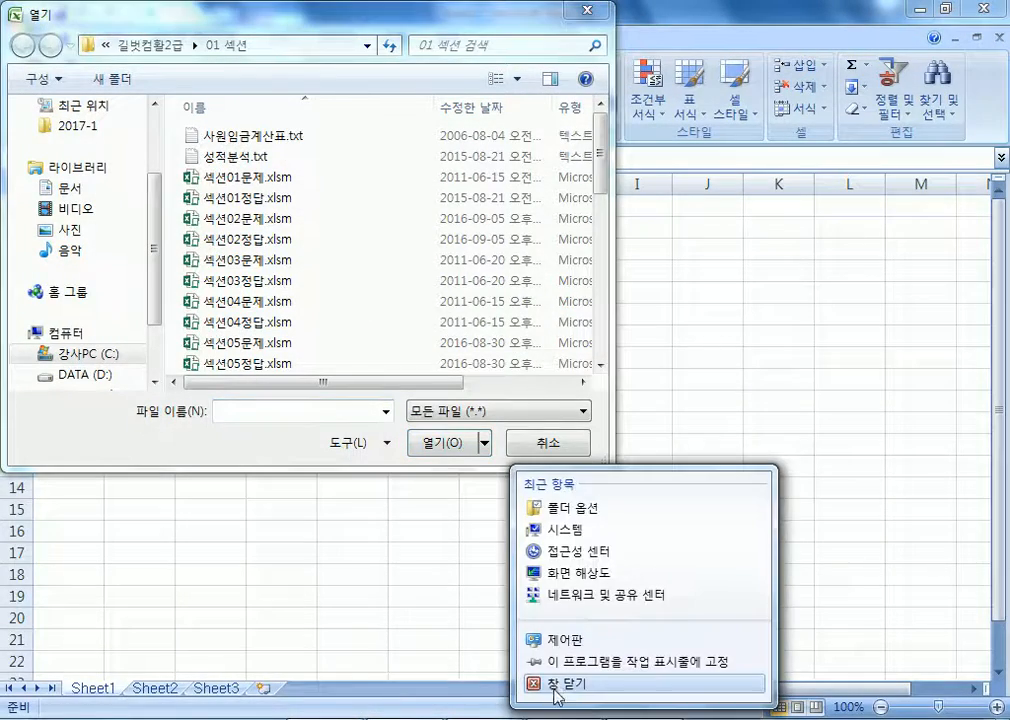
pyautogui.click(554, 682)
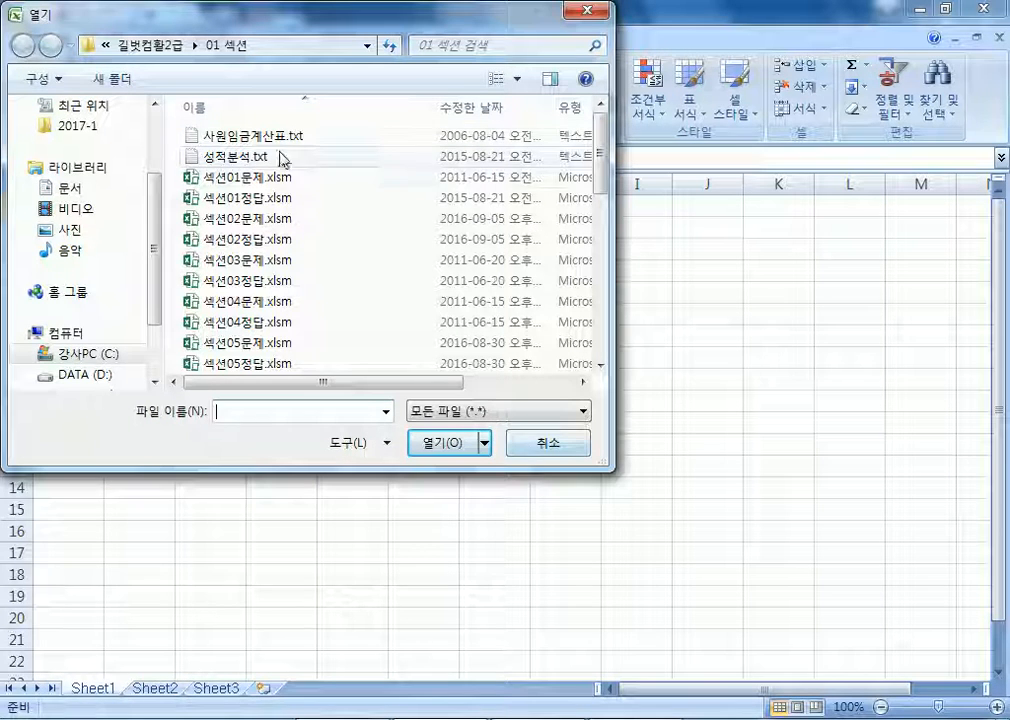
# Step: Compare the 01 섹션 file list under the 모든 Excel 파일 filter and the 모든 파일 filter
pyautogui.click(522, 413)
pyautogui.click(522, 444)
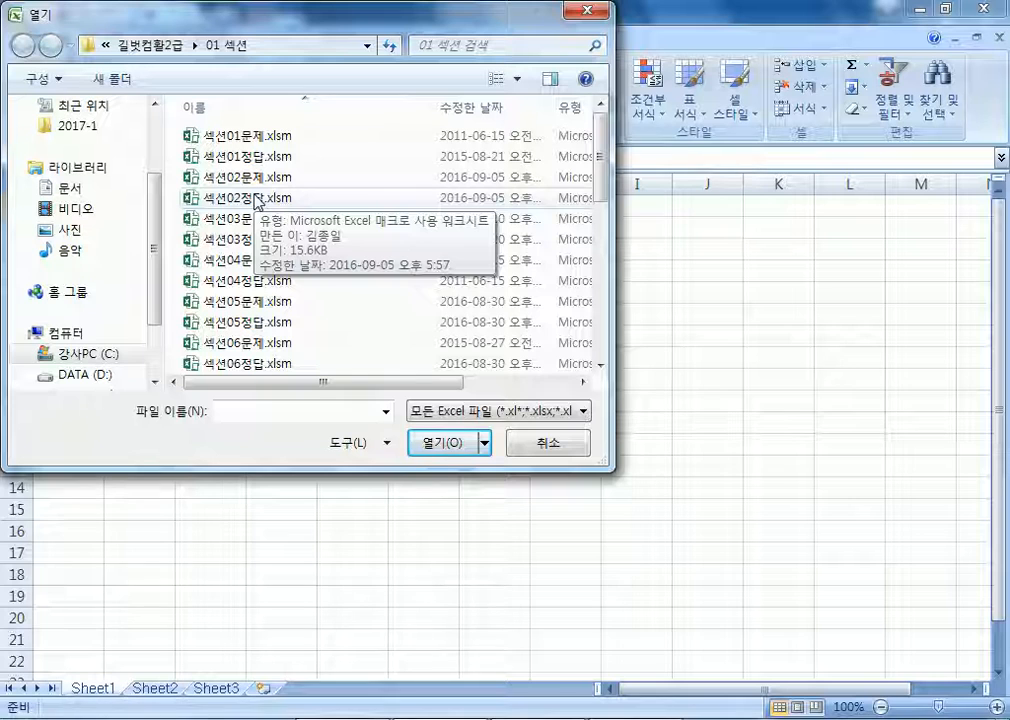
pyautogui.click(478, 411)
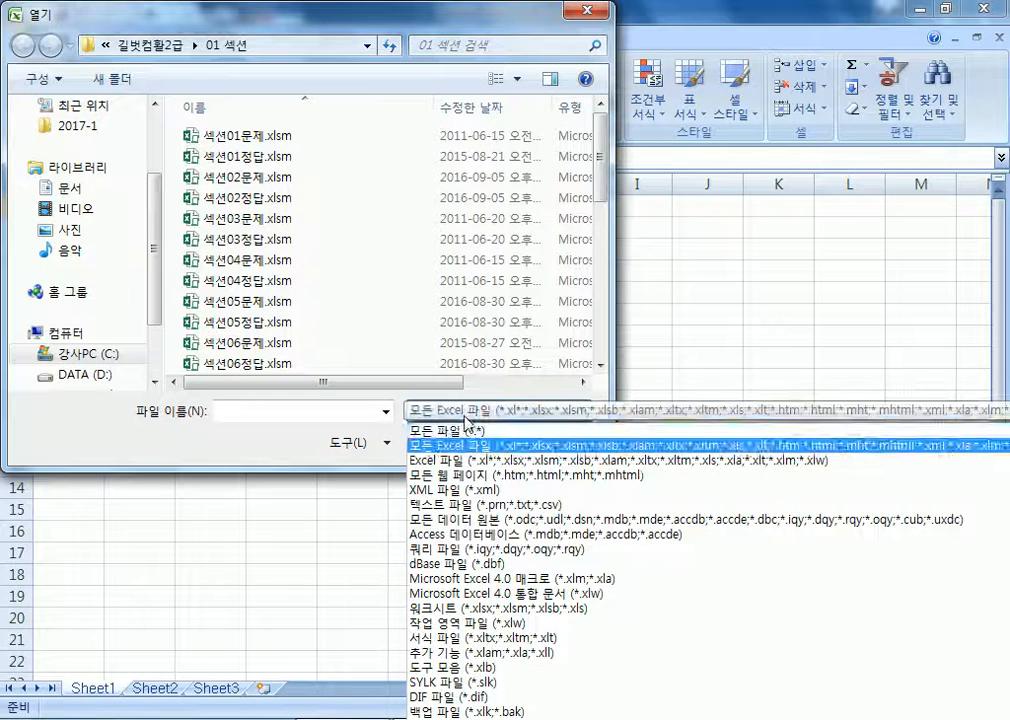
pyautogui.click(467, 432)
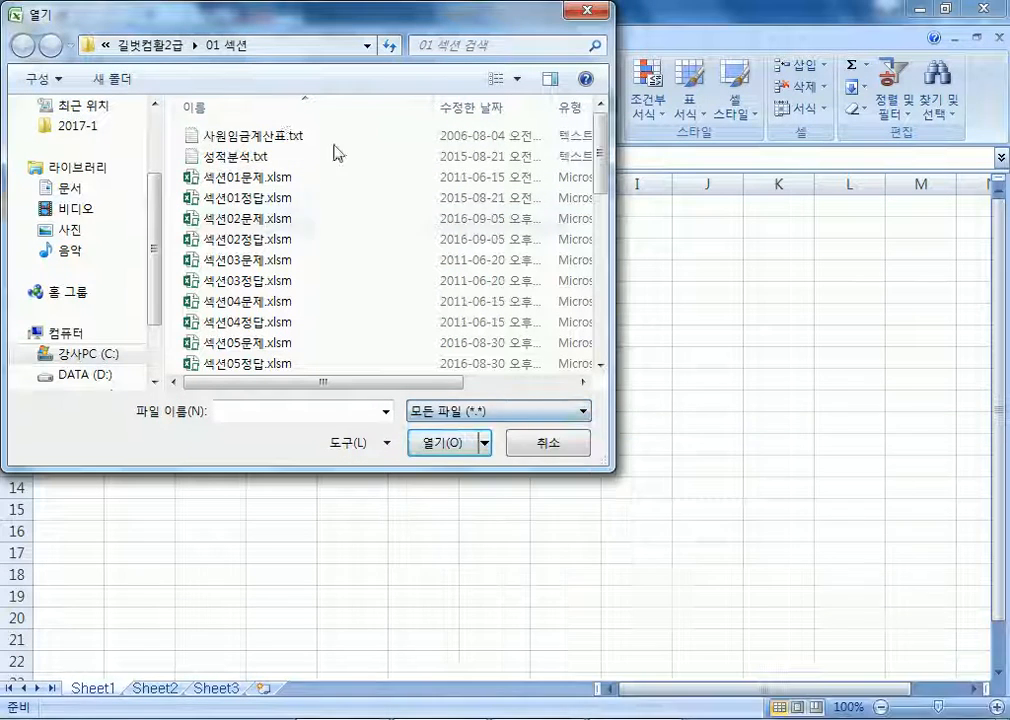
# Step: Open 사원임금계산표.txt as 구분 기호로 분리됨 in the text wizard and add 쉼표 as a delimiter
pyautogui.doubleClick(266, 138)
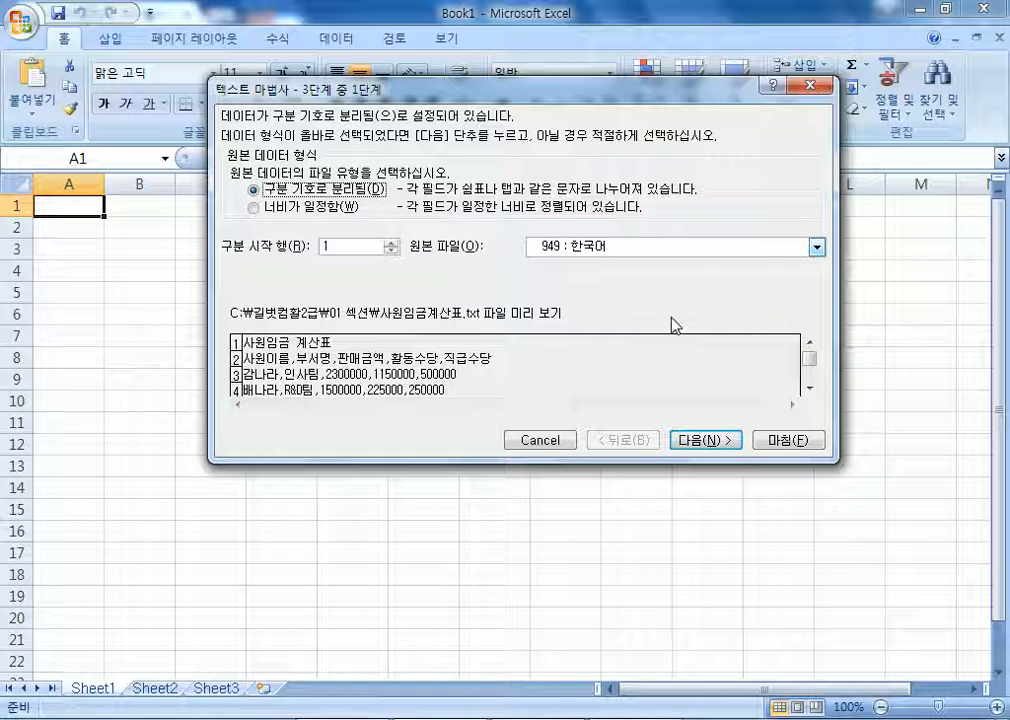
pyautogui.click(716, 445)
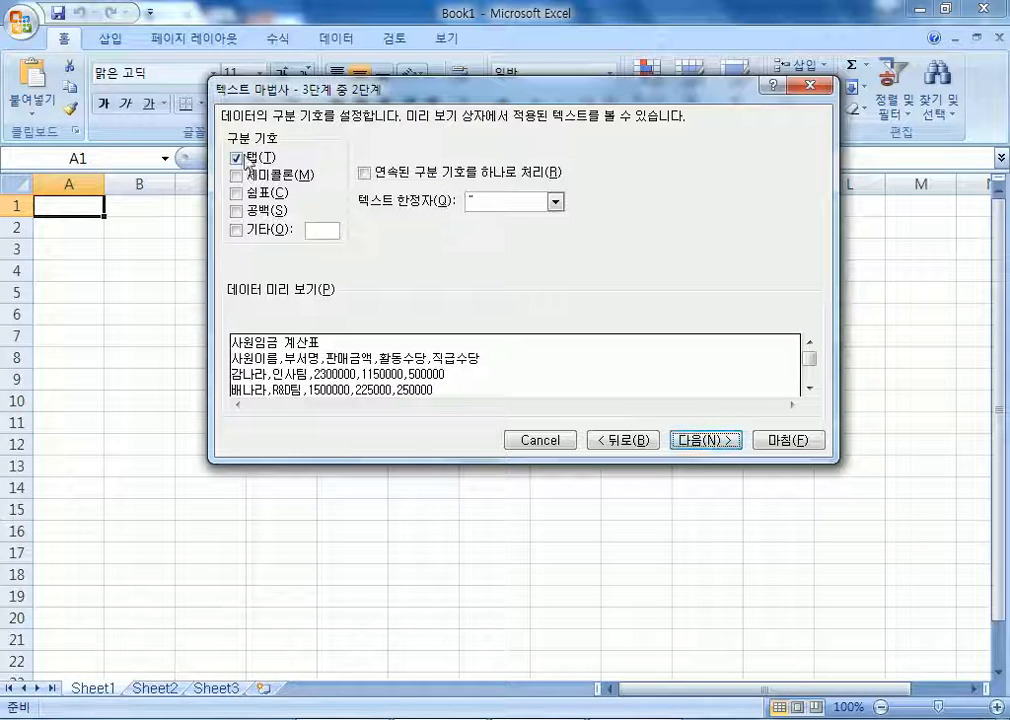
pyautogui.click(262, 203)
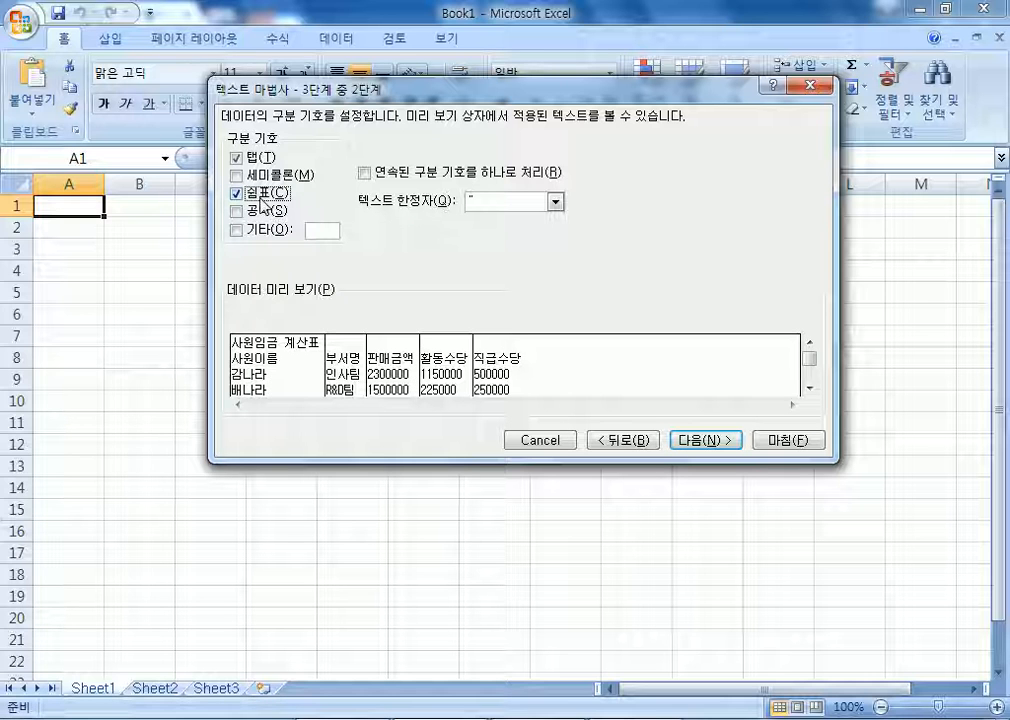
# Step: Toggle the 탭 and 쉼표 delimiters to compare the preview, leave both on, and proceed to the column data format settings
pyautogui.click(236, 159)
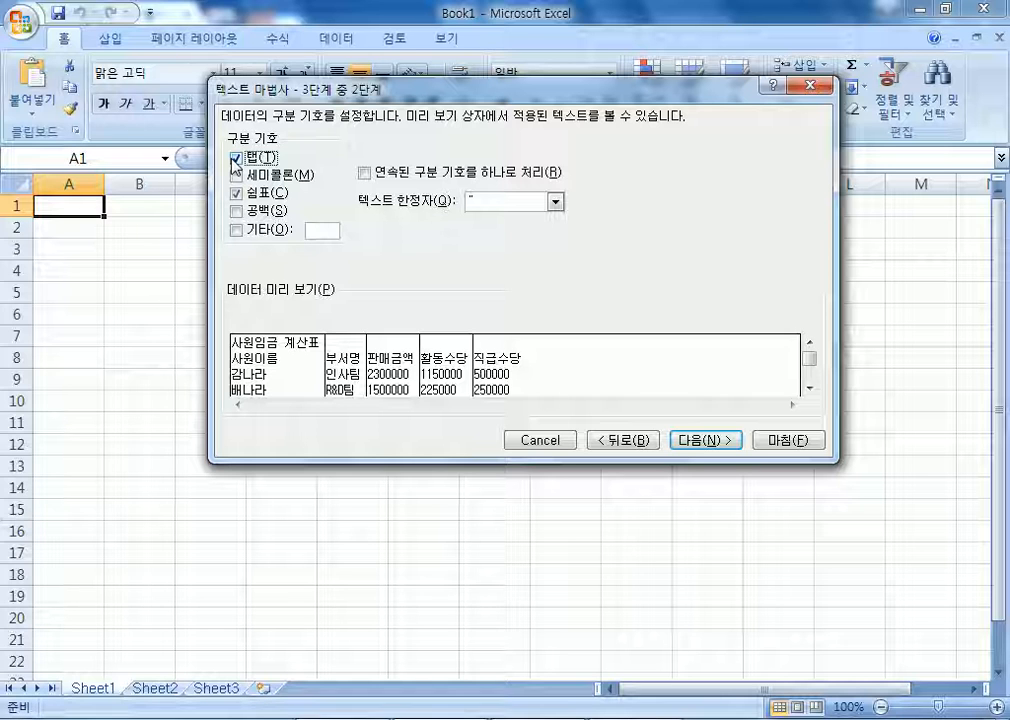
pyautogui.click(236, 159)
pyautogui.click(237, 159)
pyautogui.click(238, 193)
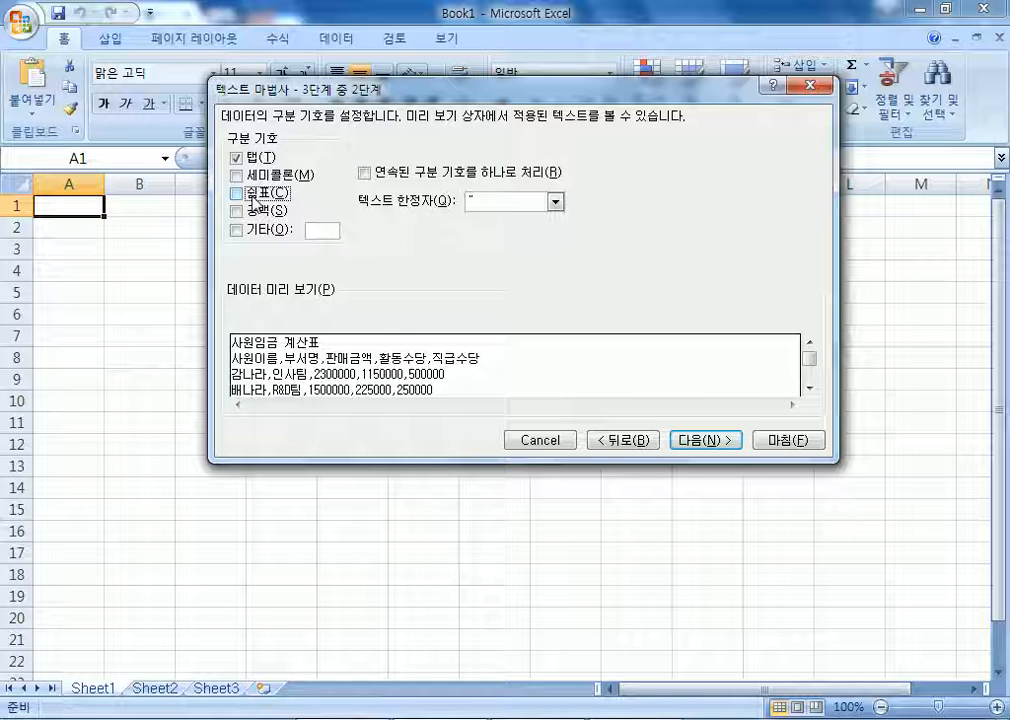
pyautogui.click(240, 193)
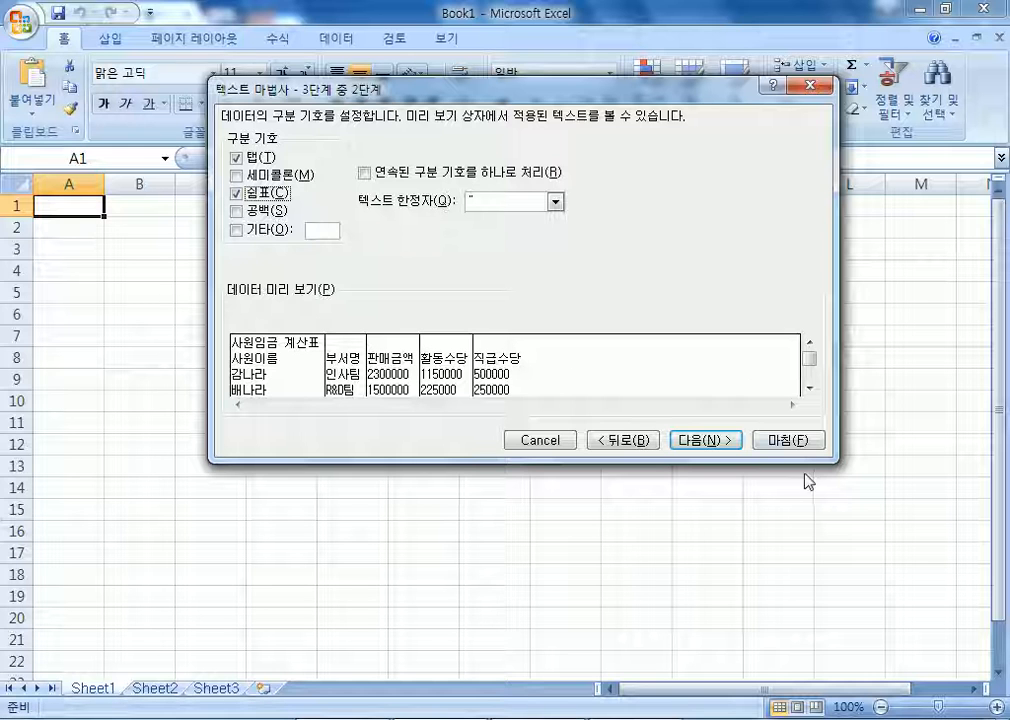
pyautogui.click(705, 445)
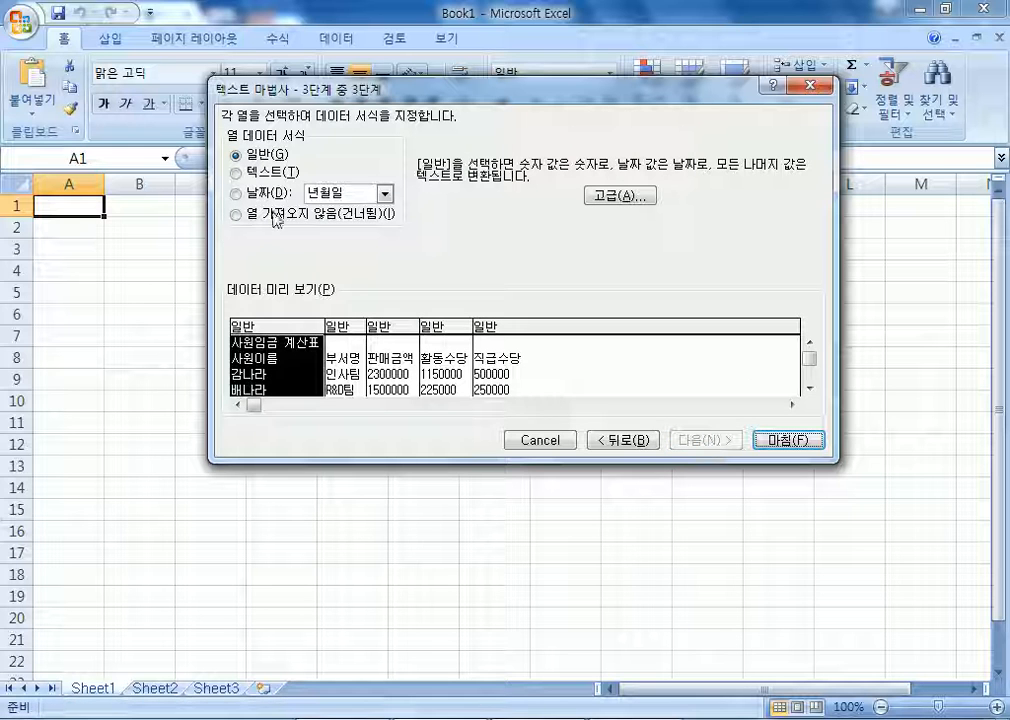
# Step: Finish the text import with the 일반 column format, and open 섹션01문제.xlsm from the 01 섹션 folder
pyautogui.click(787, 441)
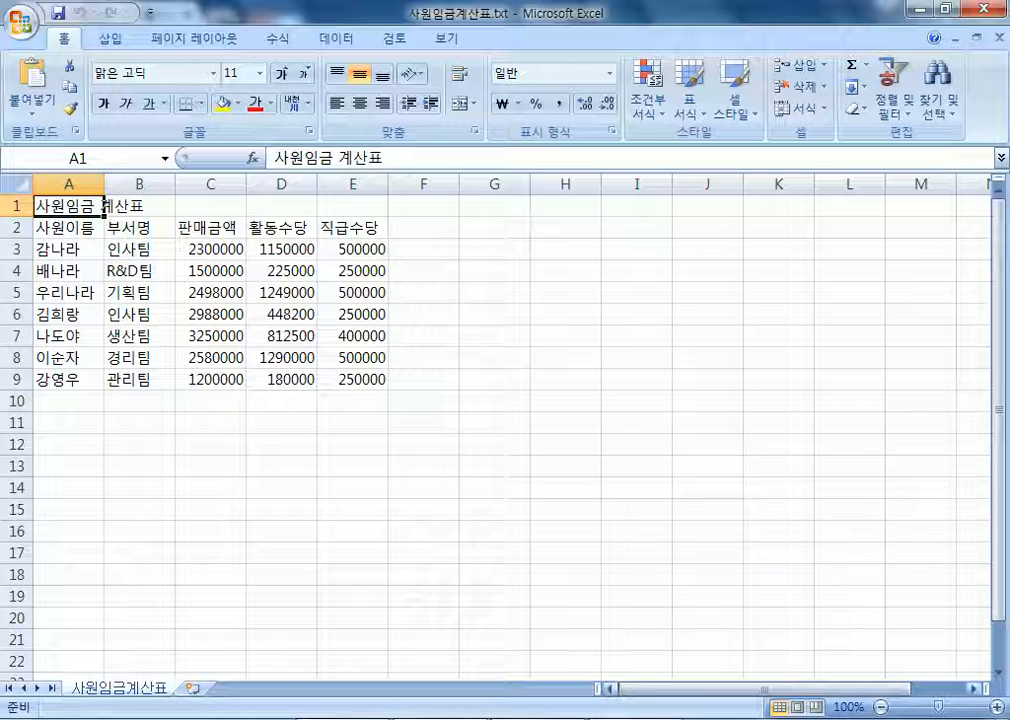
pyautogui.moveTo(444, 651)
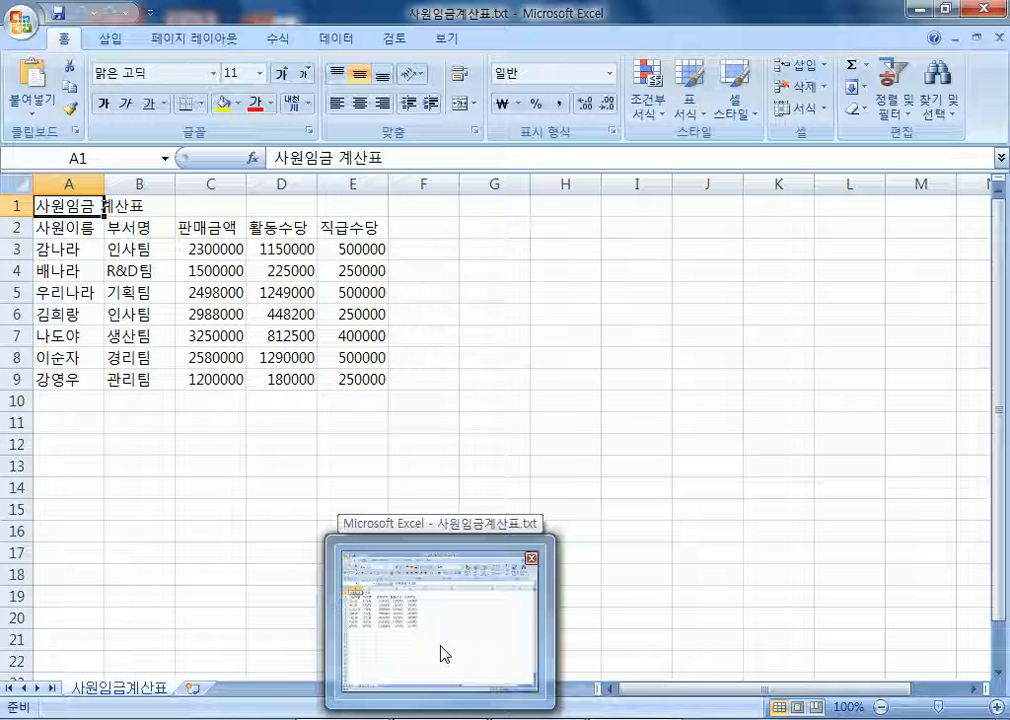
pyautogui.click(18, 26)
pyautogui.click(80, 110)
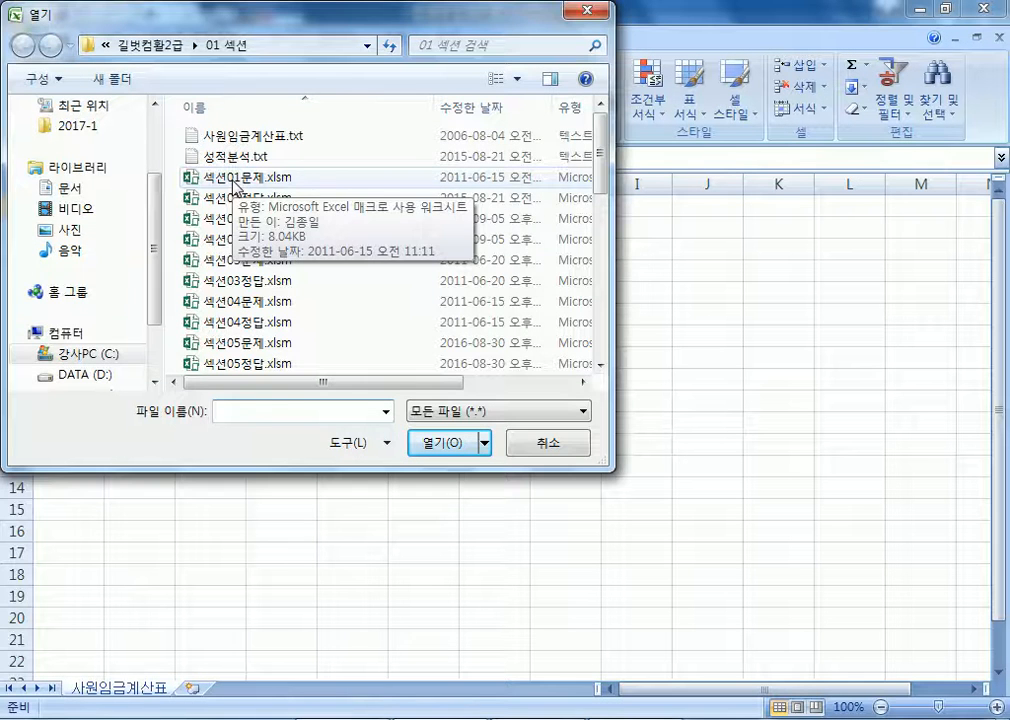
pyautogui.doubleClick(234, 177)
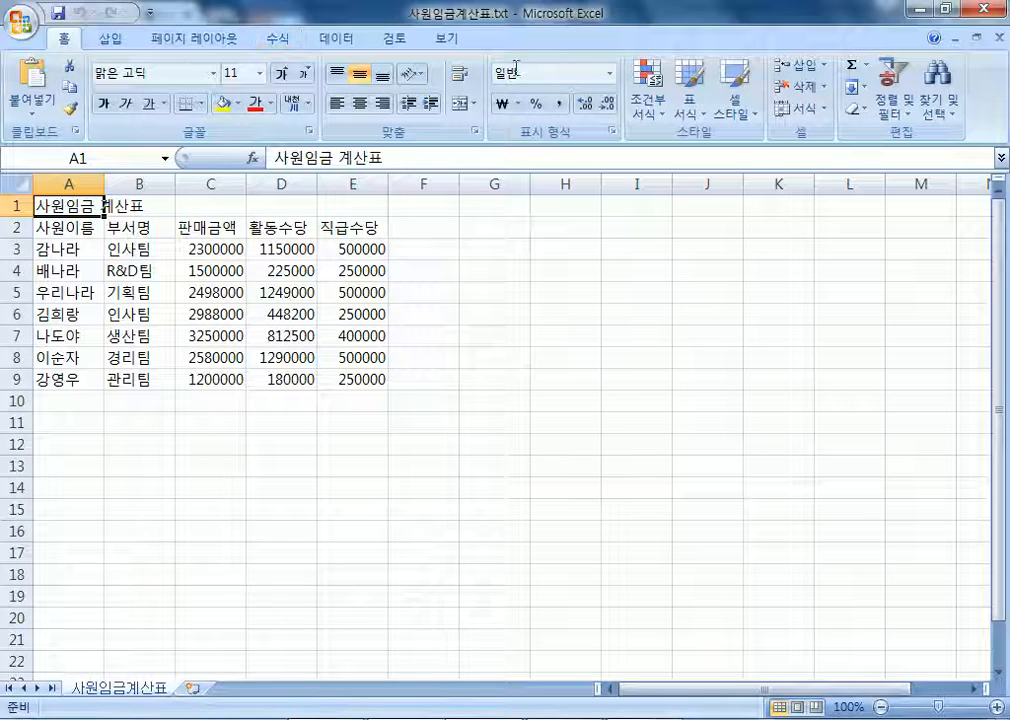
# Step: Copy range A1:E9 of 사원임금계산표.txt and paste it at A1 of the 무작정따라하기 sheet in 섹션01문제.xlsm
pyautogui.moveTo(43, 211); pyautogui.dragTo(345, 380)
pyautogui.rightClick(241, 289)
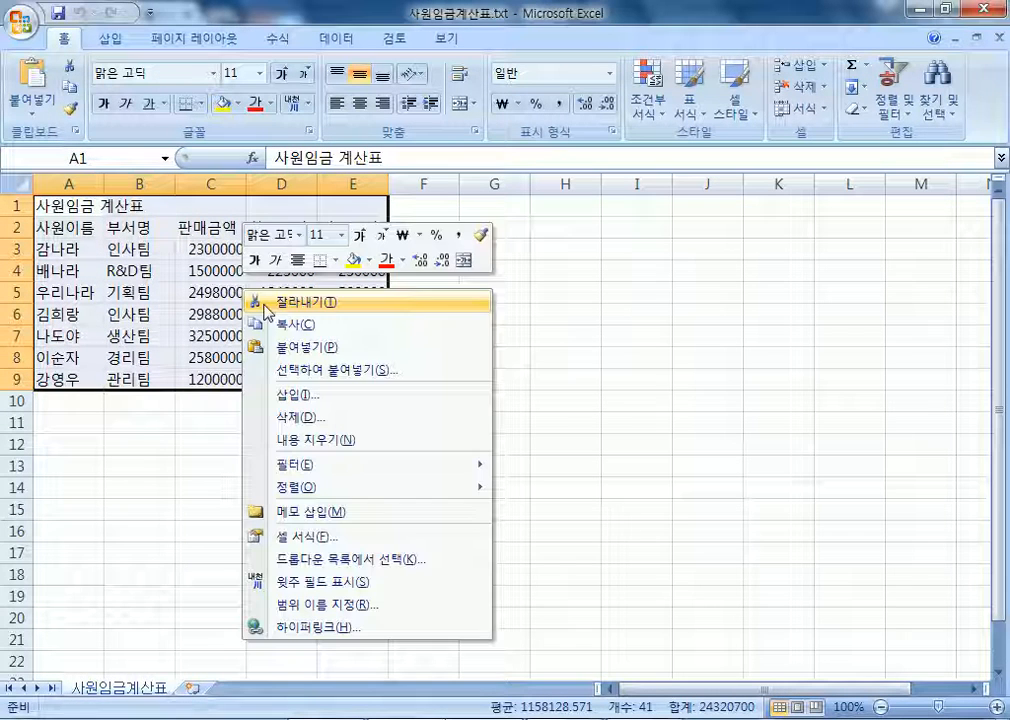
pyautogui.click(270, 325)
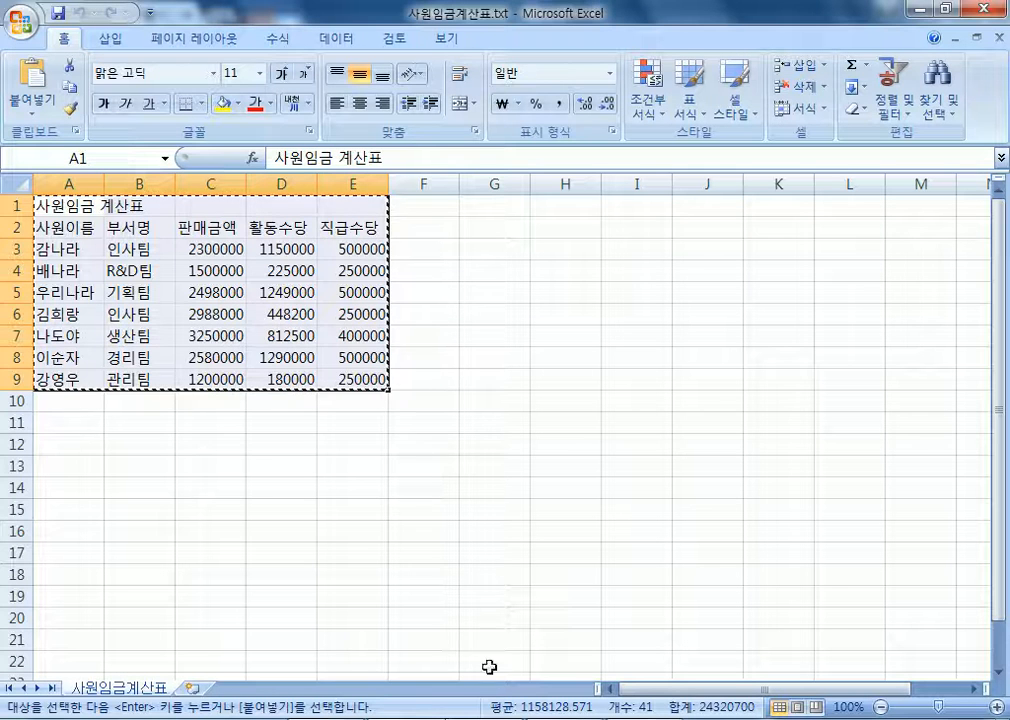
pyautogui.click(520, 719)
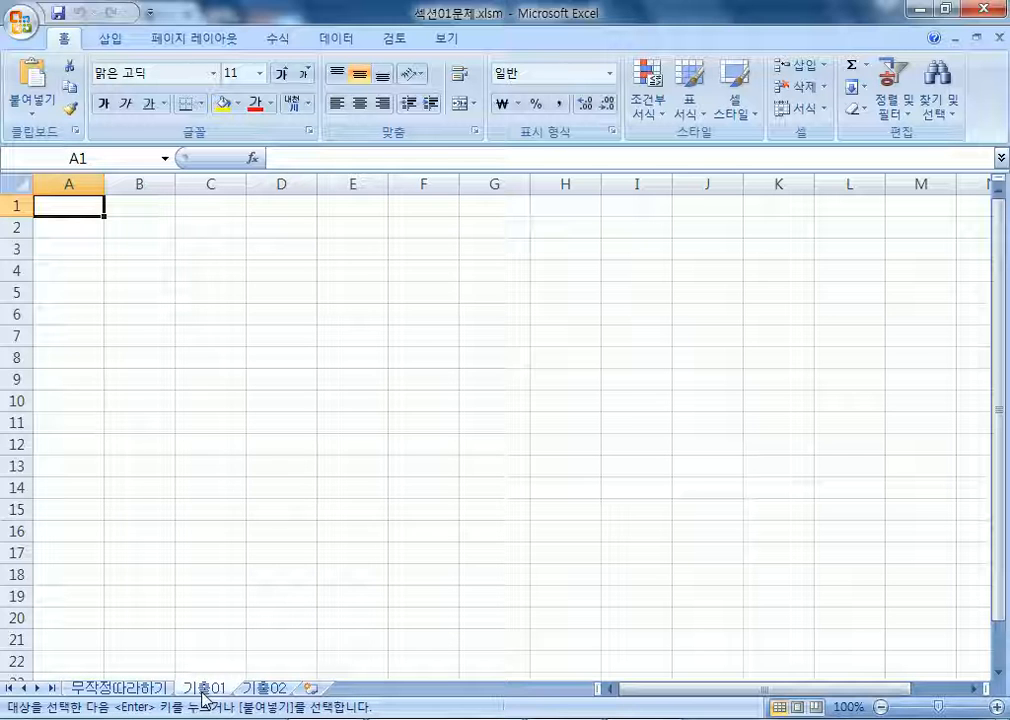
pyautogui.click(262, 690)
pyautogui.click(143, 695)
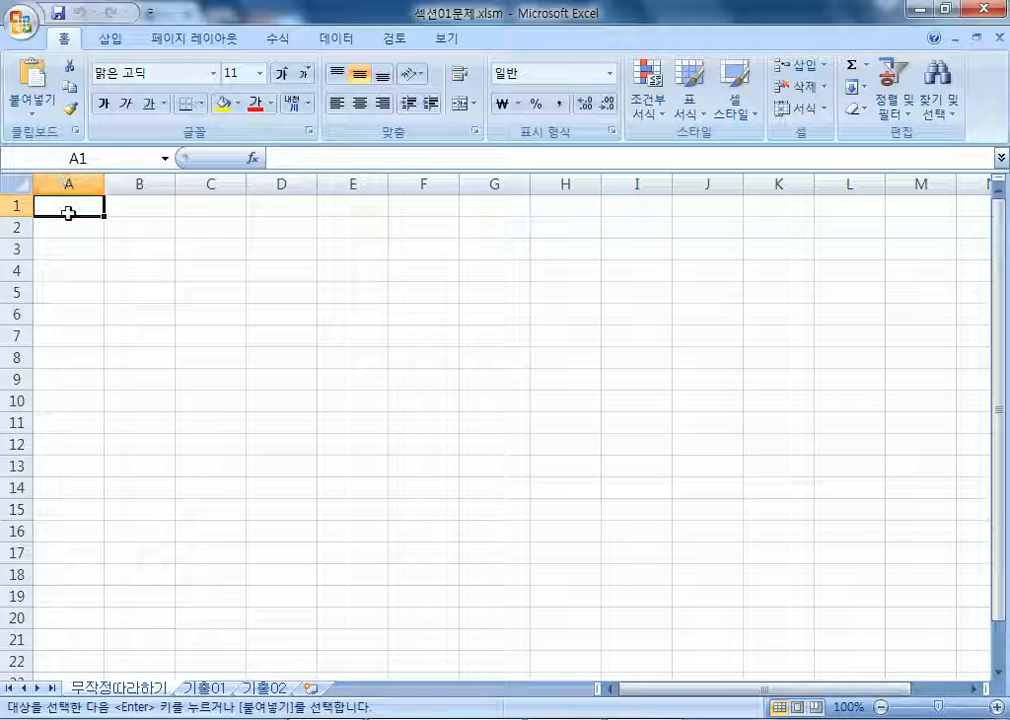
pyautogui.click(118, 264)
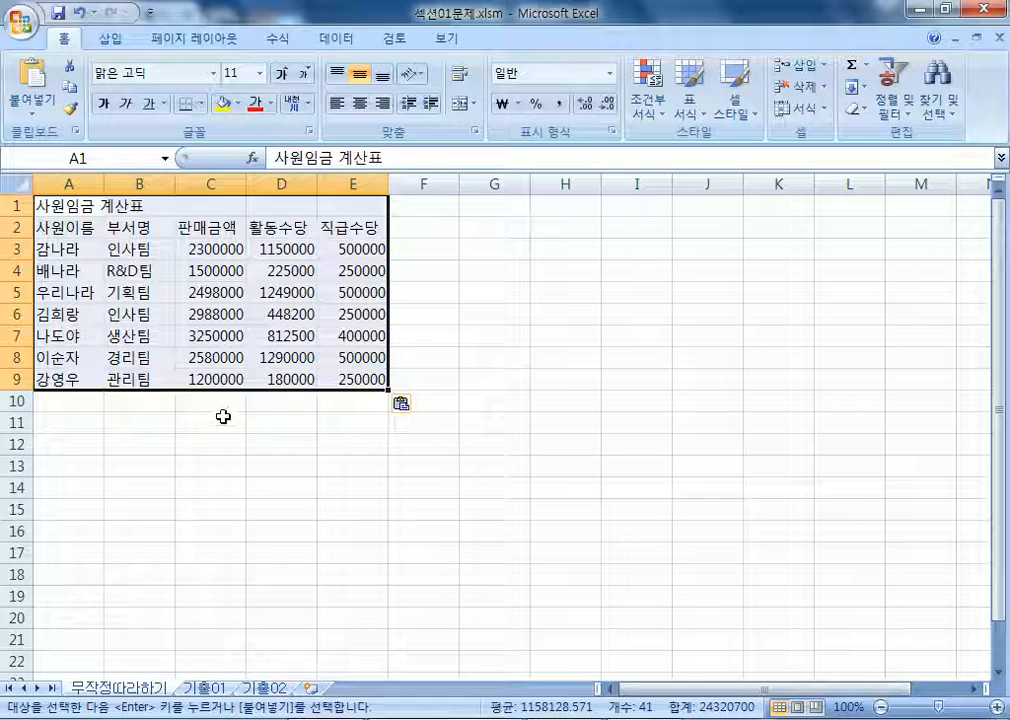
pyautogui.click(223, 428)
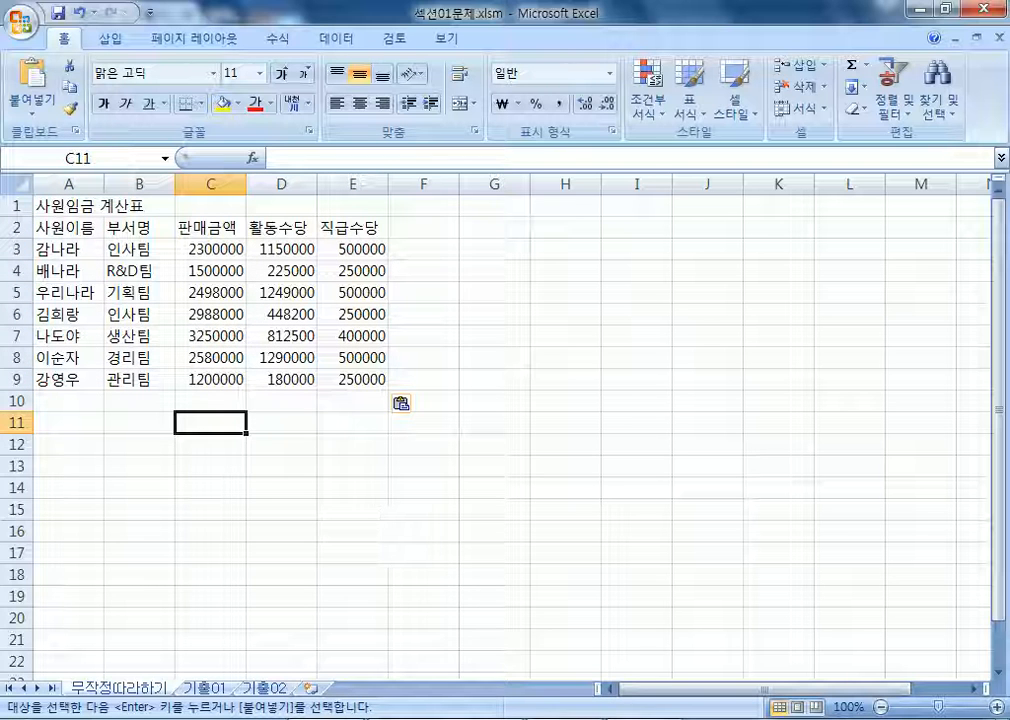
pyautogui.click(340, 643)
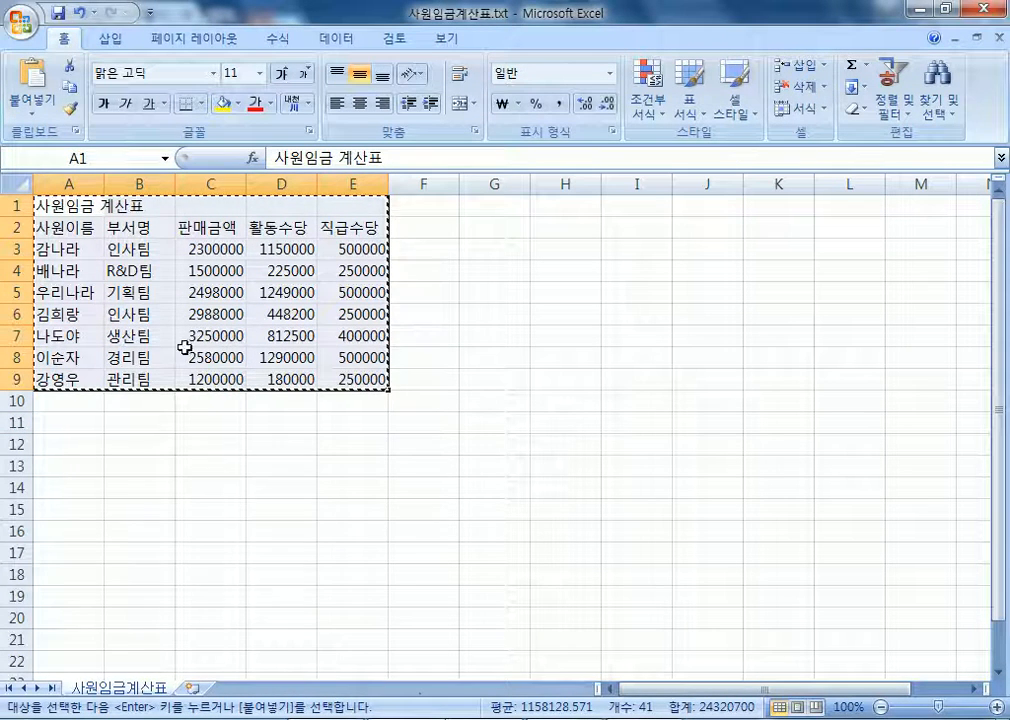
pyautogui.hotkey('alt', 'Tab')
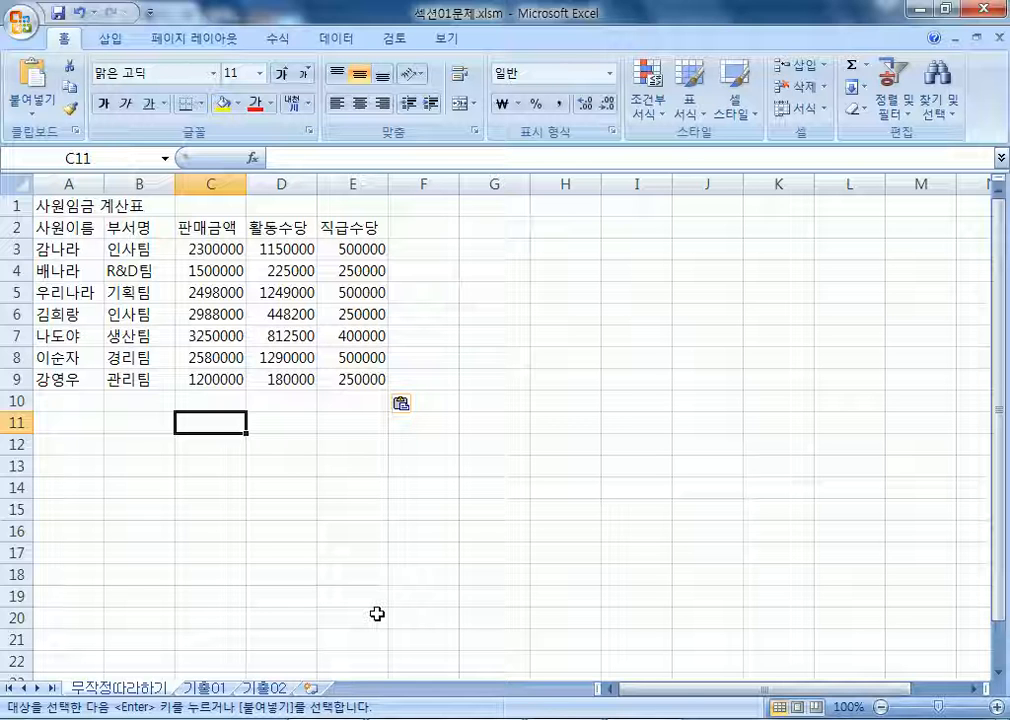
# Step: Compare the 01 섹션 file list under the 텍스트 파일 and 모든 파일 filters, and cancel without opening a file
pyautogui.click(20, 20)
pyautogui.click(47, 107)
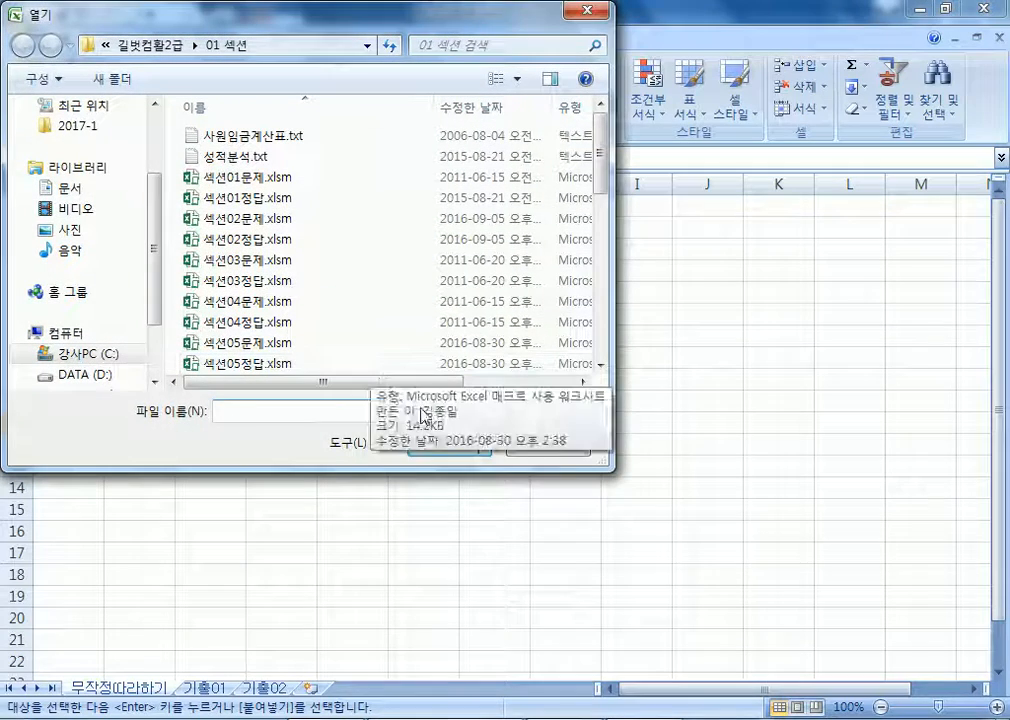
pyautogui.click(452, 412)
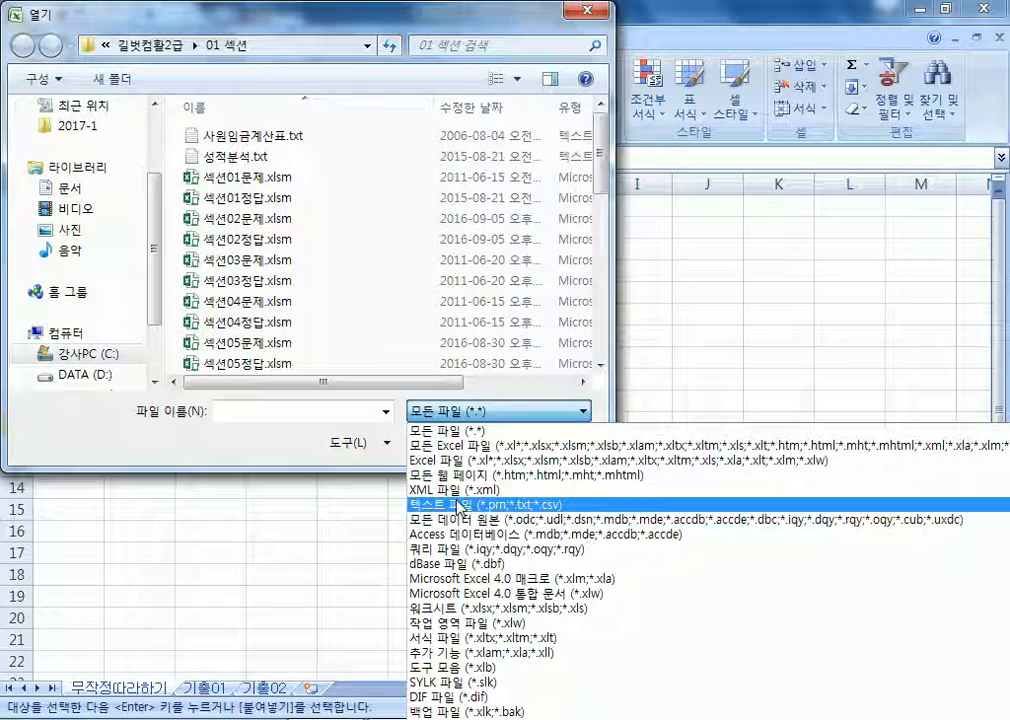
pyautogui.click(455, 505)
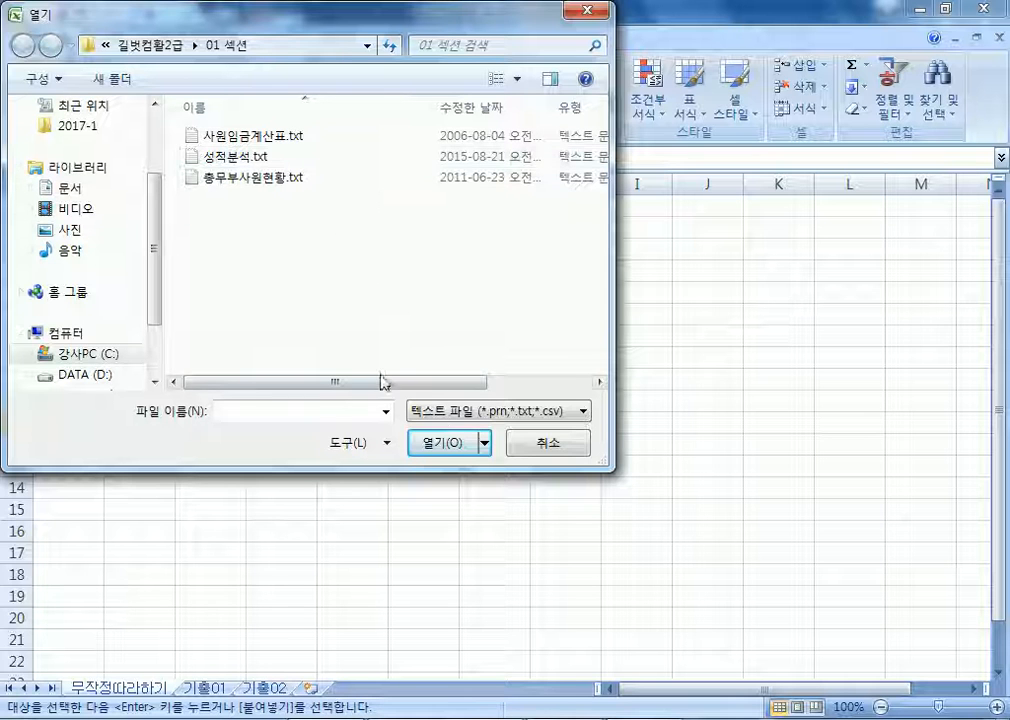
pyautogui.click(205, 136)
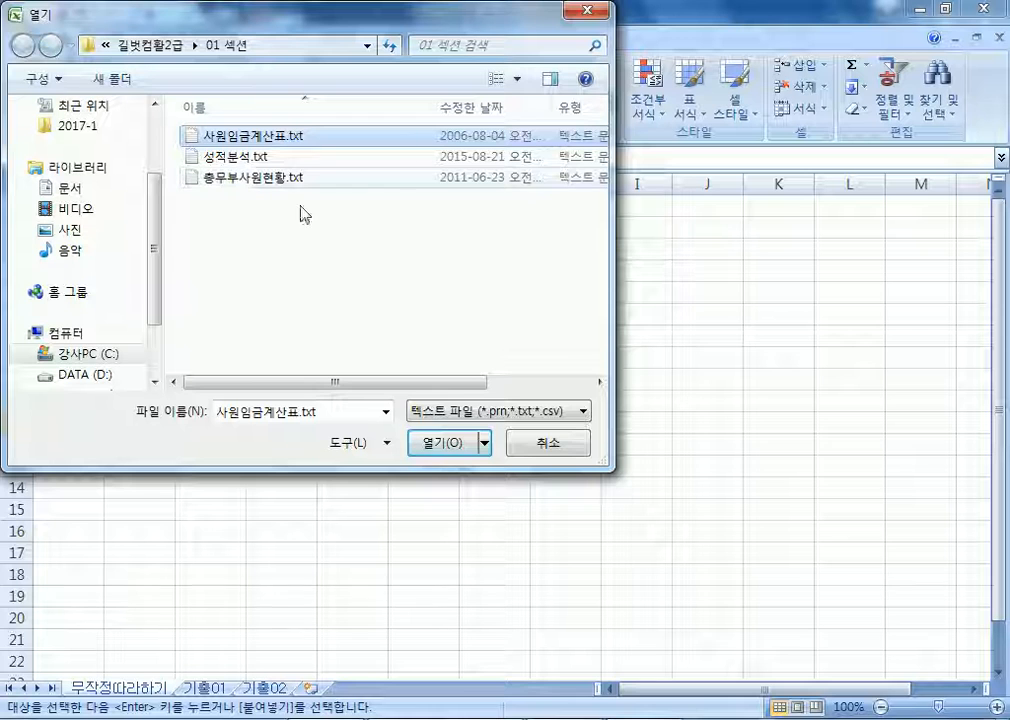
pyautogui.click(505, 411)
pyautogui.click(507, 426)
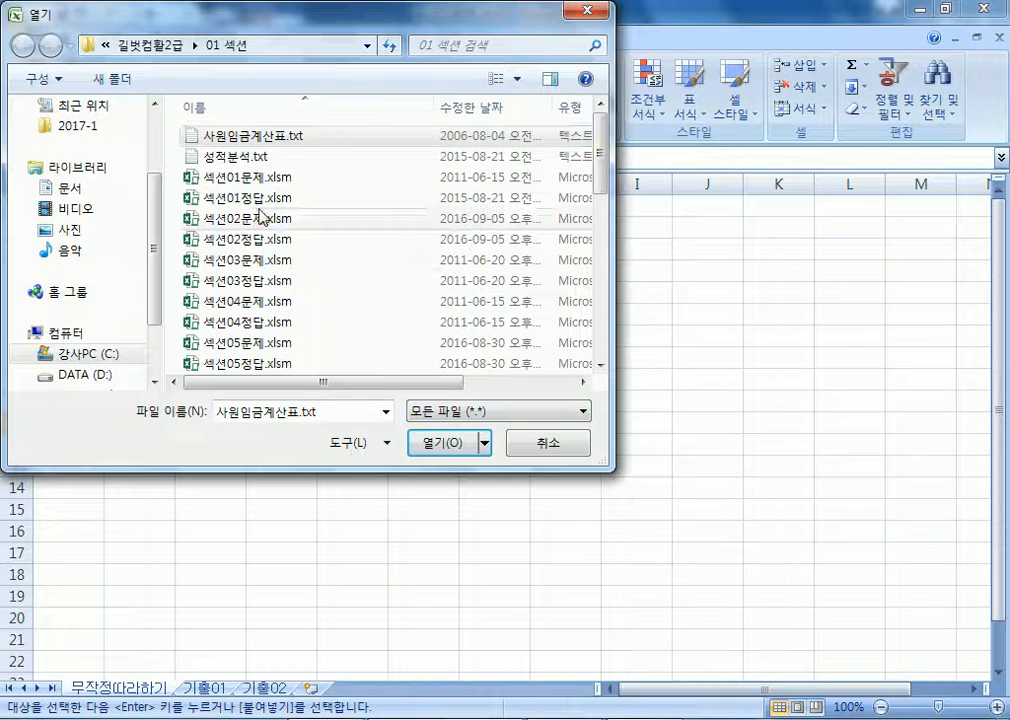
pyautogui.click(239, 155)
pyautogui.click(240, 137)
pyautogui.click(533, 456)
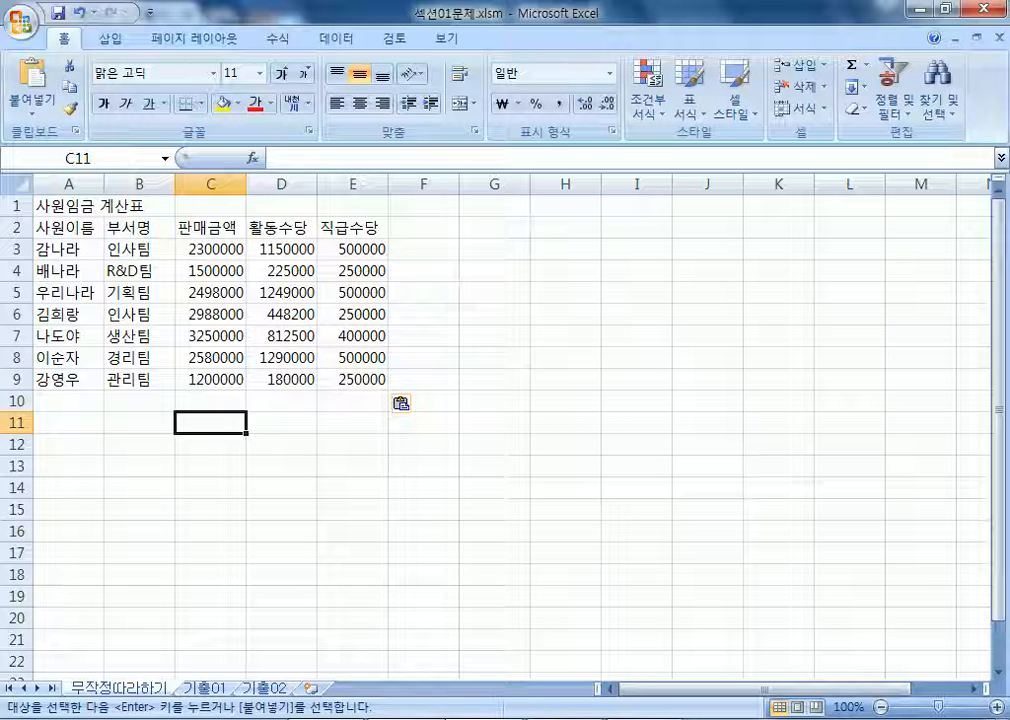
# Step: Switch to the Notepad memo and review the import methods, highlighting the first one about opening a text file in Excel
pyautogui.moveTo(337, 630)
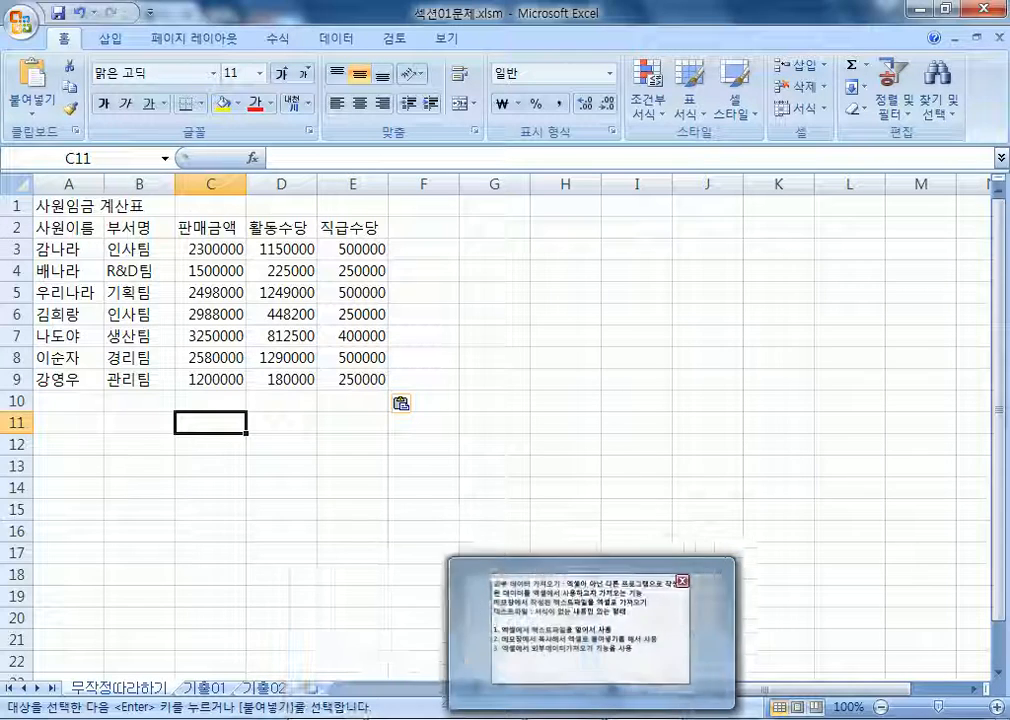
pyautogui.click(521, 718)
pyautogui.moveTo(90, 325); pyautogui.dragTo(497, 325)
pyautogui.click(650, 319)
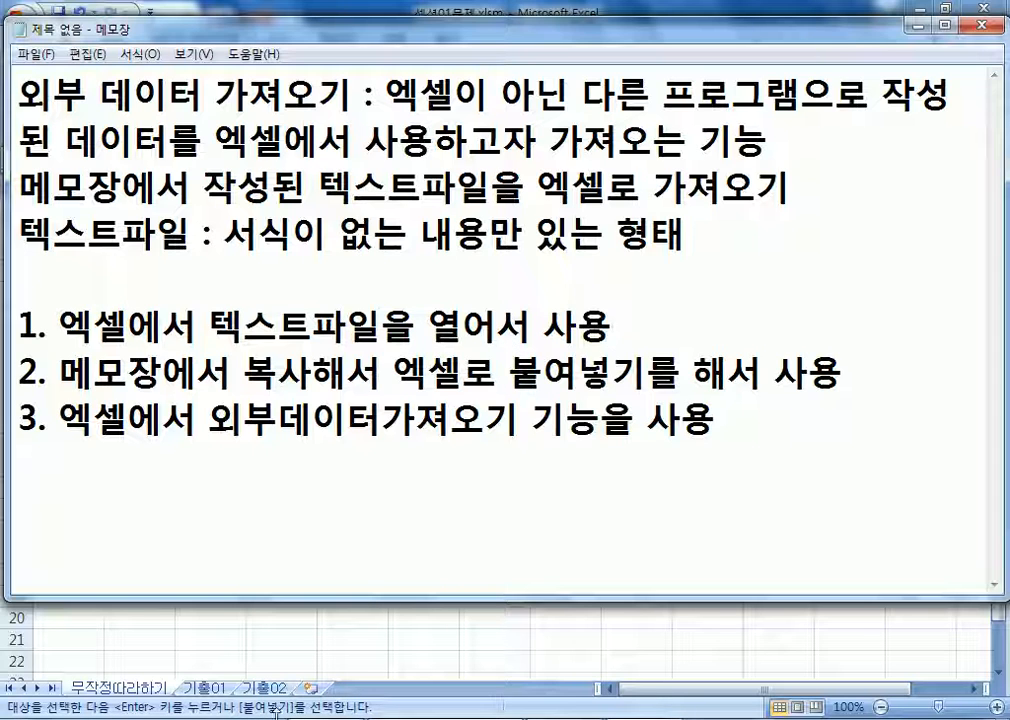
# Step: Return to 섹션01문제.xlsm in Excel and select cell A2 on the 기출01 sheet
pyautogui.click(150, 718)
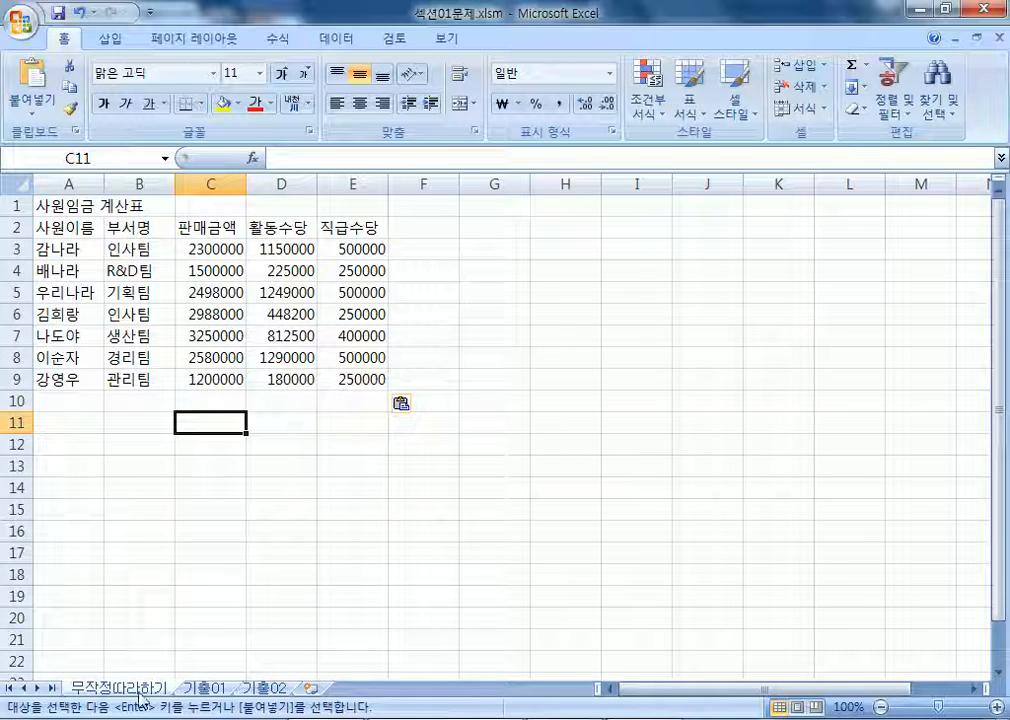
pyautogui.click(226, 689)
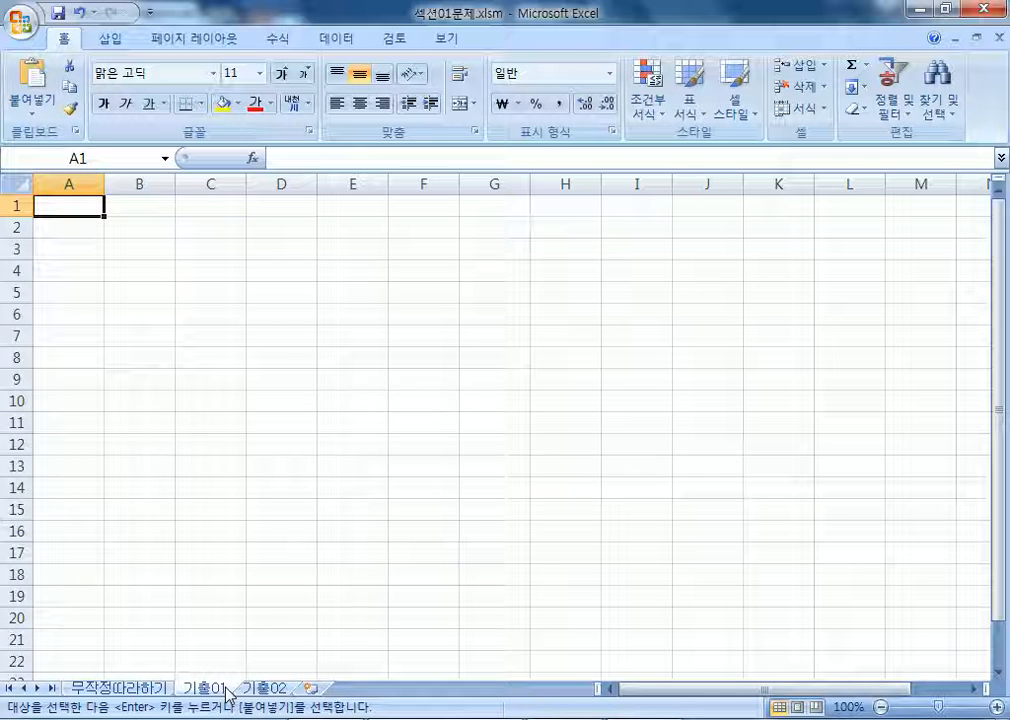
pyautogui.click(117, 689)
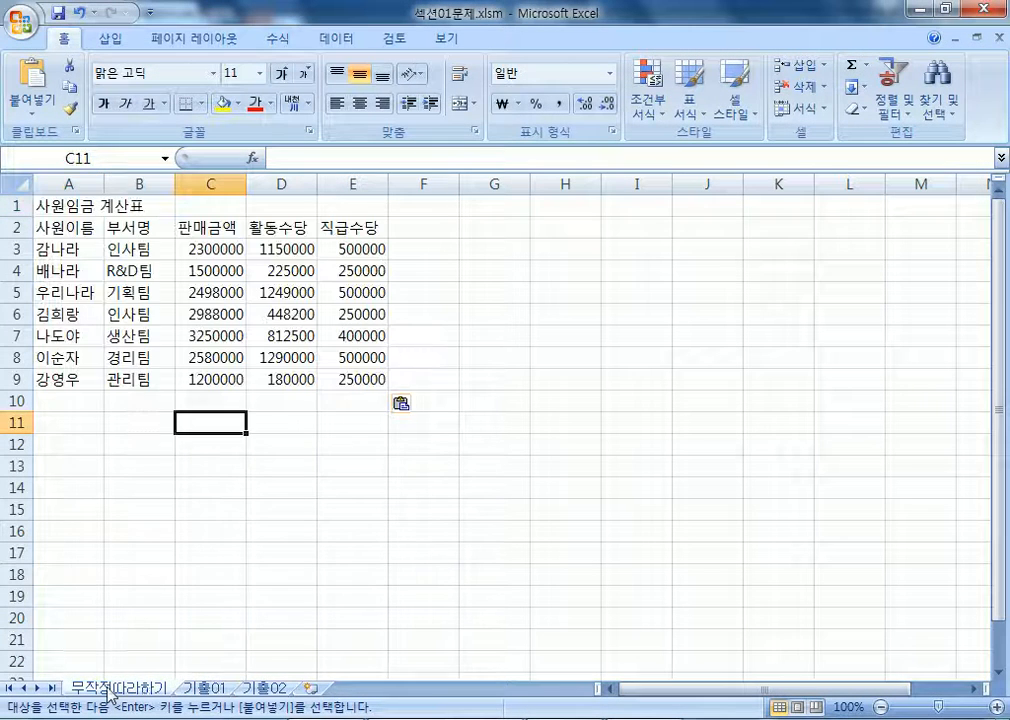
pyautogui.click(203, 689)
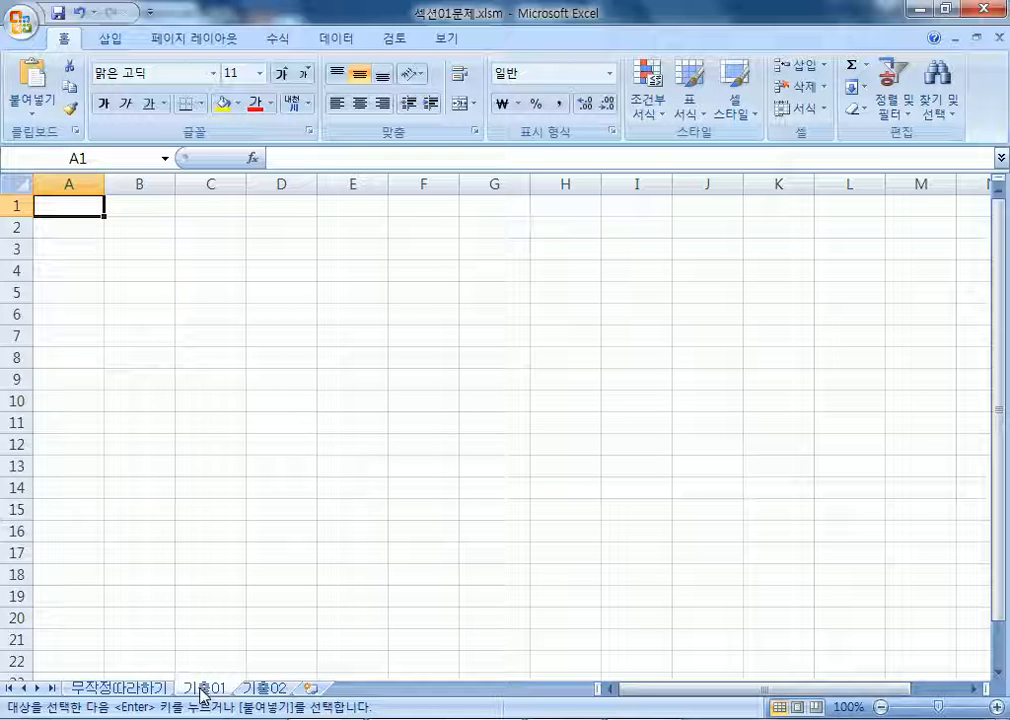
pyautogui.click(72, 231)
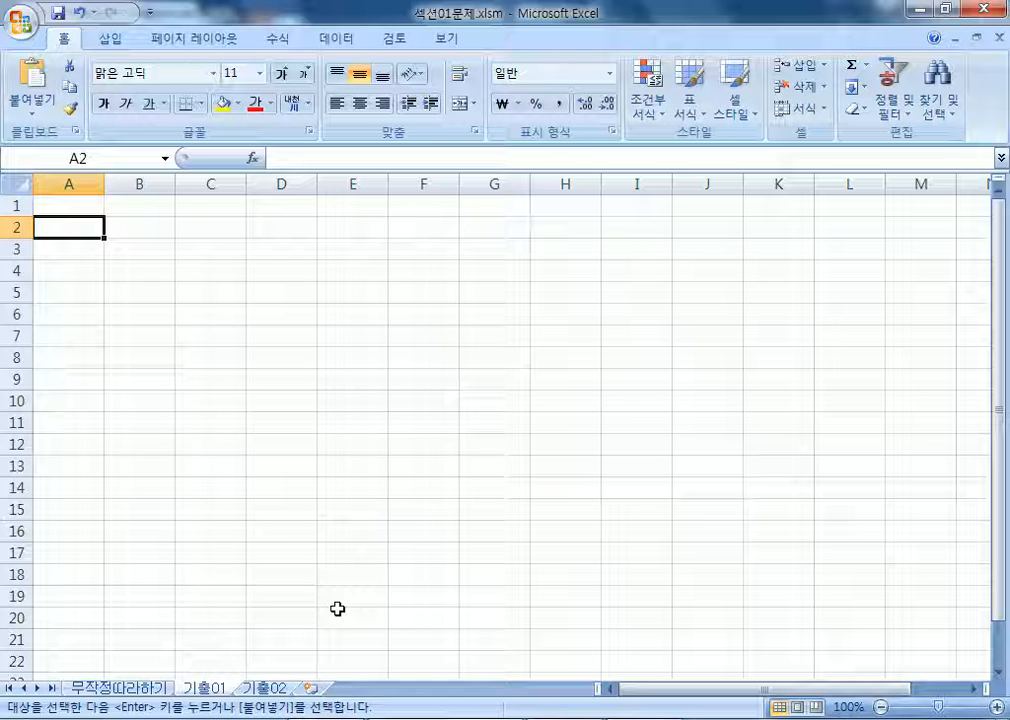
# Step: Open 성적분석.txt in Notepad from the 길벗컴활2급\01 섹션 folder on drive C, using a maximized Explorer window
pyautogui.press('super+e')
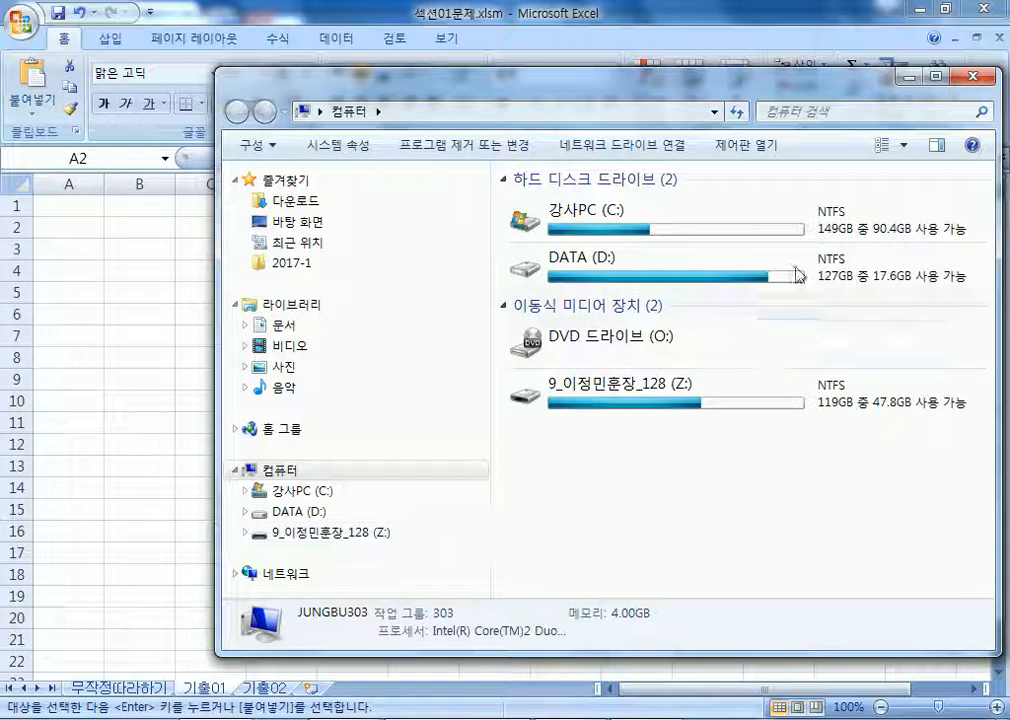
pyautogui.doubleClick(745, 76)
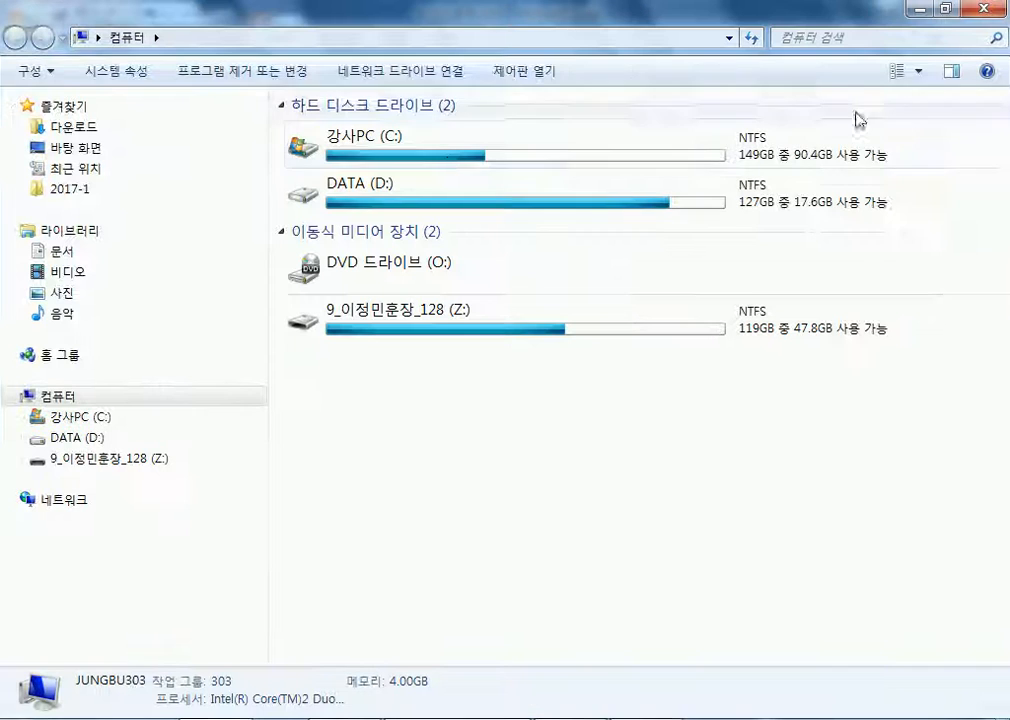
pyautogui.doubleClick(412, 147)
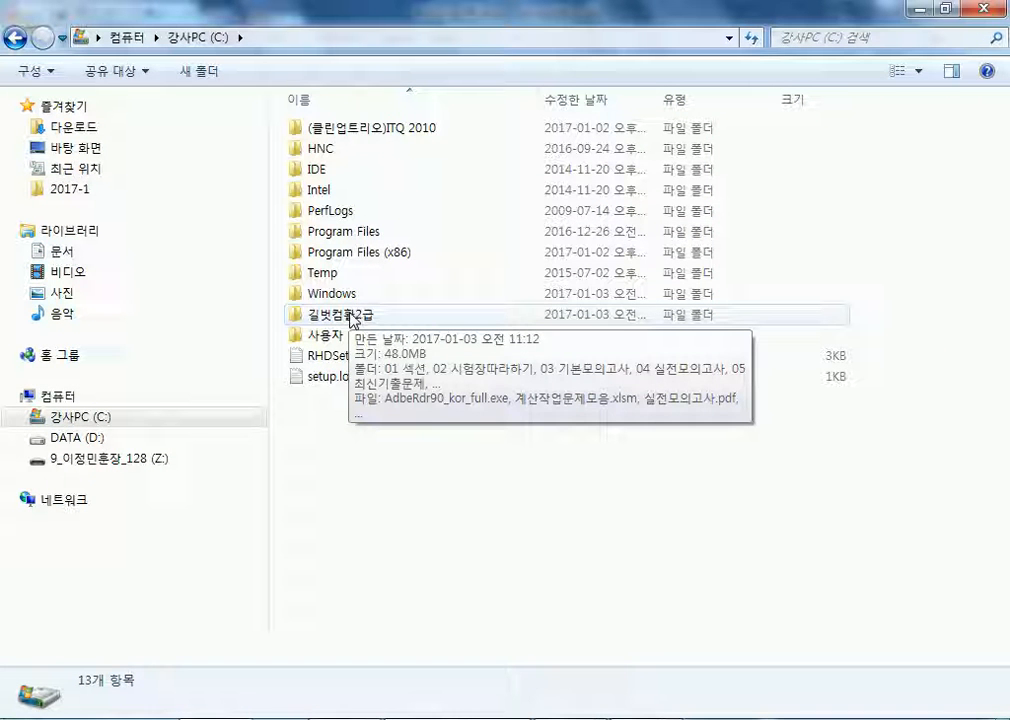
pyautogui.doubleClick(350, 318)
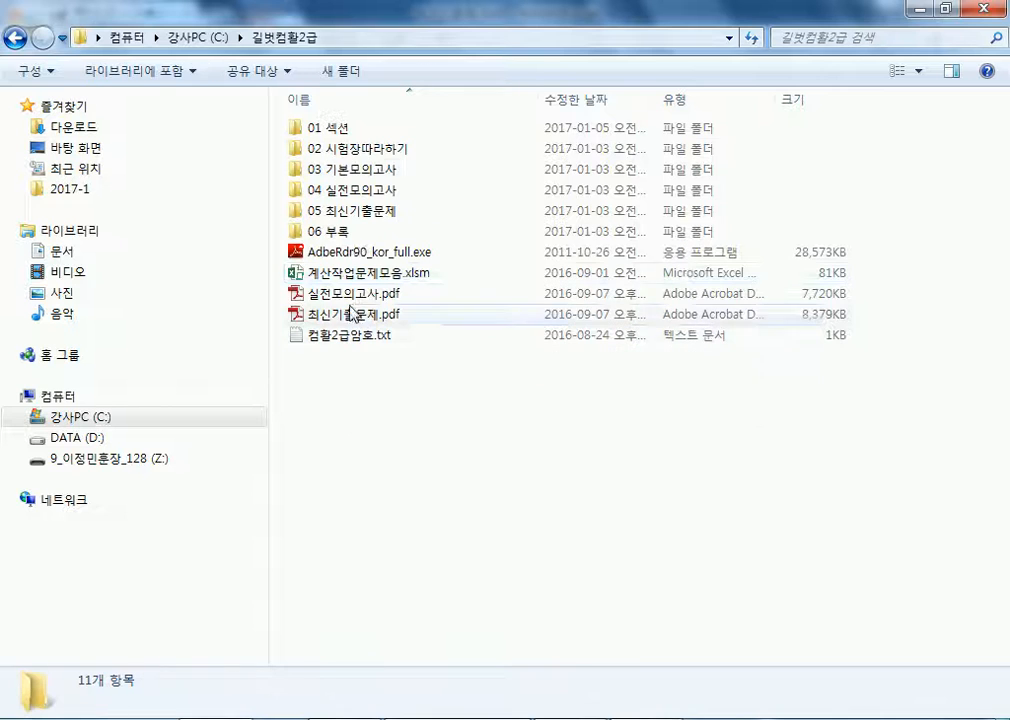
pyautogui.doubleClick(345, 133)
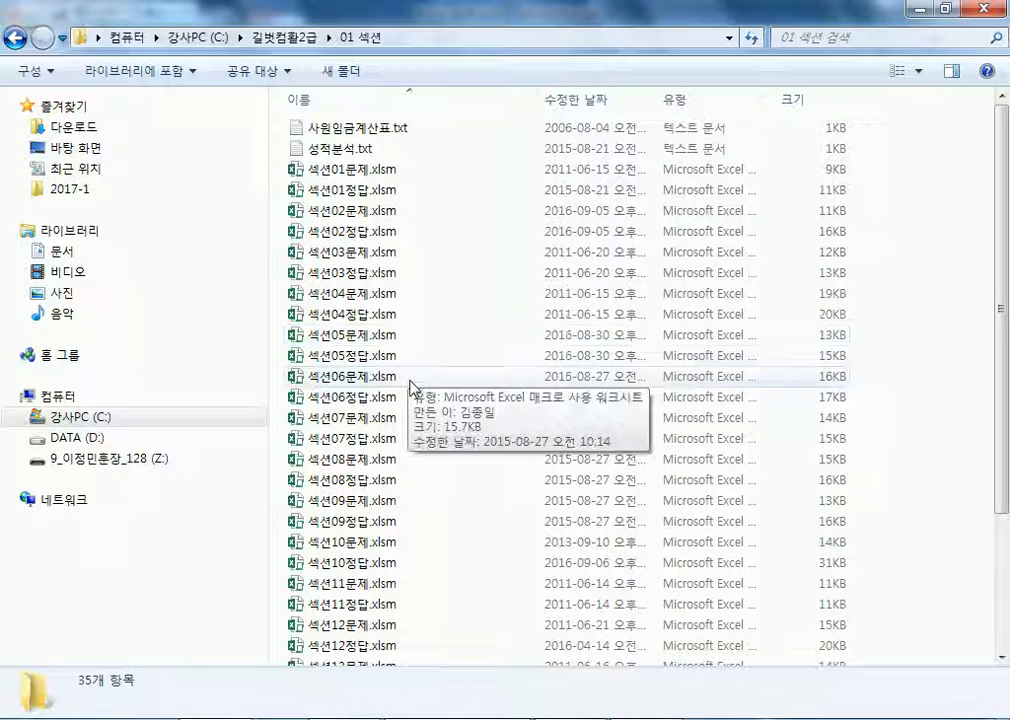
pyautogui.doubleClick(350, 149)
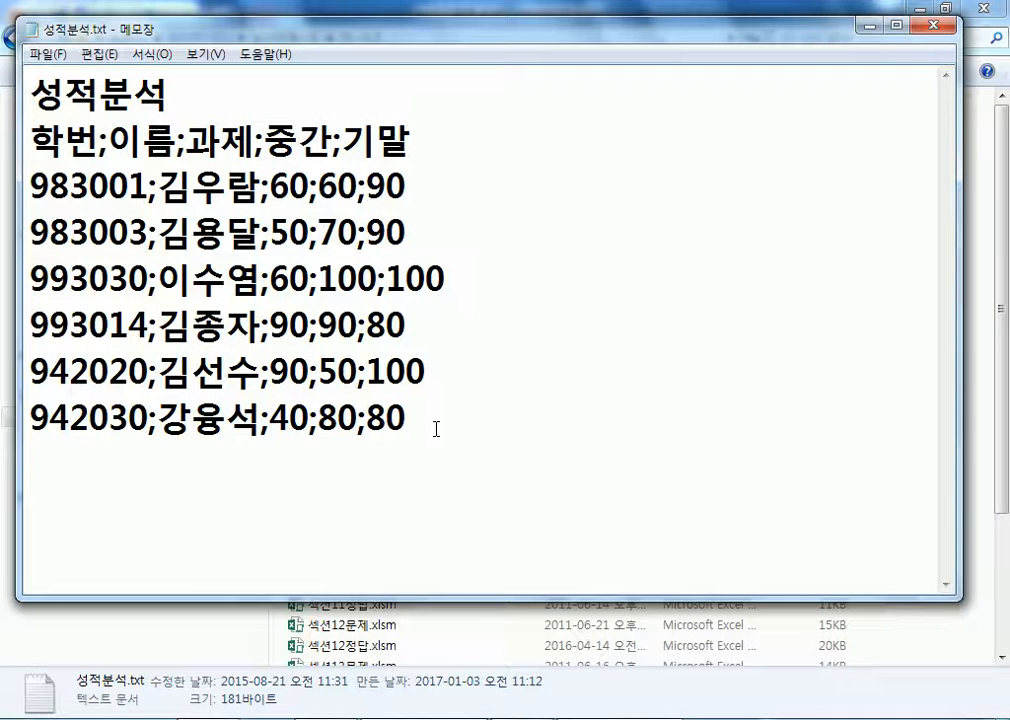
# Step: Select the entire text of 성적분석.txt and copy it
pyautogui.hotkey('ctrl', 'a')
pyautogui.rightClick(58, 85)
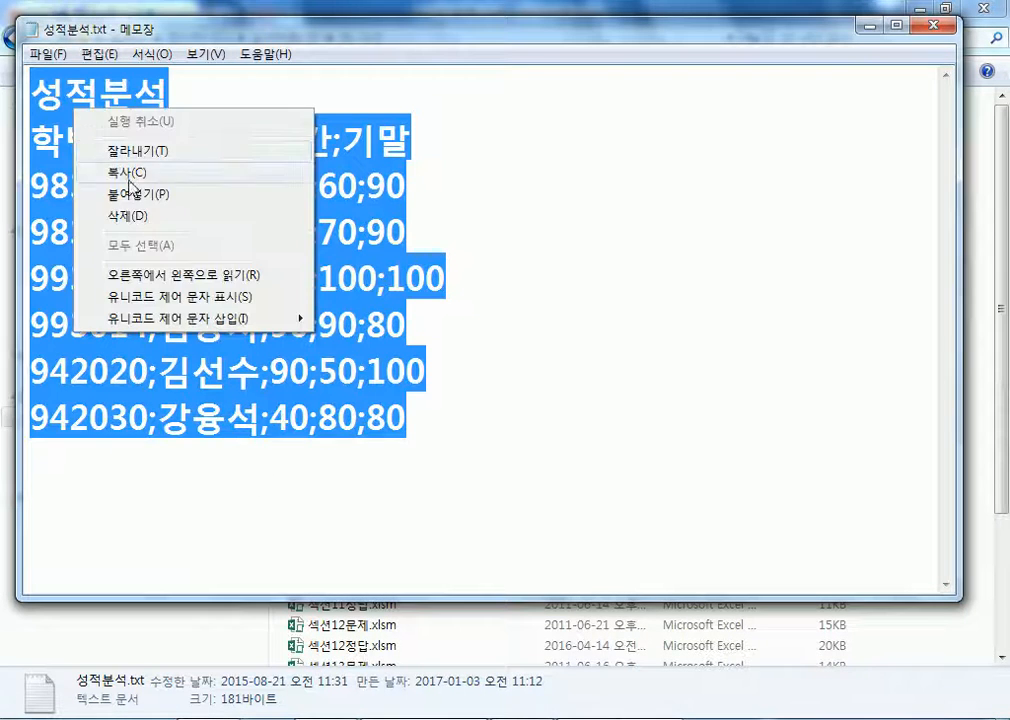
pyautogui.click(131, 172)
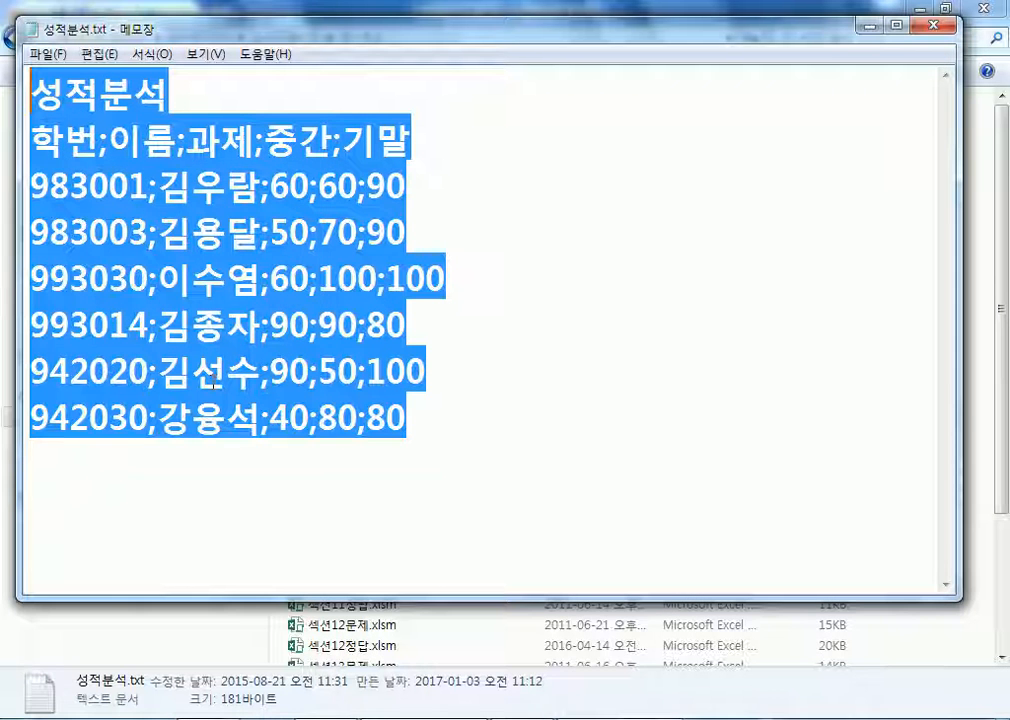
# Step: Try selecting the text of 성적분석.txt by hand, from its last line upward and from its first line downward
pyautogui.click(384, 378)
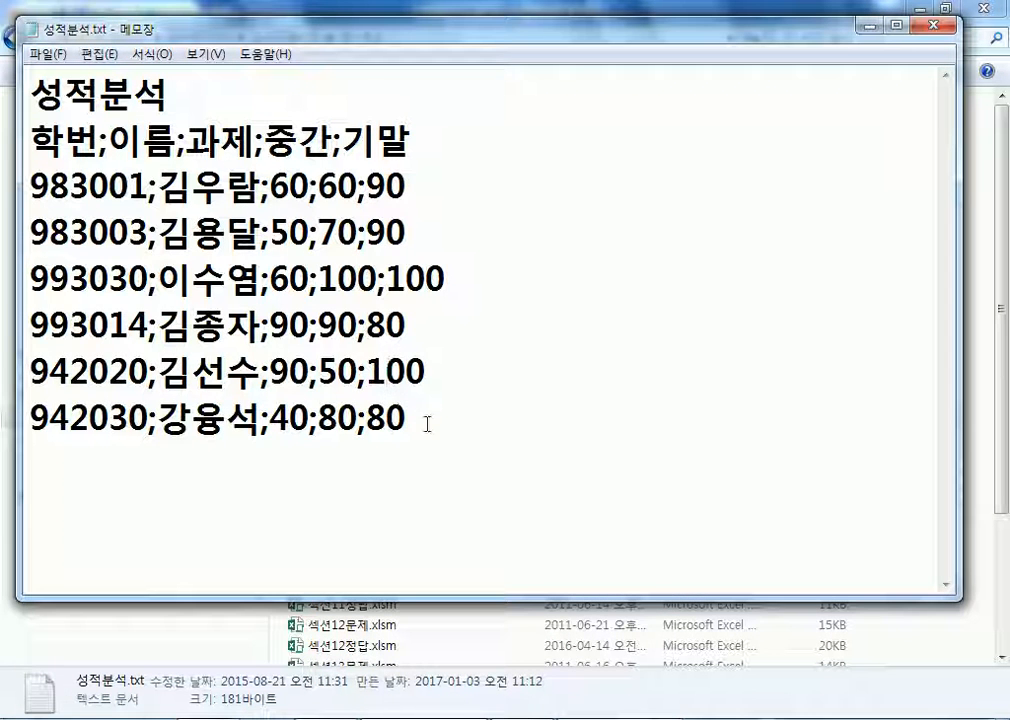
pyautogui.moveTo(412, 419); pyautogui.dragTo(127, 257)
pyautogui.click(45, 185)
pyautogui.moveTo(33, 88); pyautogui.dragTo(327, 322)
pyautogui.click(228, 325)
# Step: Select all of the 성적분석.txt text again and copy it to the clipboard
pyautogui.click(97, 53)
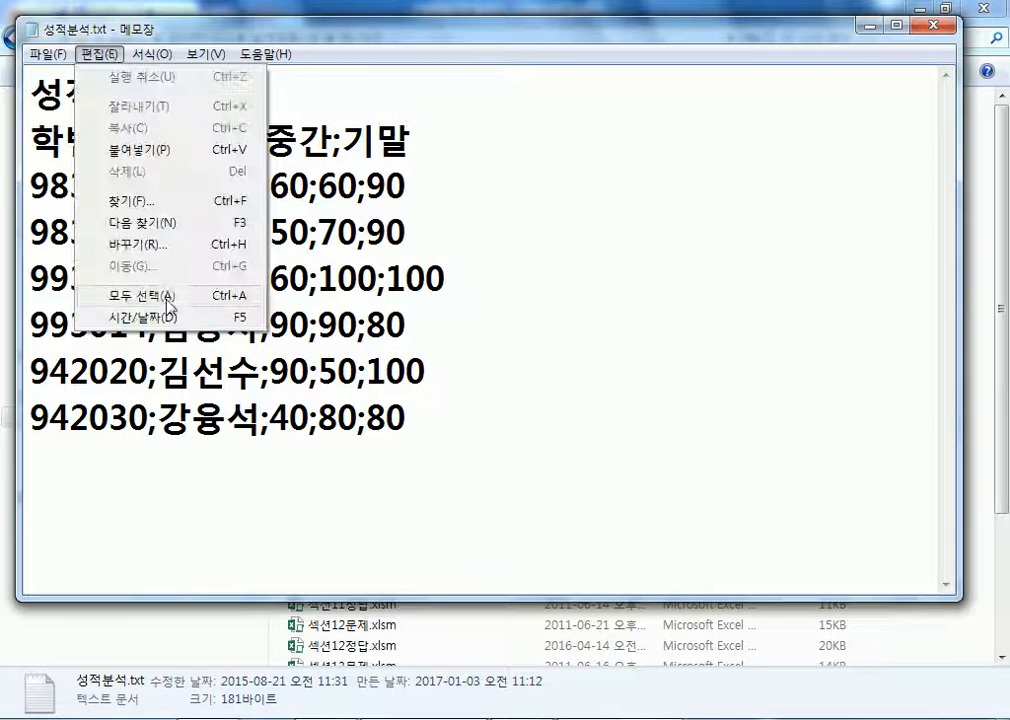
pyautogui.click(167, 303)
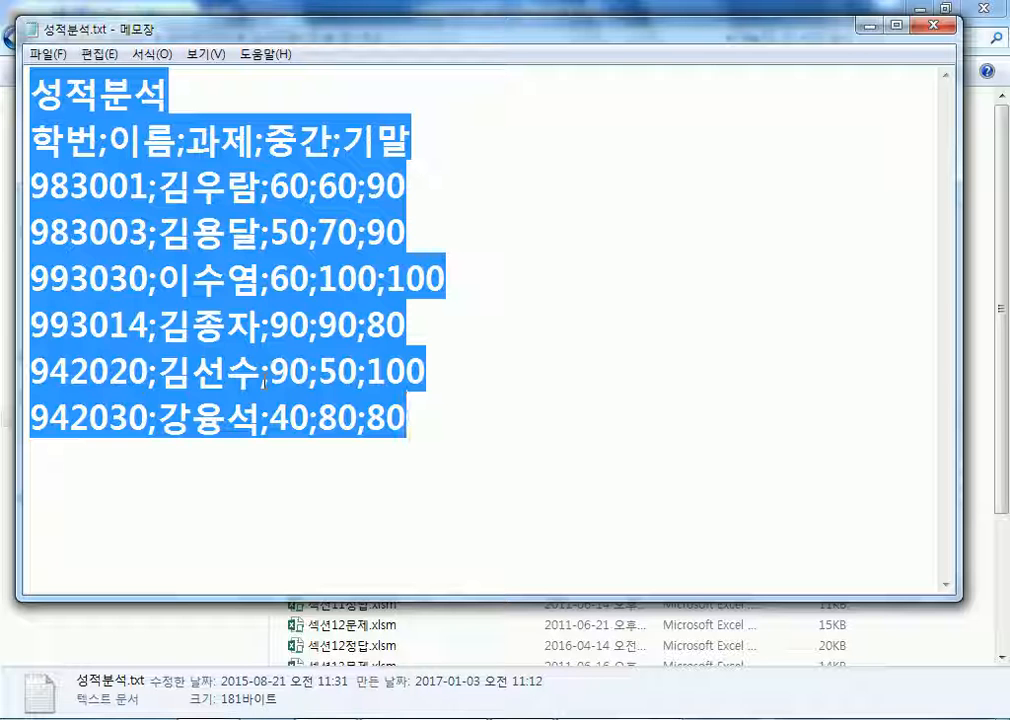
pyautogui.rightClick(201, 239)
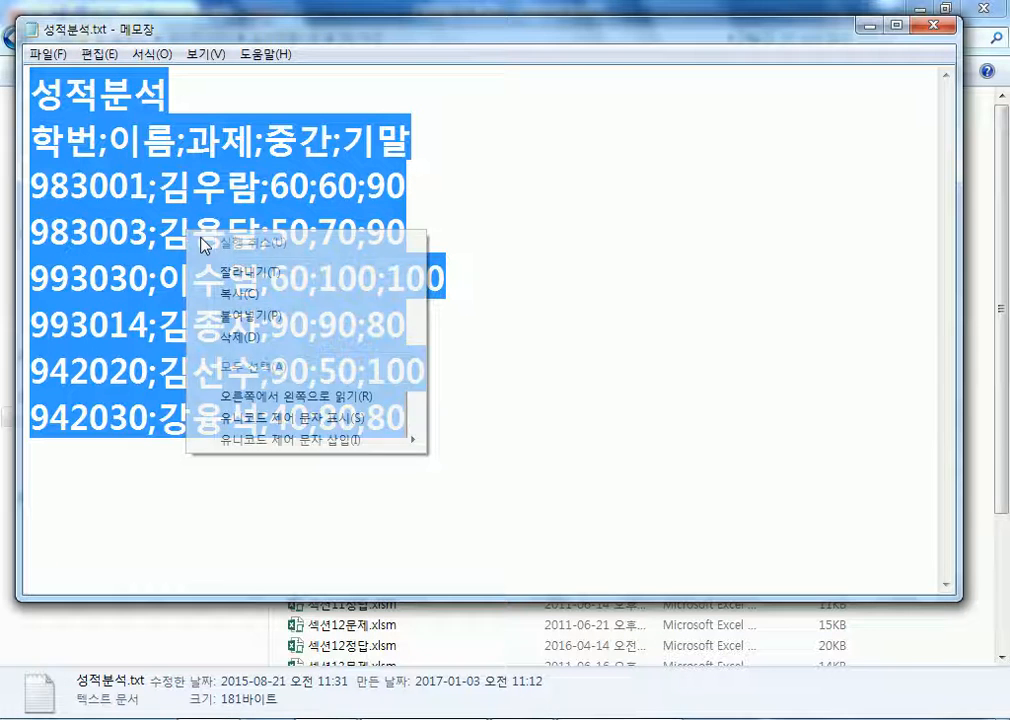
pyautogui.click(262, 297)
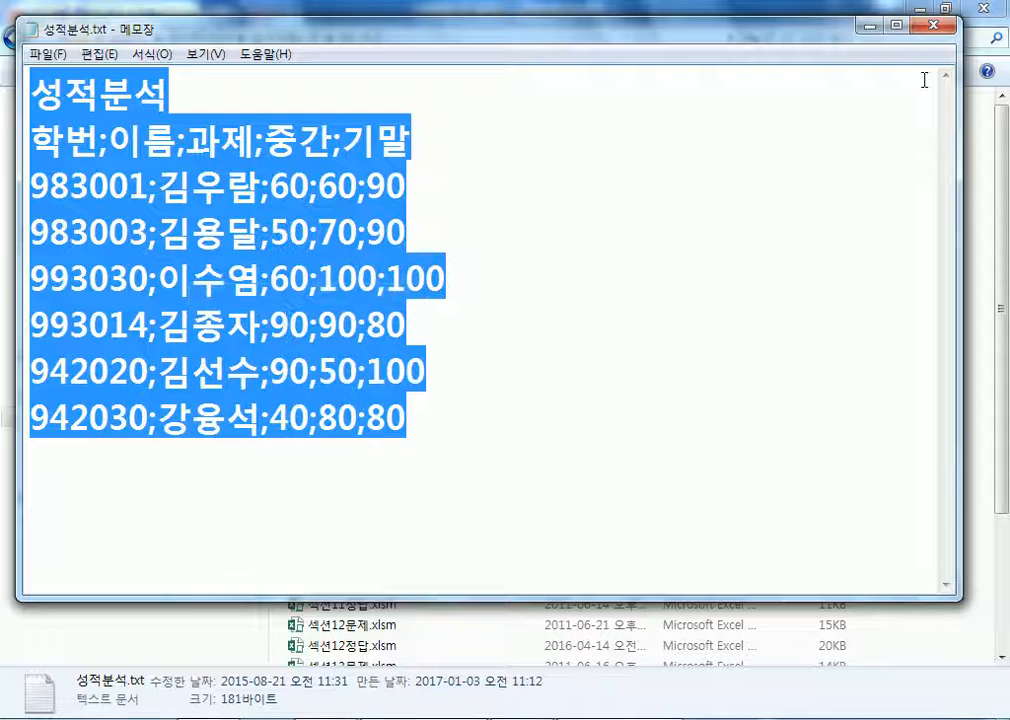
# Step: Close 성적분석.txt and the Explorer window, and paste the copied text into cell A2 of the 기출01 sheet
pyautogui.click(934, 27)
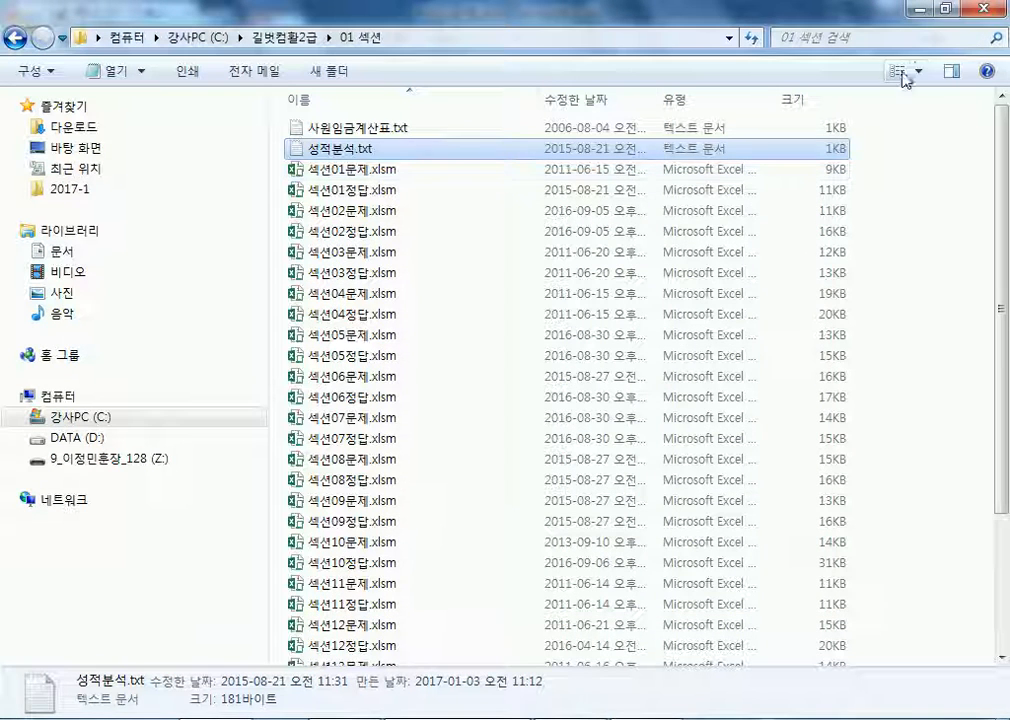
pyautogui.click(980, 14)
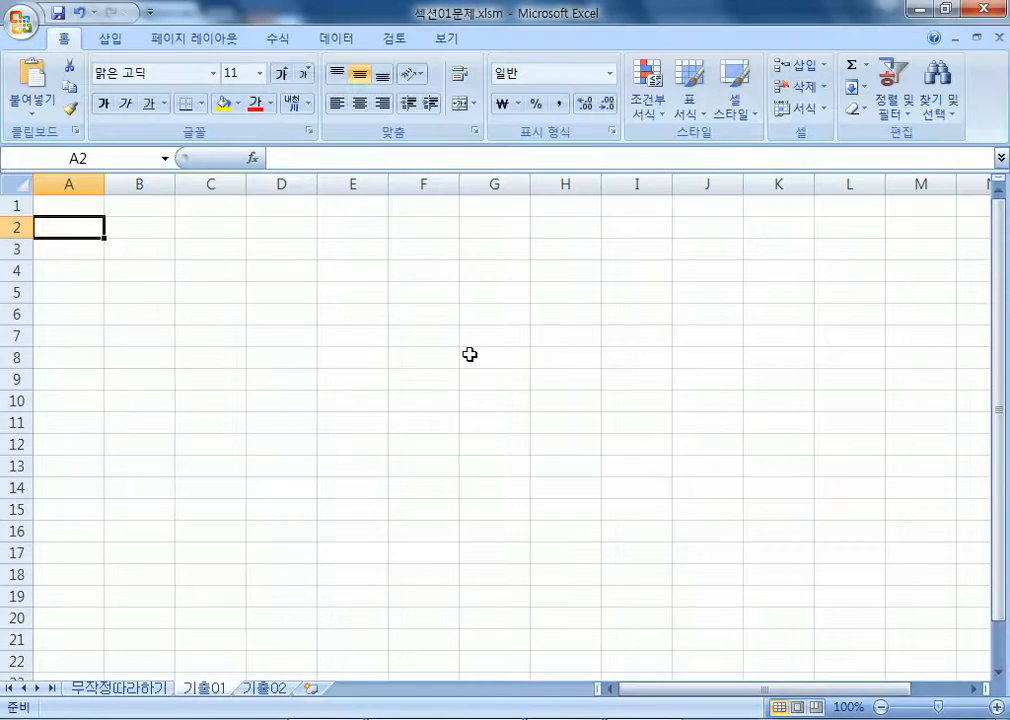
pyautogui.rightClick(82, 226)
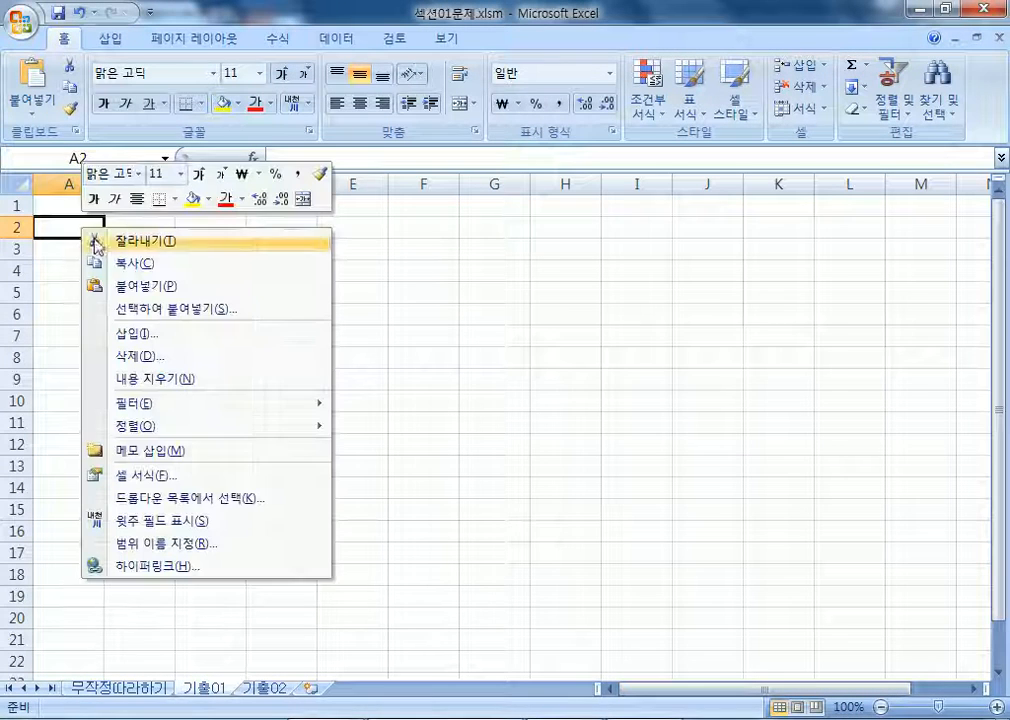
pyautogui.click(135, 293)
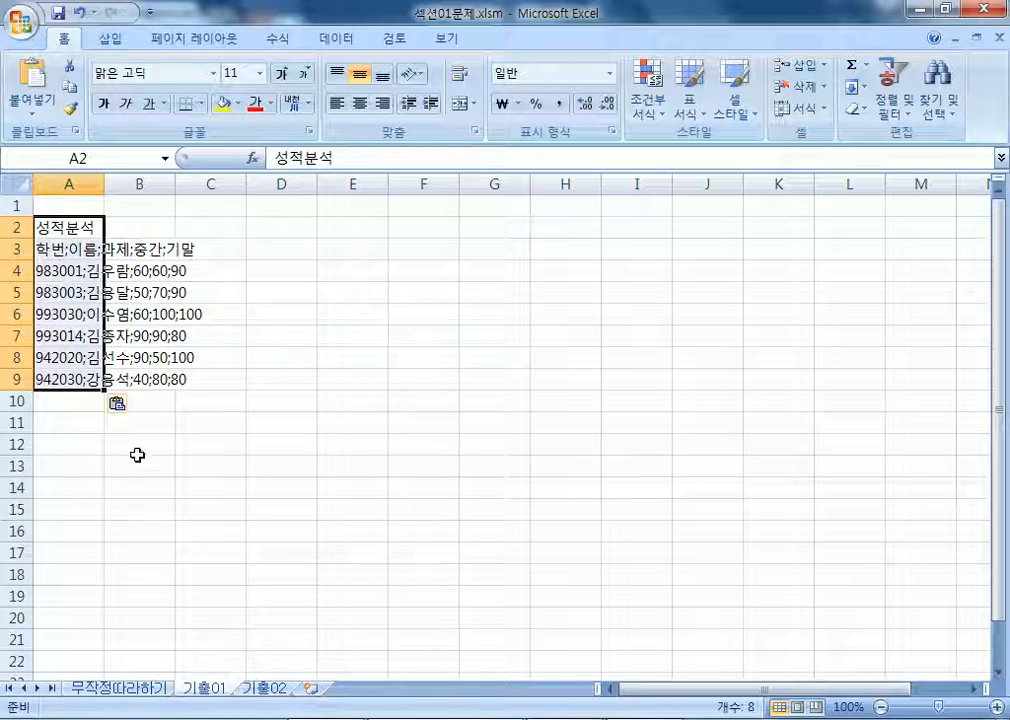
# Step: Split the pasted text in A2:A9 into columns as delimited data, with tab and semicolon as delimiters and $A$2 as destination
pyautogui.click(334, 45)
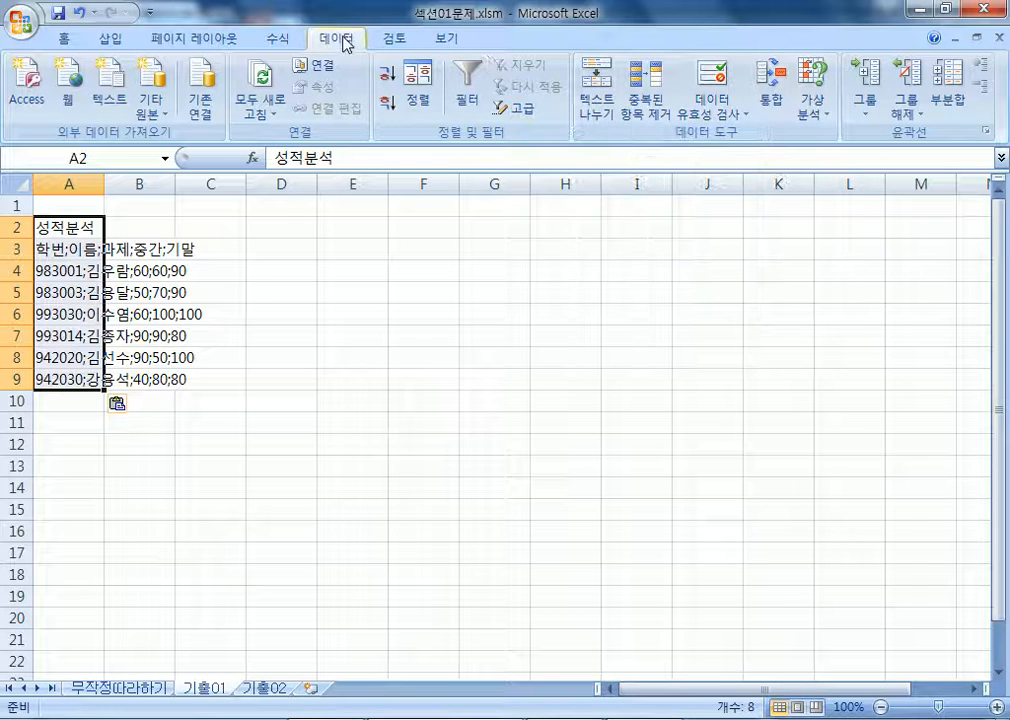
pyautogui.click(603, 112)
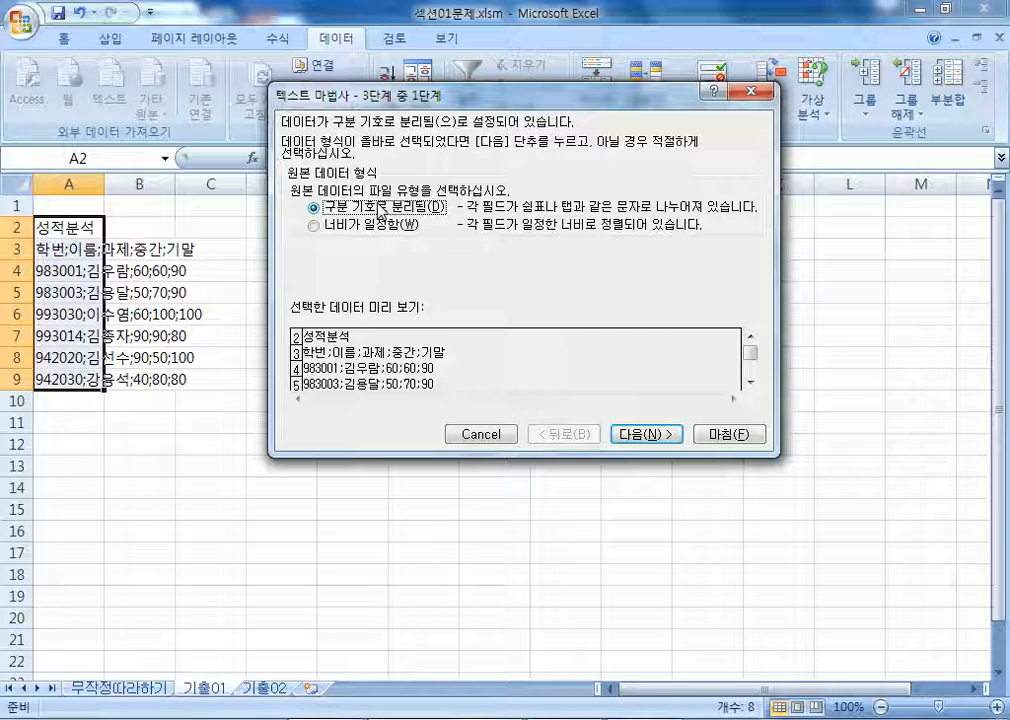
pyautogui.click(645, 437)
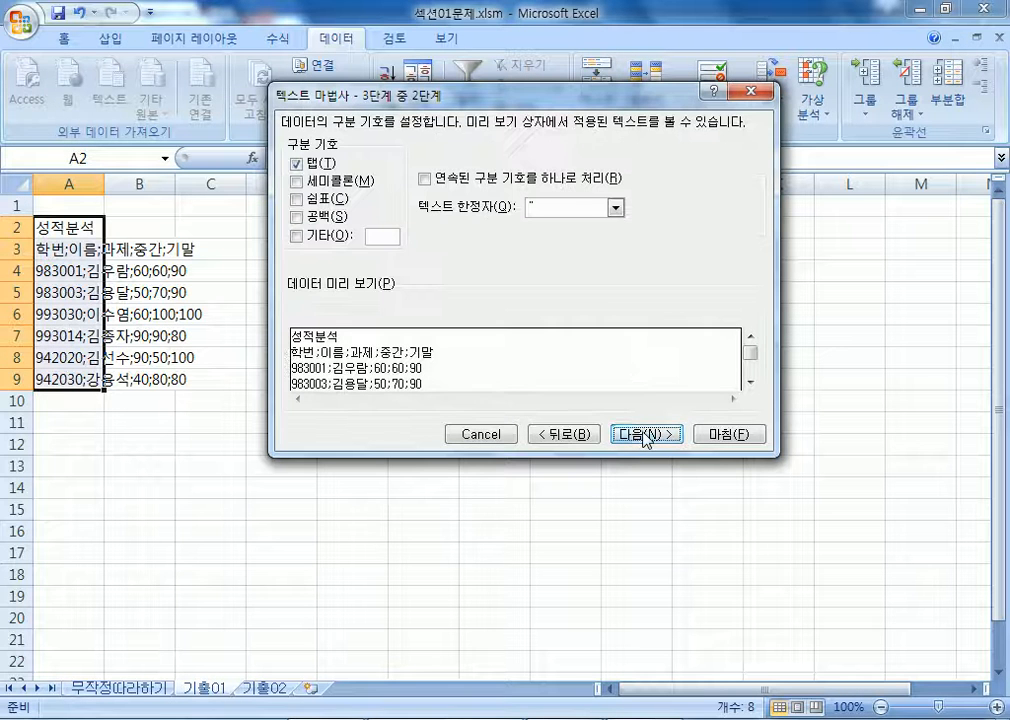
pyautogui.click(298, 182)
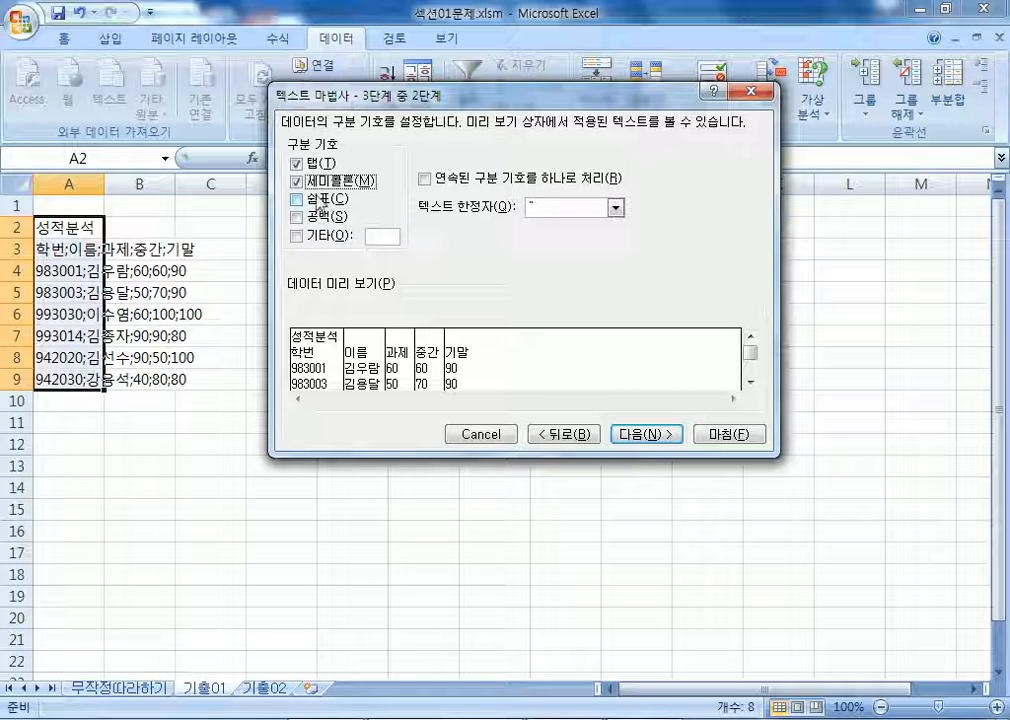
pyautogui.click(309, 165)
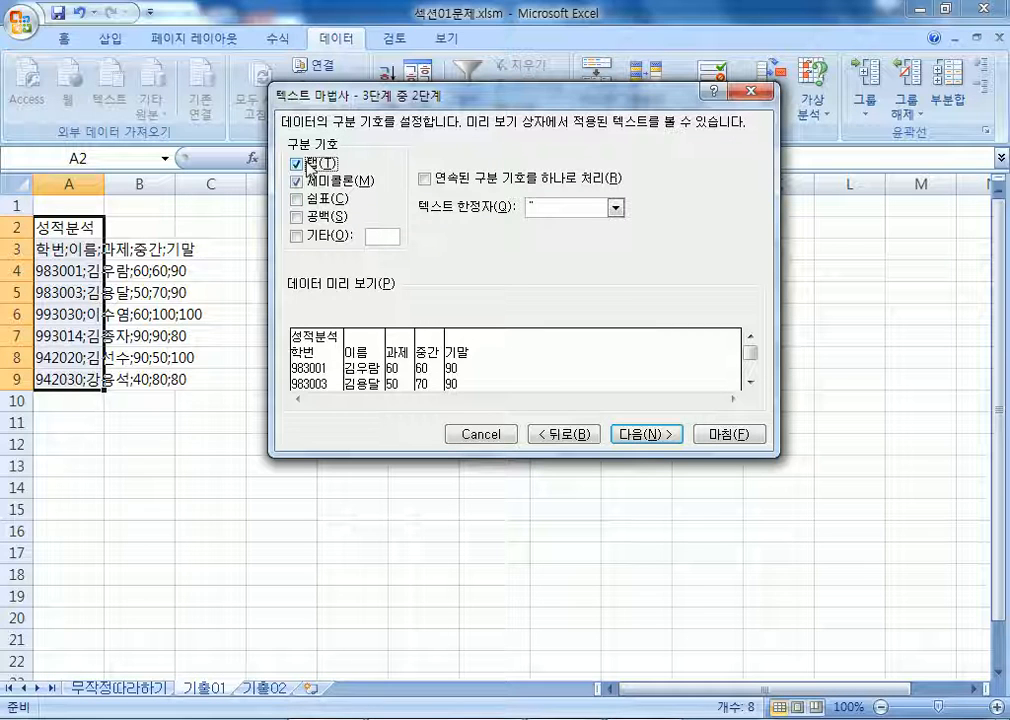
pyautogui.click(668, 440)
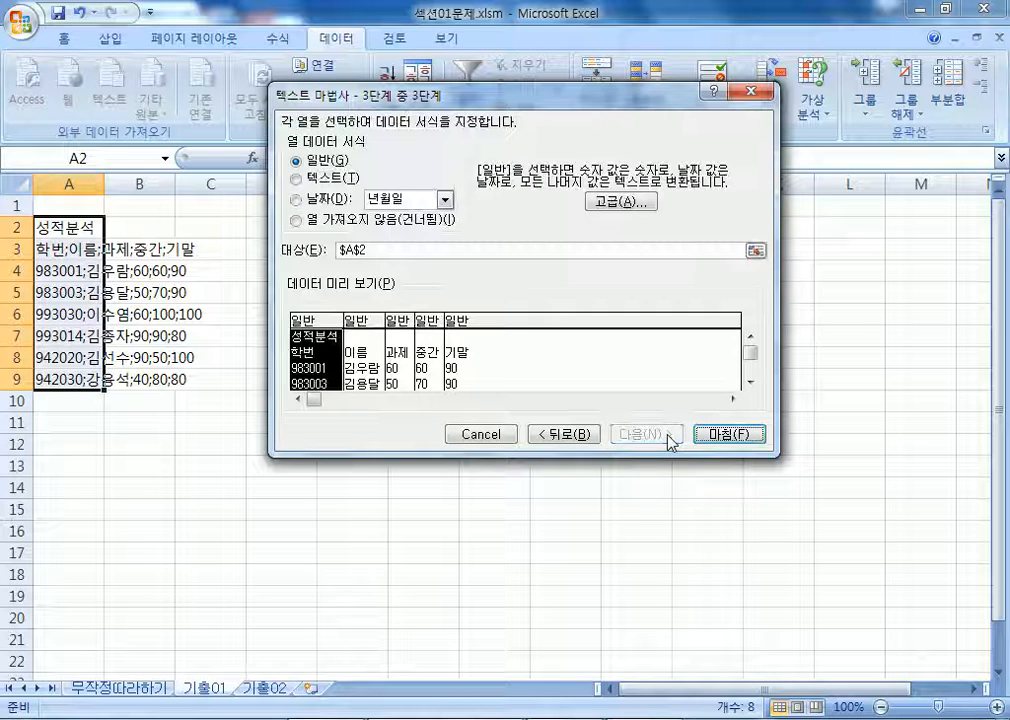
pyautogui.click(748, 436)
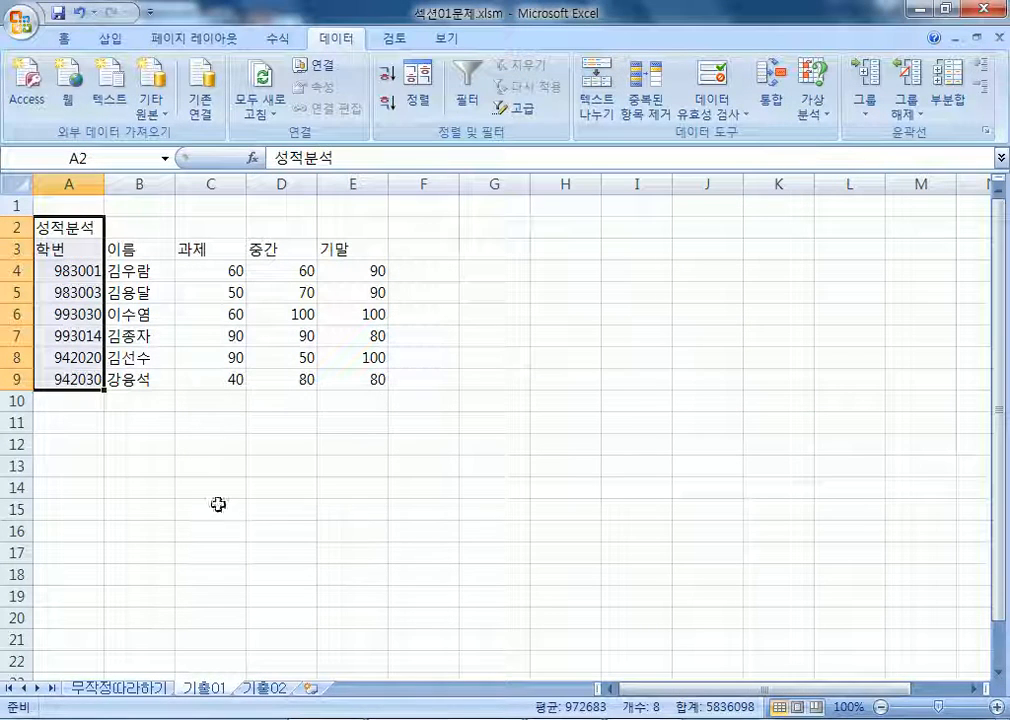
pyautogui.click(147, 466)
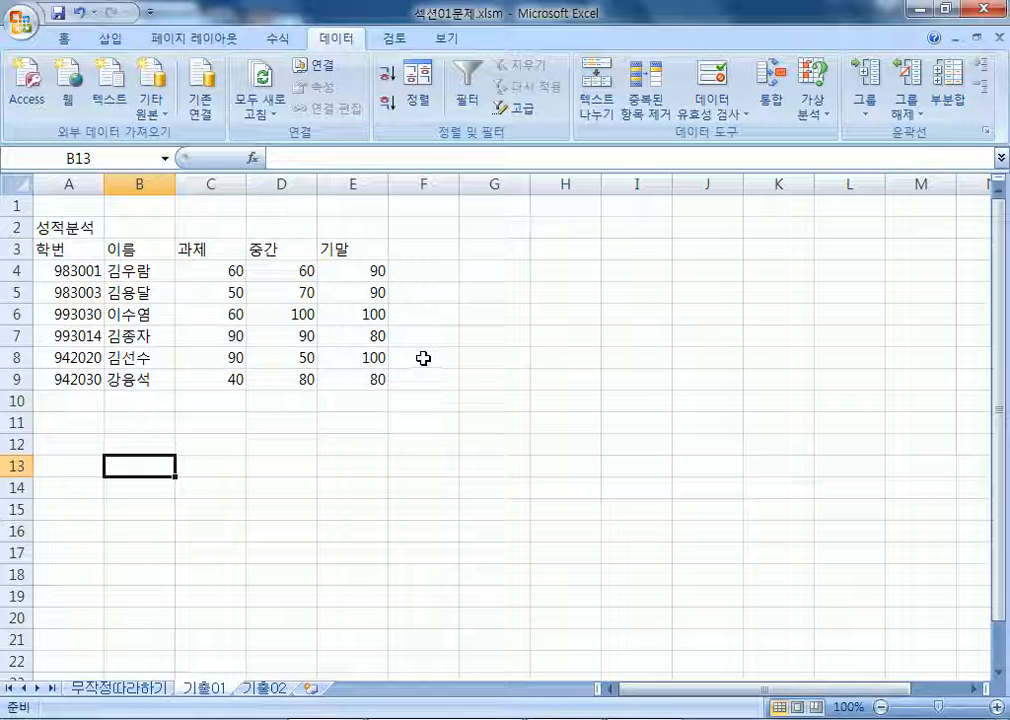
# Step: Switch to the Notepad memo and go over the three import methods, highlighting part of each one
pyautogui.hotkey('alt', 'Tab')
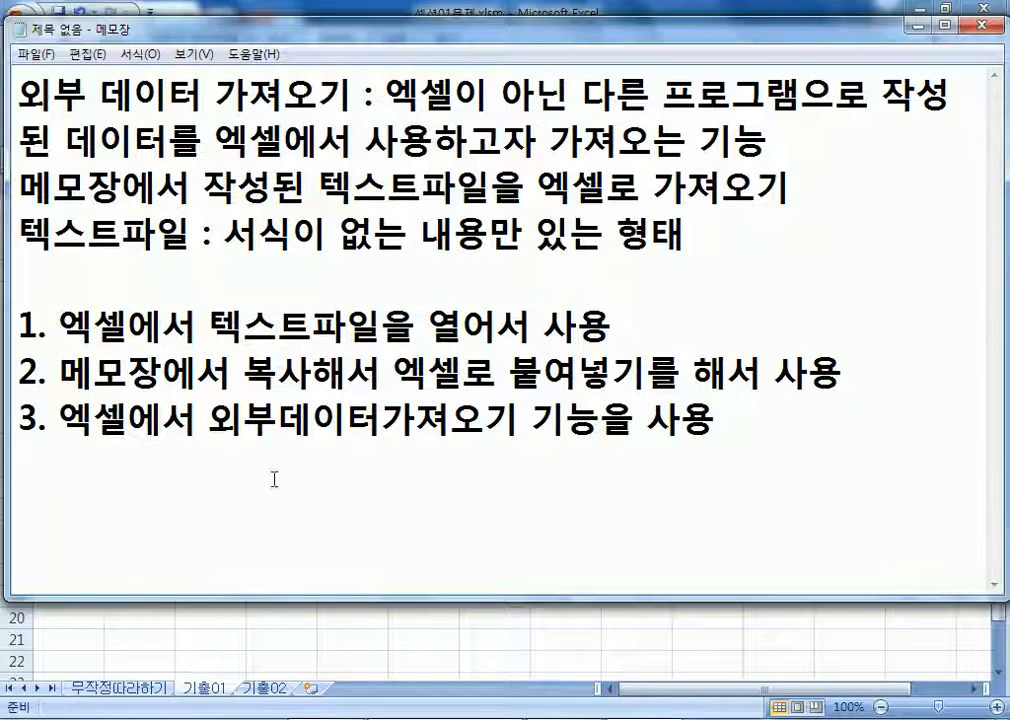
pyautogui.moveTo(92, 327); pyautogui.dragTo(278, 327)
pyautogui.click(229, 375)
pyautogui.moveTo(229, 375); pyautogui.dragTo(384, 362)
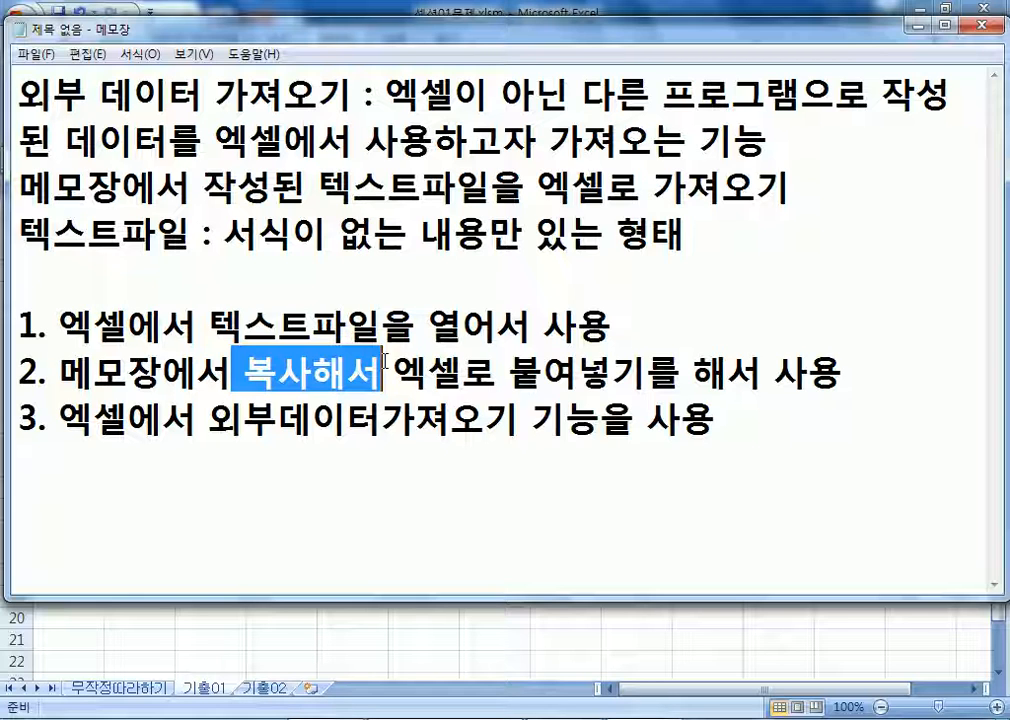
pyautogui.moveTo(91, 424); pyautogui.dragTo(343, 424)
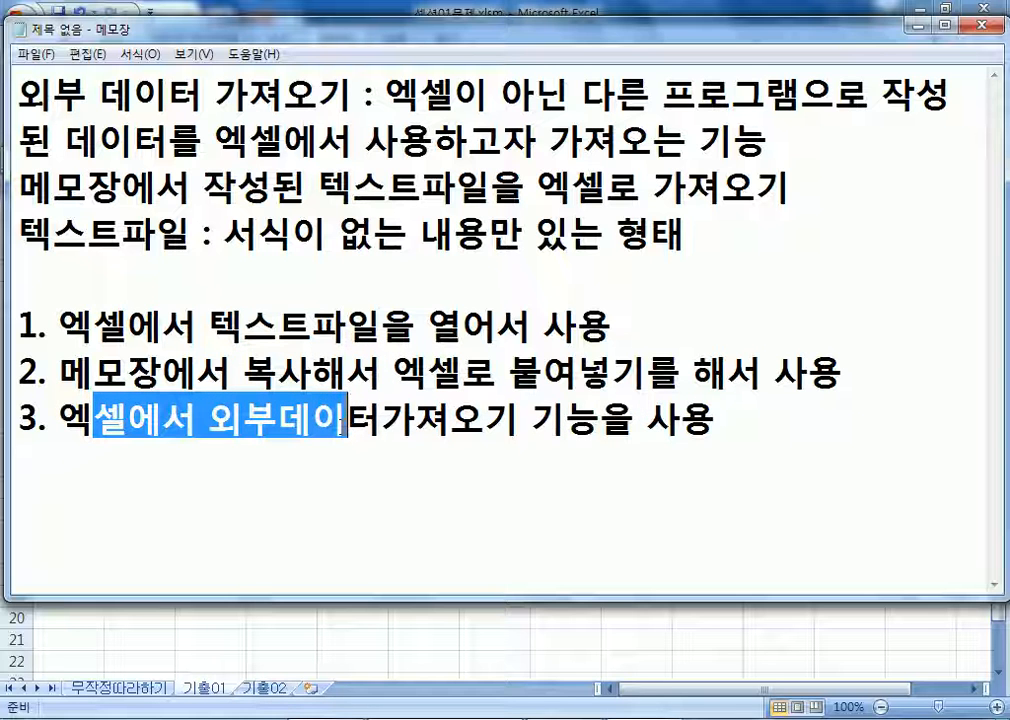
# Step: Return to 섹션01문제.xlsm in Excel and view the external data import for text files without importing anything
pyautogui.click(298, 658)
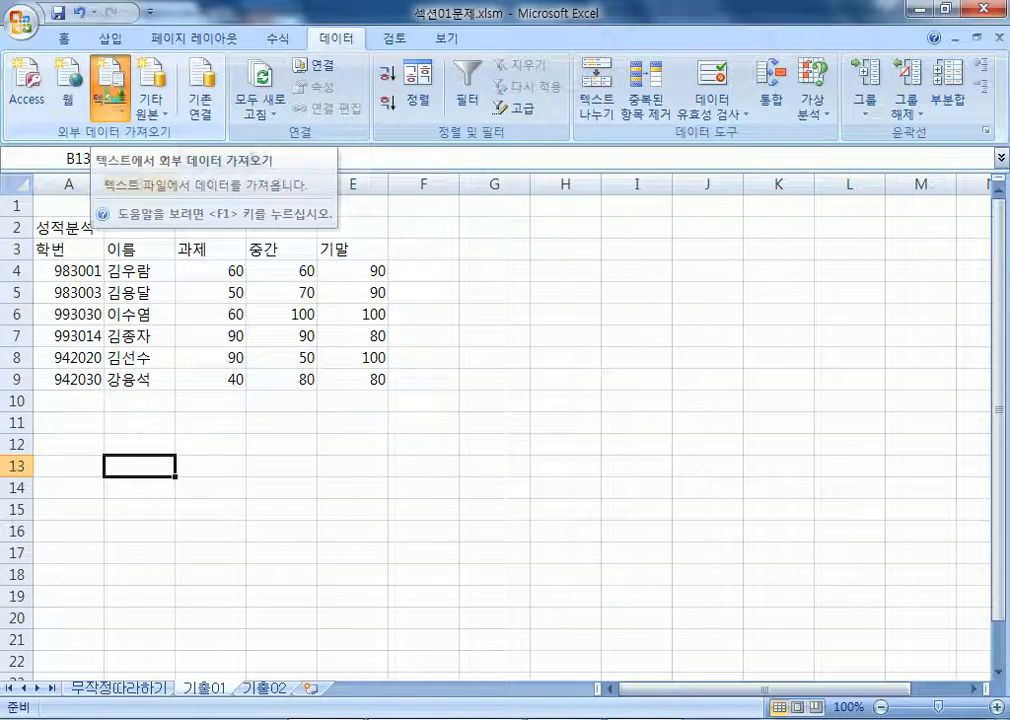
pyautogui.click(110, 95)
pyautogui.click(544, 446)
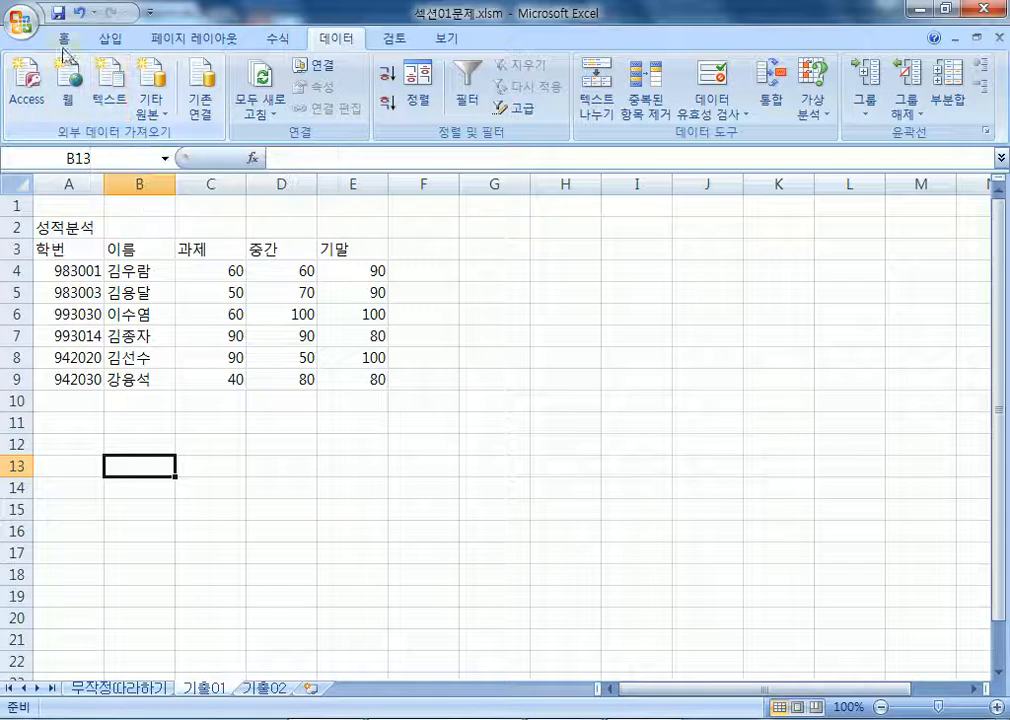
# Step: Switch to the 기출02 sheet and select cell B2
pyautogui.click(263, 690)
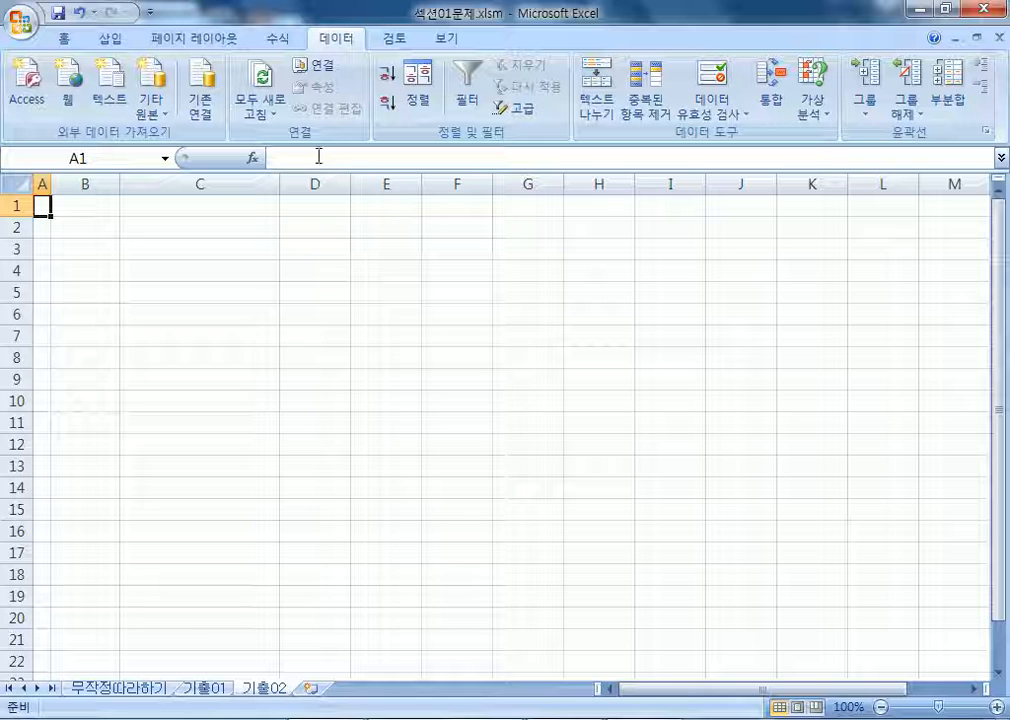
pyautogui.click(106, 227)
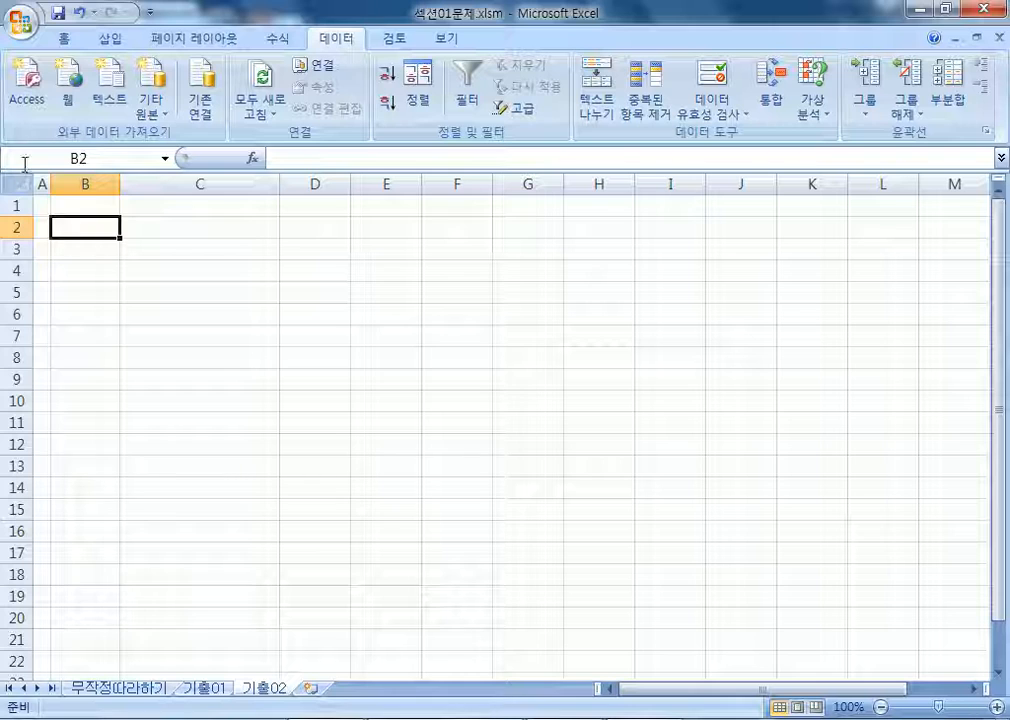
pyautogui.click(20, 22)
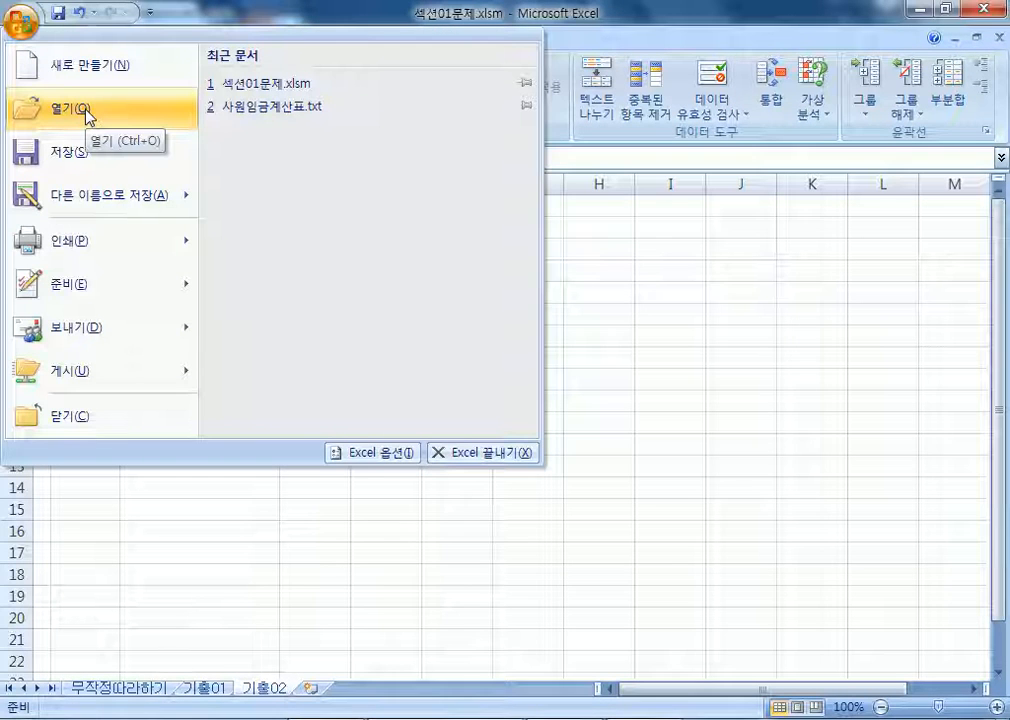
pyautogui.click(85, 110)
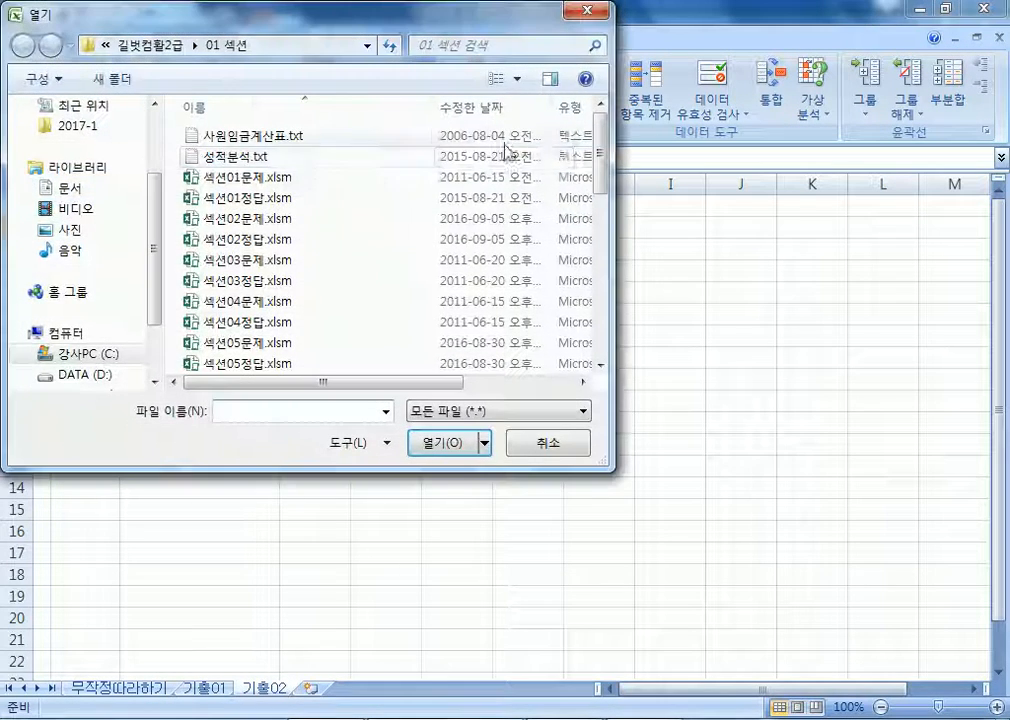
pyautogui.moveTo(598, 160); pyautogui.dragTo(604, 286)
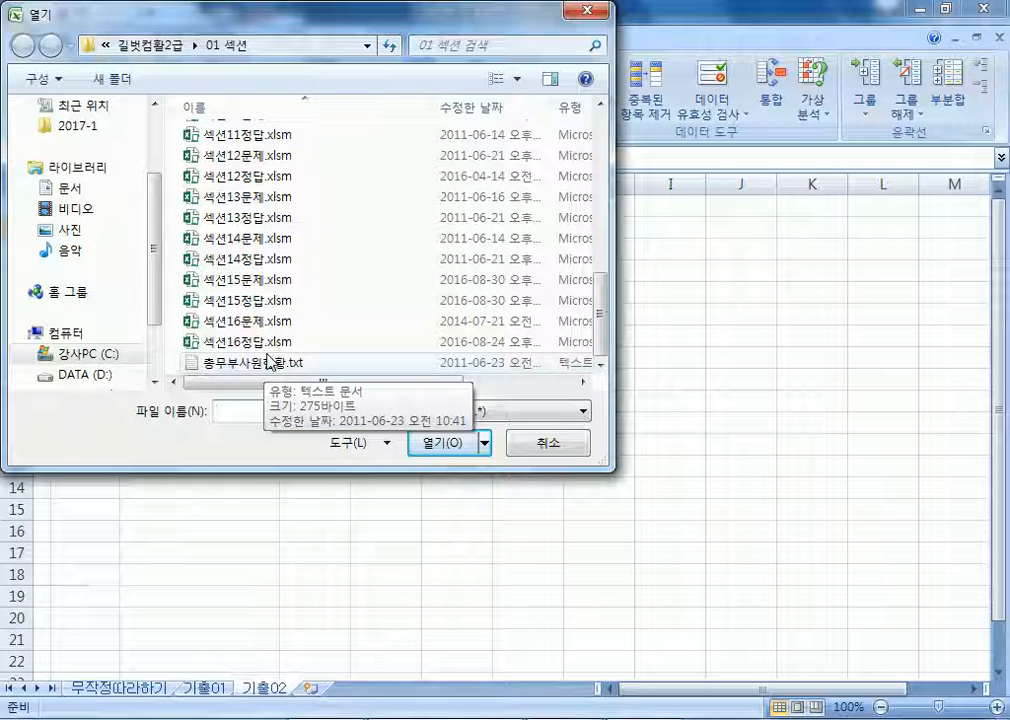
pyautogui.click(562, 445)
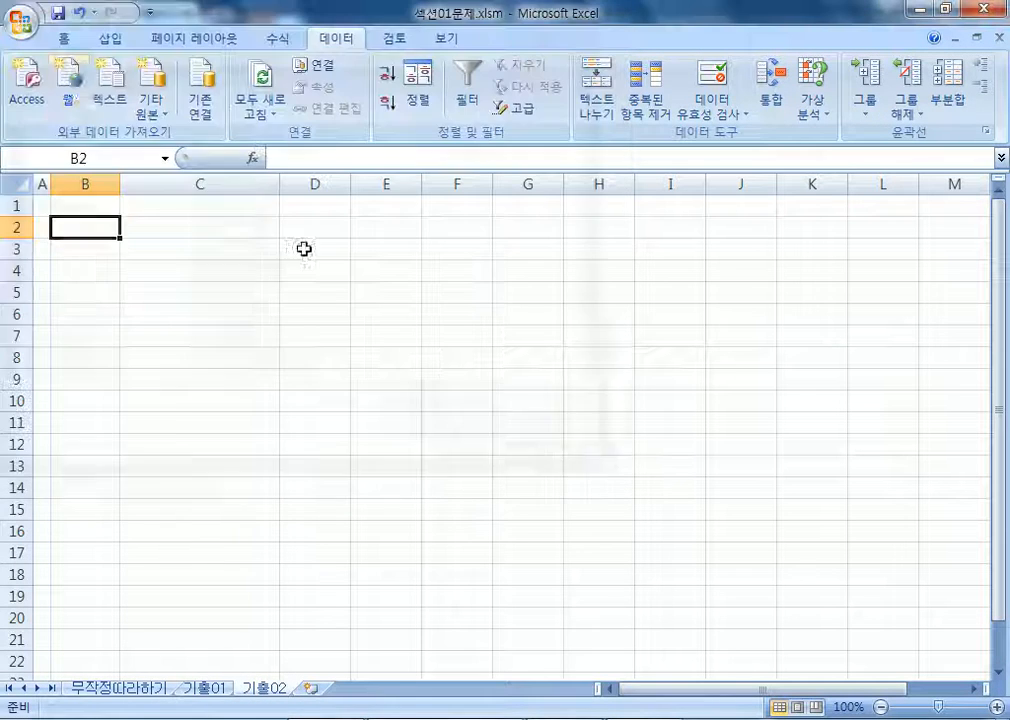
# Step: Open 총무부사원현황.txt from the 길벗컴활2급\01 섹션 folder in Excel, starting the text wizard
pyautogui.click(22, 24)
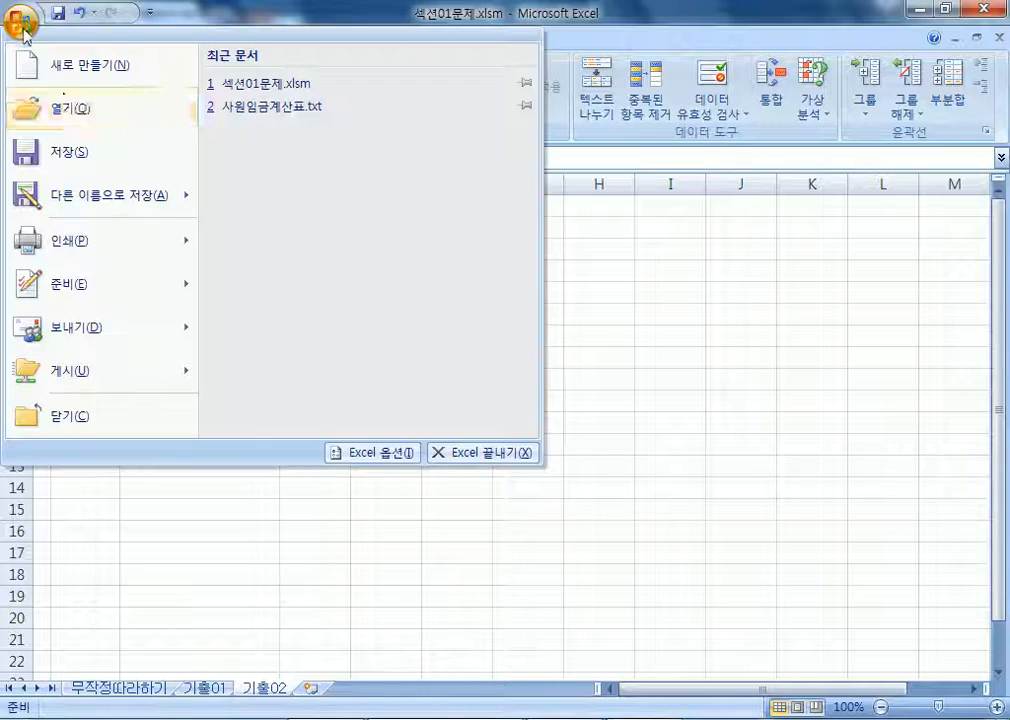
pyautogui.click(70, 112)
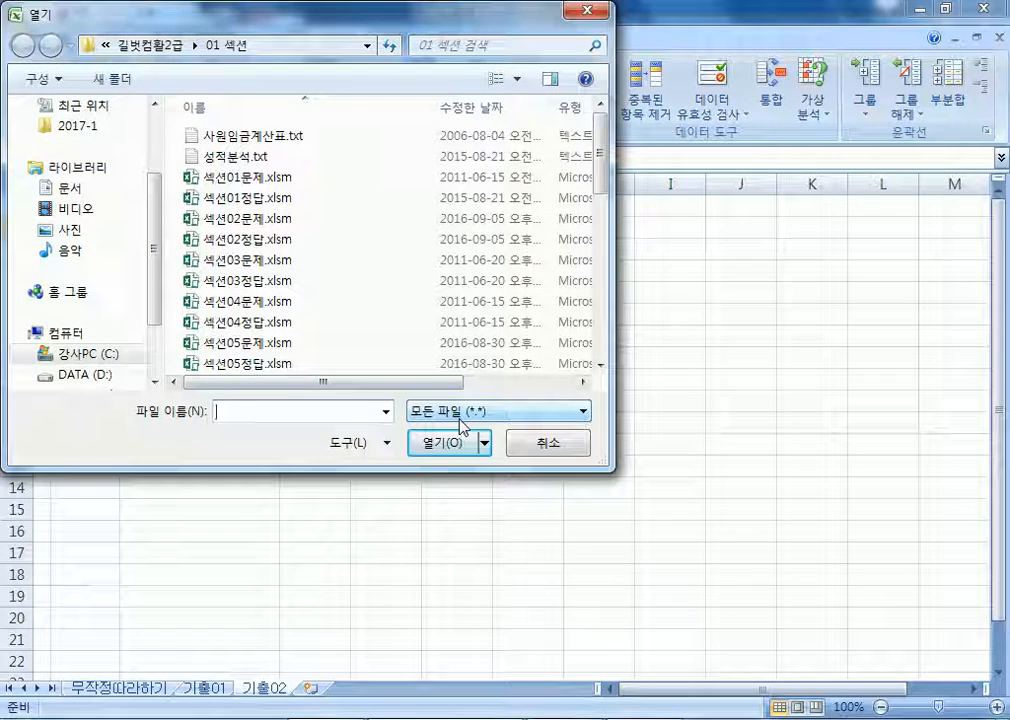
pyautogui.moveTo(600, 150); pyautogui.dragTo(605, 357)
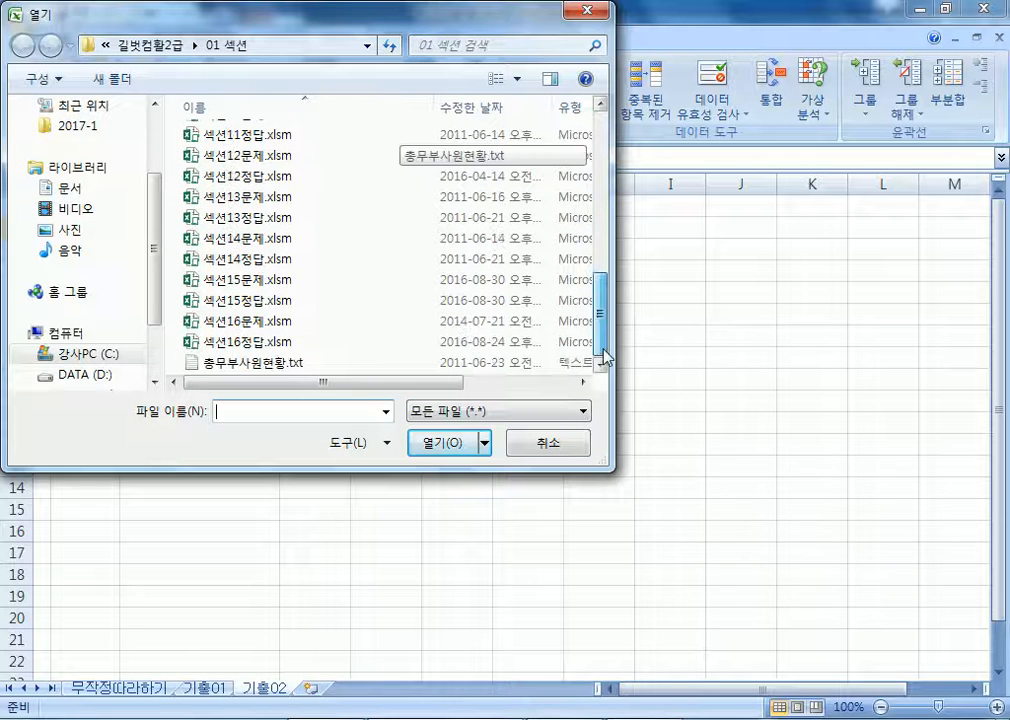
pyautogui.click(278, 366)
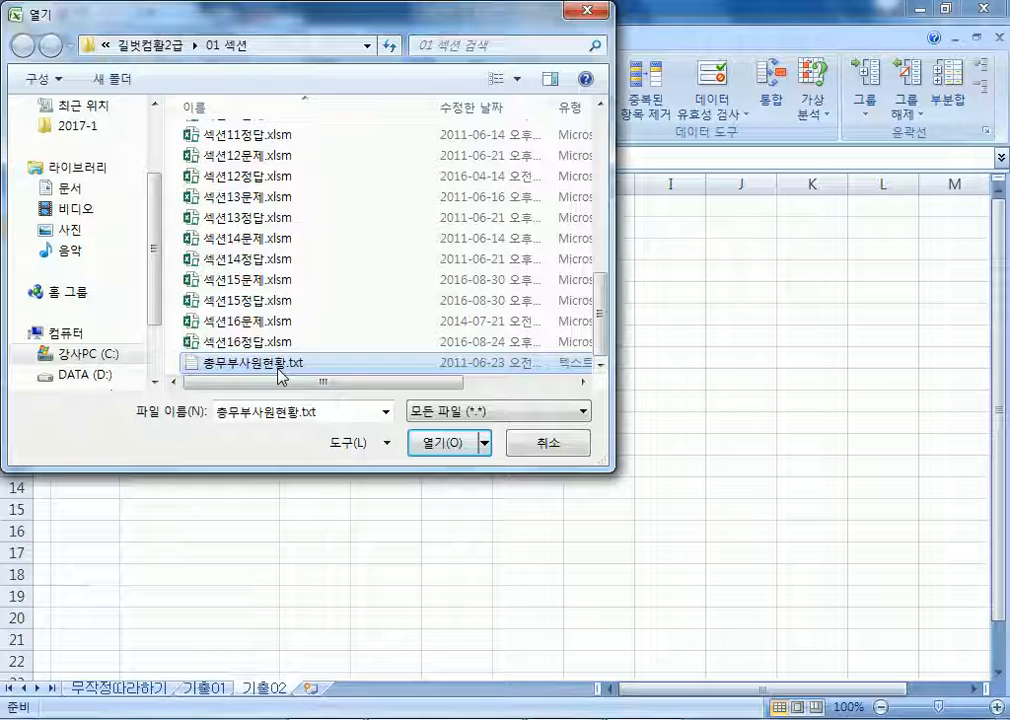
pyautogui.click(446, 451)
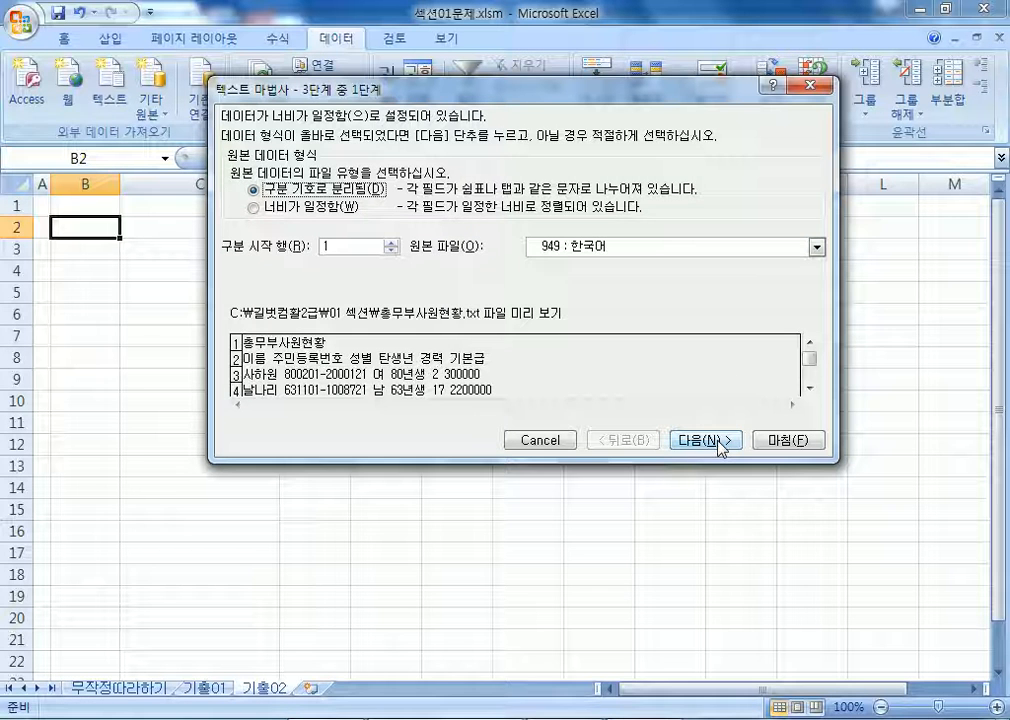
# Step: Keep the delimited file type and add space as a delimiter alongside tab and semicolon, toggling it to compare the data preview
pyautogui.click(719, 446)
pyautogui.click(262, 214)
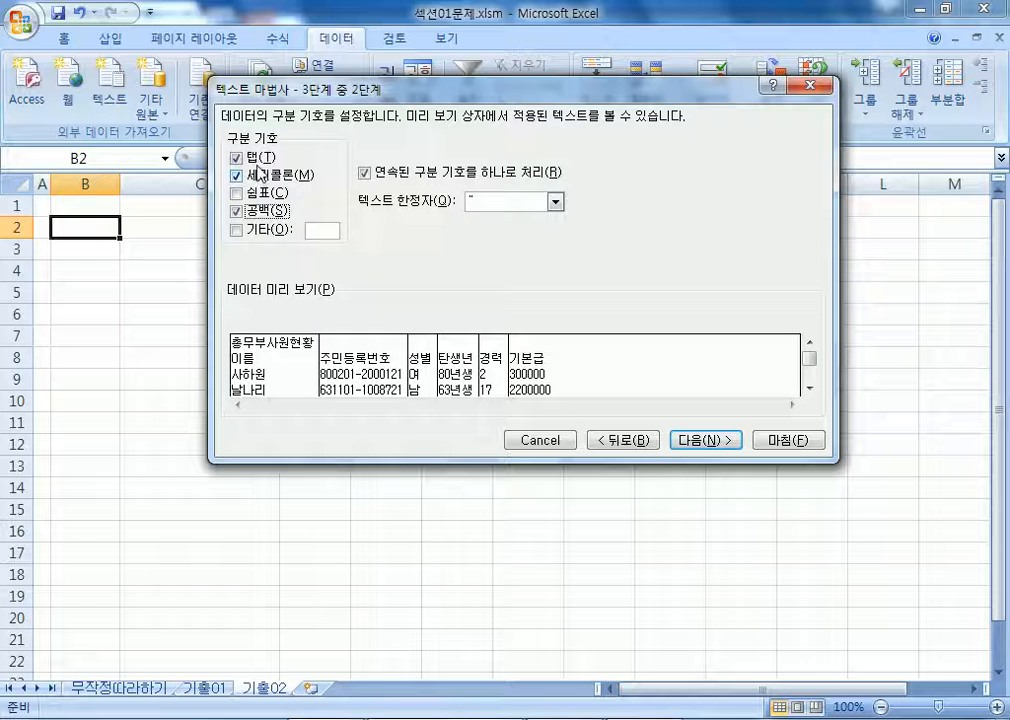
pyautogui.click(240, 175)
pyautogui.click(238, 175)
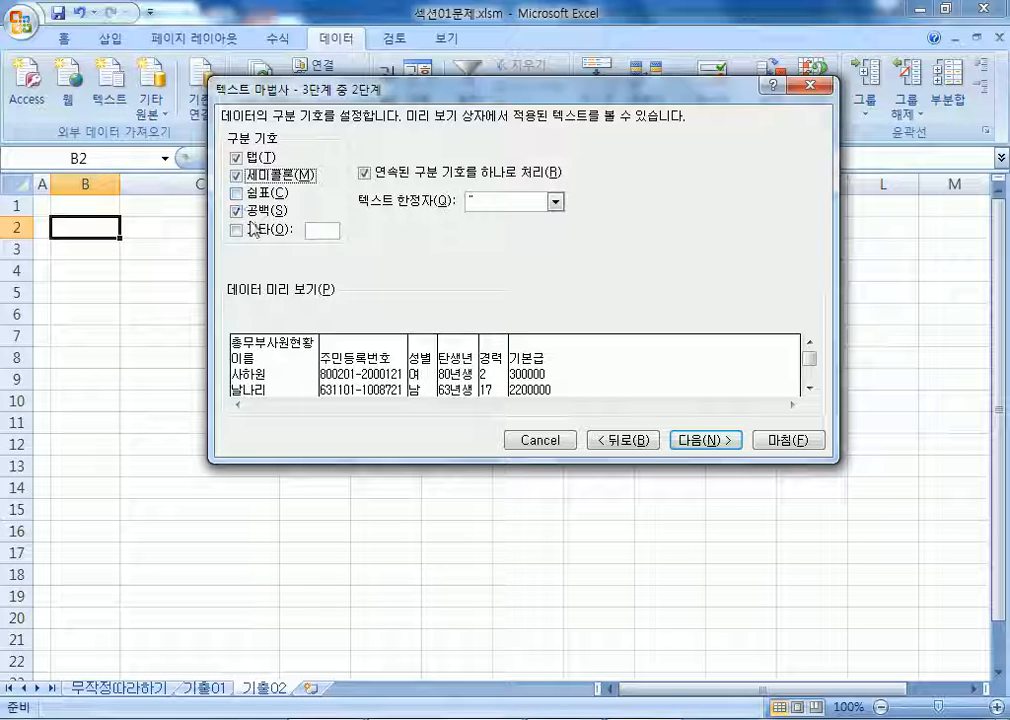
pyautogui.click(255, 212)
pyautogui.click(256, 213)
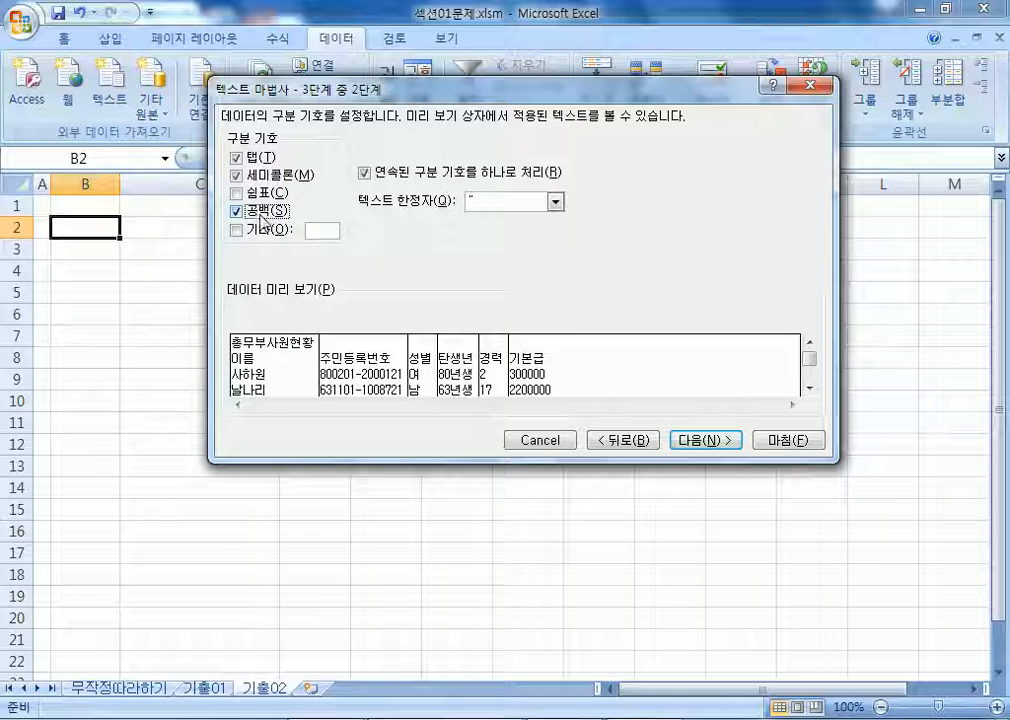
pyautogui.click(256, 212)
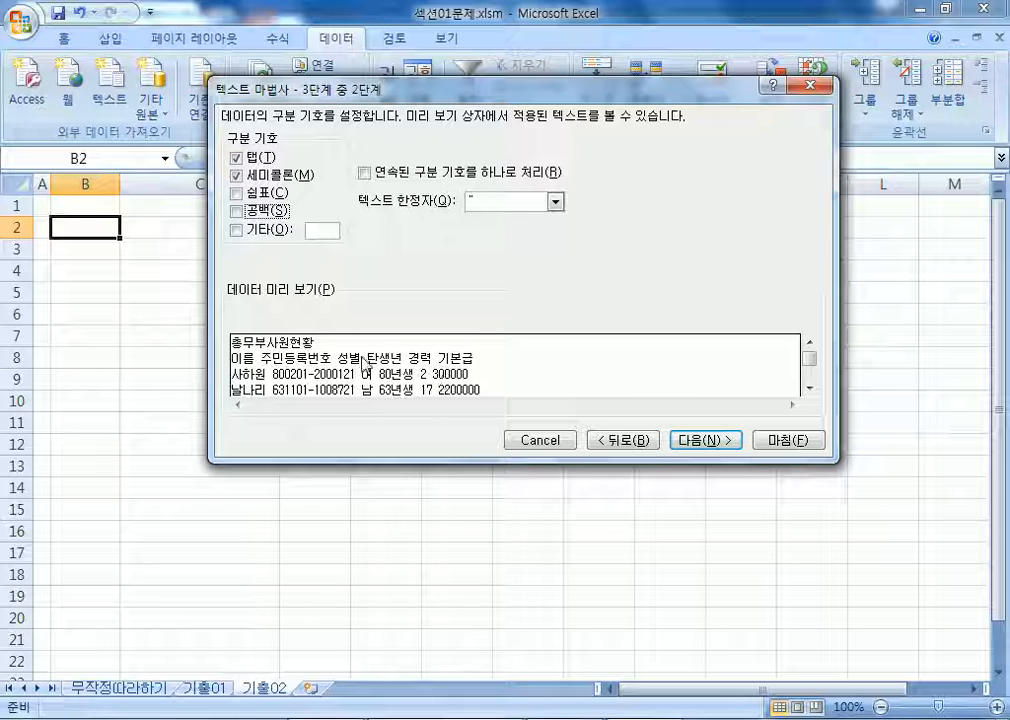
pyautogui.click(266, 214)
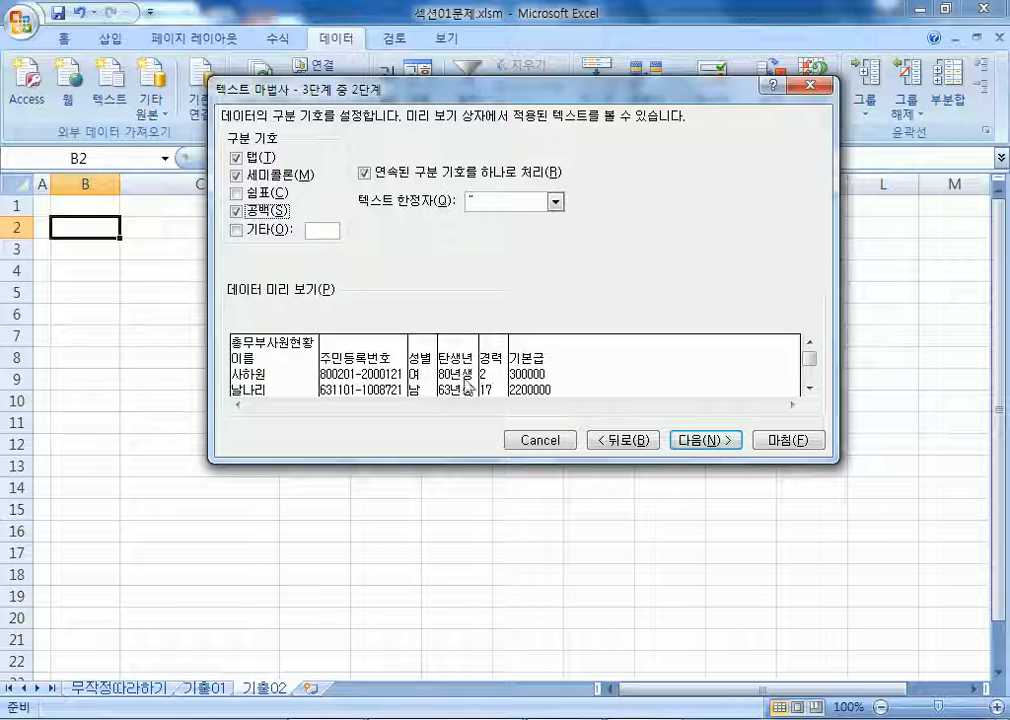
# Step: Exclude the 경력 column from the import with the 열 가져오지 않음(건너뜀) format and finish the text wizard
pyautogui.click(698, 446)
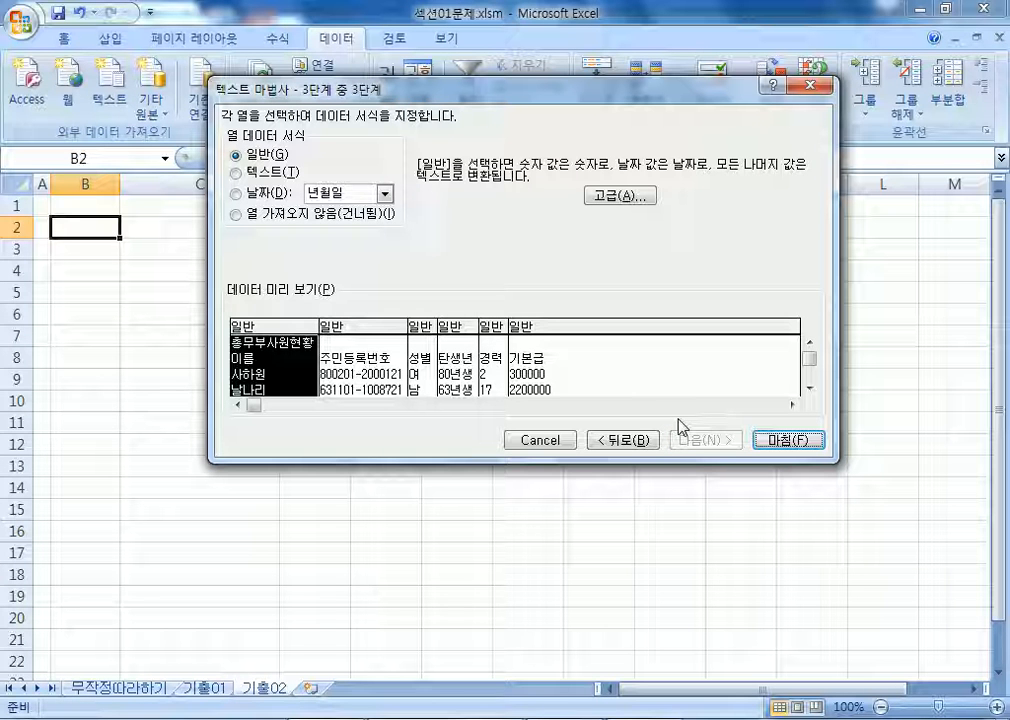
pyautogui.click(491, 378)
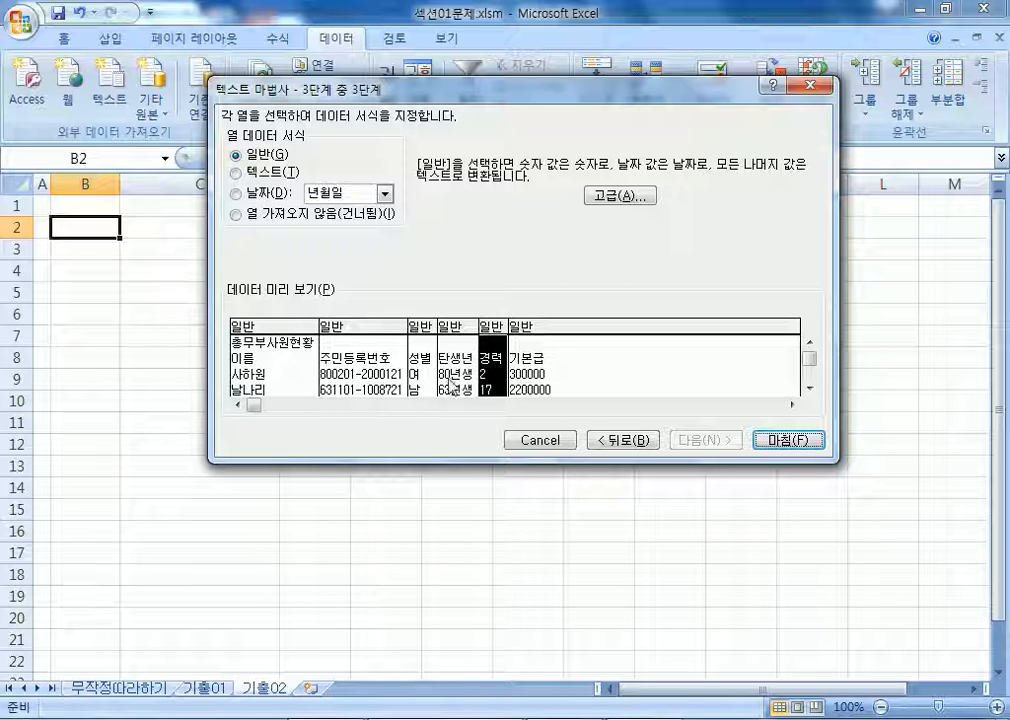
pyautogui.moveTo(491, 372)
pyautogui.mouseDown()
pyautogui.moveTo(548, 378)
pyautogui.moveTo(485, 370)
pyautogui.mouseUp()
pyautogui.click(271, 216)
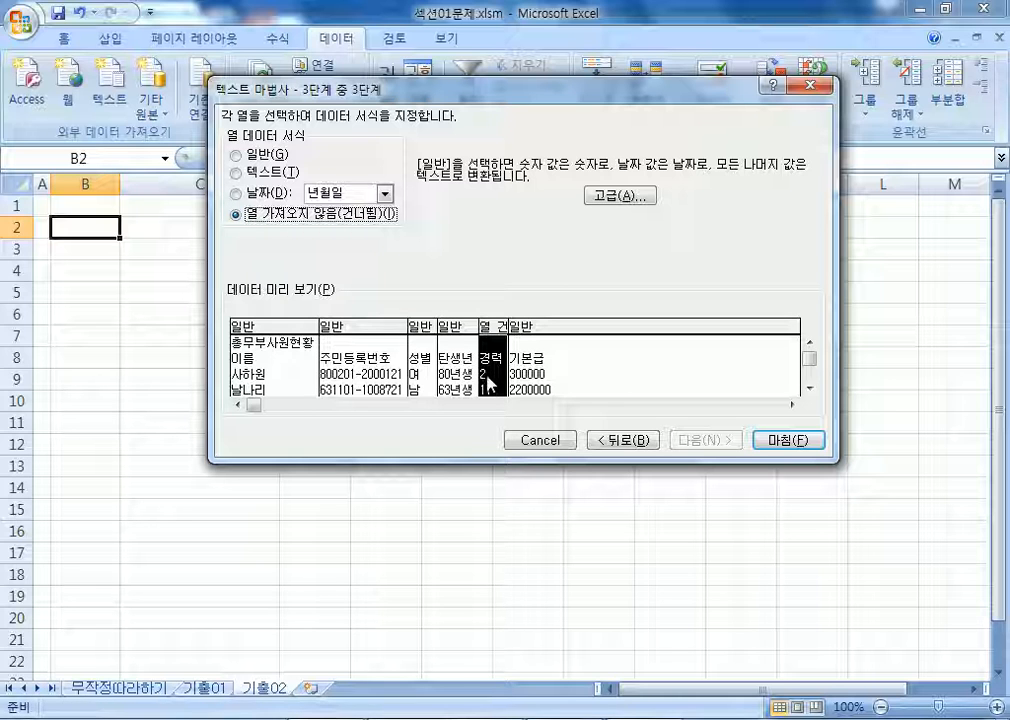
pyautogui.keyDown('shift'); pyautogui.click(564, 361); pyautogui.keyUp('shift')
pyautogui.click(490, 365)
pyautogui.click(249, 156)
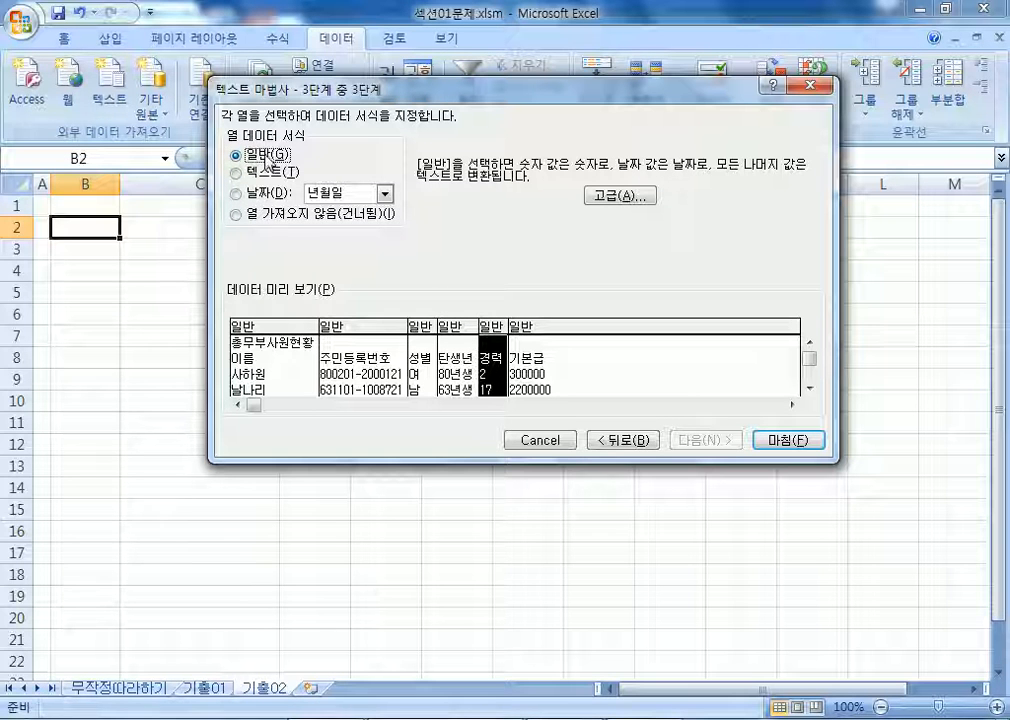
pyautogui.click(265, 218)
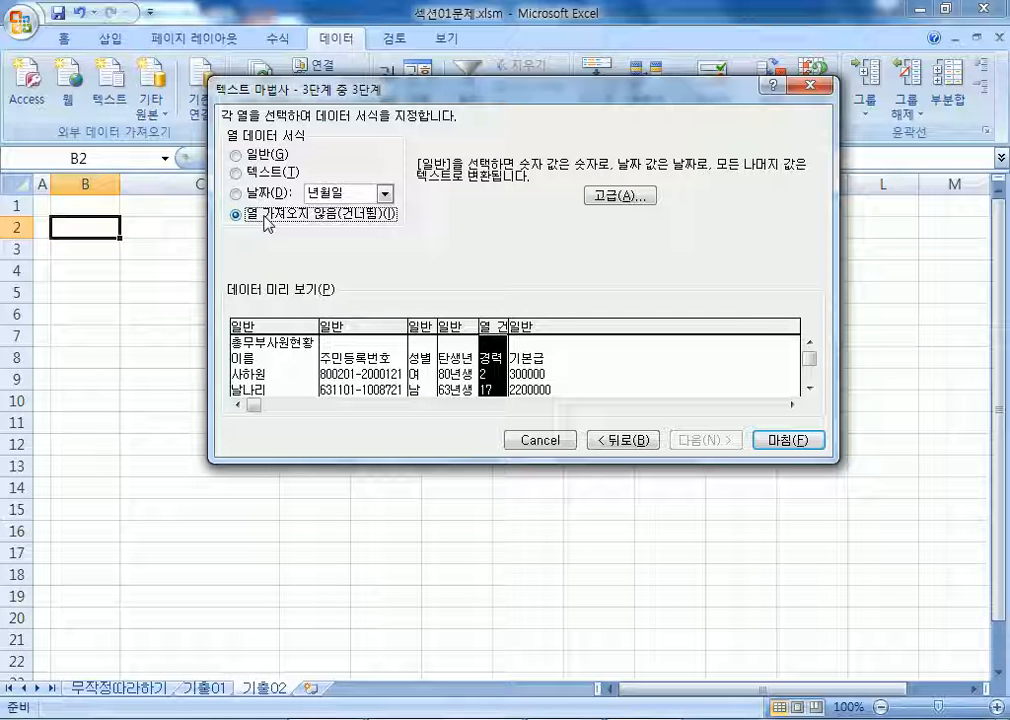
pyautogui.click(787, 442)
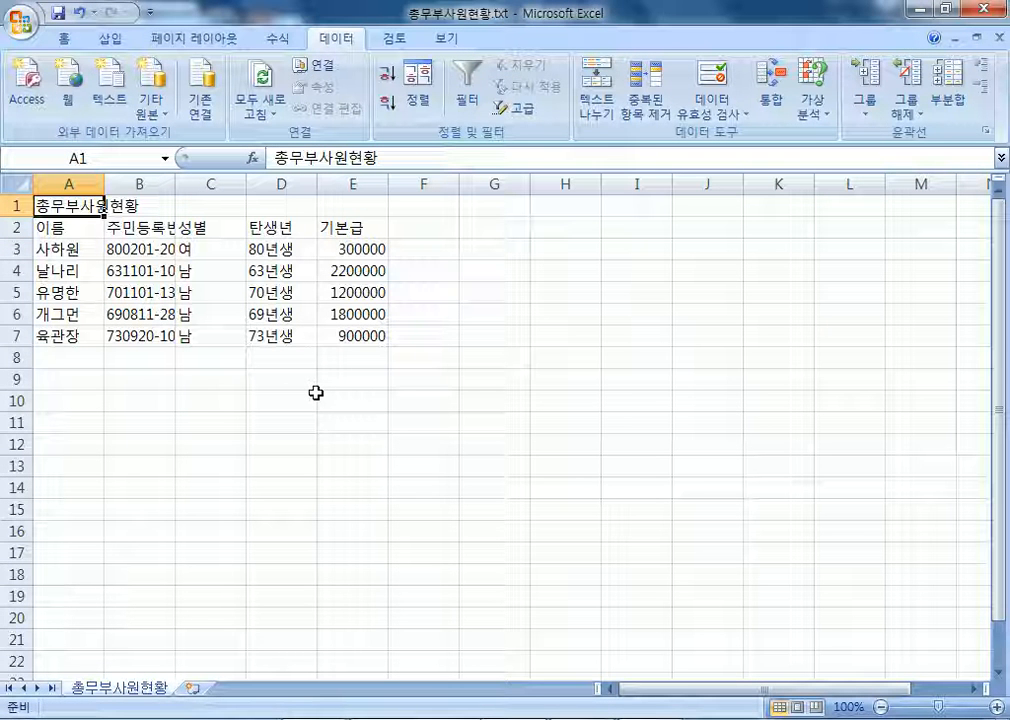
# Step: Copy A1:E7 from the imported 총무부사원현황 sheet and paste it at B2 of the 기출02 sheet in 섹션01문제.xlsm
pyautogui.moveTo(60, 200); pyautogui.dragTo(340, 335)
pyautogui.rightClick(316, 289)
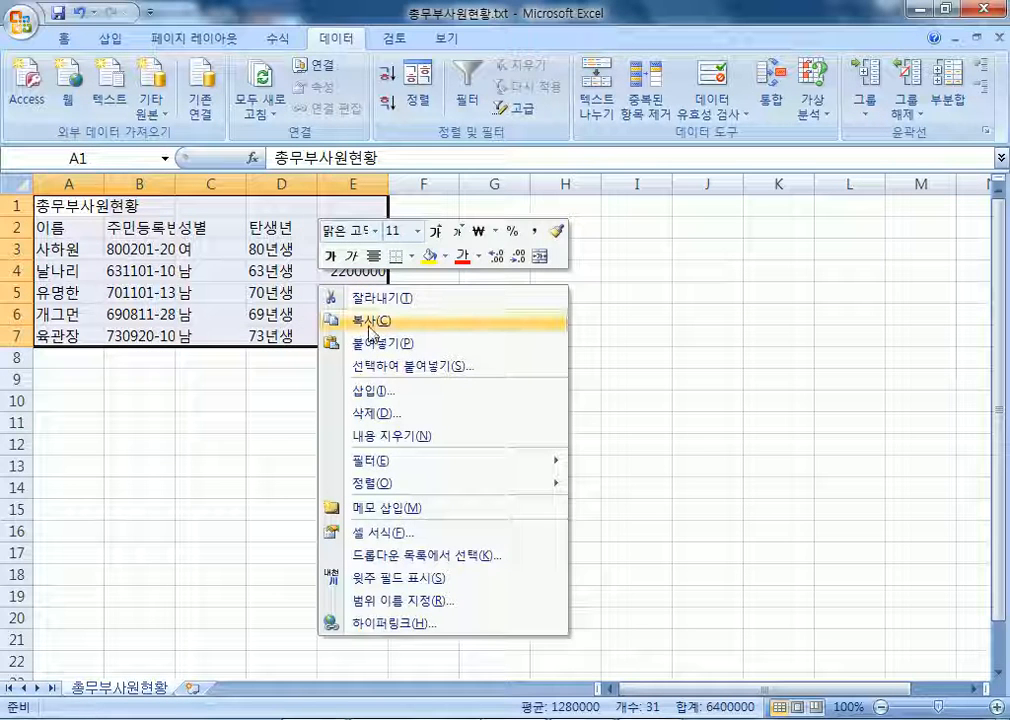
pyautogui.click(365, 320)
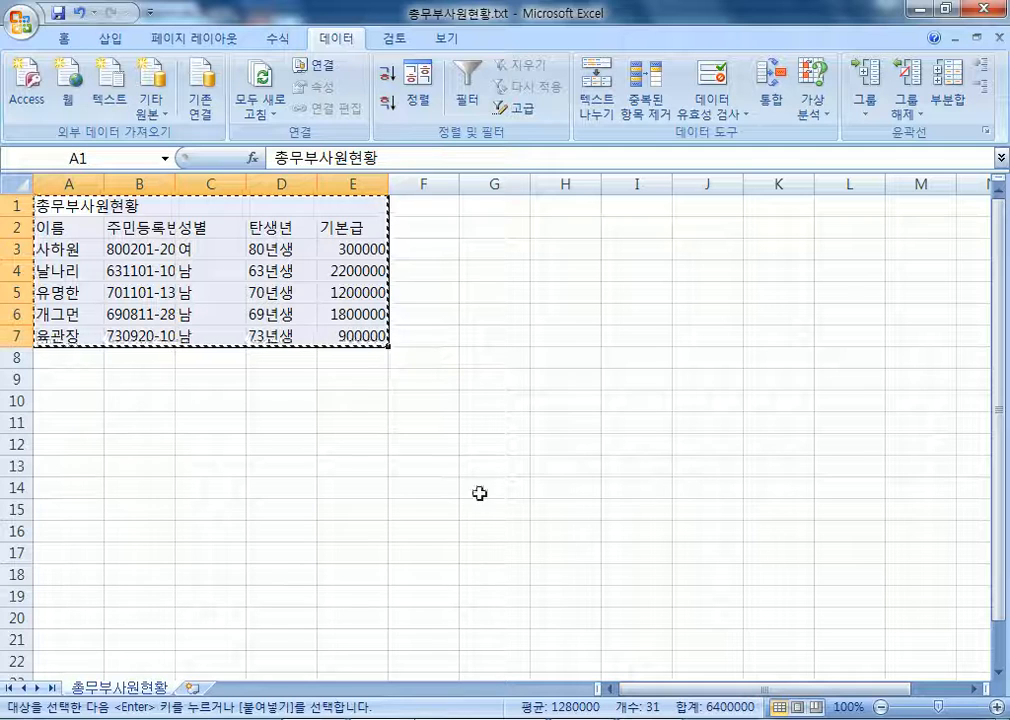
pyautogui.hotkey('alt', 'Tab')
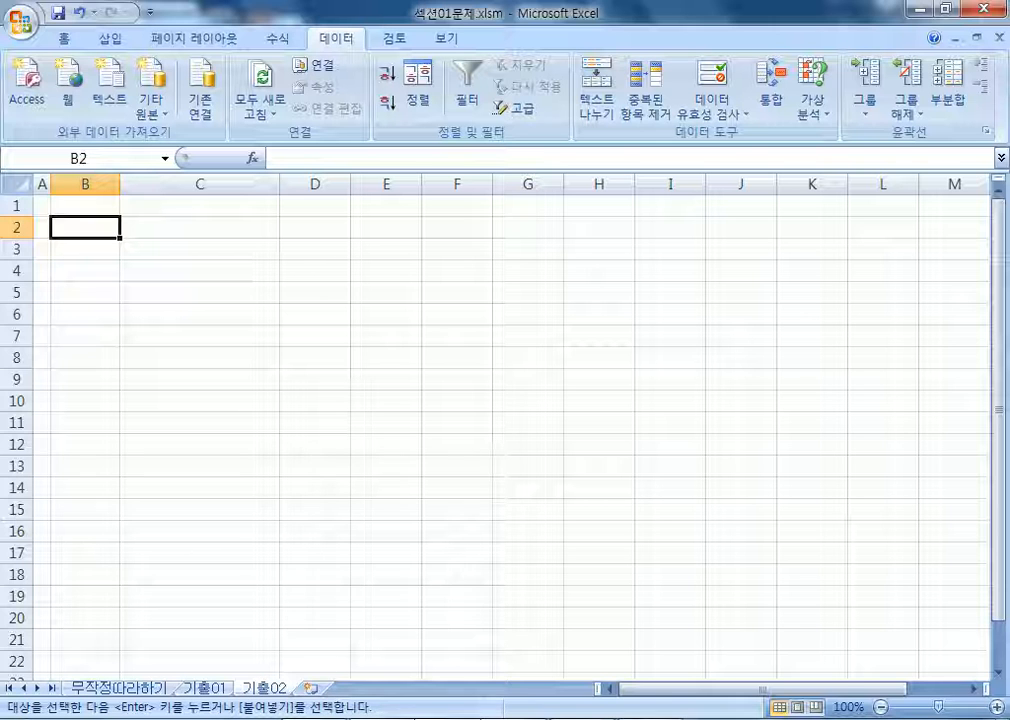
pyautogui.rightClick(80, 228)
pyautogui.click(127, 288)
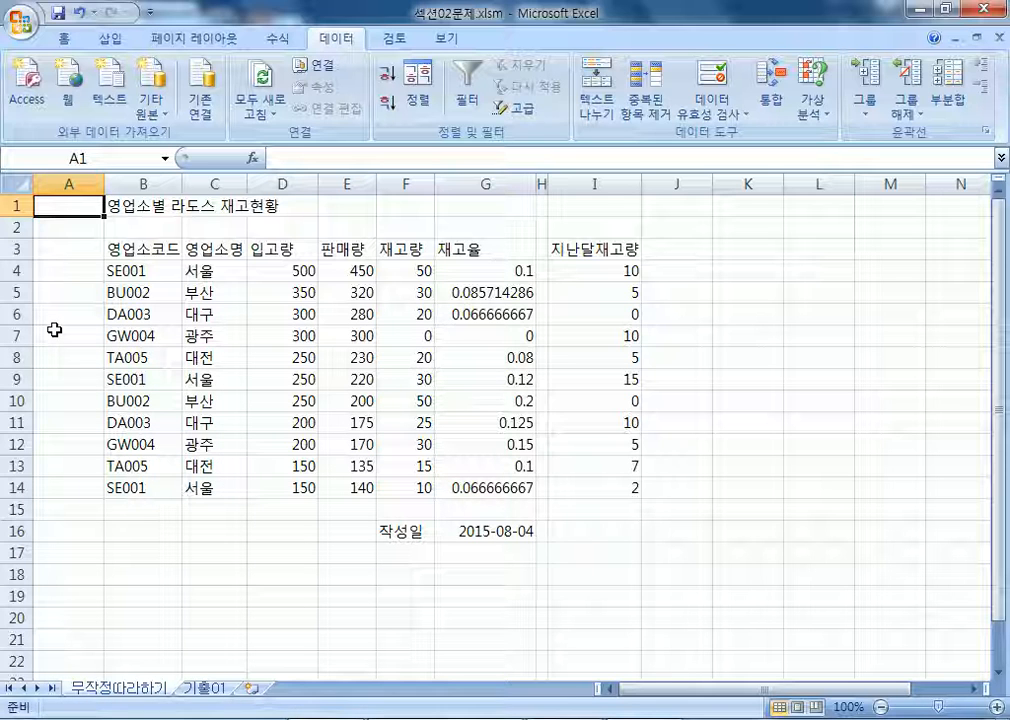
# Step: In 섹션02문제.xlsm, highlight columns A, B and C and rows 1 and 2 in turn to point out whole-column and whole-row selection
pyautogui.click(58, 180)
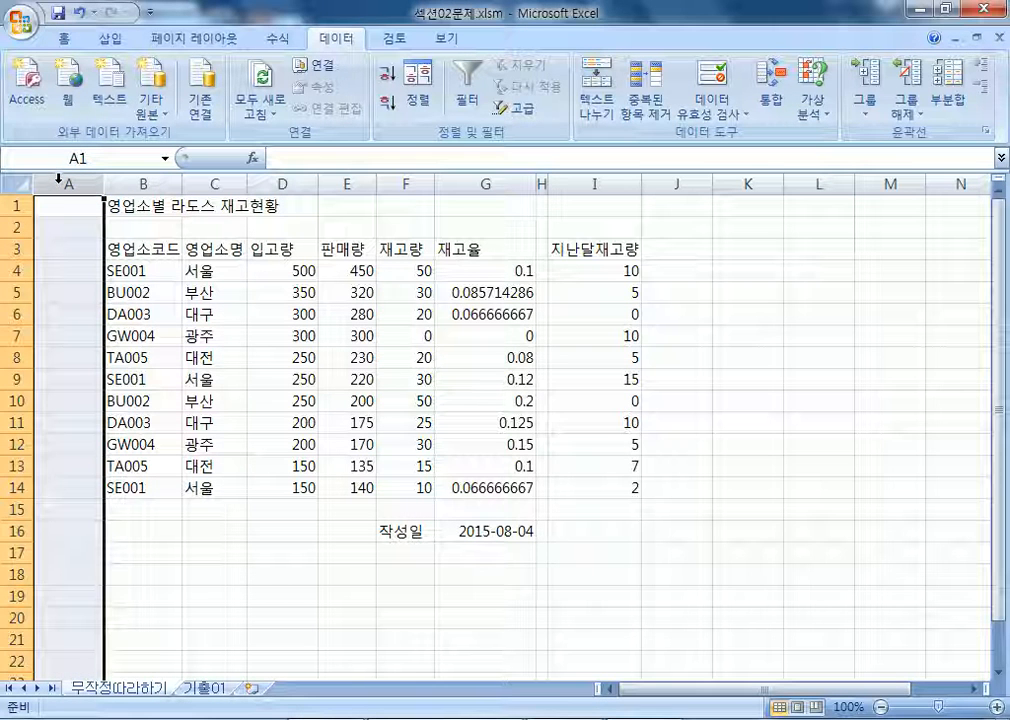
pyautogui.click(143, 183)
pyautogui.click(214, 183)
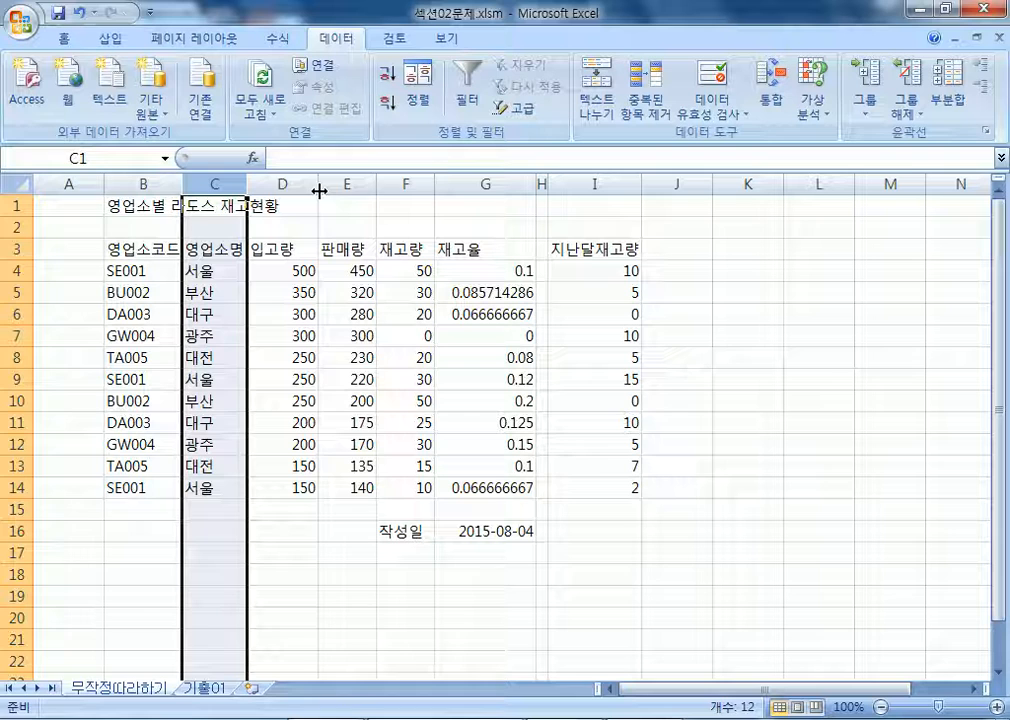
pyautogui.click(69, 183)
pyautogui.click(17, 205)
pyautogui.click(17, 227)
pyautogui.click(17, 205)
# Step: Compare the context commands offered for the whole of column A with those for the single cell A4
pyautogui.click(57, 182)
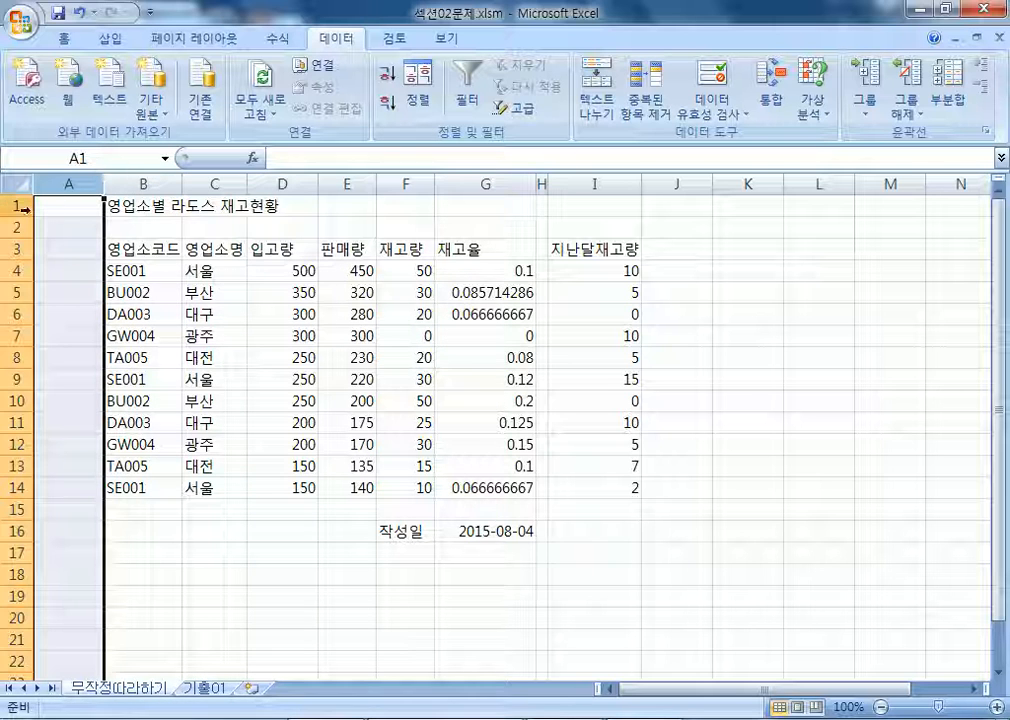
pyautogui.moveTo(70, 182); pyautogui.dragTo(70, 182)
pyautogui.rightClick(70, 182)
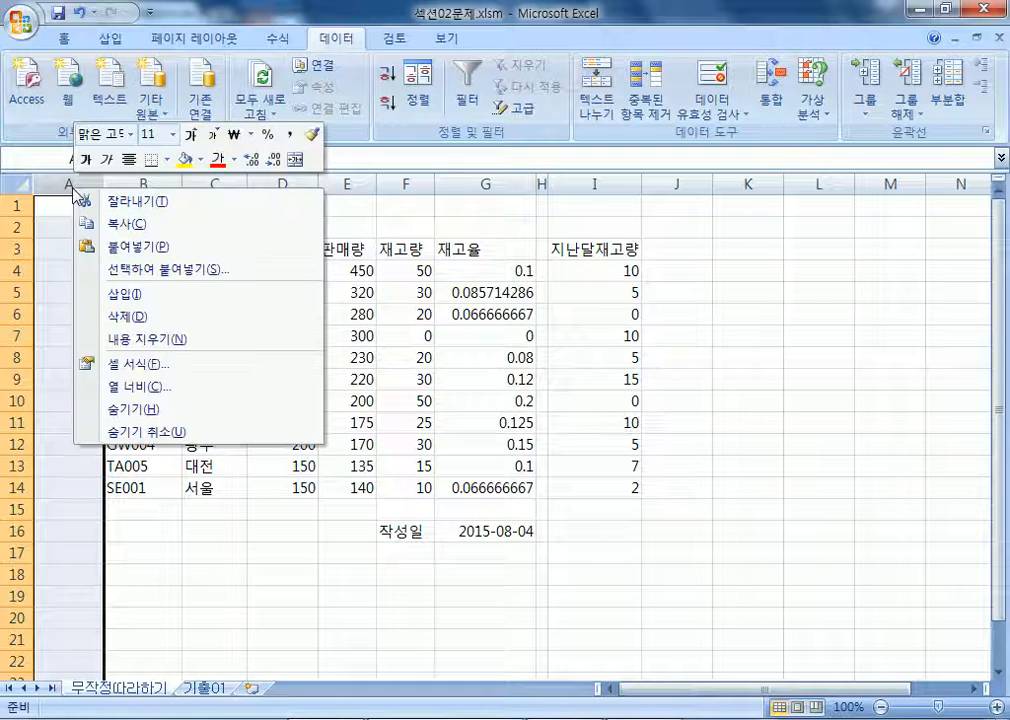
pyautogui.click(61, 247)
pyautogui.click(61, 251)
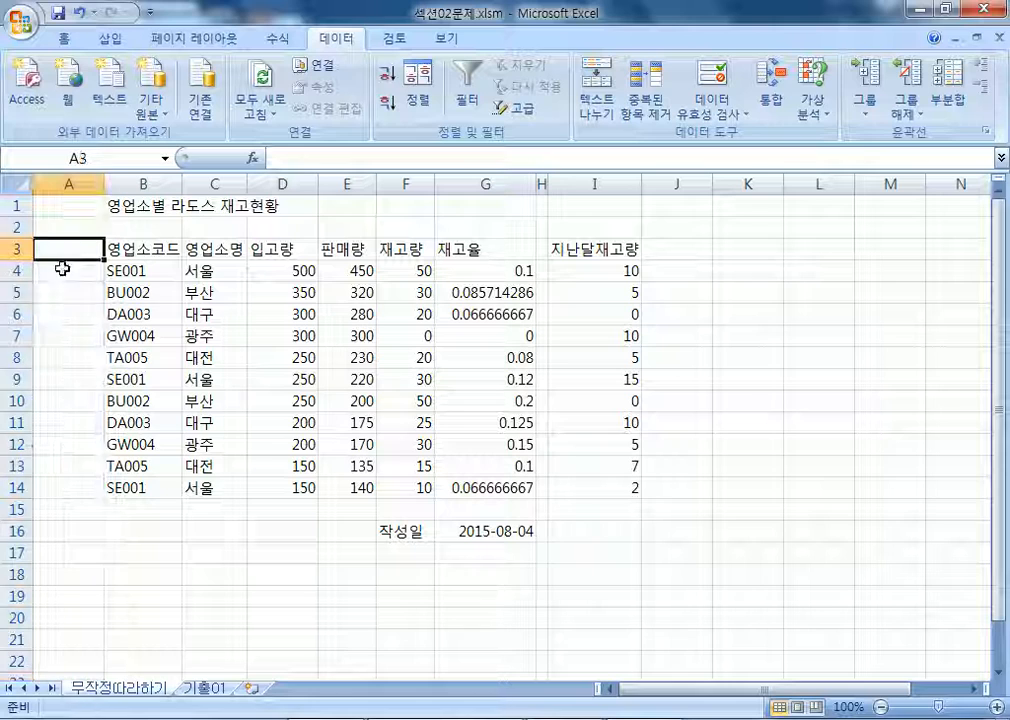
pyautogui.rightClick(68, 272)
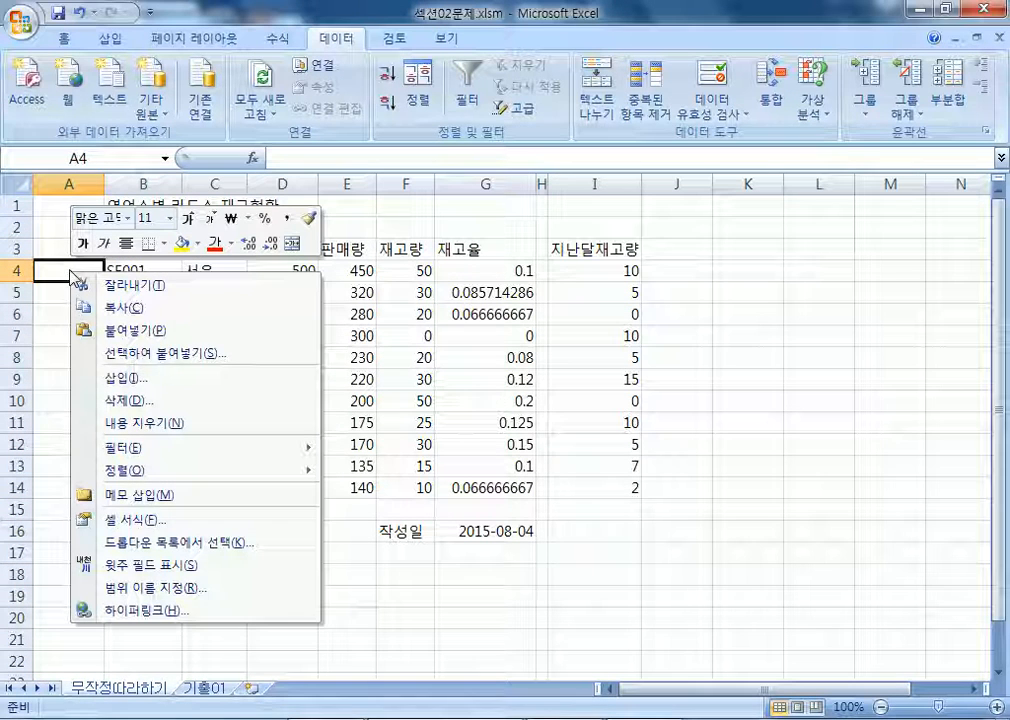
# Step: Set the width of column A to 2
pyautogui.click(62, 180)
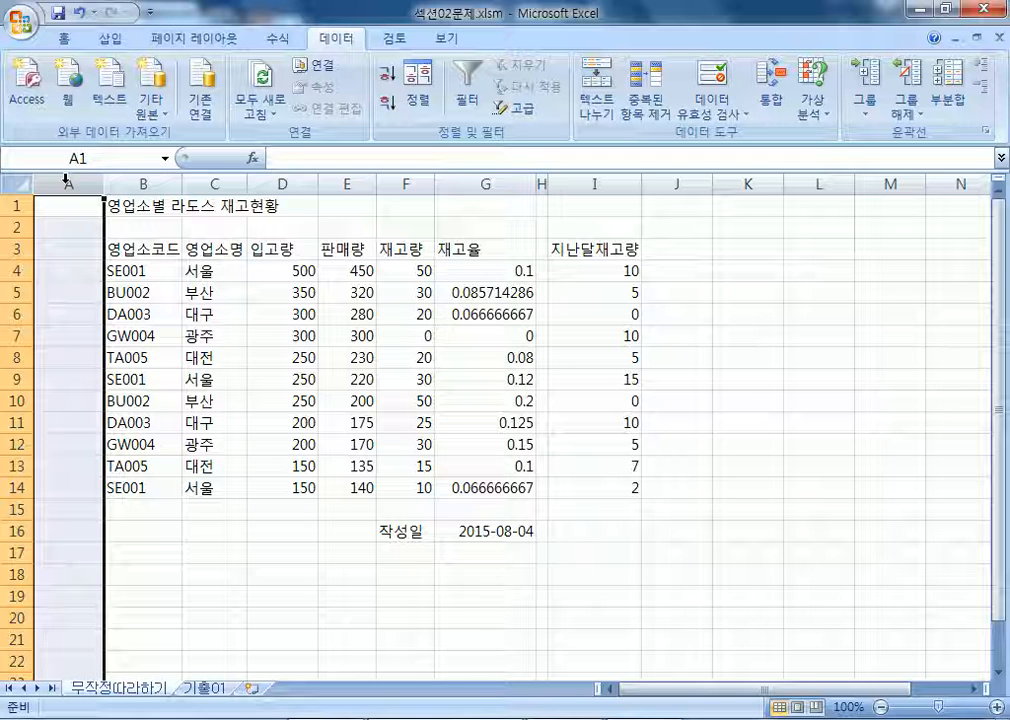
pyautogui.rightClick(79, 182)
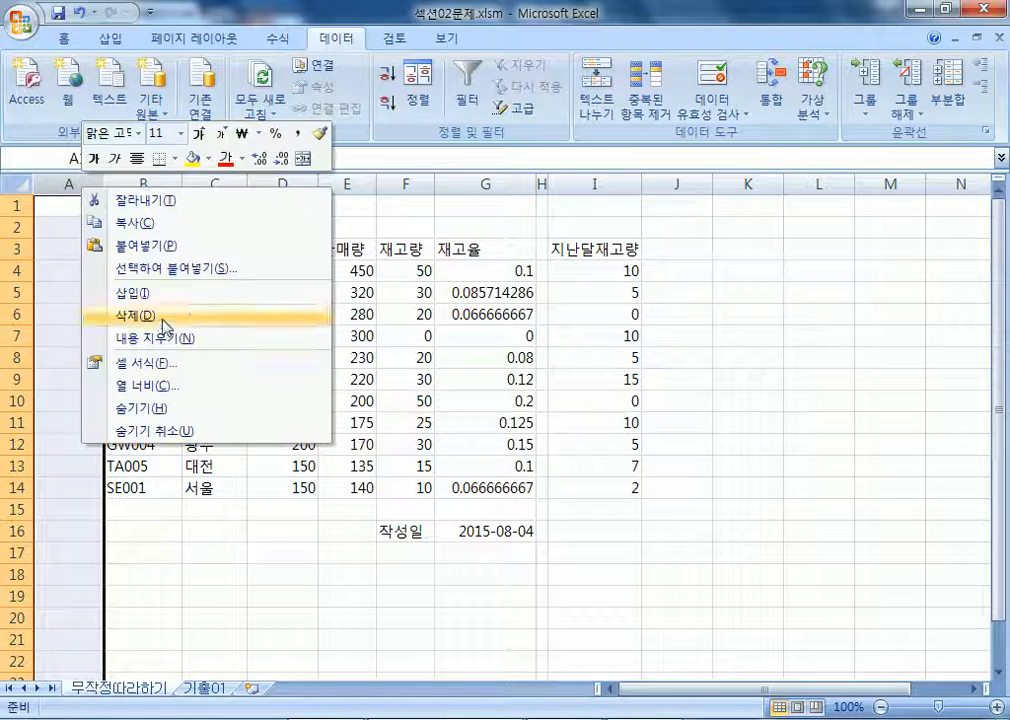
pyautogui.click(160, 390)
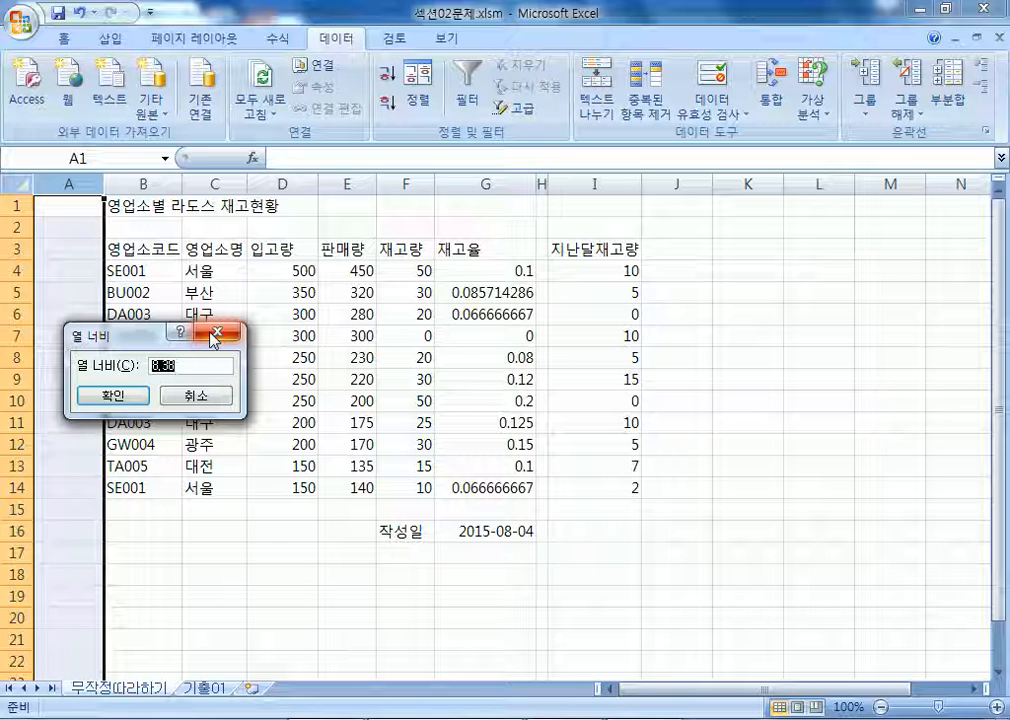
pyautogui.write('2')
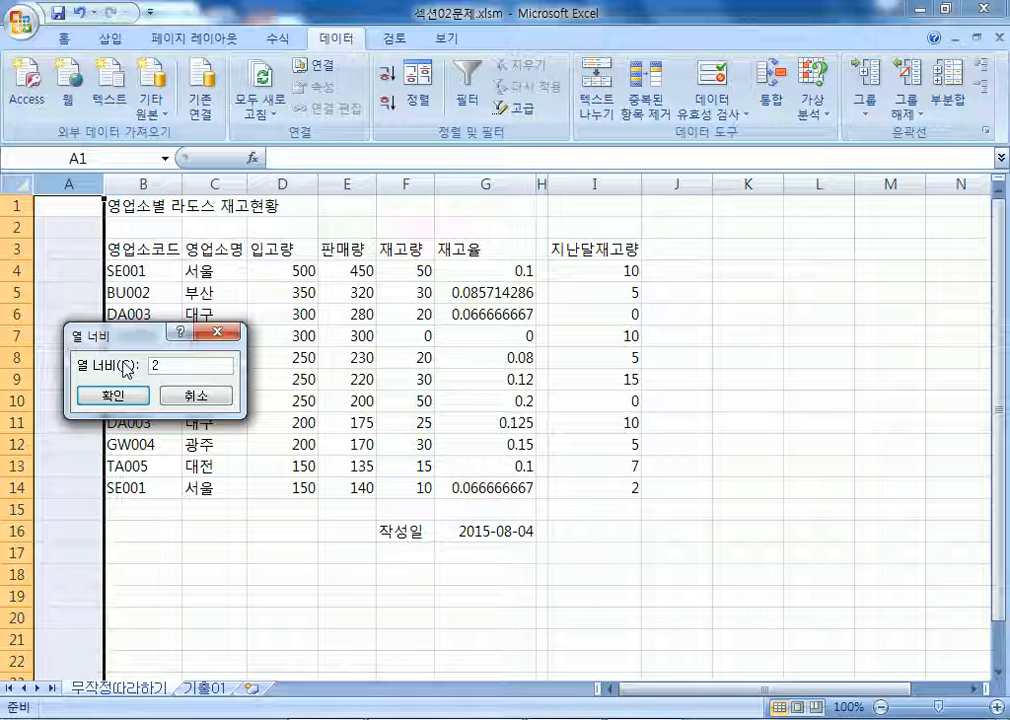
pyautogui.click(87, 397)
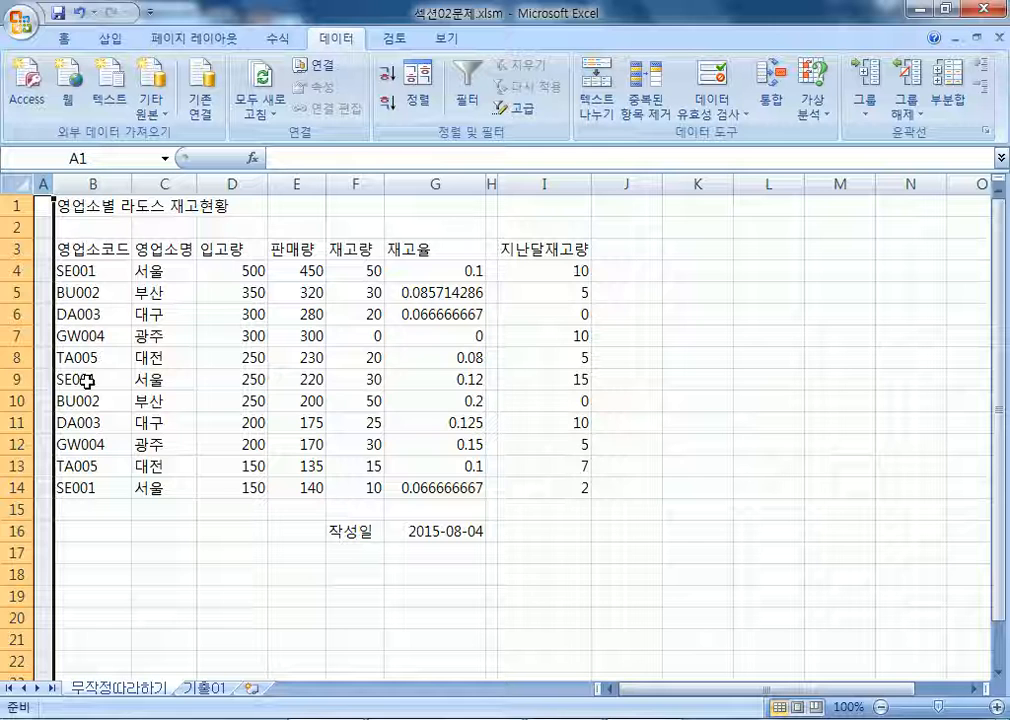
# Step: Set the height of row 1 to 24
pyautogui.click(14, 205)
pyautogui.rightClick(14, 205)
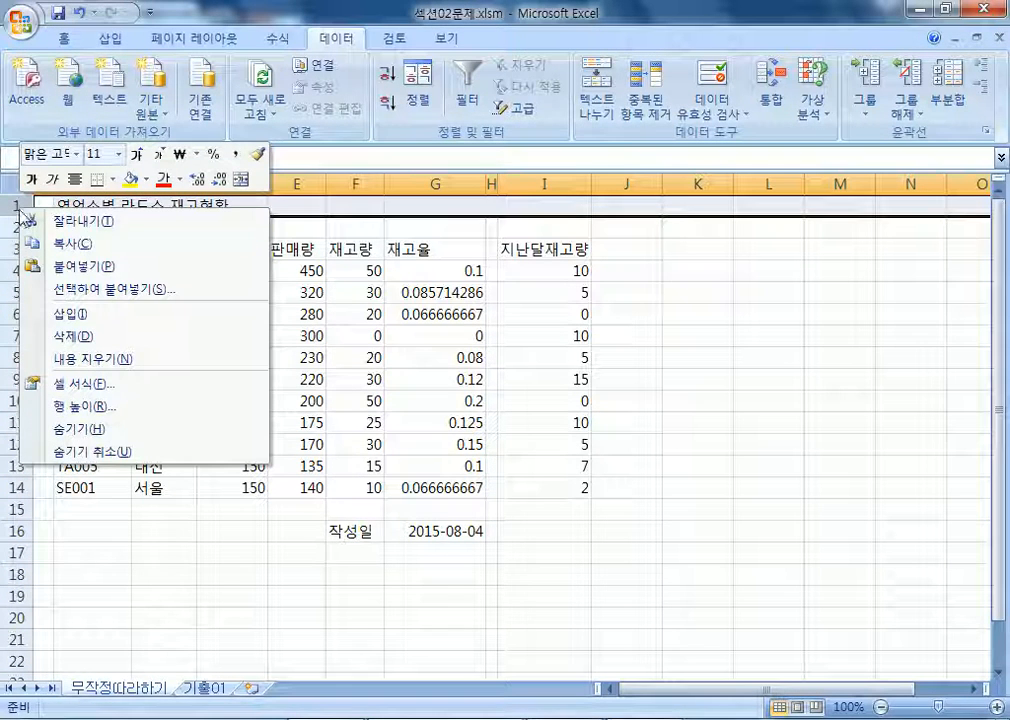
pyautogui.click(76, 407)
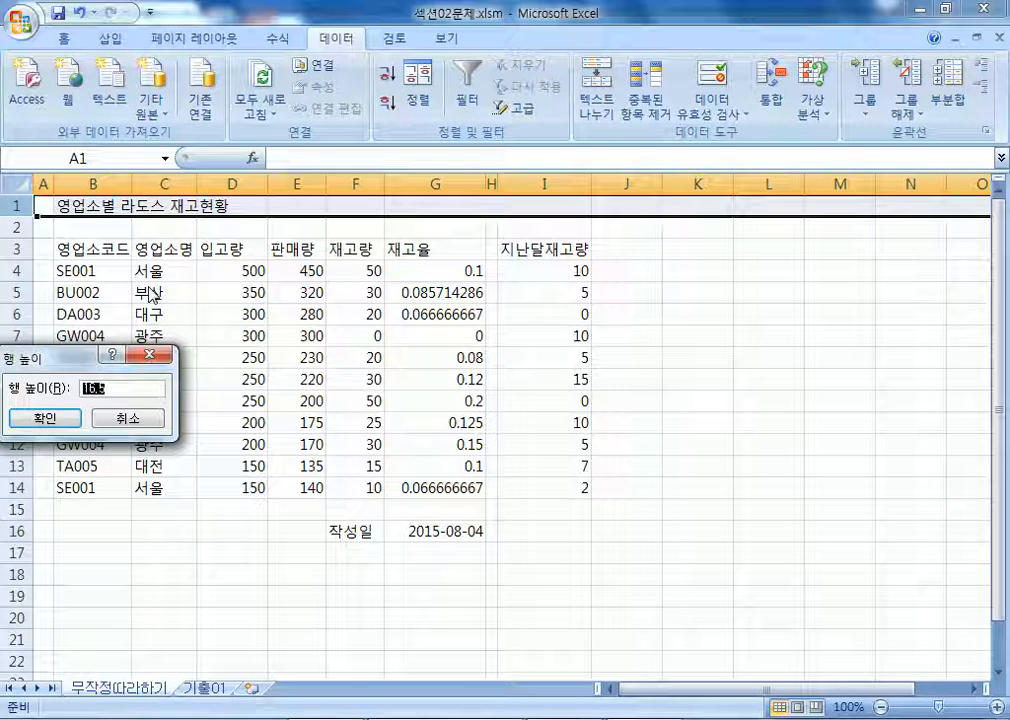
pyautogui.write('24')
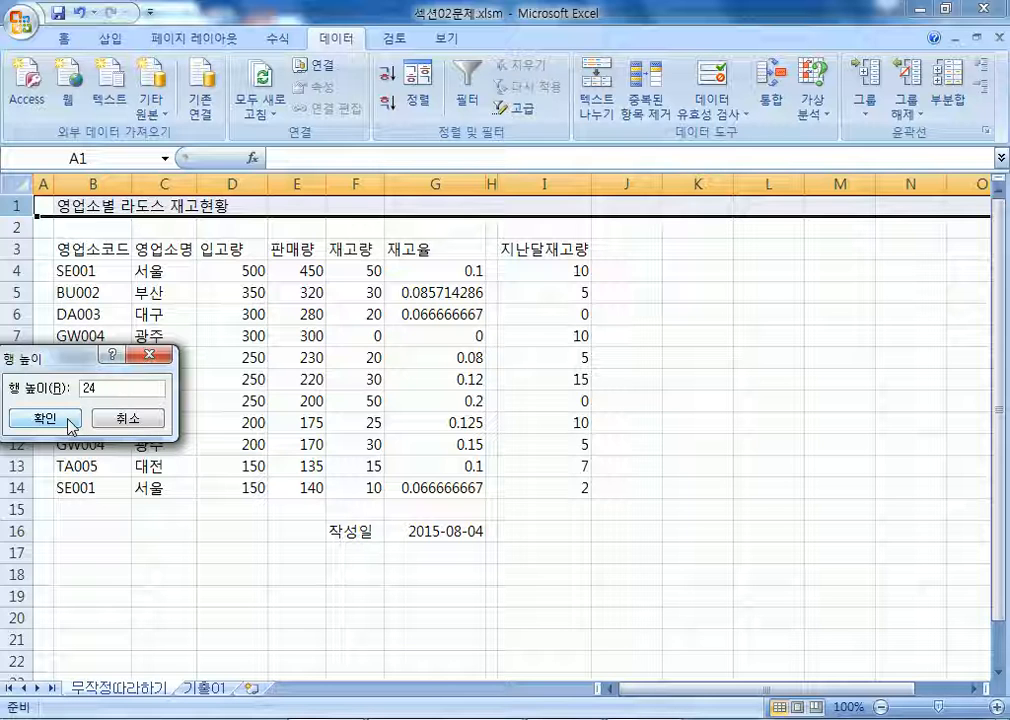
pyautogui.click(46, 418)
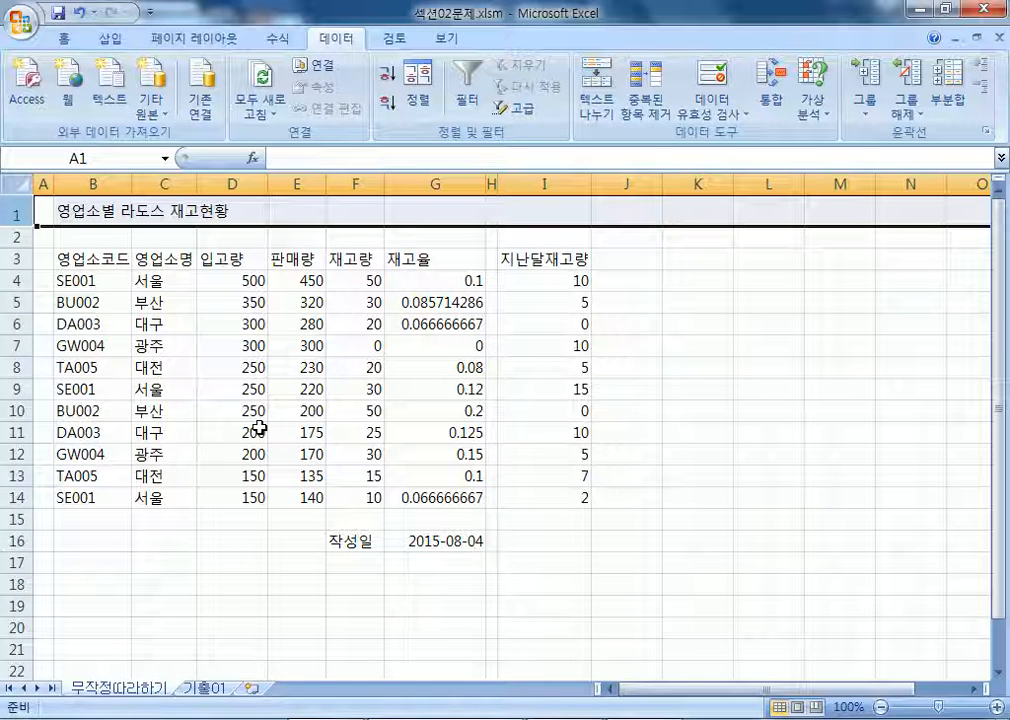
# Step: Reopen the width setting of column A and apply the value 2 again
pyautogui.rightClick(43, 185)
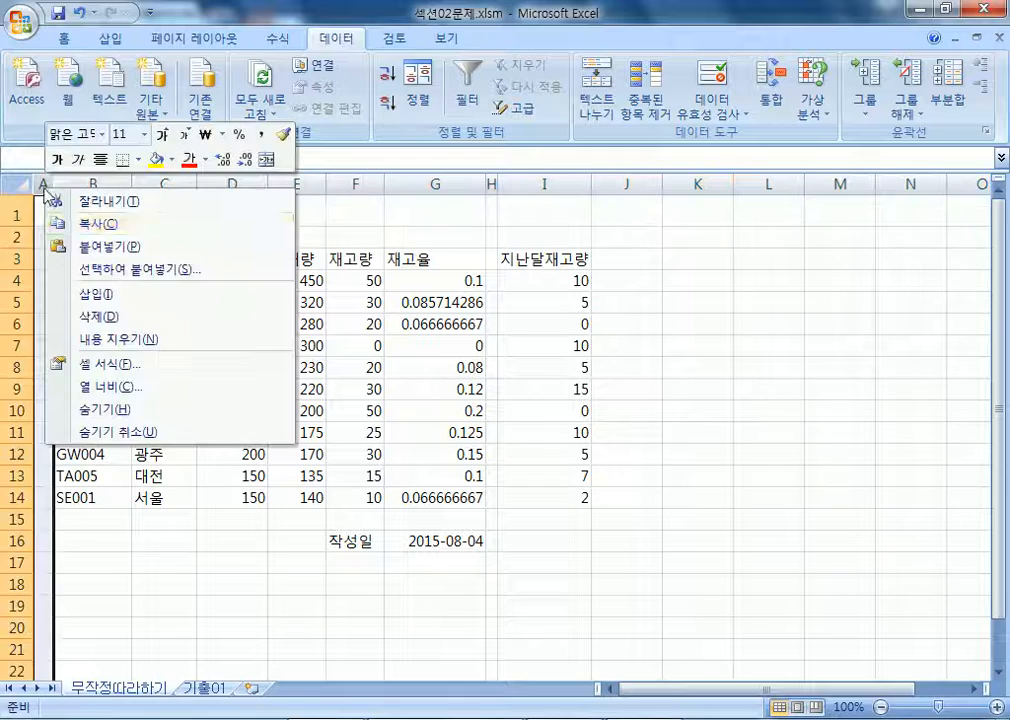
pyautogui.click(108, 386)
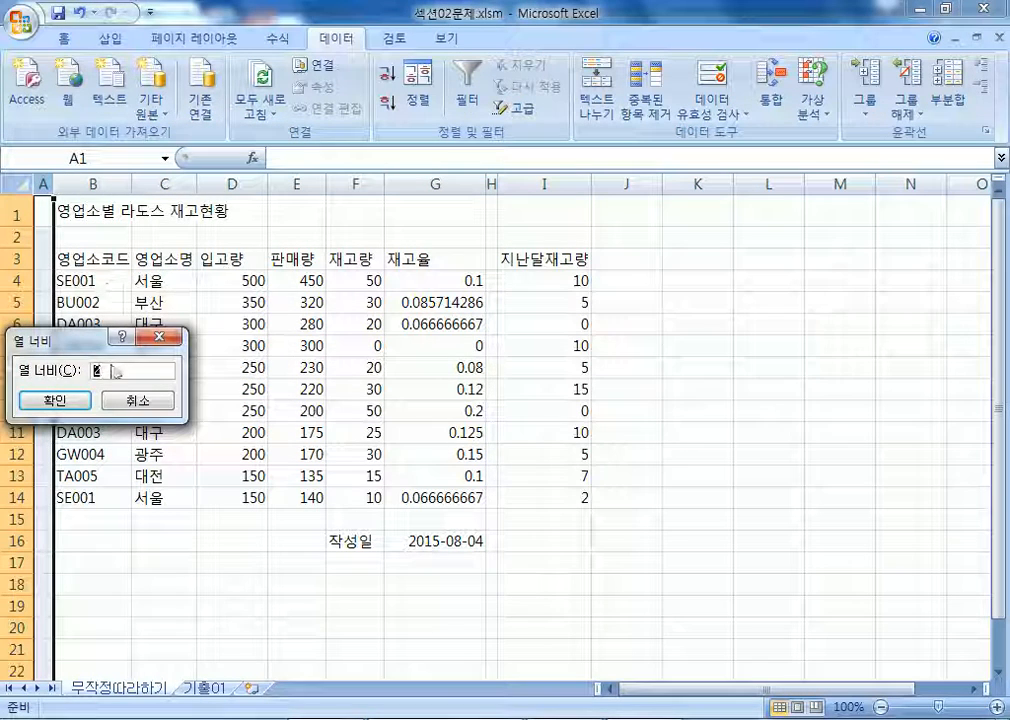
pyautogui.moveTo(60, 338); pyautogui.dragTo(388, 194)
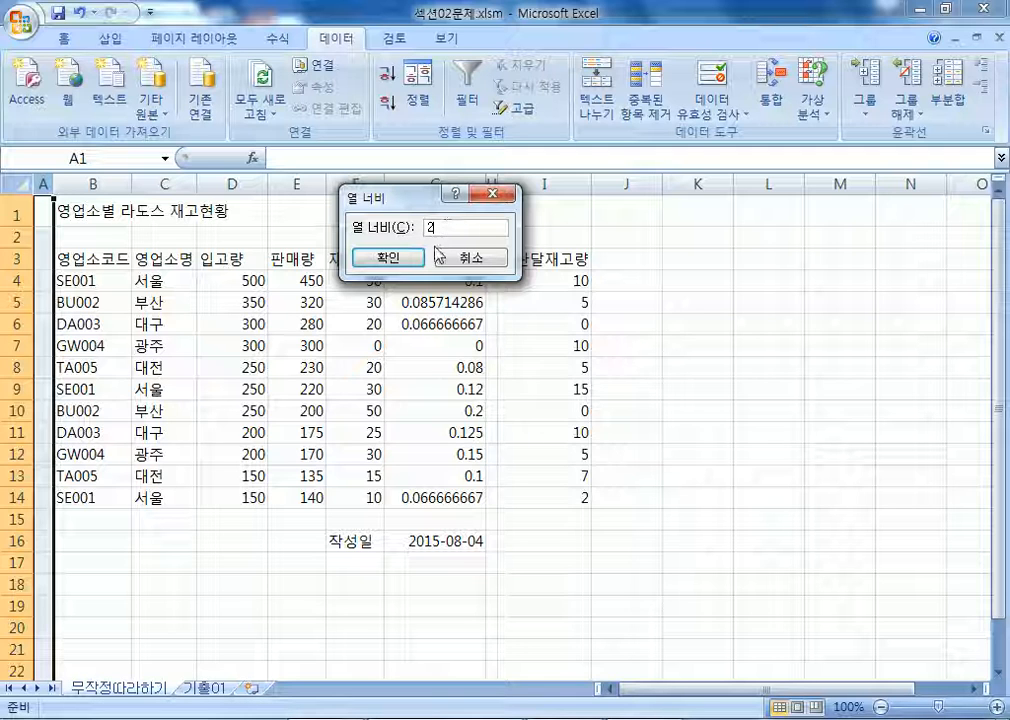
pyautogui.click(392, 256)
# Step: Reopen the height setting of row 1 and apply the value 24 again
pyautogui.click(10, 215)
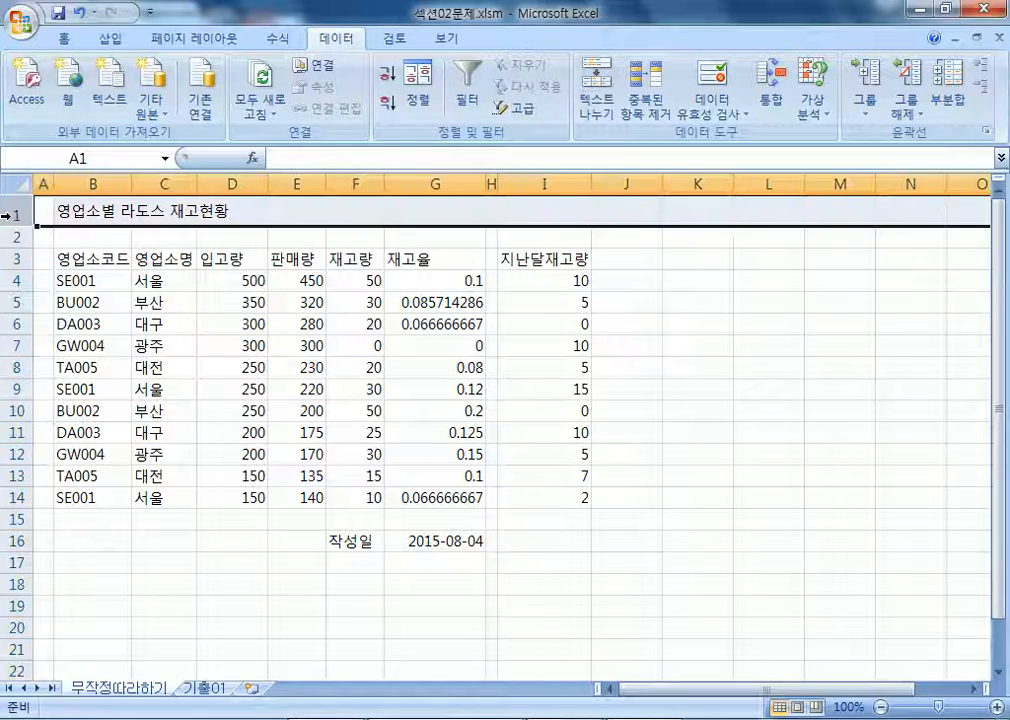
pyautogui.rightClick(10, 215)
pyautogui.click(100, 414)
pyautogui.moveTo(137, 345); pyautogui.dragTo(220, 312)
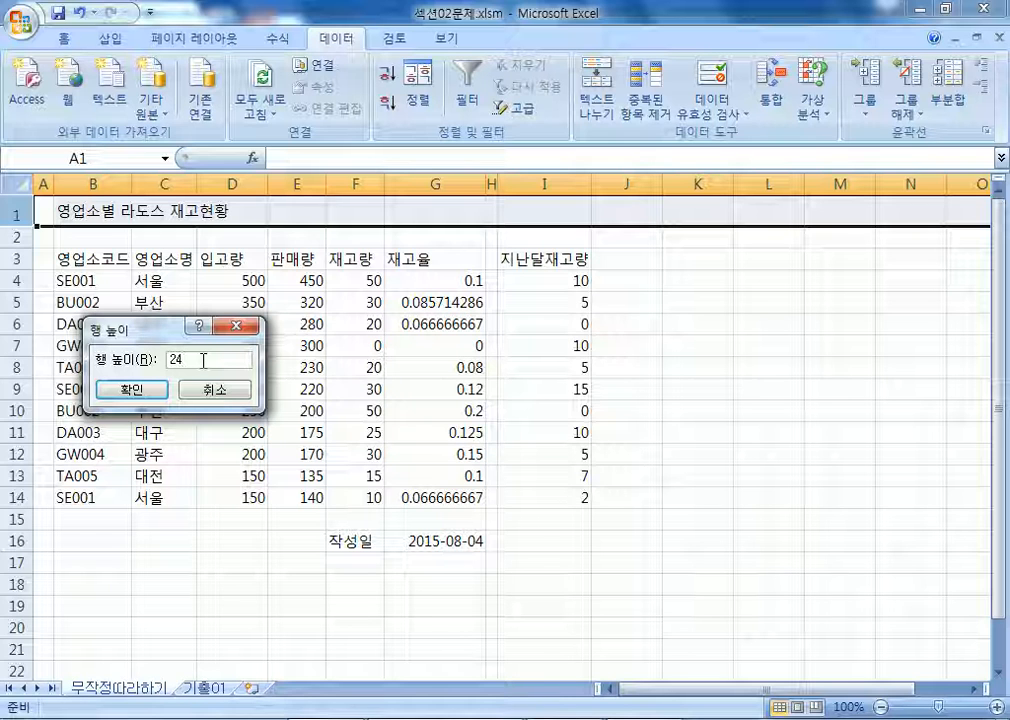
pyautogui.click(102, 395)
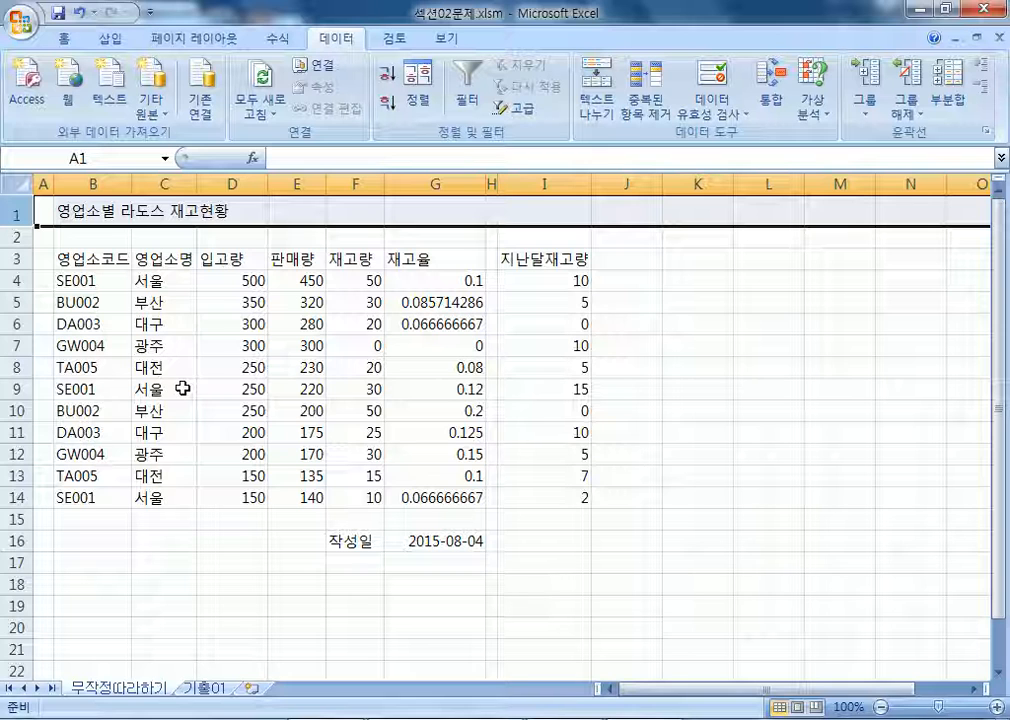
# Step: Select the 영업소코드 values in B4:B14 and enlarge the sheet to 220%
pyautogui.click(72, 281)
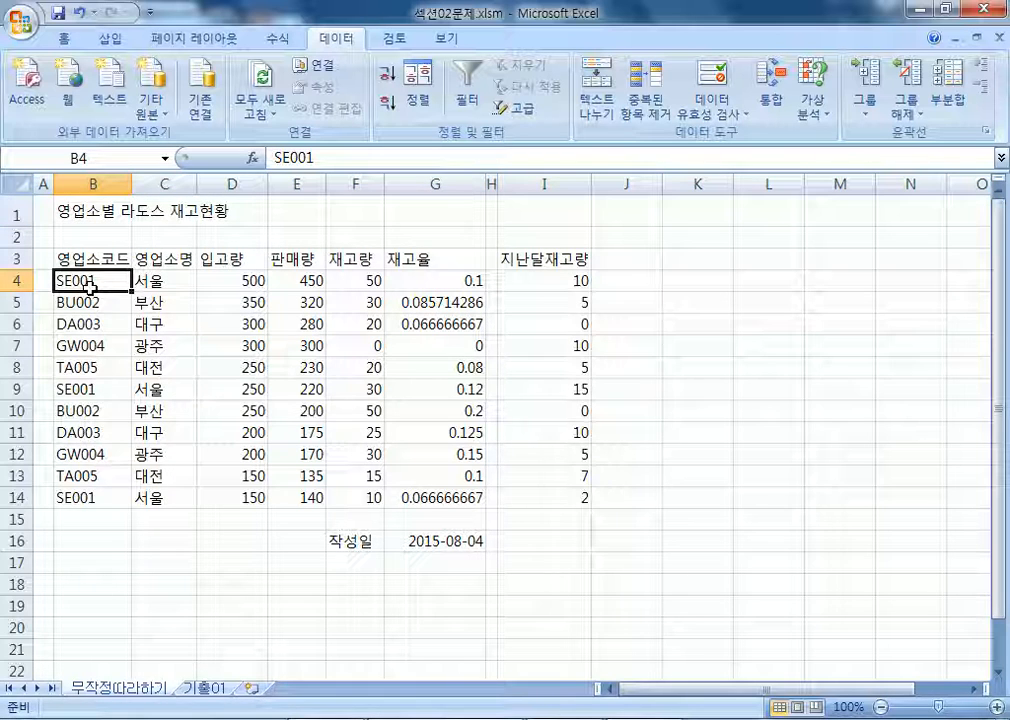
pyautogui.moveTo(90, 283); pyautogui.dragTo(95, 497)
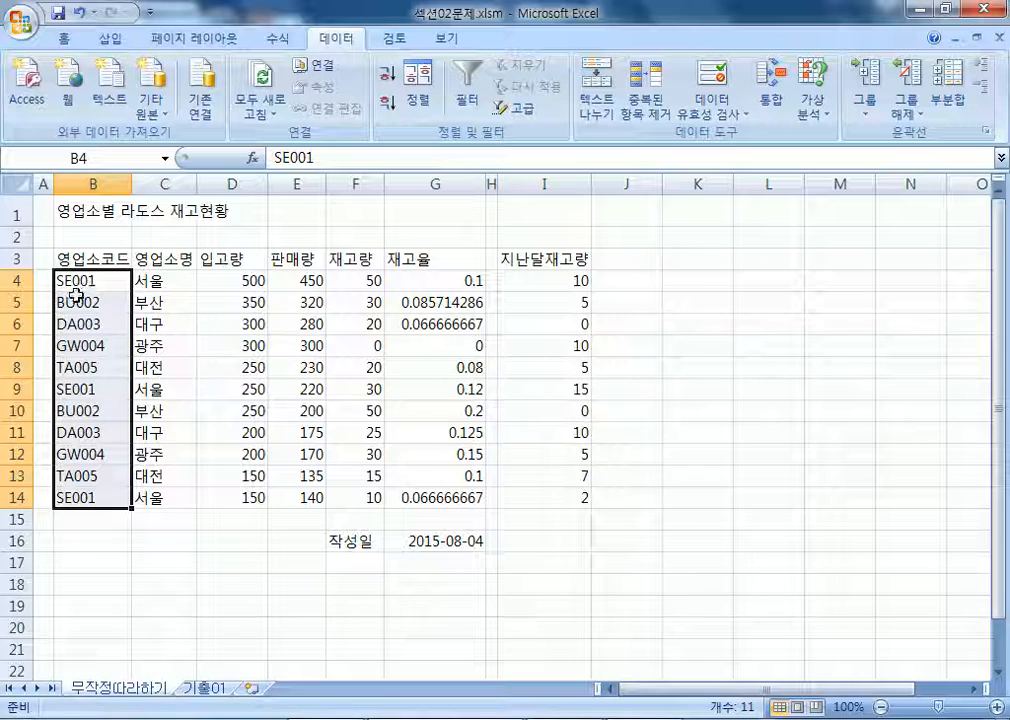
pyautogui.keyDown('ctrl'); pyautogui.scroll(8, 76, 296); pyautogui.keyUp('ctrl')
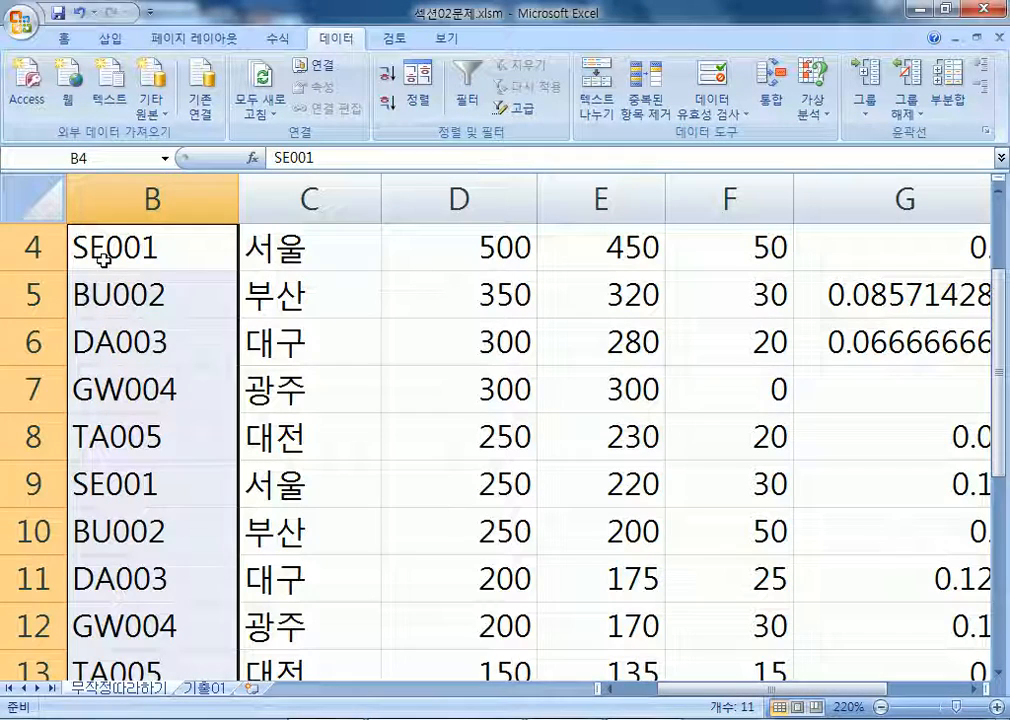
# Step: Try inserting a hyphen after SE in the branch code in cell B4
pyautogui.press('Left')
pyautogui.press('Right')
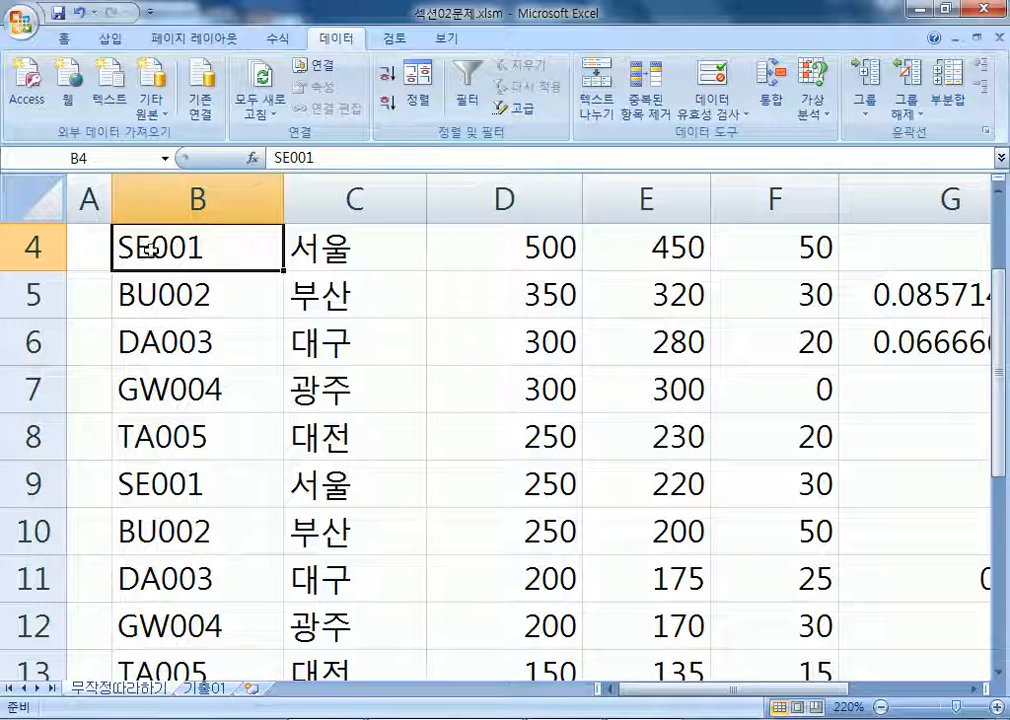
pyautogui.doubleClick(150, 252)
pyautogui.write('-')
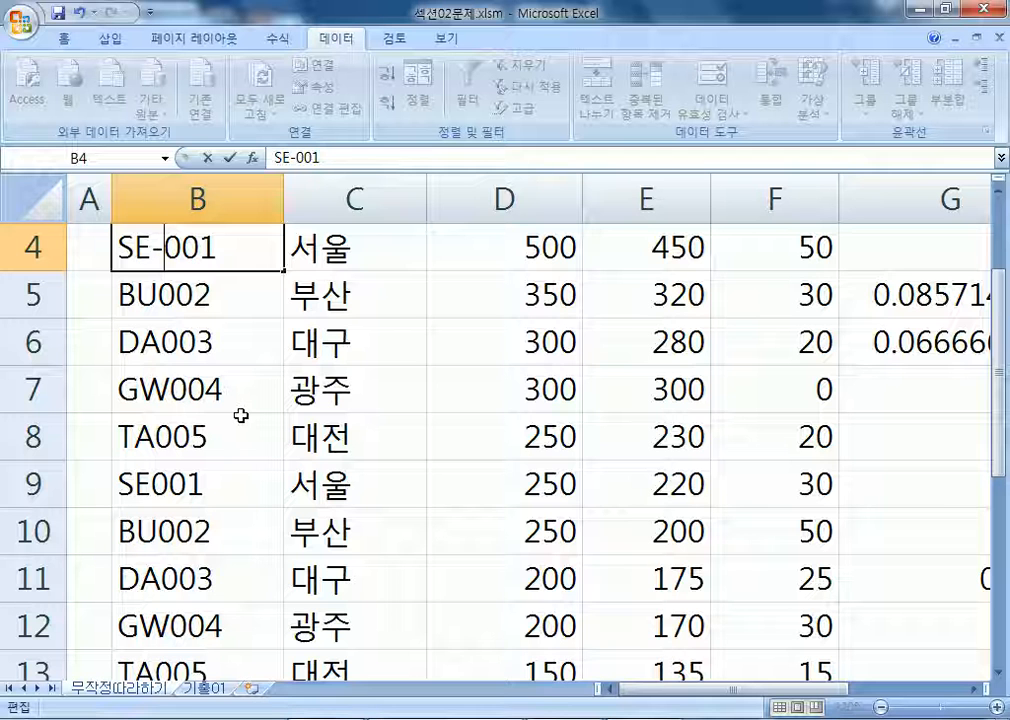
pyautogui.press('BackSpace')
pyautogui.hotkey('ctrl', 'Return')
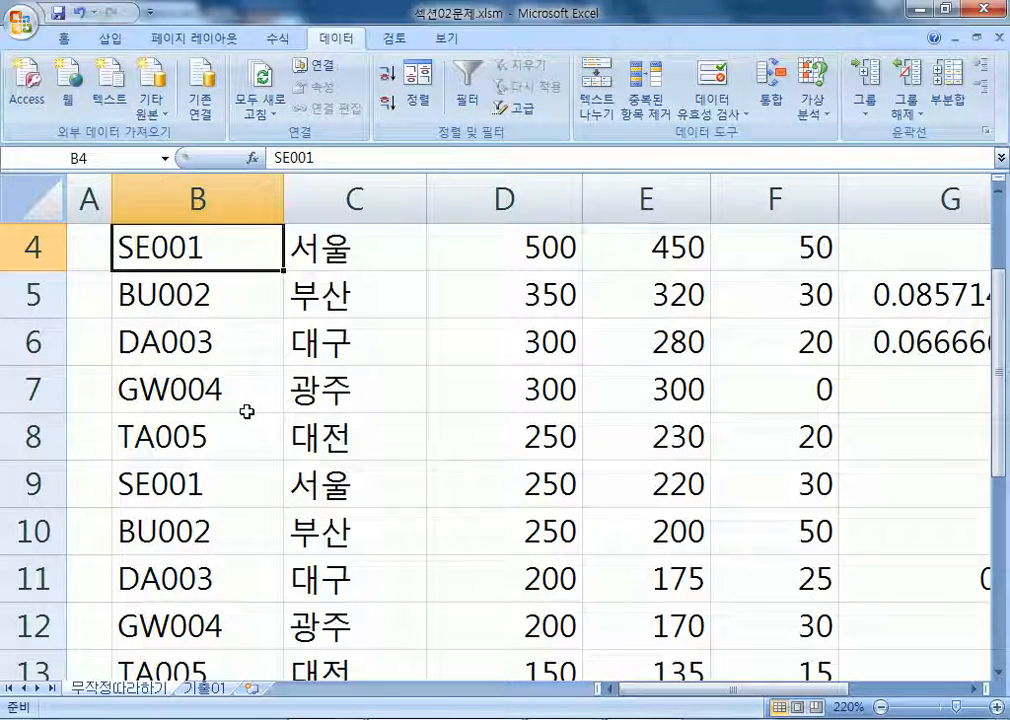
pyautogui.scroll(1, 250, 406)
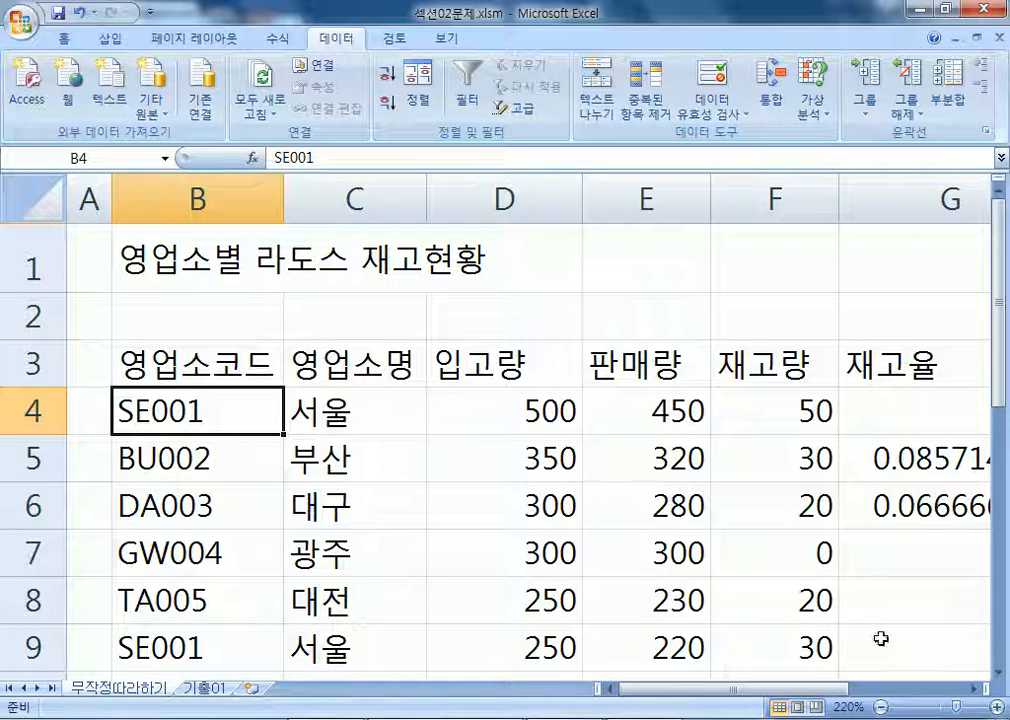
pyautogui.click(997, 673)
pyautogui.scroll(-2, 305, 375)
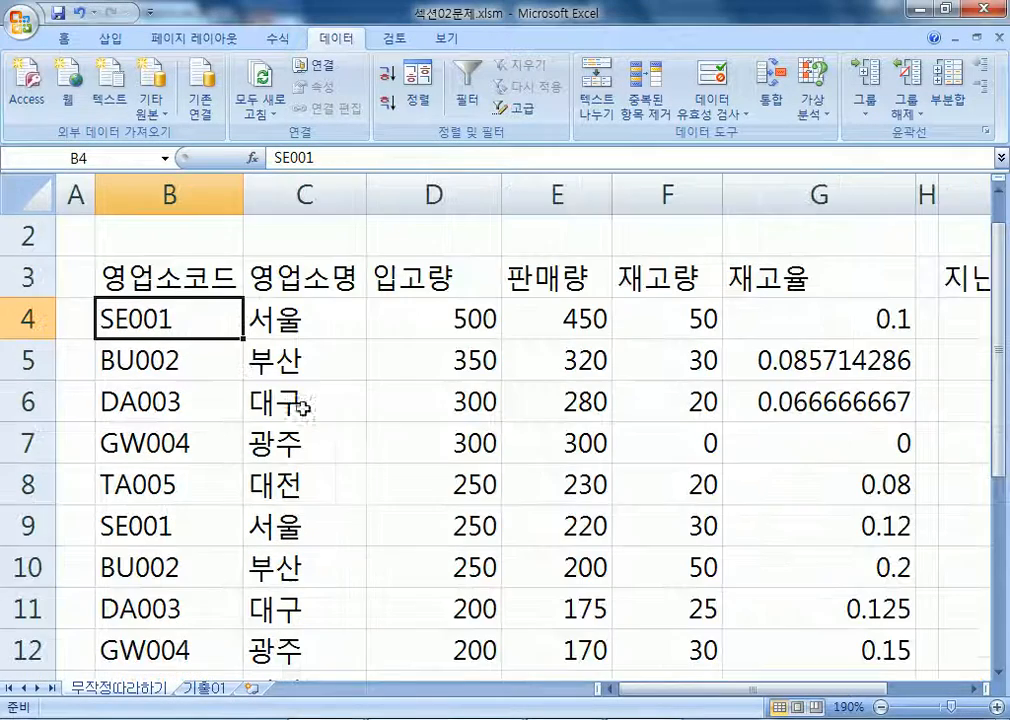
# Step: Switch to the Notepad notes and add the heading "* 셀의 내용을 수정하는 방법" below the numbered list, after a blank line
pyautogui.hotkey('alt', 'Tab')
pyautogui.click(425, 518)
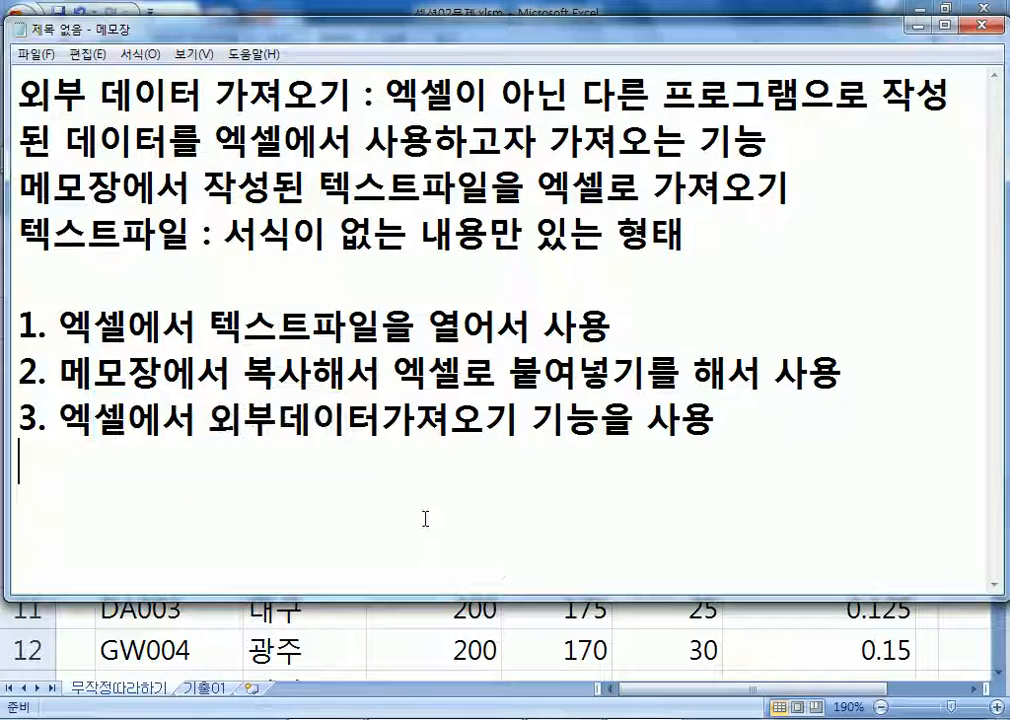
pyautogui.press('Return')
pyautogui.write('* 셀을')
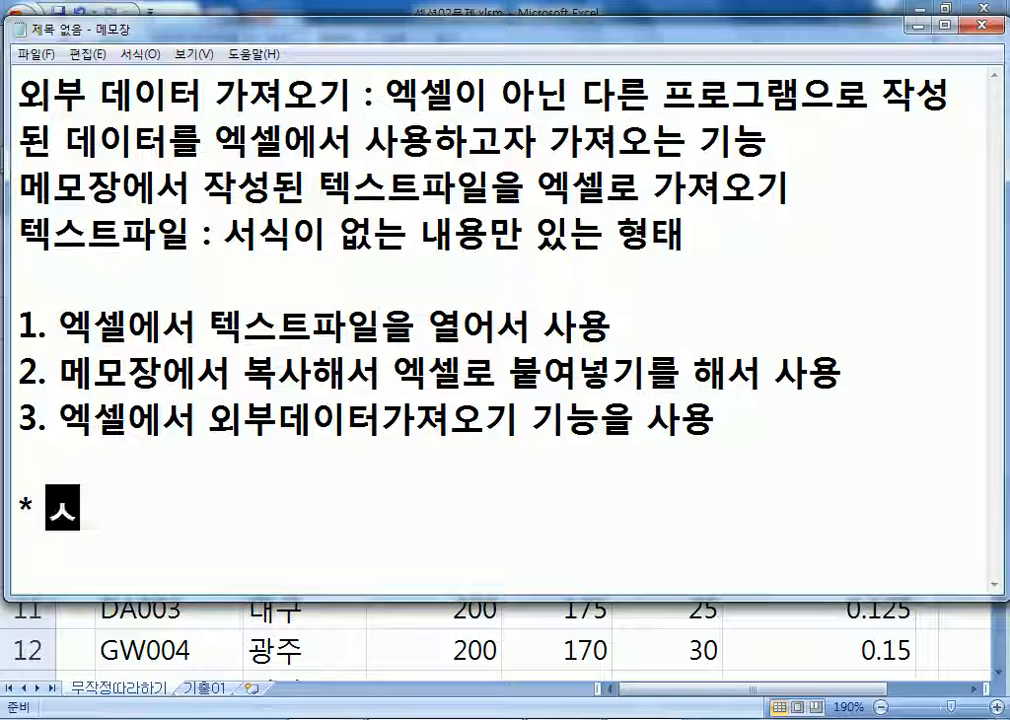
pyautogui.press('BackSpace')
pyautogui.write('의')
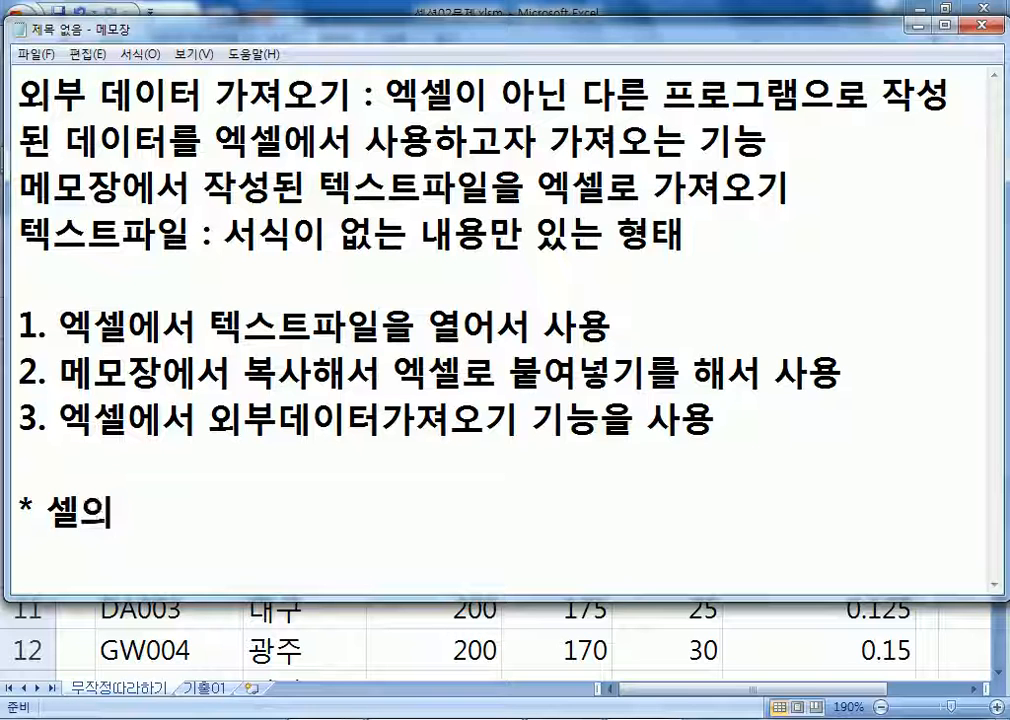
pyautogui.write(' 내용을 수정')
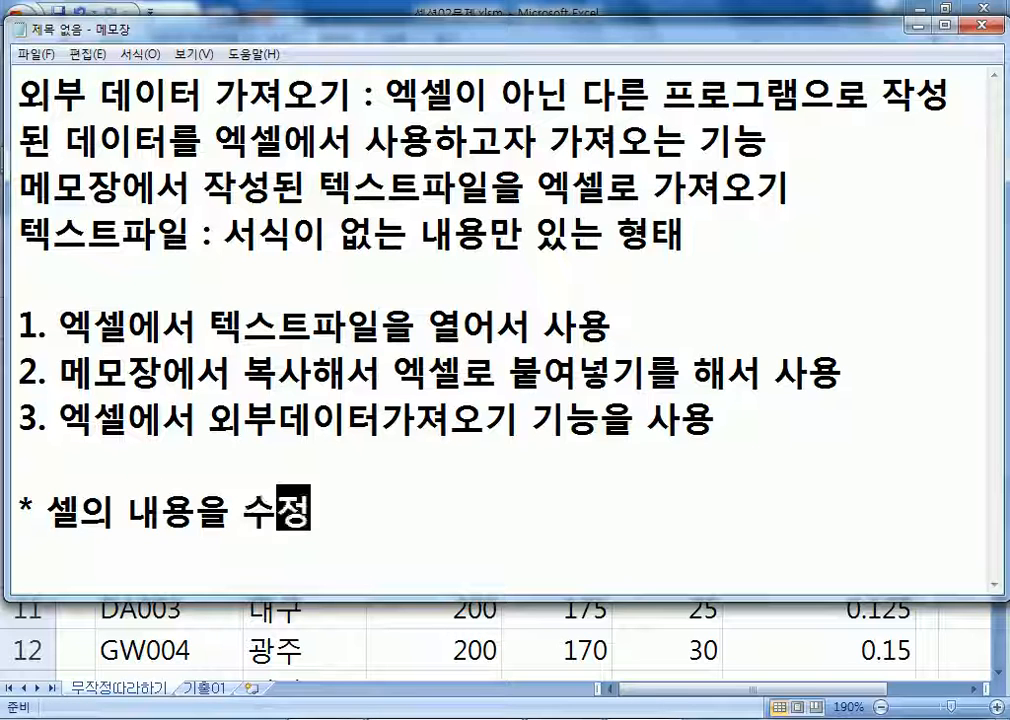
pyautogui.write('하는 바업')
pyautogui.press('BackSpace')
pyautogui.press('BackSpace')
pyautogui.press('BackSpace')
pyautogui.press('BackSpace')
pyautogui.write('버ㅏㅂ')
pyautogui.press('BackSpace')
pyautogui.press('BackSpace')
pyautogui.press('BackSpace')
pyautogui.write('방법')
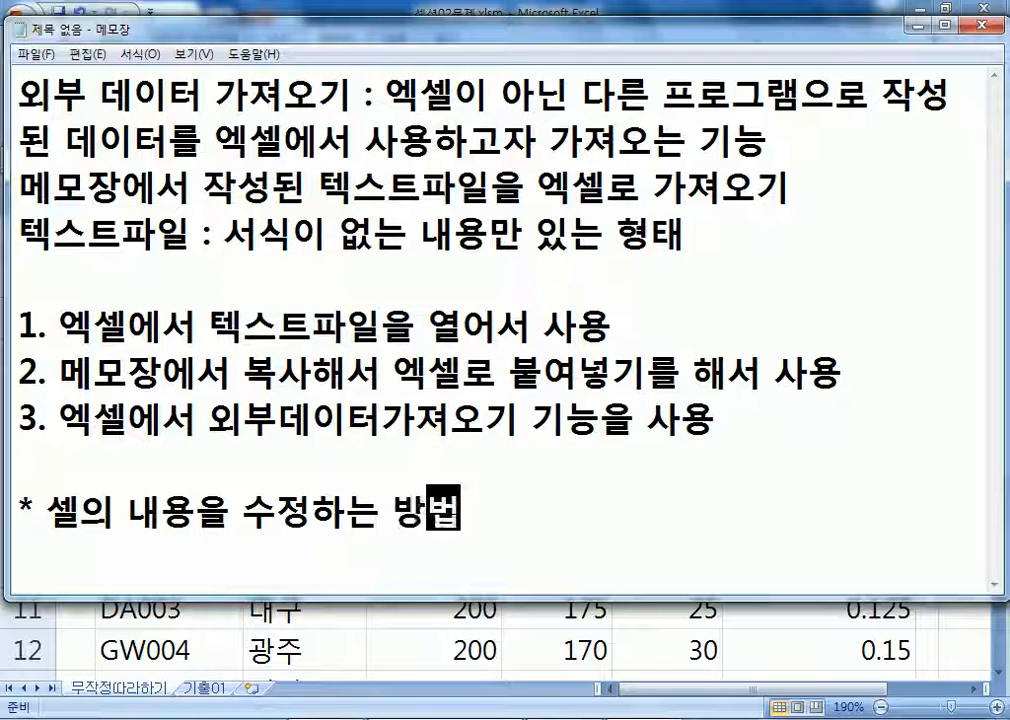
# Step: Add the first list item "1. 셀을 더블클릭해서 수정" under the new heading
pyautogui.press('Return')
pyautogui.write('1.')
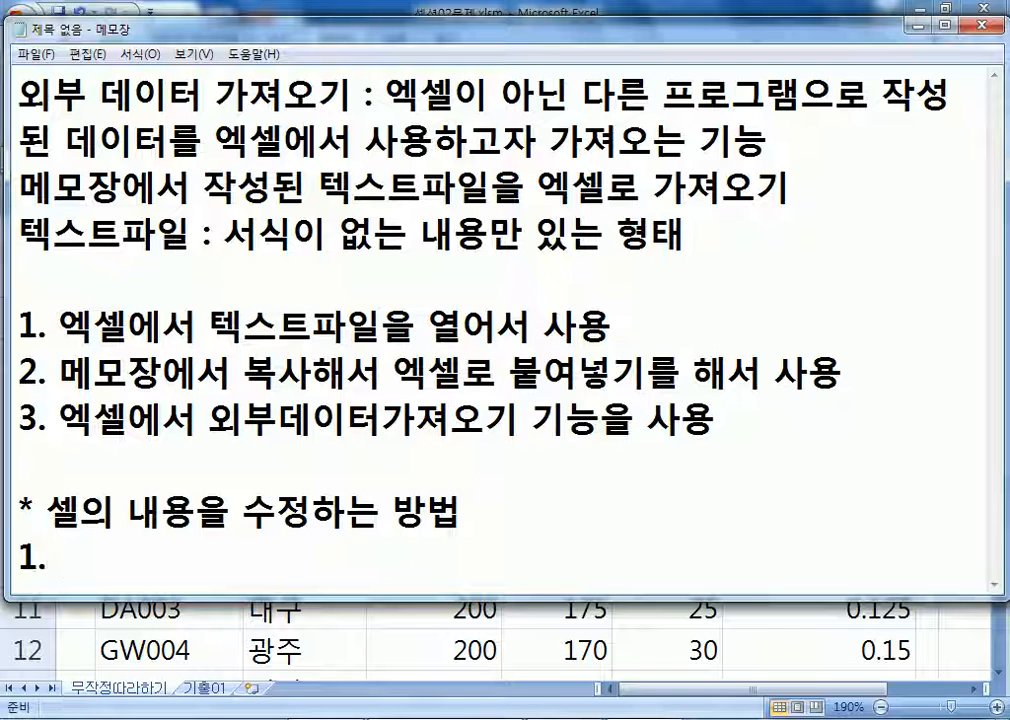
pyautogui.scroll(-3, 437, 510)
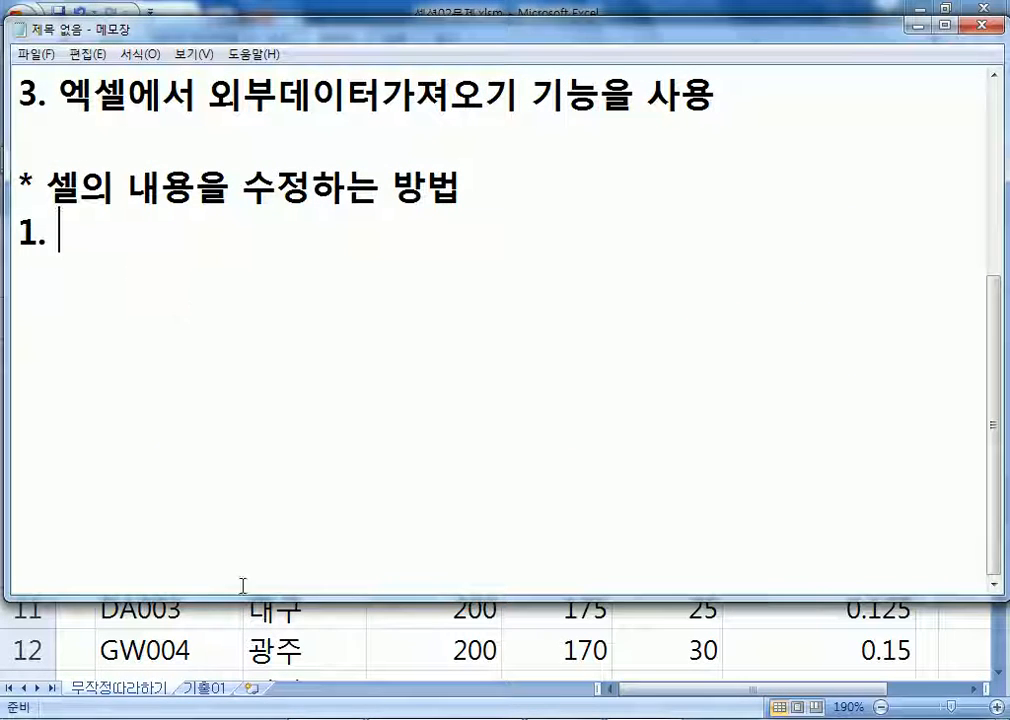
pyautogui.click(164, 556)
pyautogui.press('Return')
pyautogui.press('Return')
pyautogui.click(151, 138)
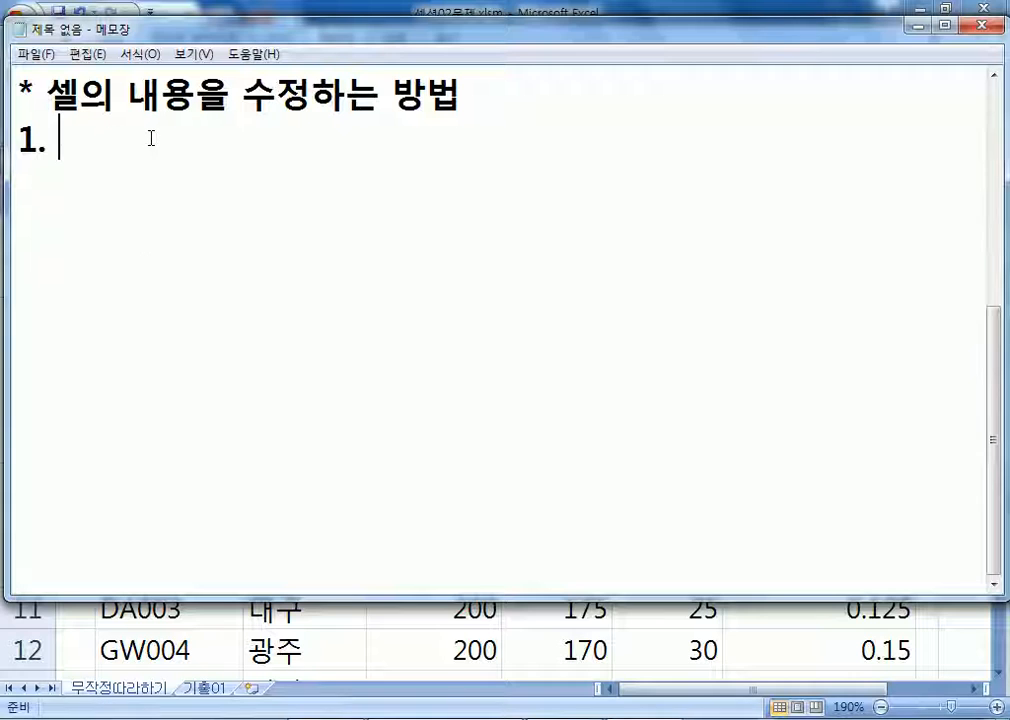
pyautogui.write('셀을 ')
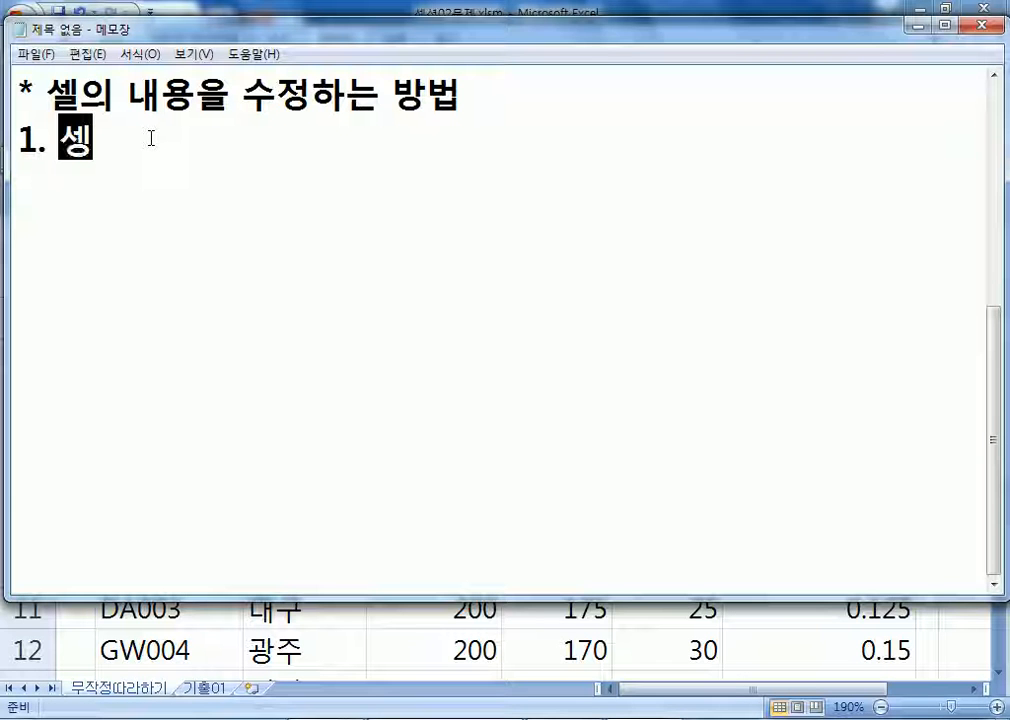
pyautogui.write('더블클릭')
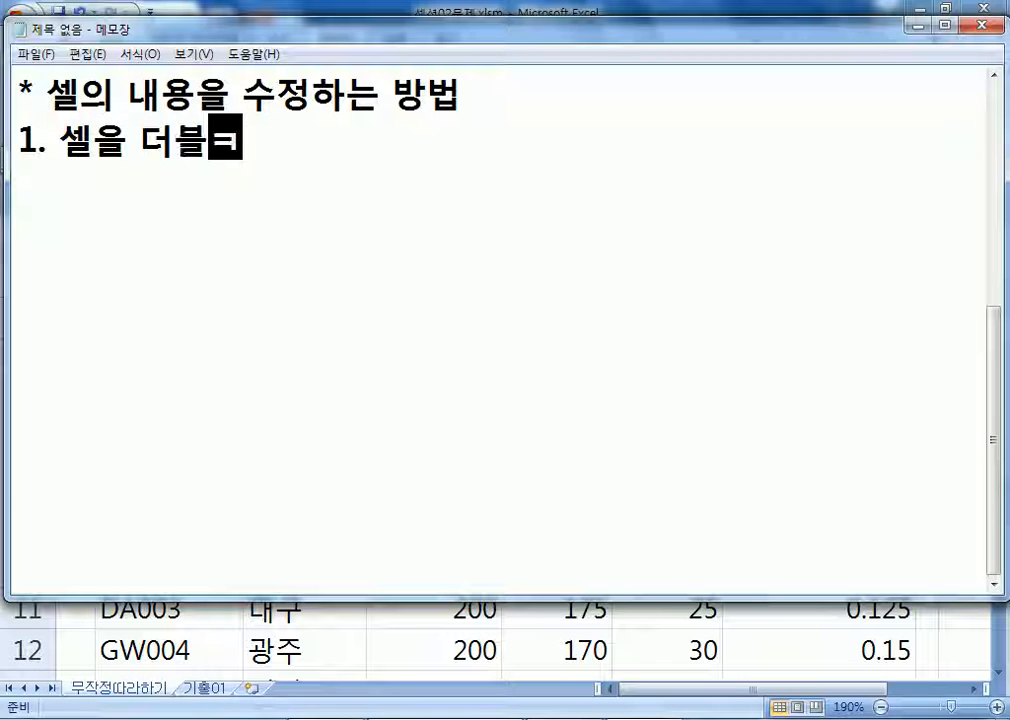
pyautogui.write('해서 수정')
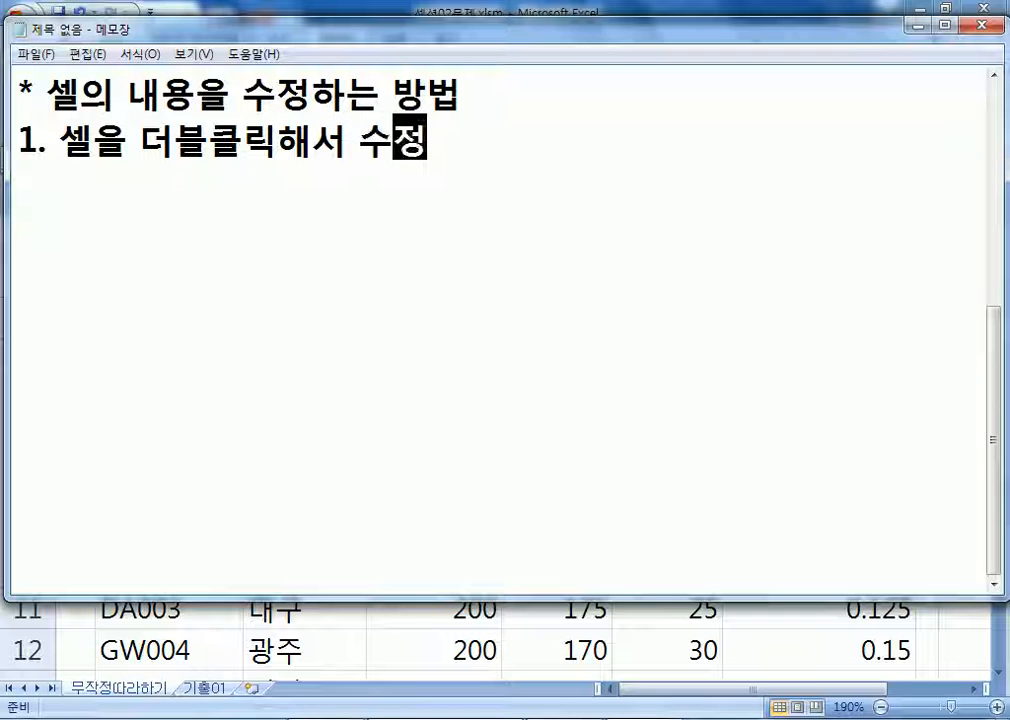
# Step: Add the second list item "2. F2키를 눌러서 수정" on a new line
pyautogui.press('Return')
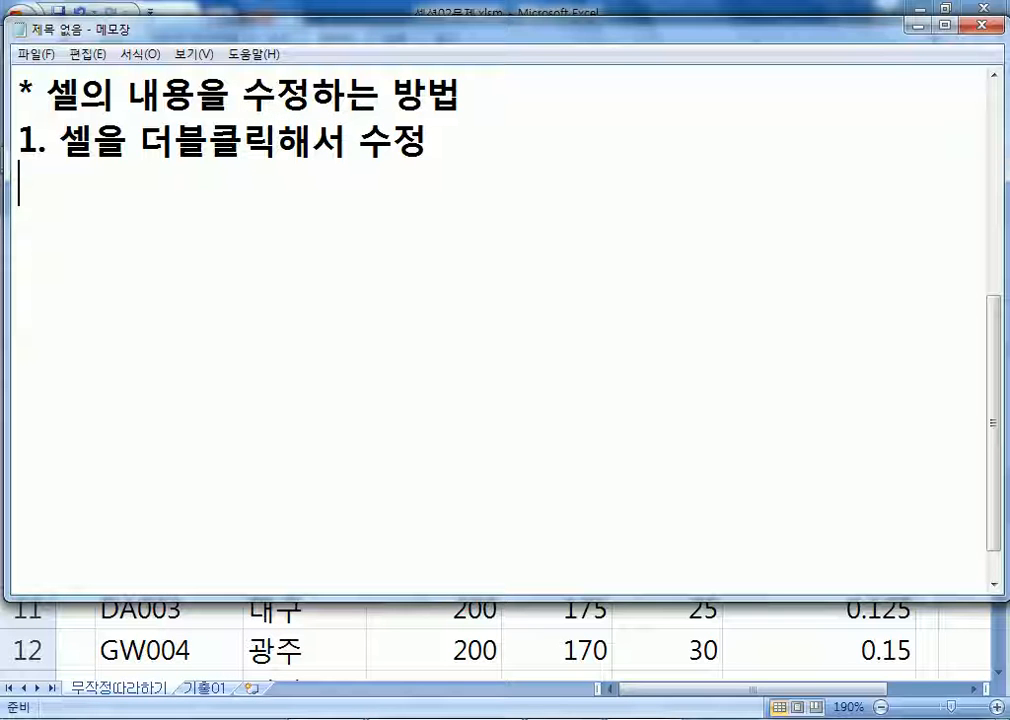
pyautogui.write('2. ')
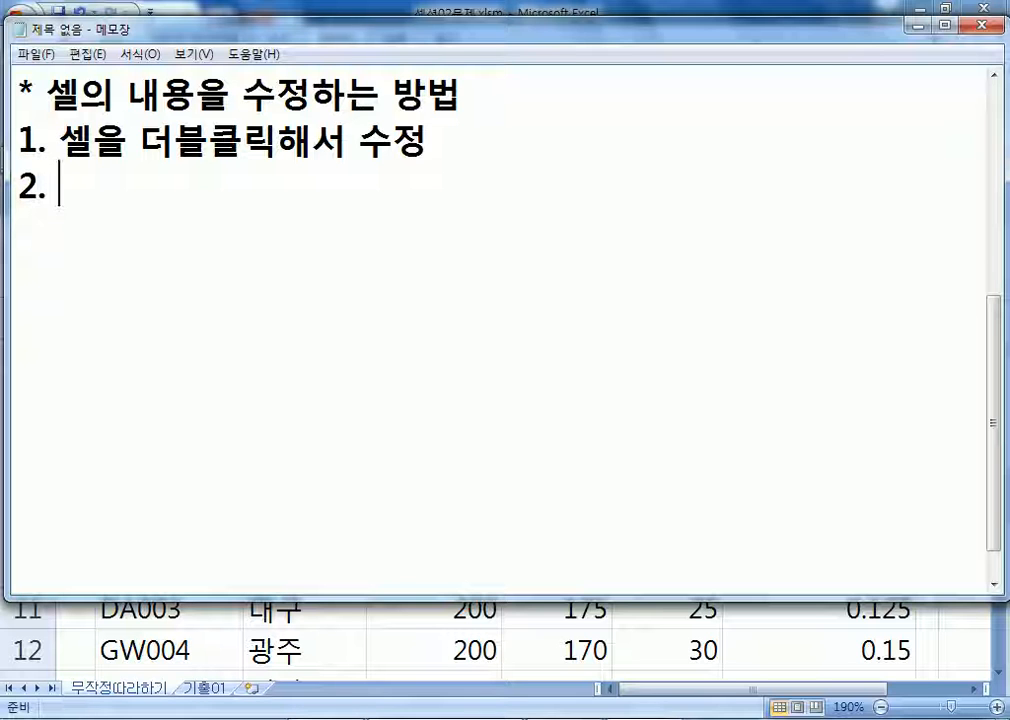
pyautogui.write('F2키를 눌러서 수')
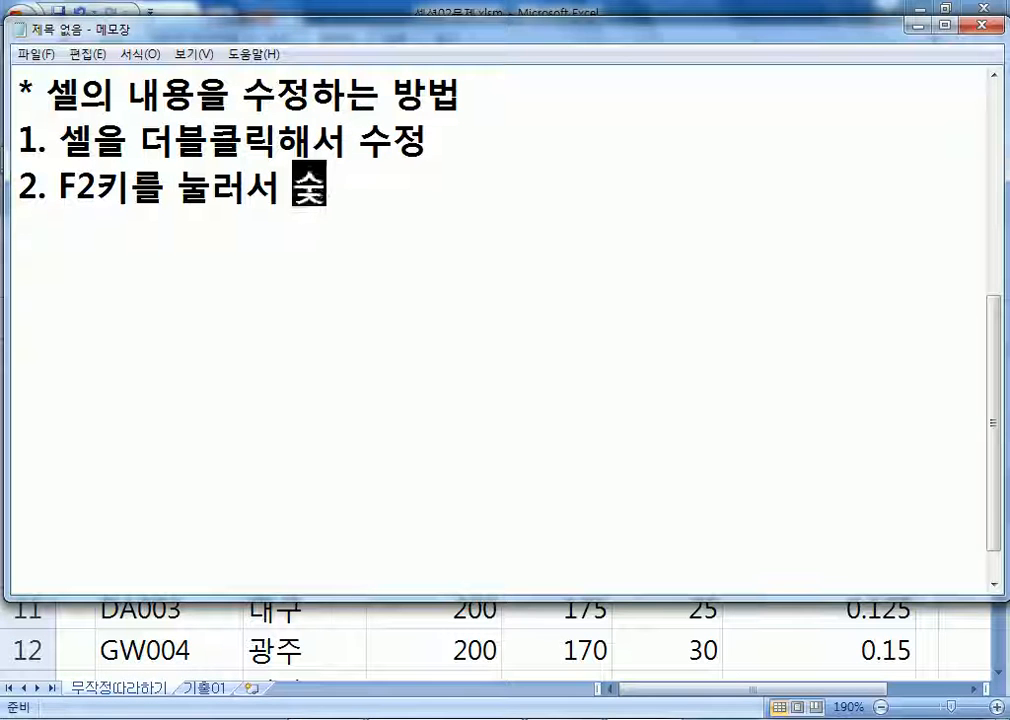
pyautogui.write('정')
# Step: Add the third list item "3. 수식입력줄을 클릭해서 수정" on a new line
pyautogui.press('Return')
pyautogui.write('3. 수식입주')
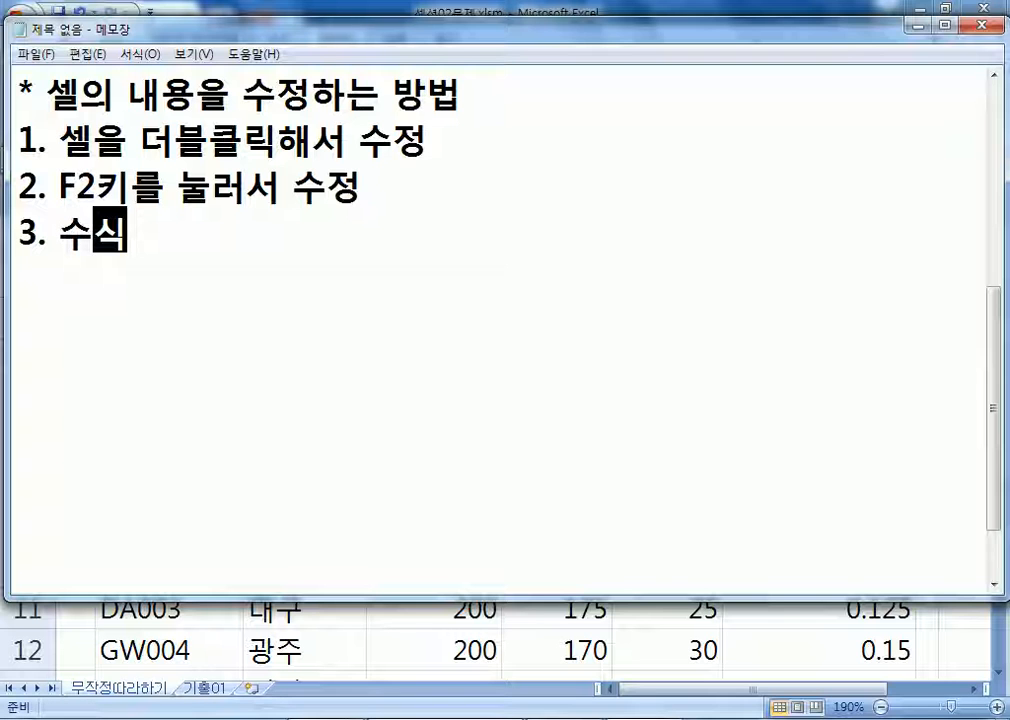
pyautogui.press('BackSpace')
pyautogui.press('BackSpace')
pyautogui.write('력중')
pyautogui.press('BackSpace')
pyautogui.write('줄을 클리릭해서 수정')
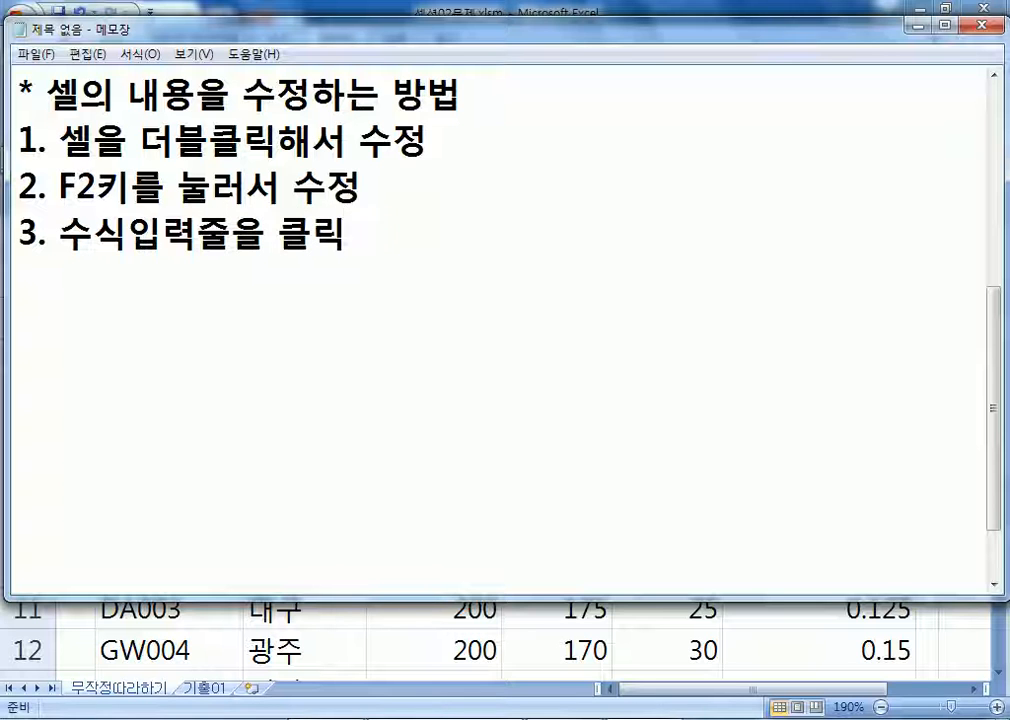
# Step: Add the fourth list item "4. 새로 입력하기" to the notes and switch back to the Excel workbook
pyautogui.press('Return')
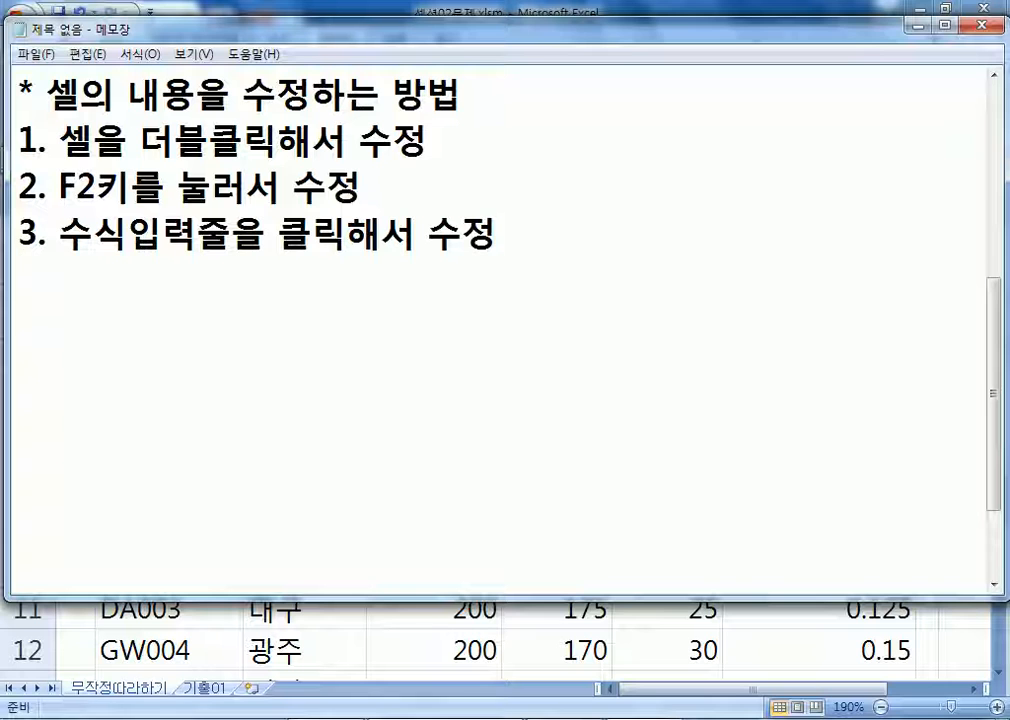
pyautogui.write('4. 새로 입력한')
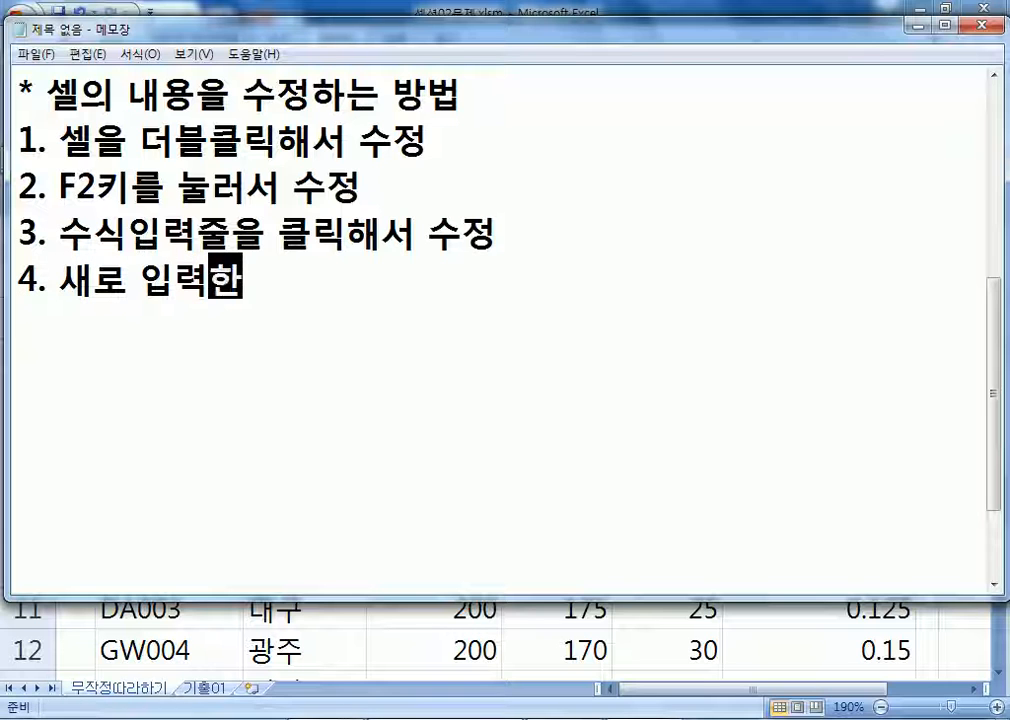
pyautogui.press('BackSpace')
pyautogui.write('기')
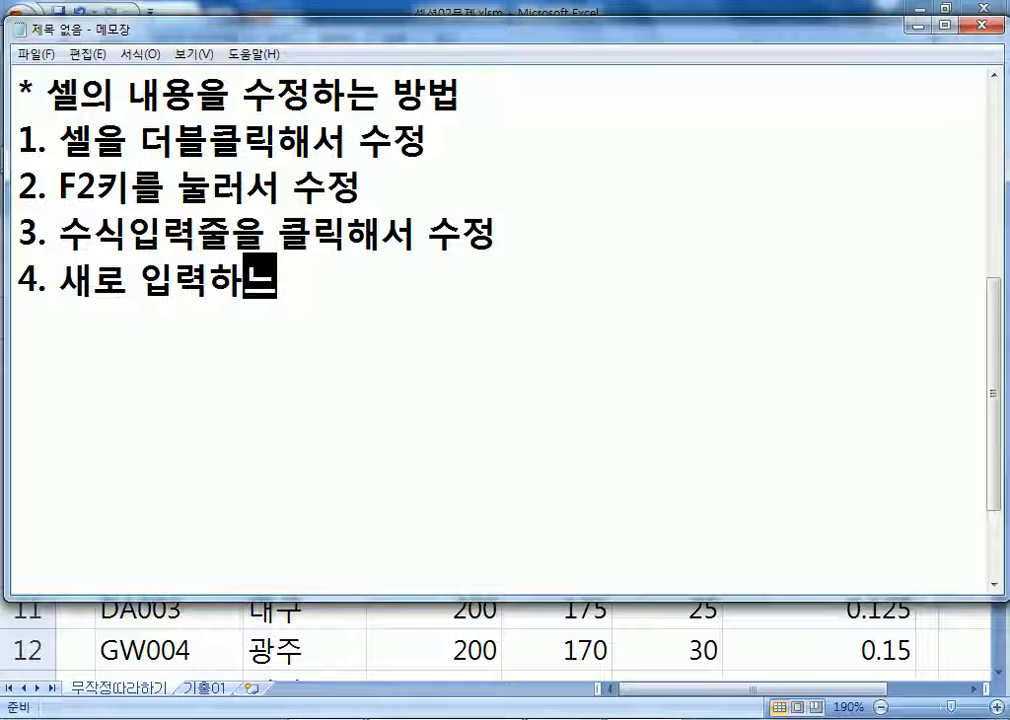
pyautogui.press('Return')
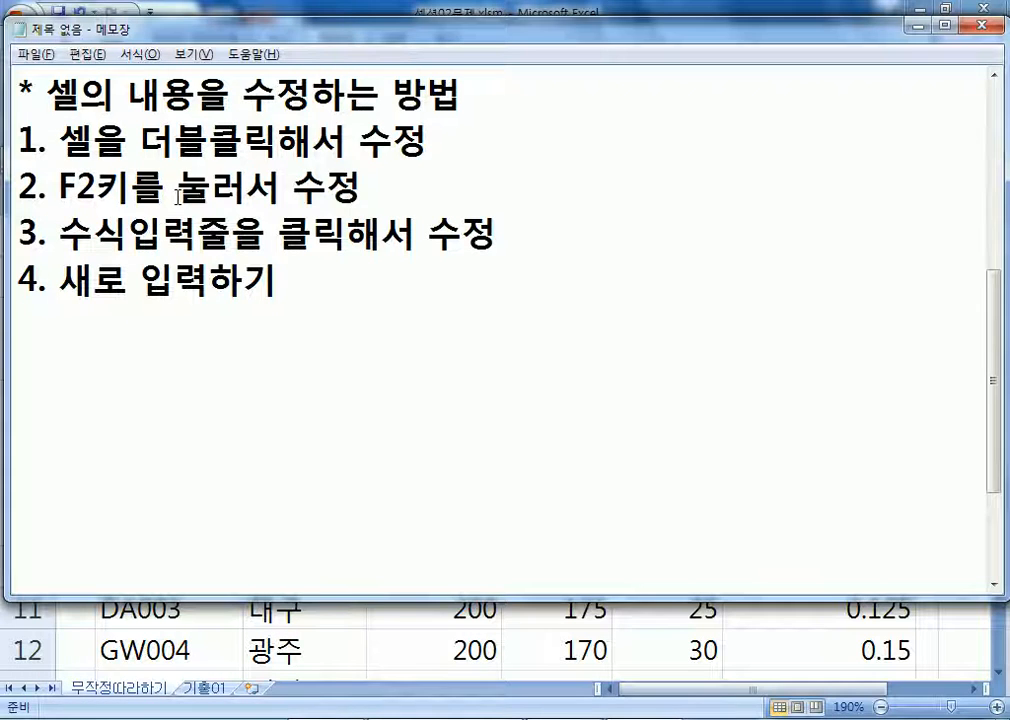
pyautogui.hotkey('alt', 'Tab')
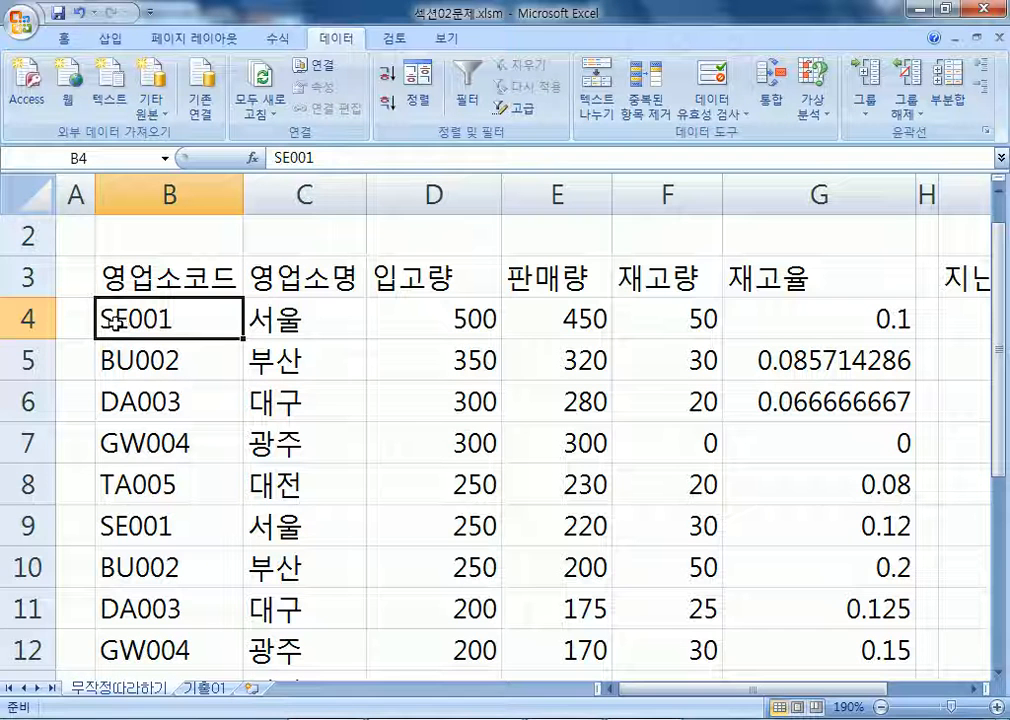
# Step: Try two ways of opening cell B4 for in-cell editing
pyautogui.doubleClick(189, 316)
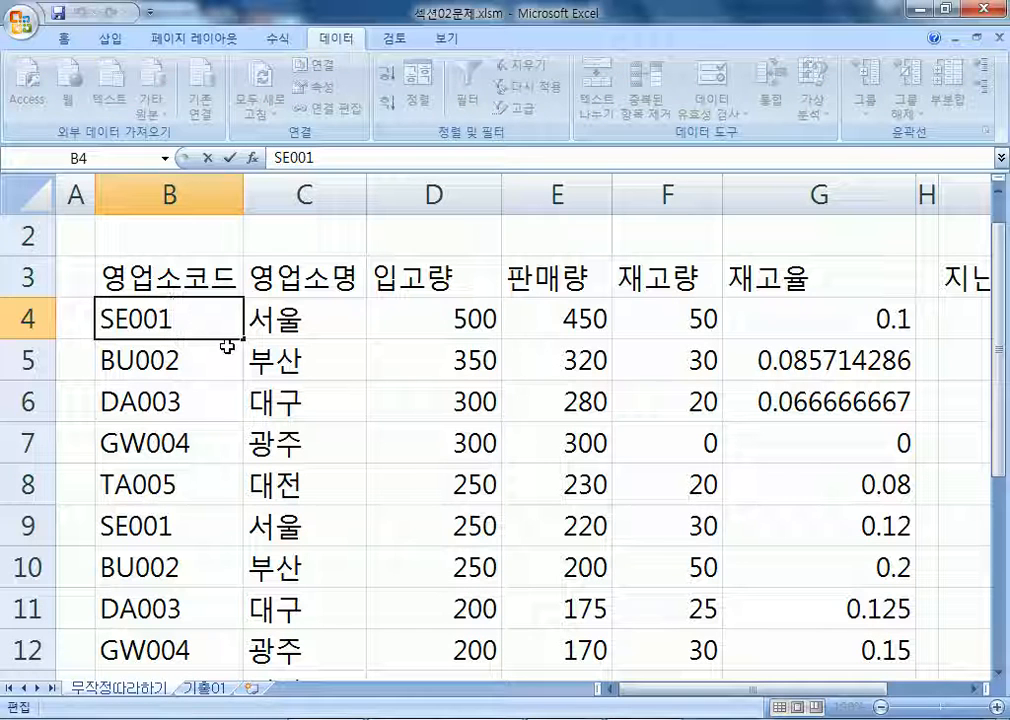
pyautogui.press('Escape')
pyautogui.press('F2')
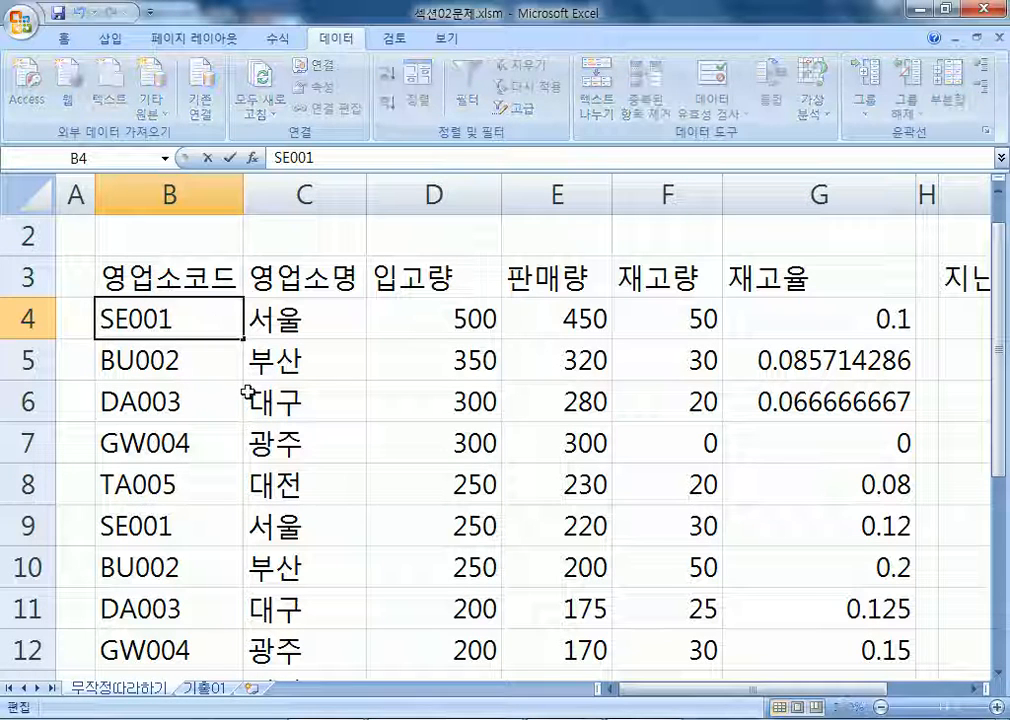
pyautogui.press('Escape')
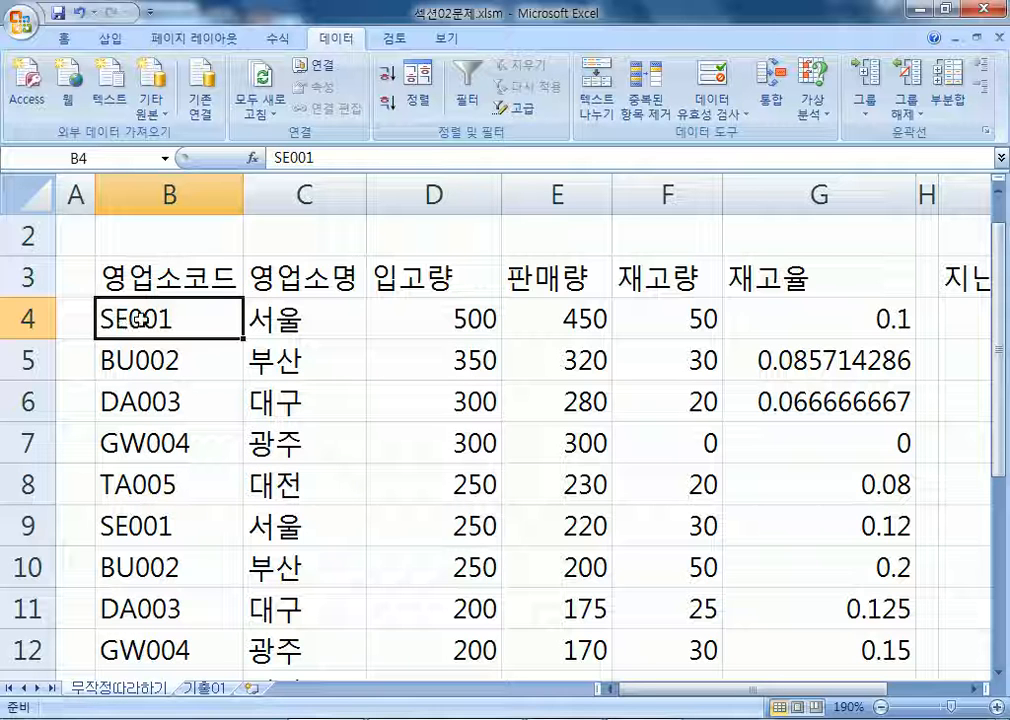
# Step: Insert a hyphen into the branch code in cell B4 so it reads SE-001
pyautogui.scroll(-5, 128, 318)
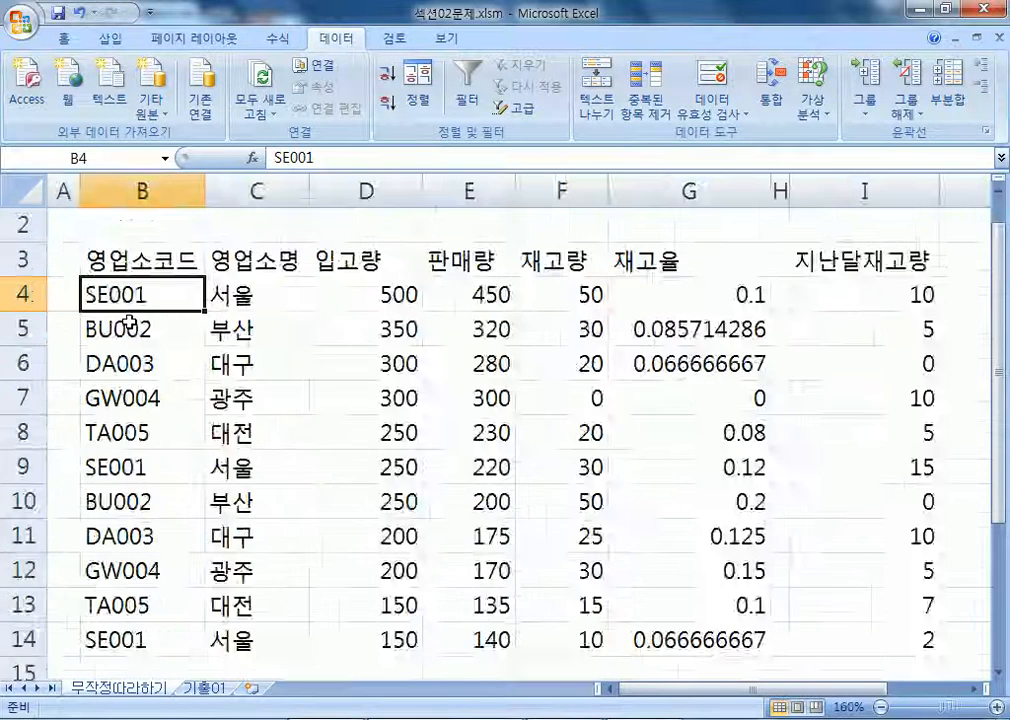
pyautogui.scroll(-1, 128, 321)
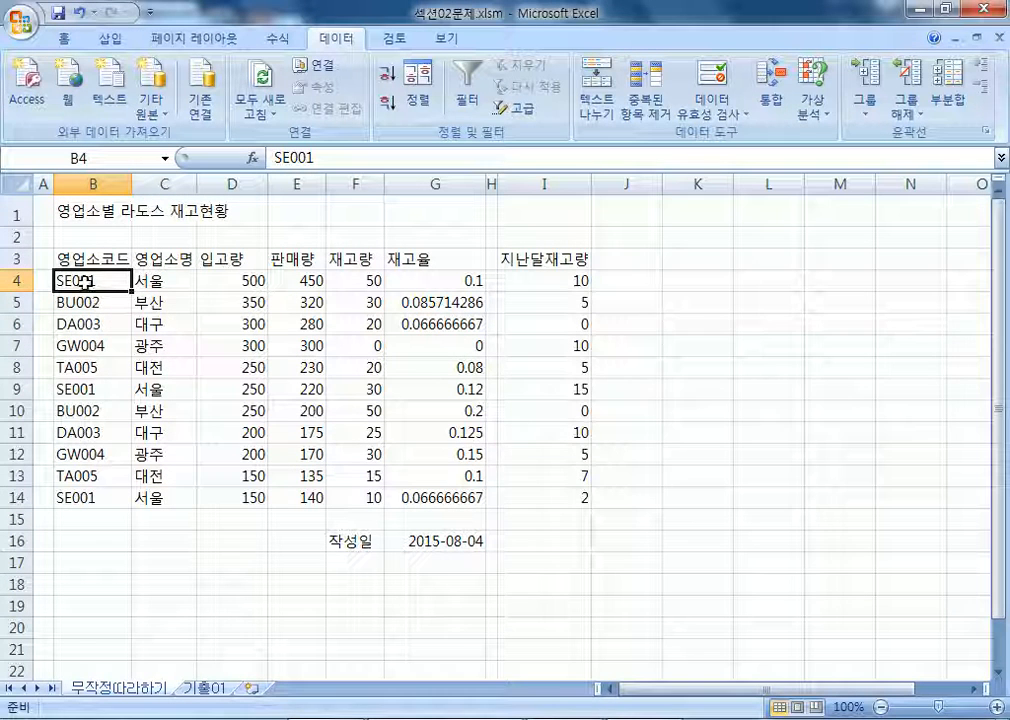
pyautogui.doubleClick(73, 280)
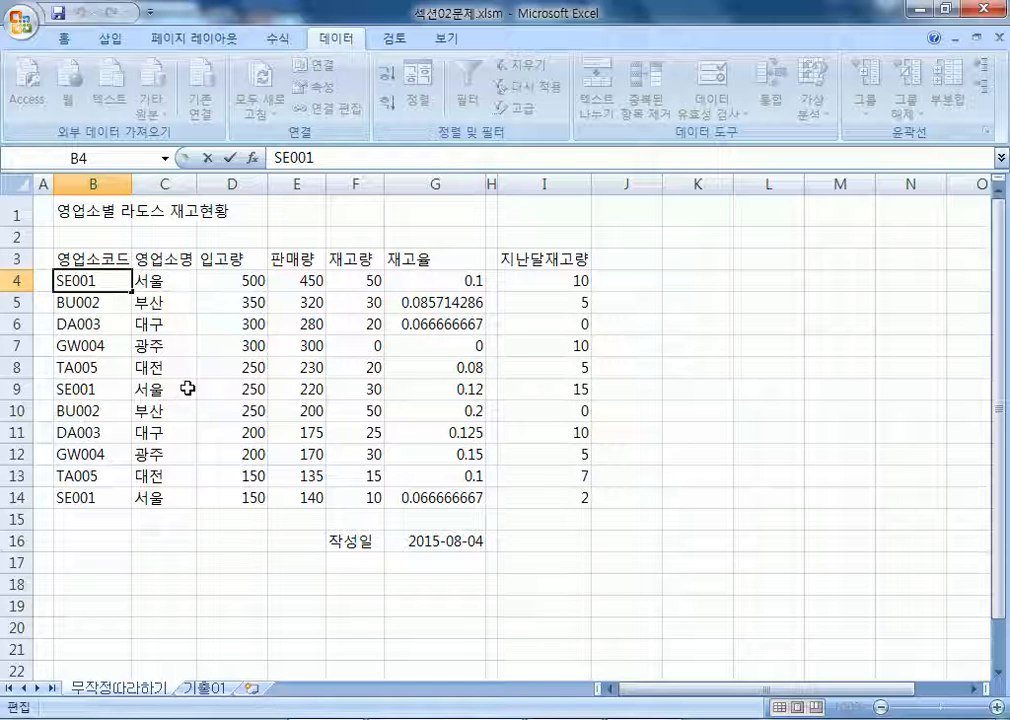
pyautogui.write('-')
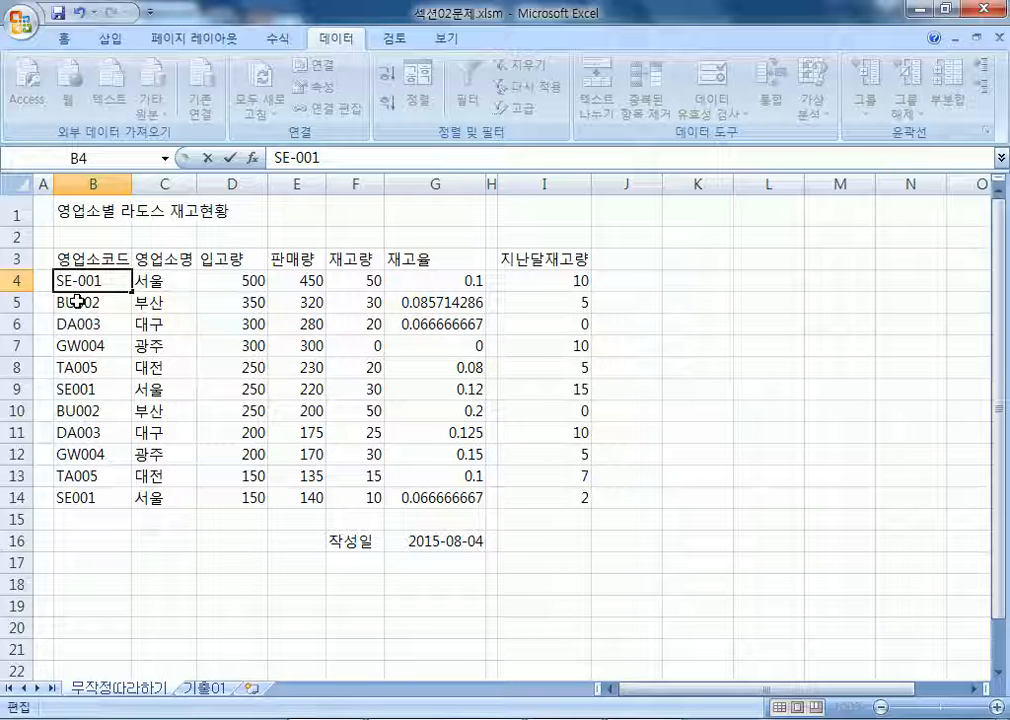
# Step: Insert hyphens into the branch codes in B5 and B6, making them BU-002 and DA-003
pyautogui.click(77, 301)
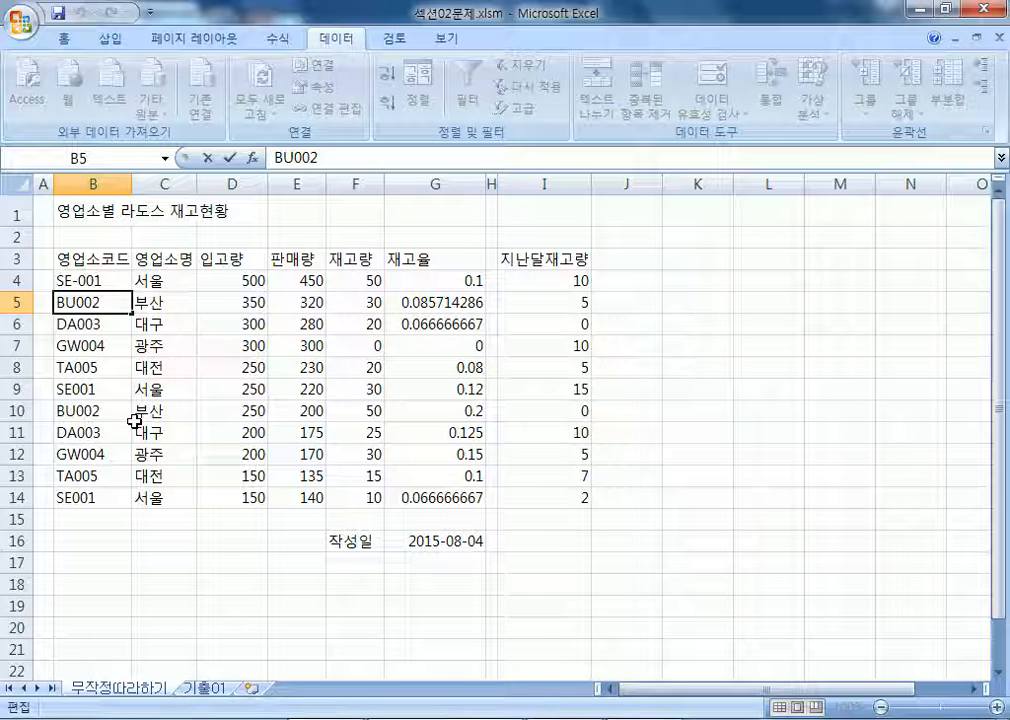
pyautogui.write('-')
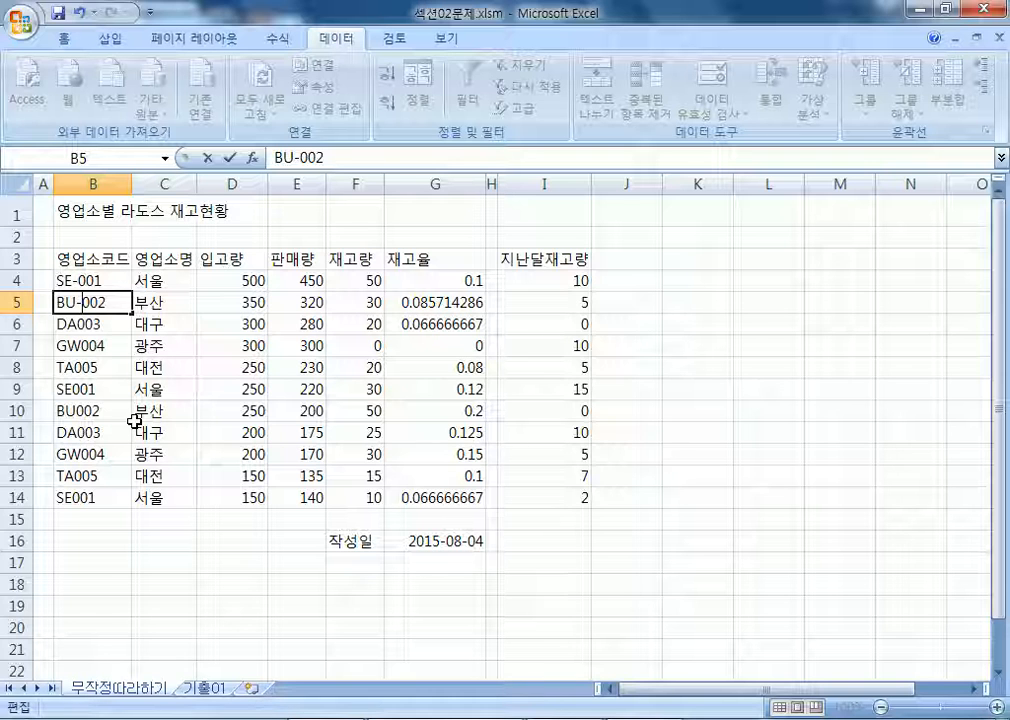
pyautogui.doubleClick(78, 326)
pyautogui.write('-')
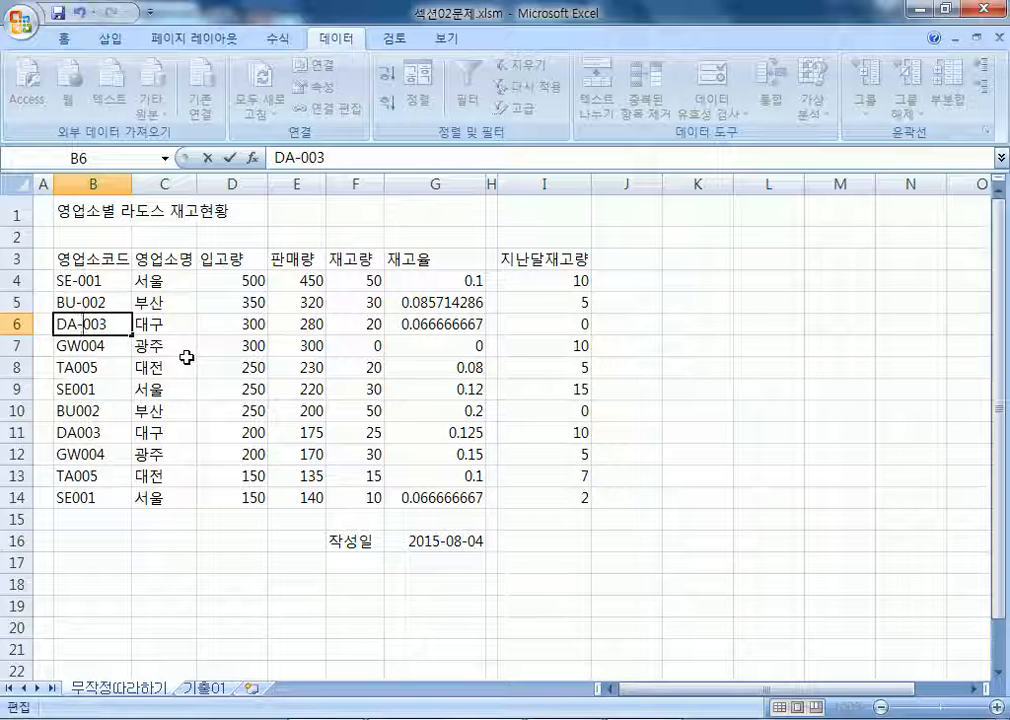
pyautogui.press('Return')
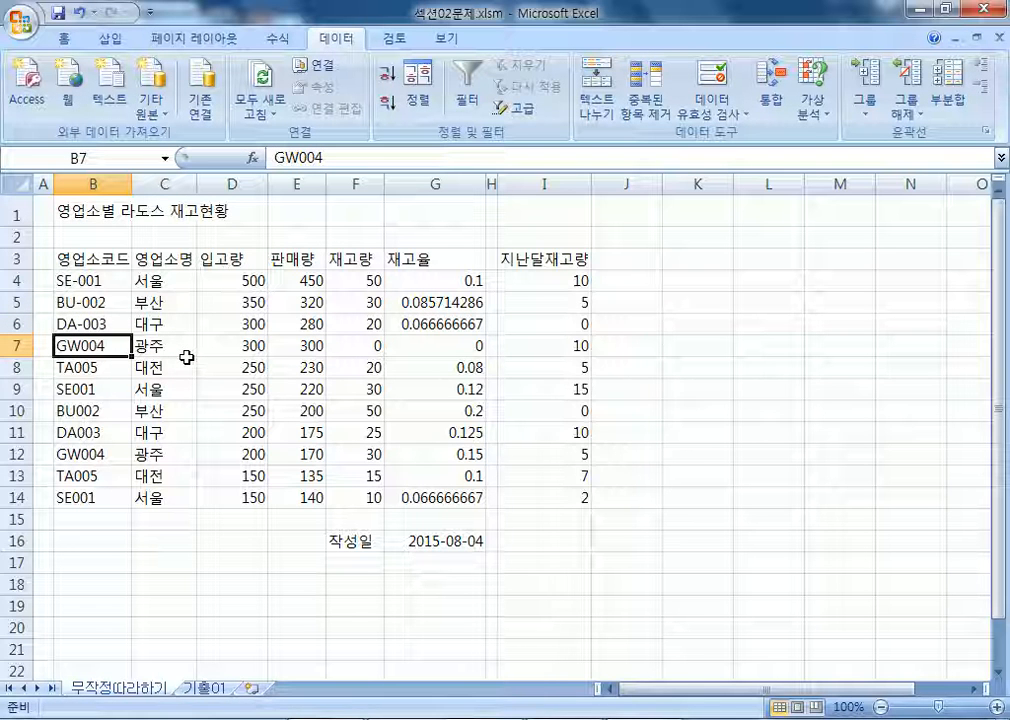
# Step: Check the editing methods in the Notepad notes, return to Excel and change the code in B7 to GW-004
pyautogui.hotkey('alt', 'Tab')
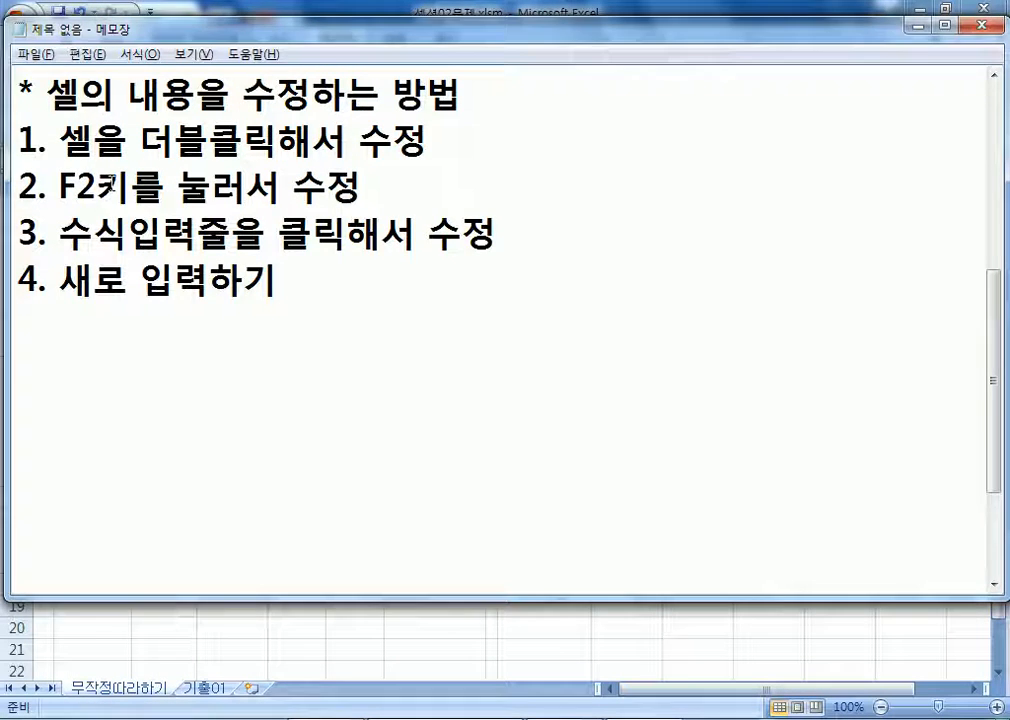
pyautogui.hotkey('alt', 'Tab')
pyautogui.press('F2')
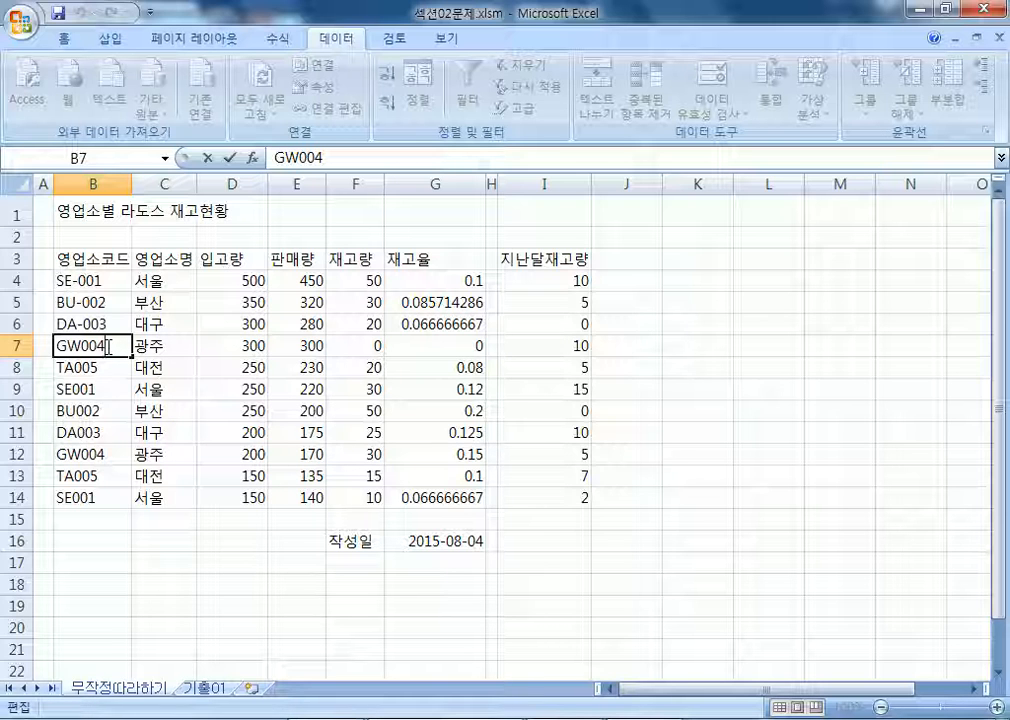
pyautogui.press('Left')
pyautogui.press('Left')
pyautogui.press('Left')
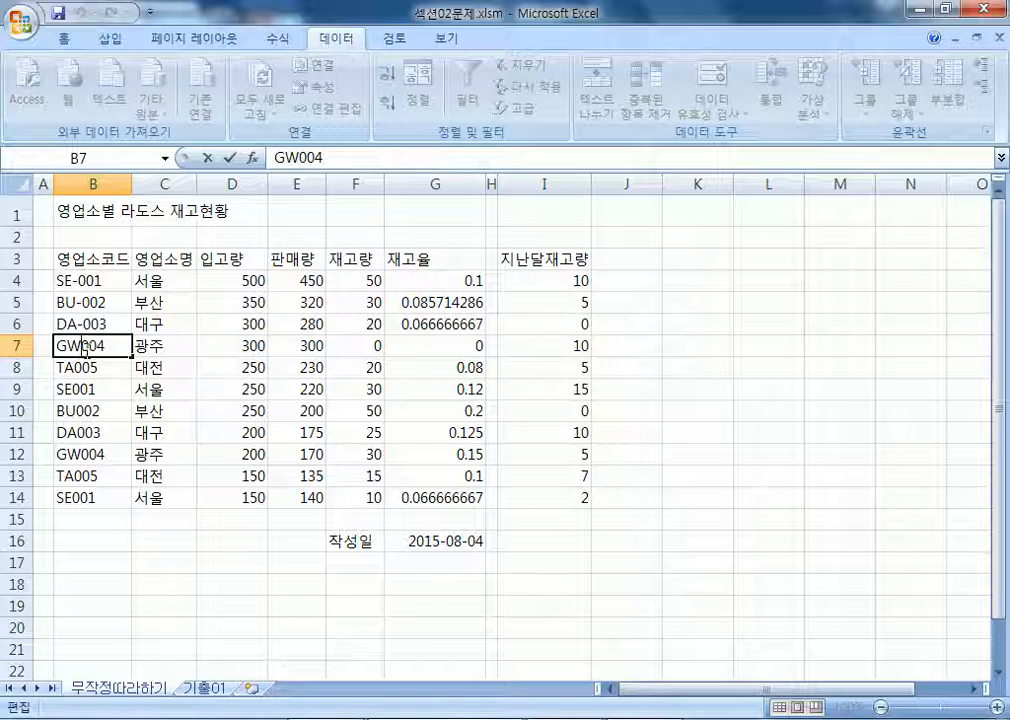
pyautogui.write('-')
pyautogui.press('Return')
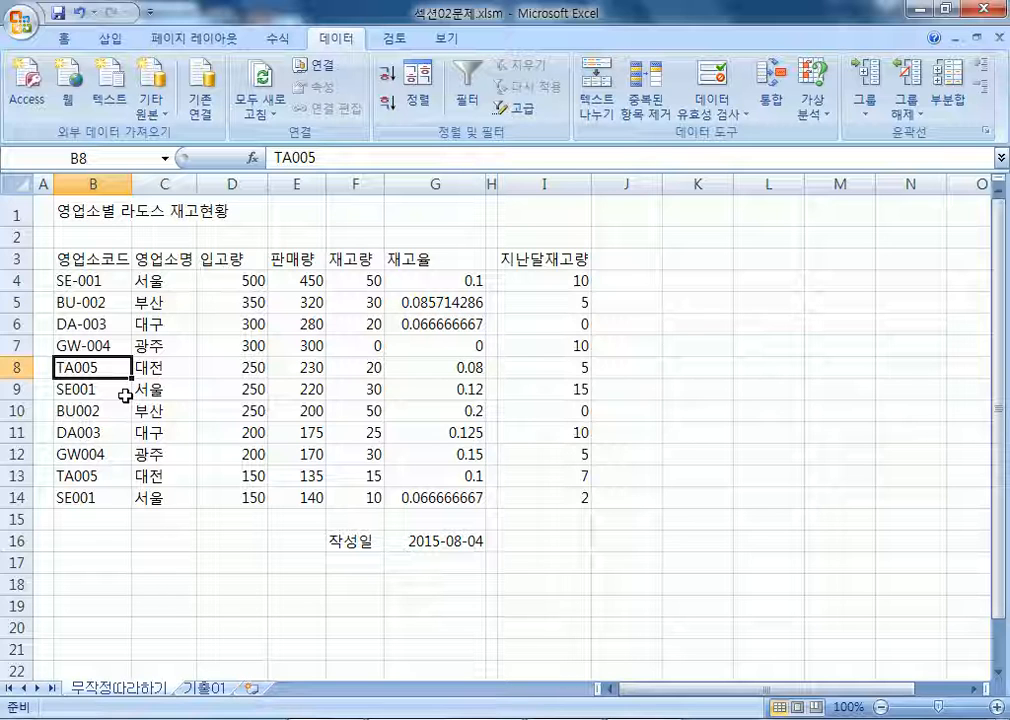
# Step: Edit the branch code in cell B8 to read TA-005
pyautogui.press('F2')
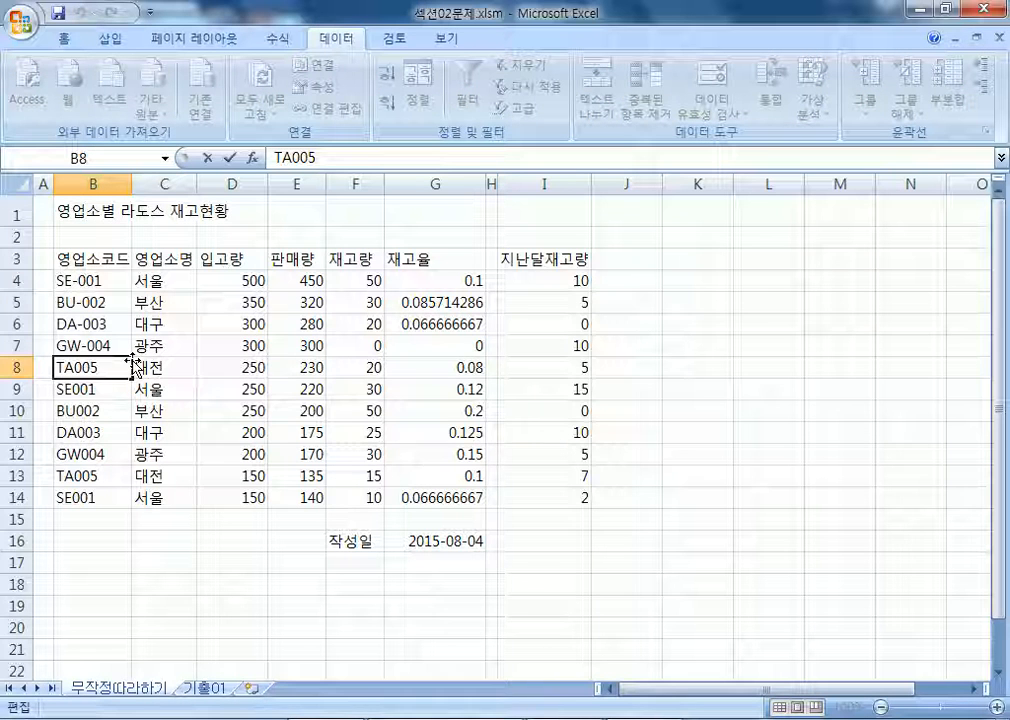
pyautogui.click(75, 368)
pyautogui.write('-')
pyautogui.press('Return')
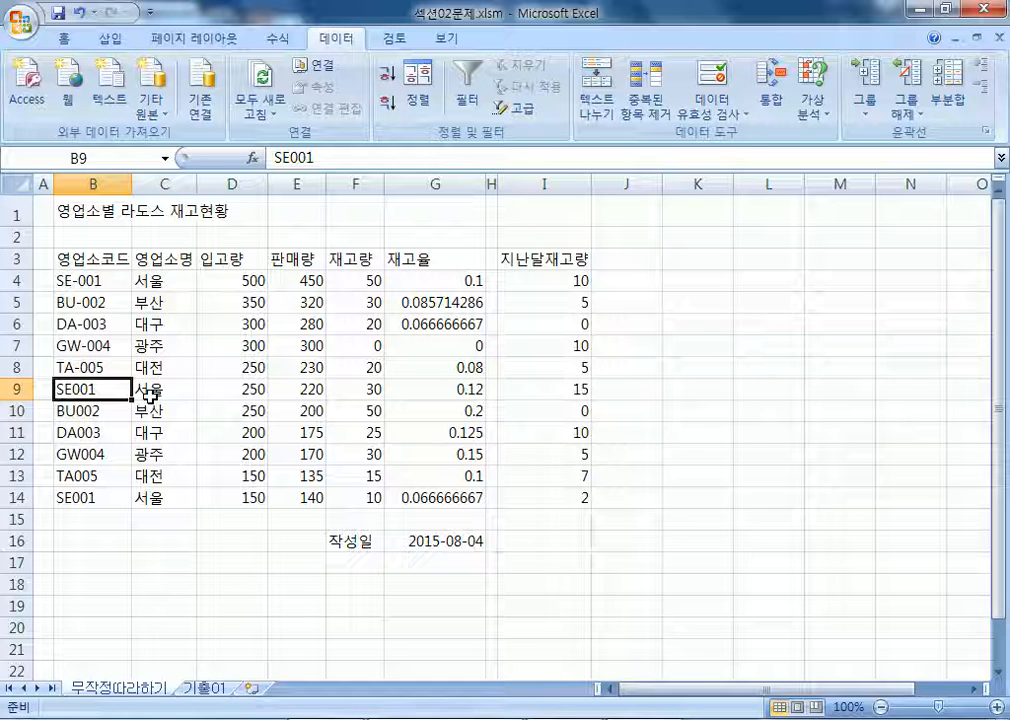
# Step: Consult the Notepad list again, return to Excel and edit the code in B9 to SE-001
pyautogui.hotkey('alt', 'Tab')
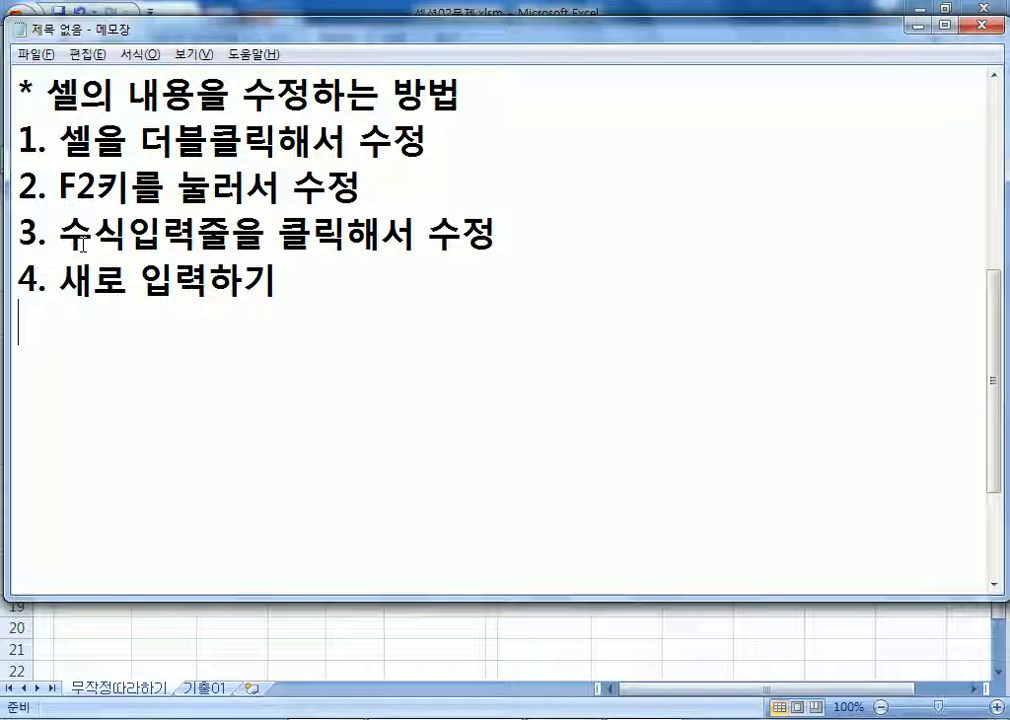
pyautogui.hotkey('alt', 'Tab')
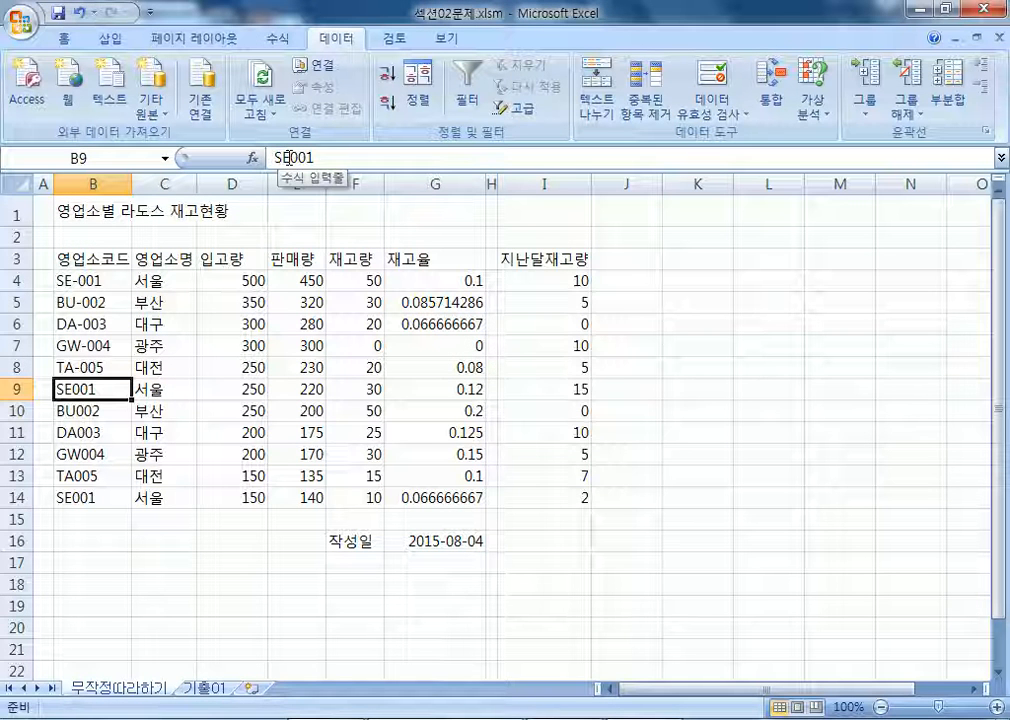
pyautogui.click(101, 410)
pyautogui.click(103, 387)
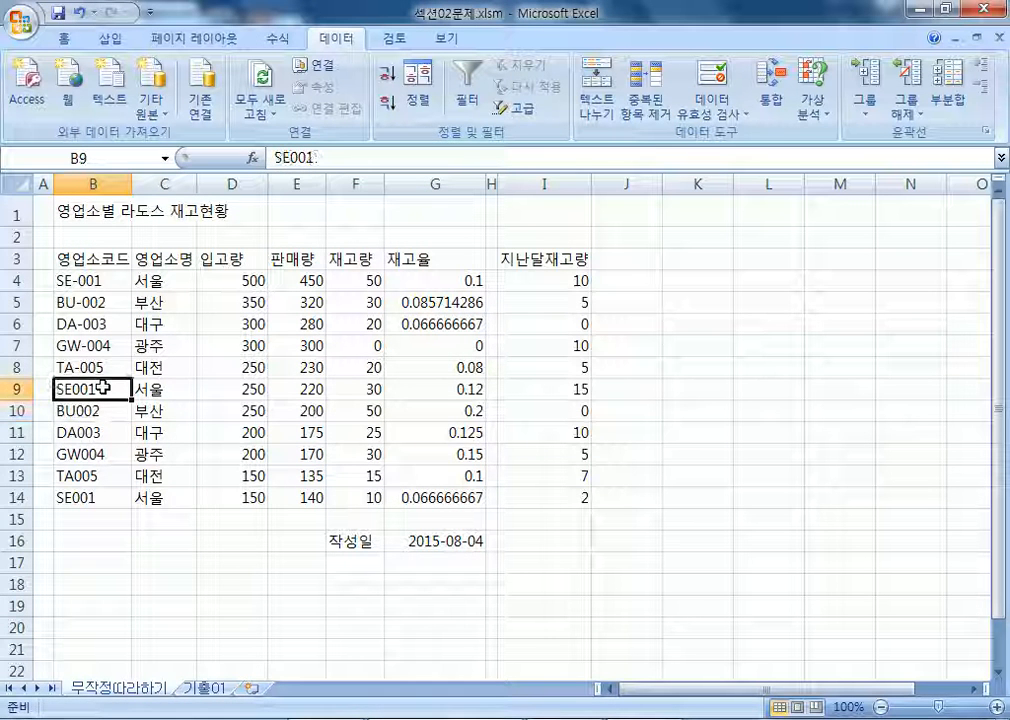
pyautogui.click(292, 157)
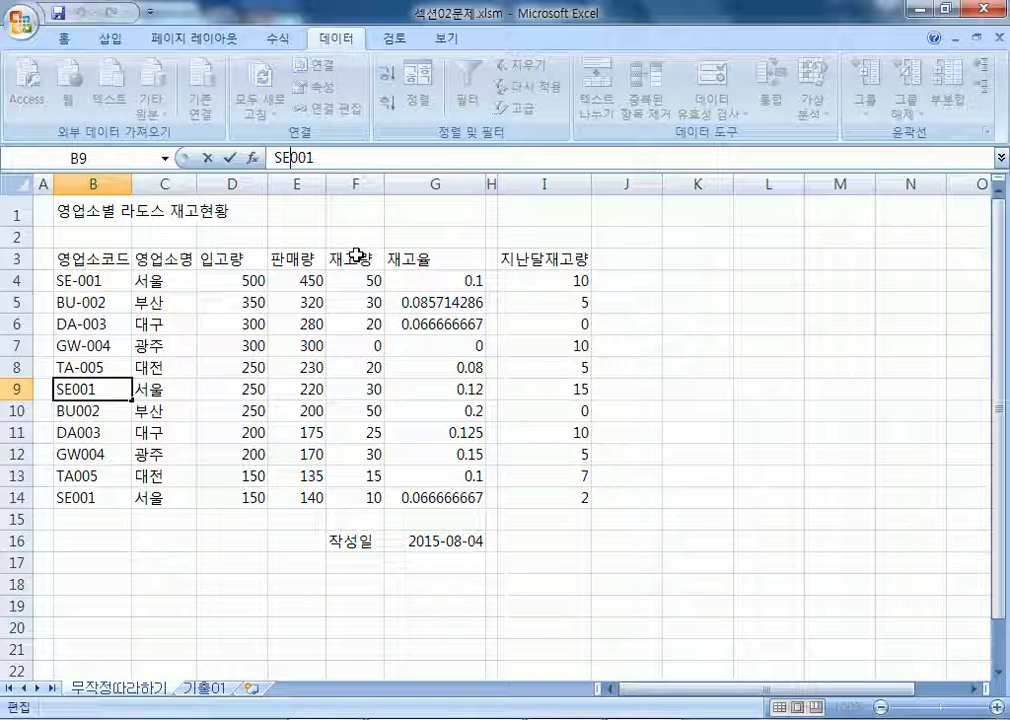
pyautogui.write('-')
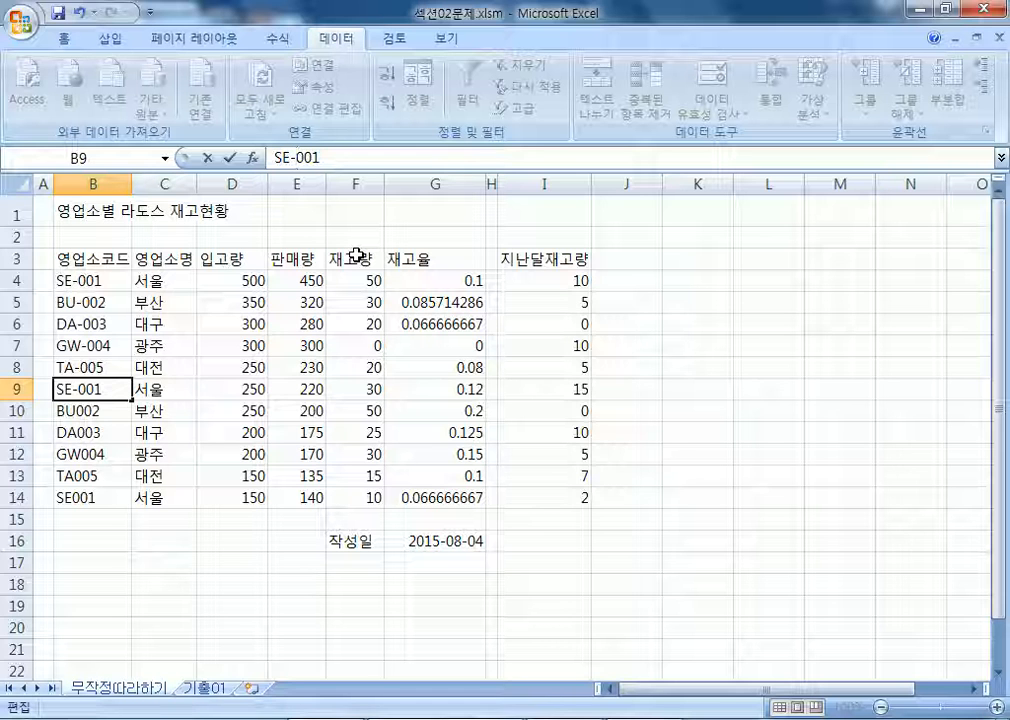
pyautogui.press('Return')
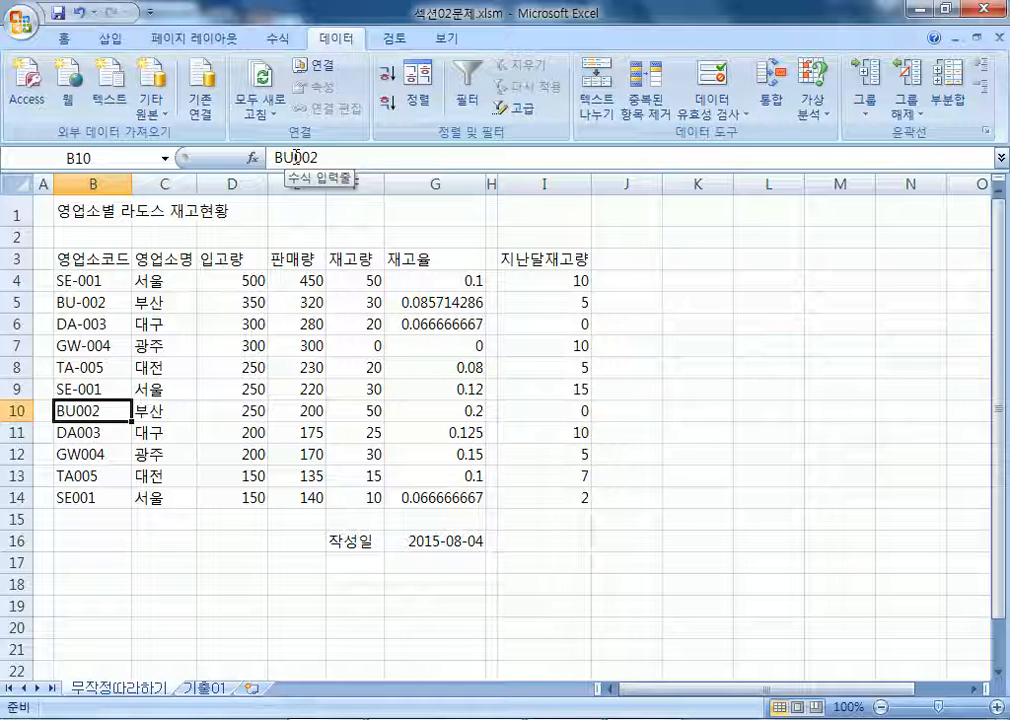
# Step: Add hyphens to the branch codes in B10 and B11, making them BU-002 and DA-003
pyautogui.click(297, 157)
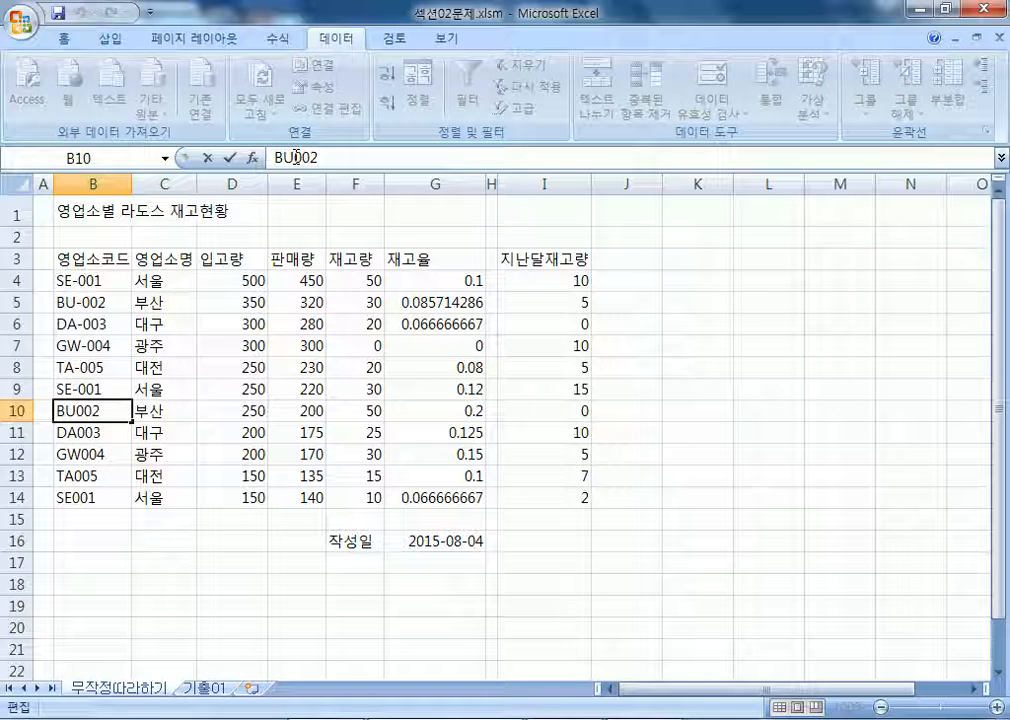
pyautogui.write('-')
pyautogui.press('Return')
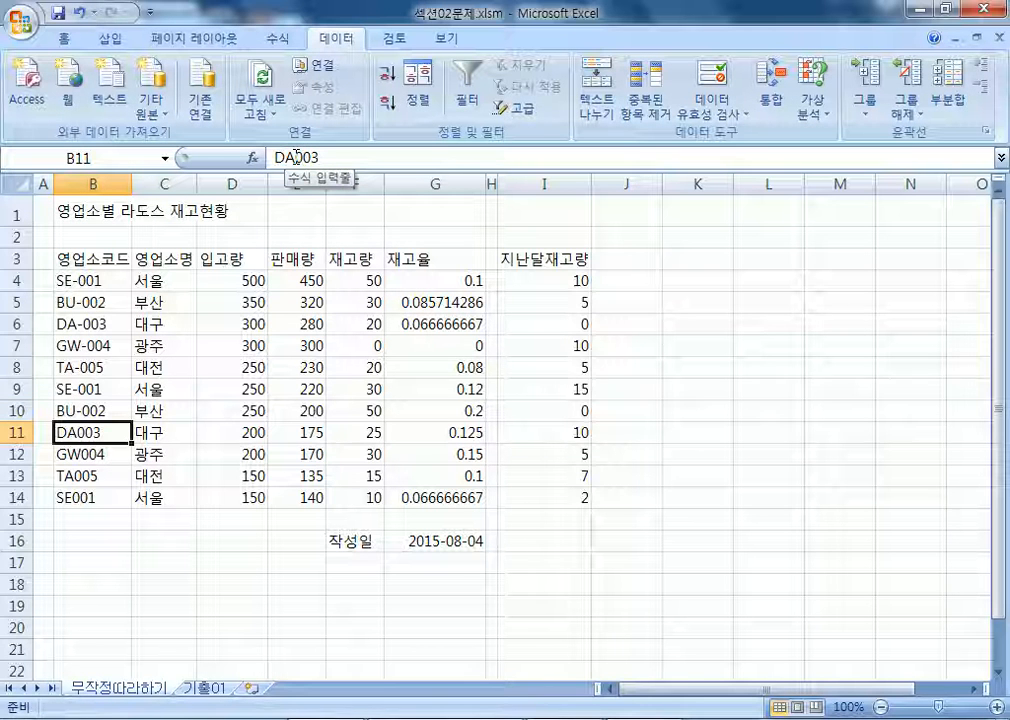
pyautogui.click(297, 157)
pyautogui.write('-')
pyautogui.press('Return')
# Step: Hyphenate the remaining branch codes in B12 to B14 as GW-004, TA-005 and SE-001
pyautogui.click(297, 157)
pyautogui.write('-')
pyautogui.press('Return')
pyautogui.click(297, 157)
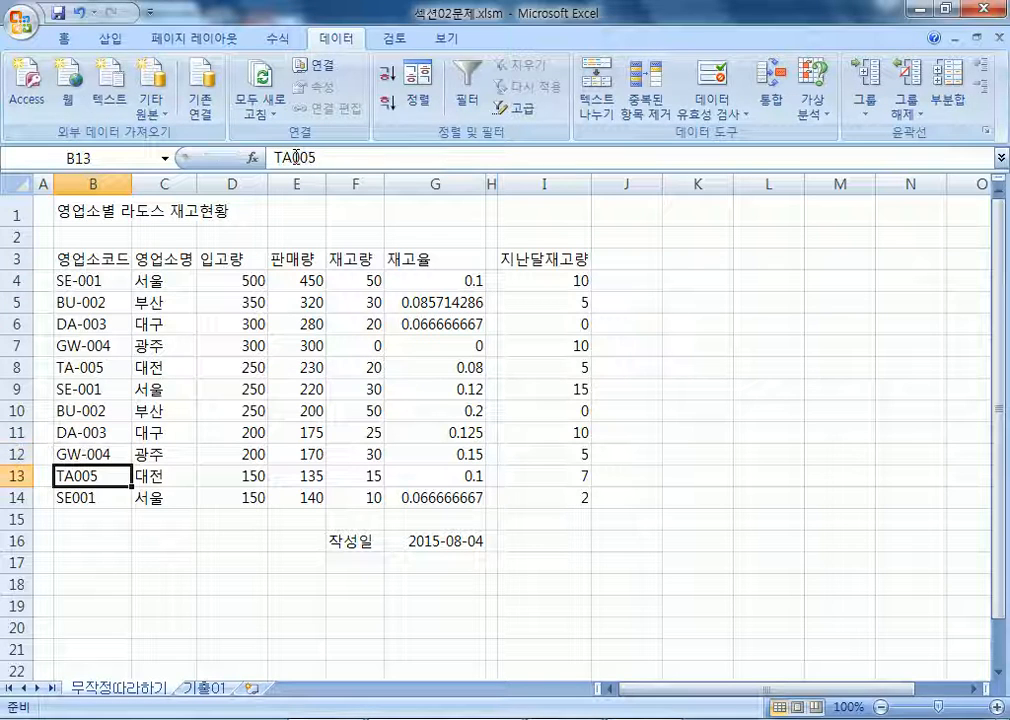
pyautogui.write('-')
pyautogui.press('Return')
pyautogui.click(297, 157)
pyautogui.write('-')
pyautogui.press('Return')
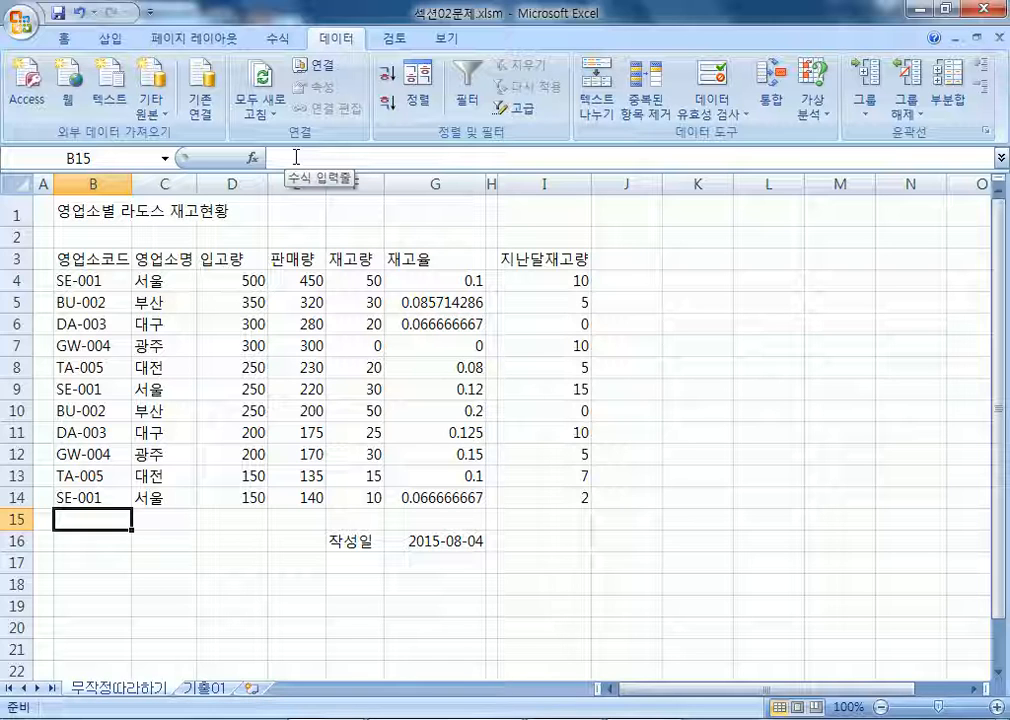
# Step: Switch to the Notepad notes, highlight the F2 method text and return the cursor to the line below the list
pyautogui.hotkey('alt', 'Tab')
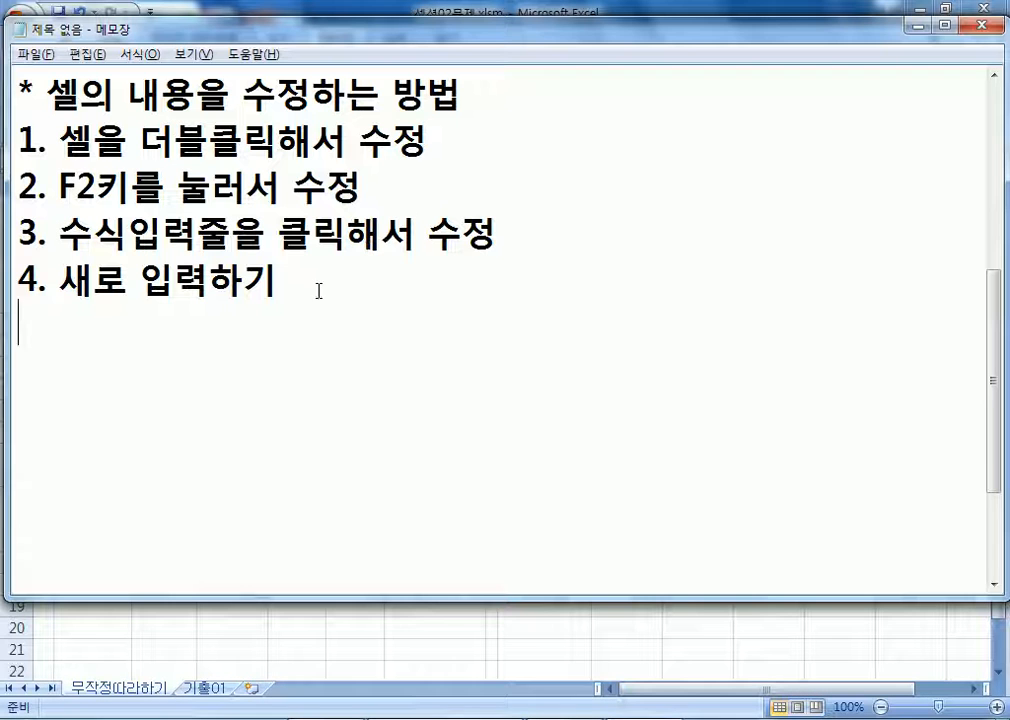
pyautogui.moveTo(58, 186); pyautogui.dragTo(383, 178)
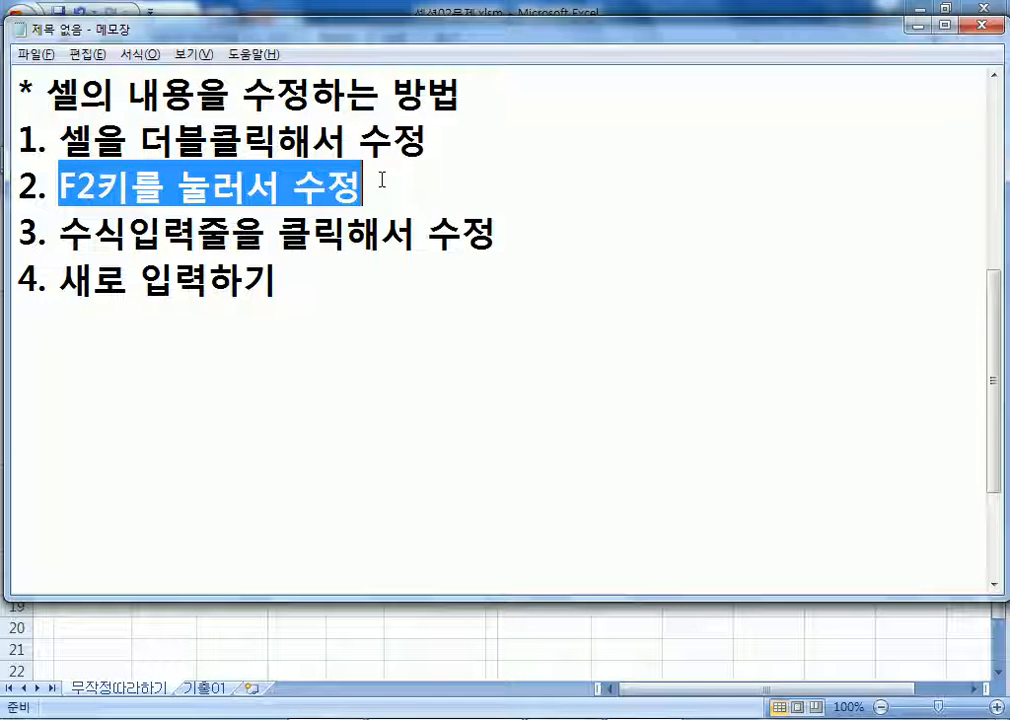
pyautogui.press('End')
pyautogui.click(282, 336)
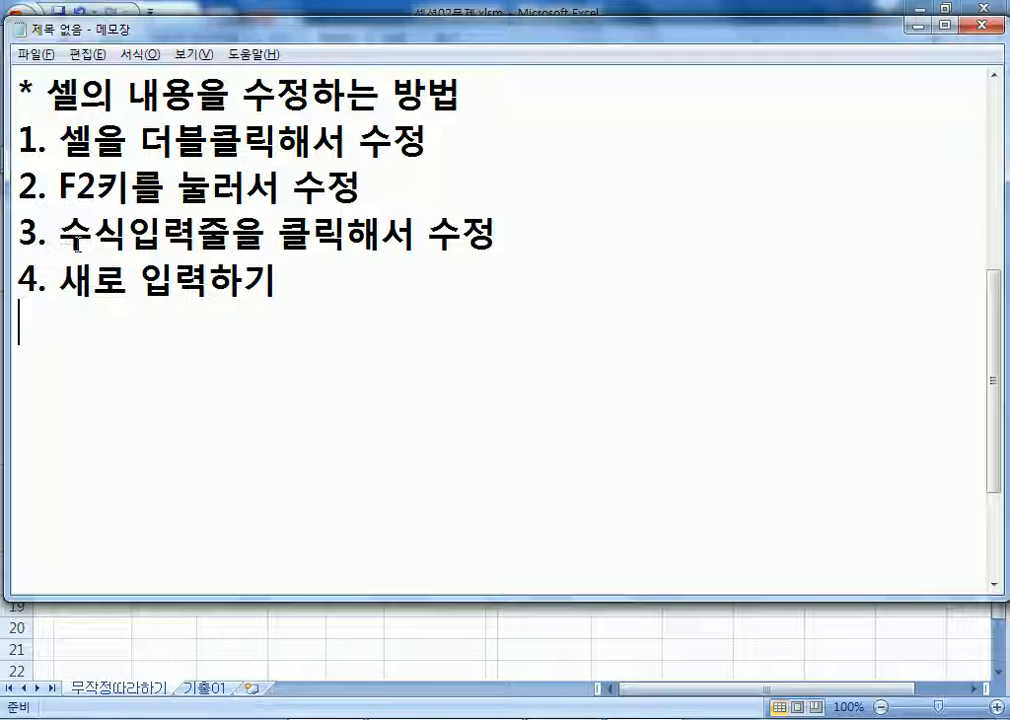
# Step: Add a blank line and the heading "셀에 이름정의하기" below the list of editing methods in the notes
pyautogui.press('Return')
pyautogui.hotkey('alt', 'Tab')
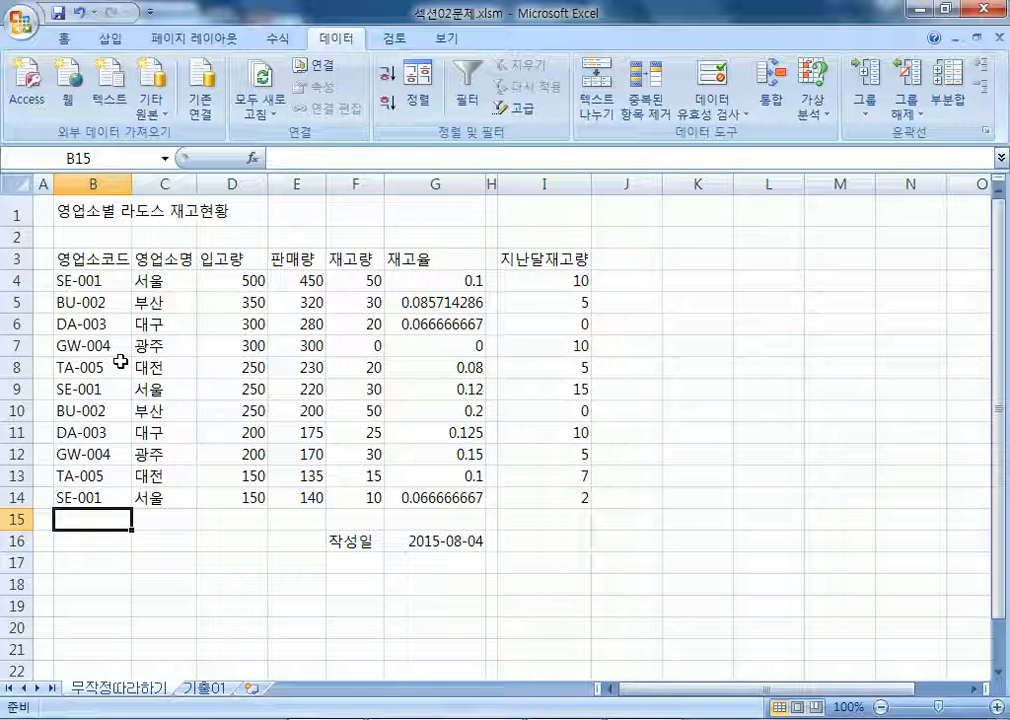
pyautogui.hotkey('alt', 'Tab')
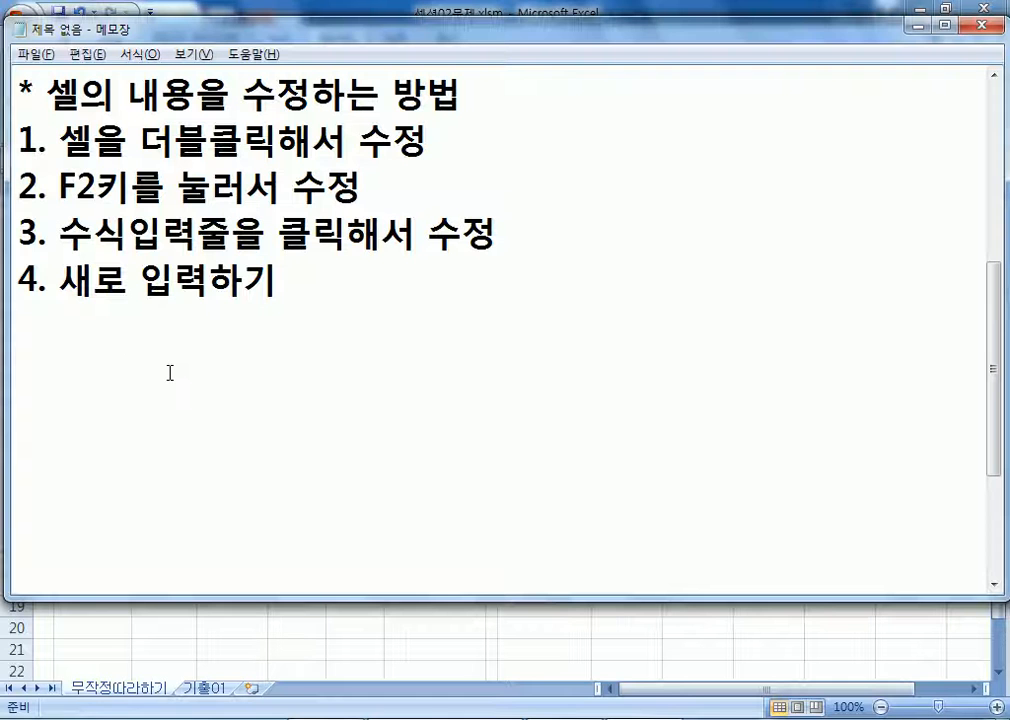
pyautogui.write('셀')
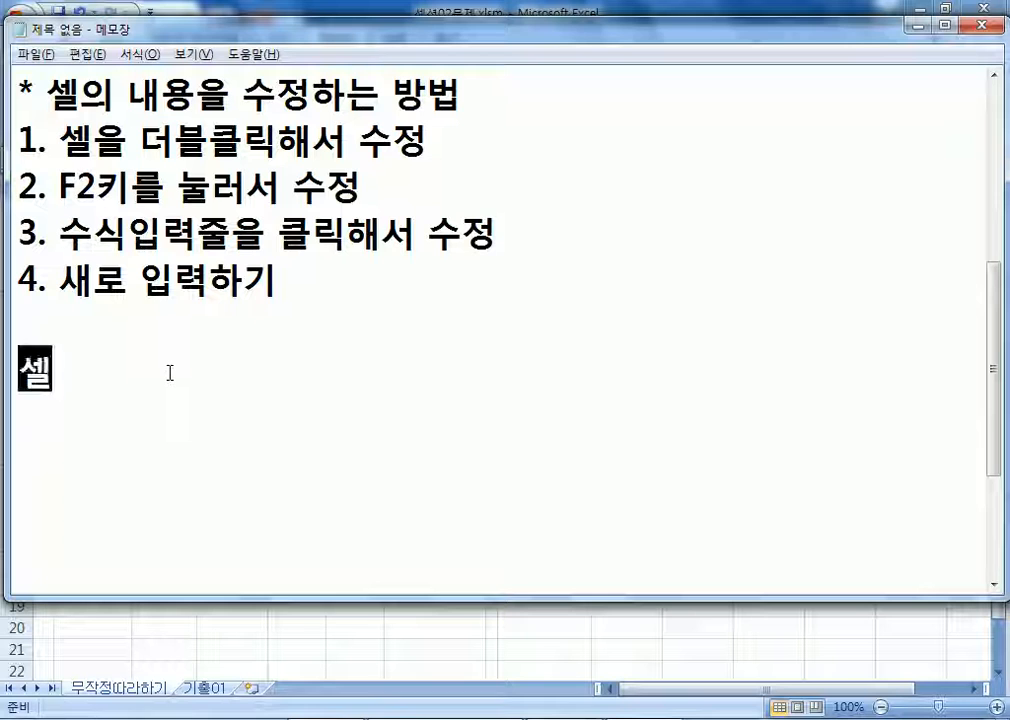
pyautogui.write('에 이')
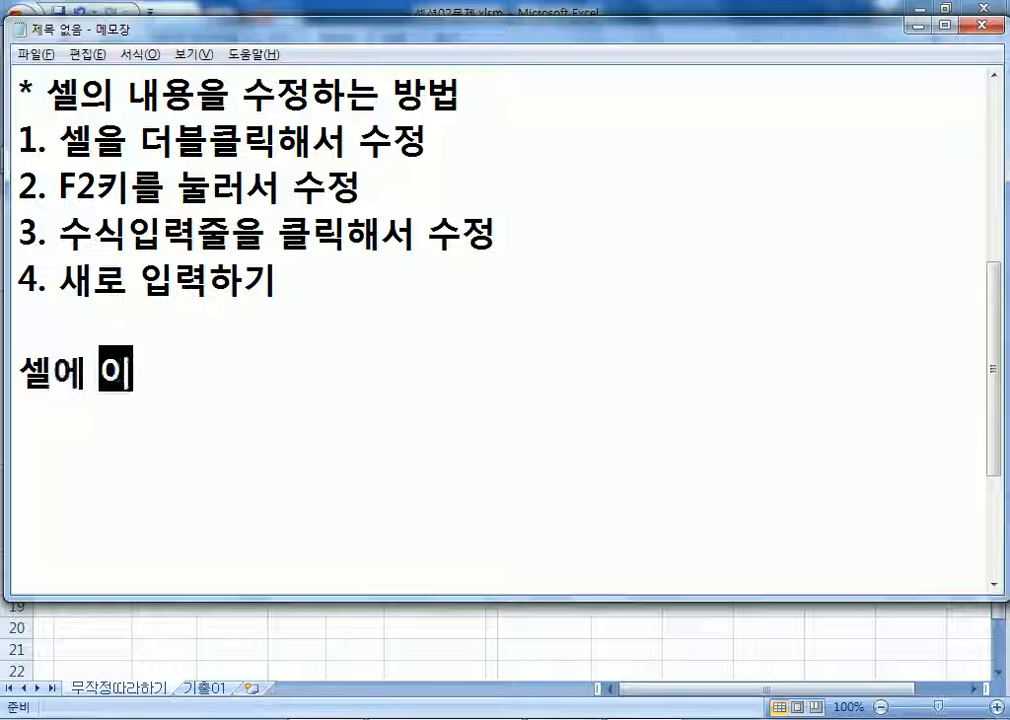
pyautogui.write('름정ㅇㅢ하기')
pyautogui.press('Return')
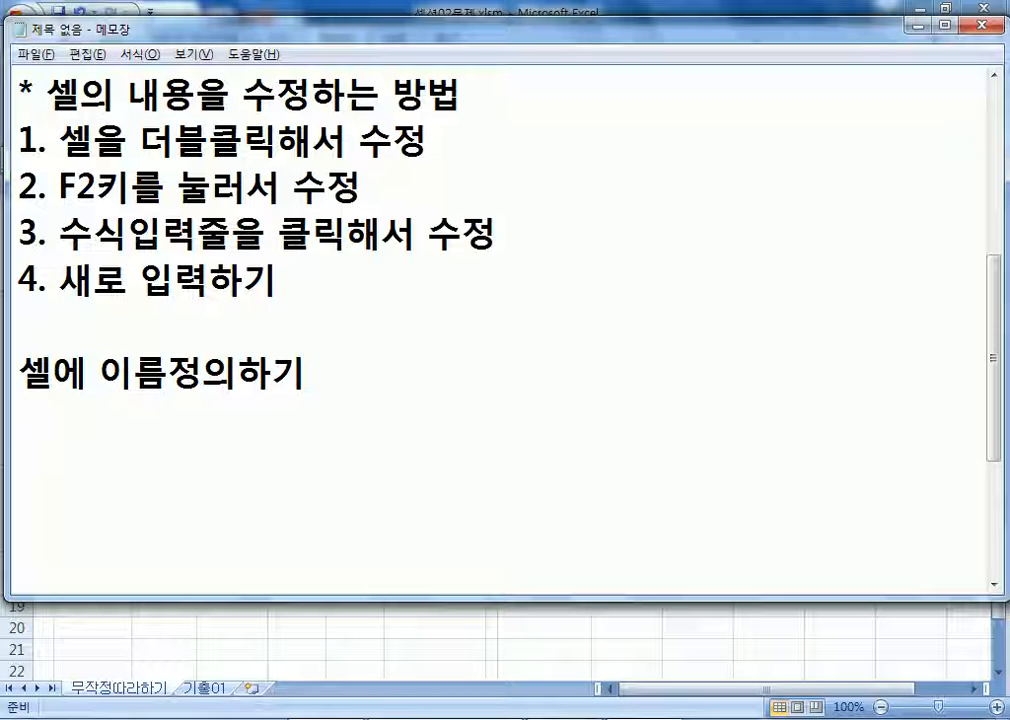
# Step: Add the line "셀주소 대신에 이름으로 처리" under the name-definition heading and return the cursor to the line below
pyautogui.write('셀주소')
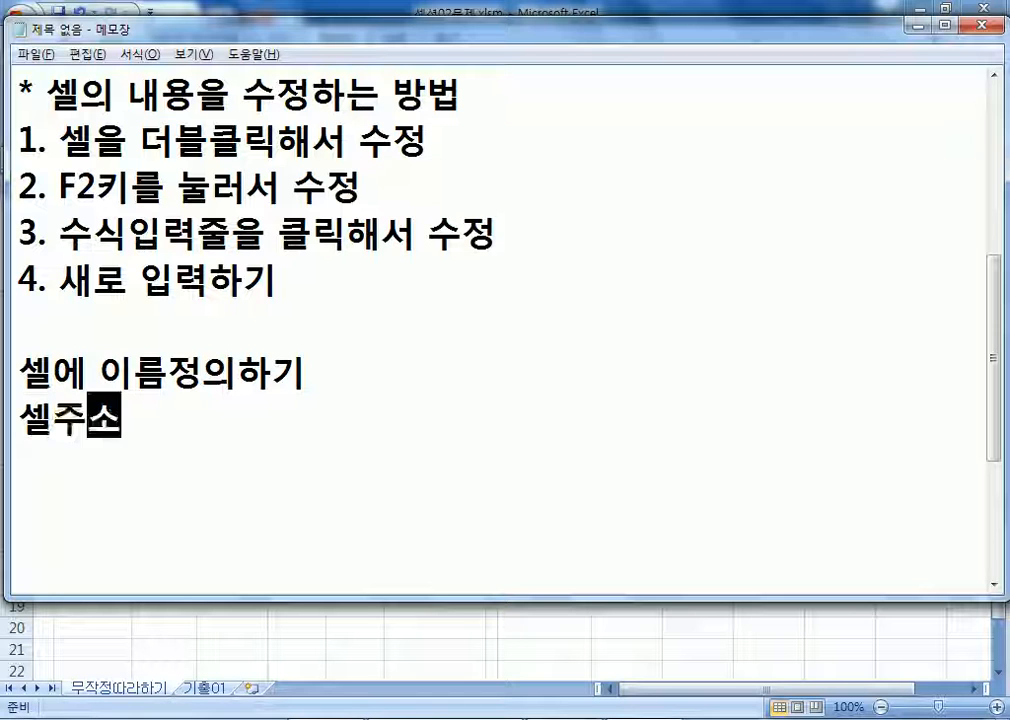
pyautogui.write('대신')
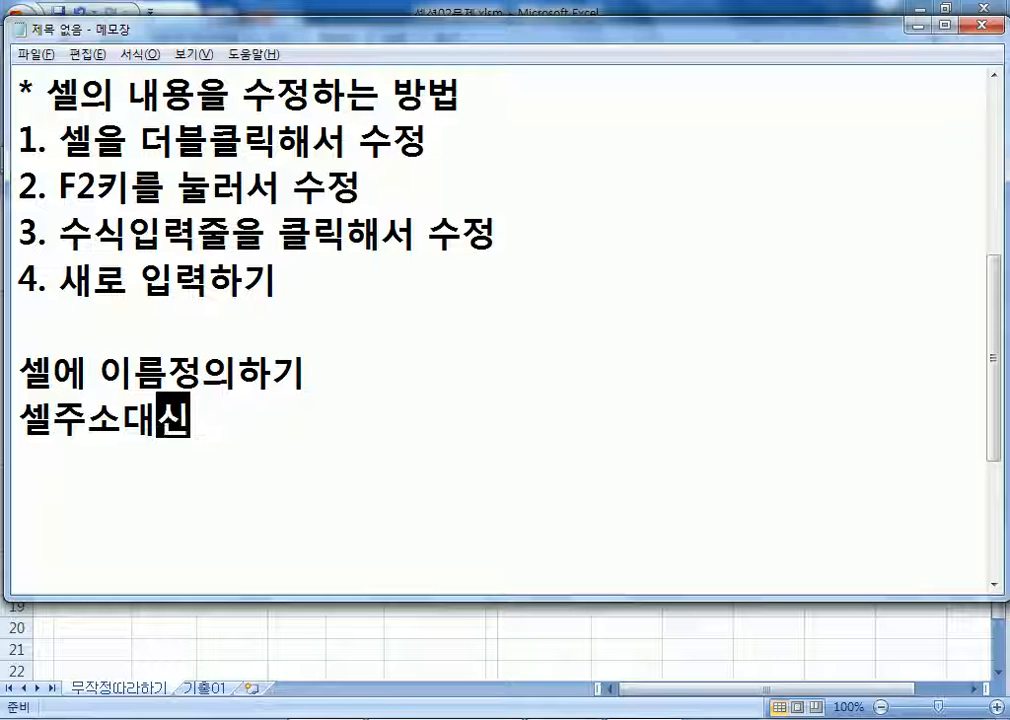
pyautogui.write('에 익ㄹ')
pyautogui.press('BackSpace')
pyautogui.press('BackSpace')
pyautogui.press('BackSpace')
pyautogui.write('이름으로 처')
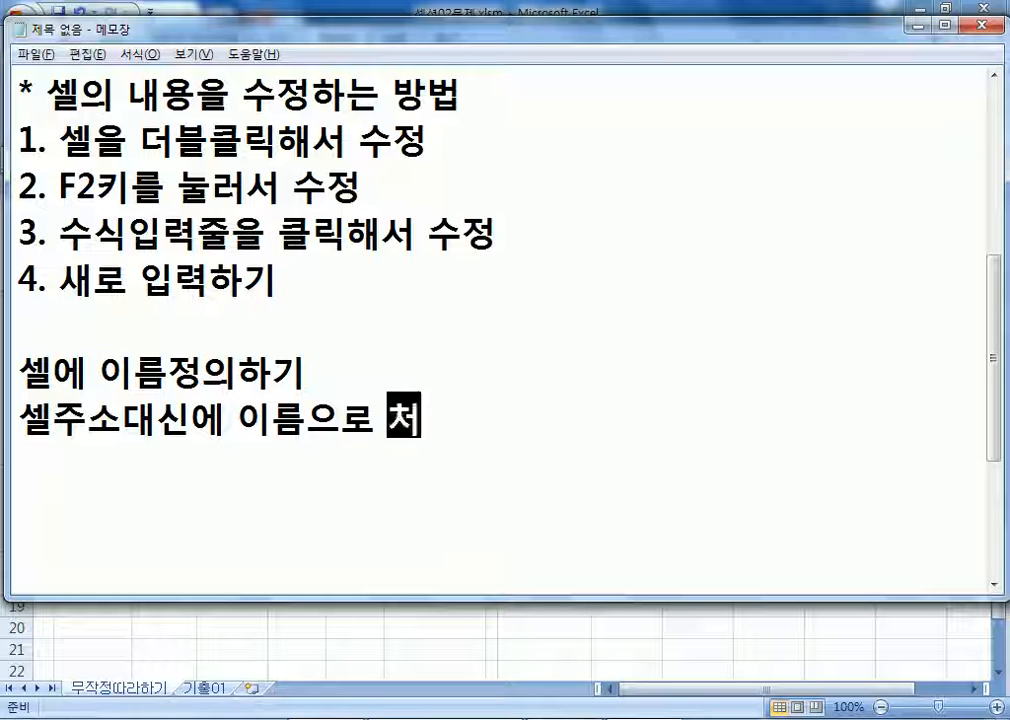
pyautogui.write('리')
pyautogui.press('Return')
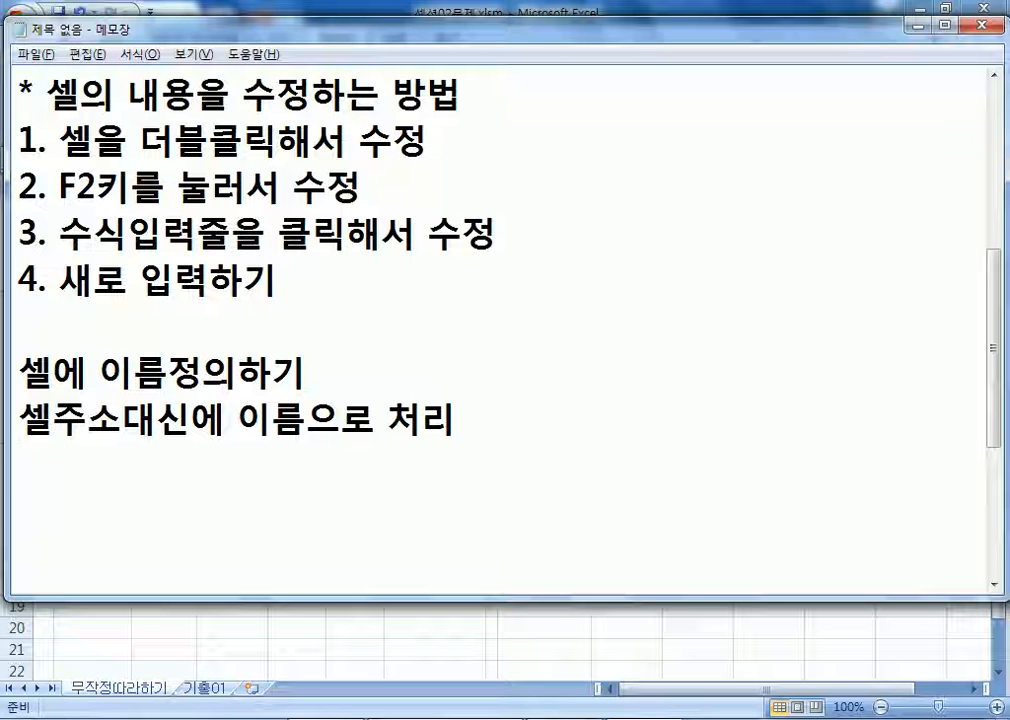
pyautogui.click(121, 420)
pyautogui.click(125, 470)
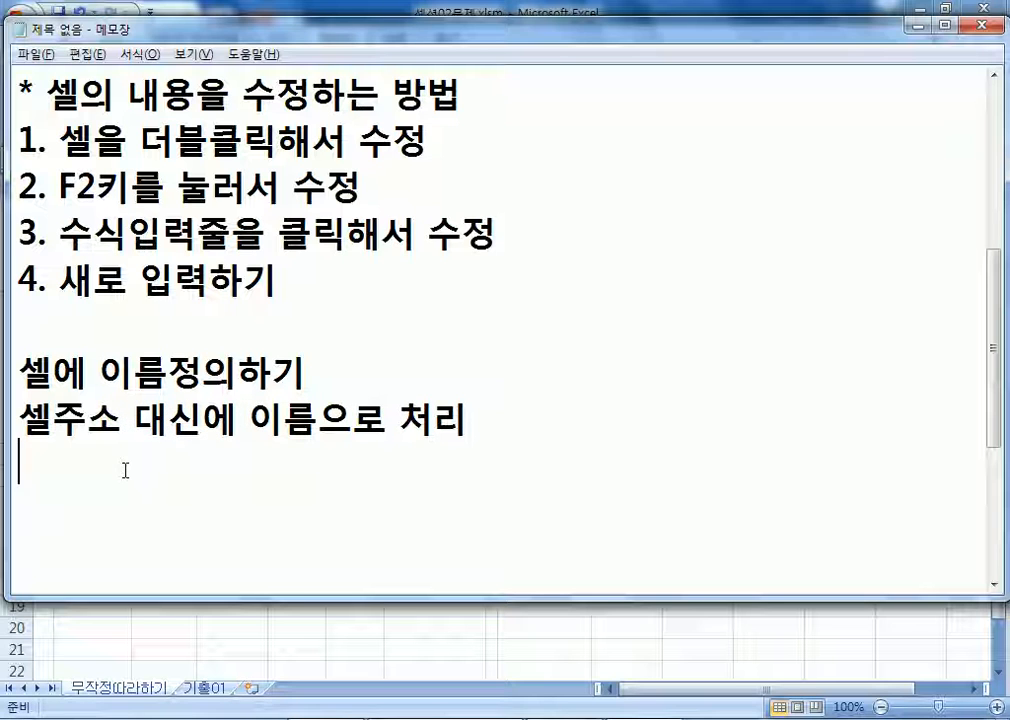
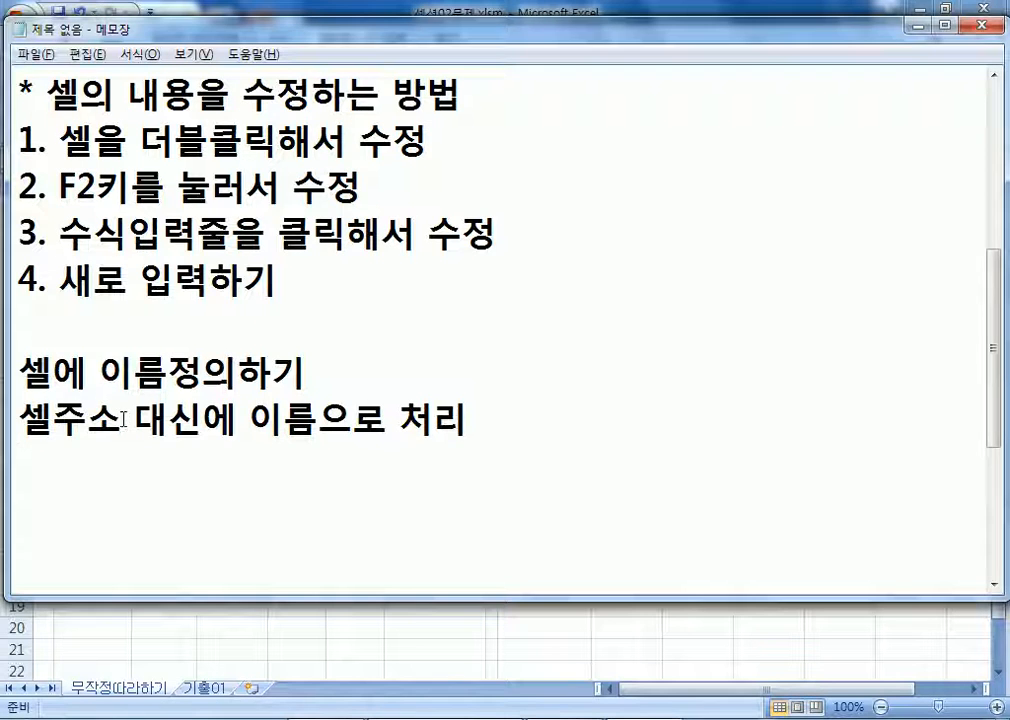
# Step: Switch to the Excel workbook and view the New Name settings for the range G4:G14 without defining a name
pyautogui.hotkey('alt', 'Tab')
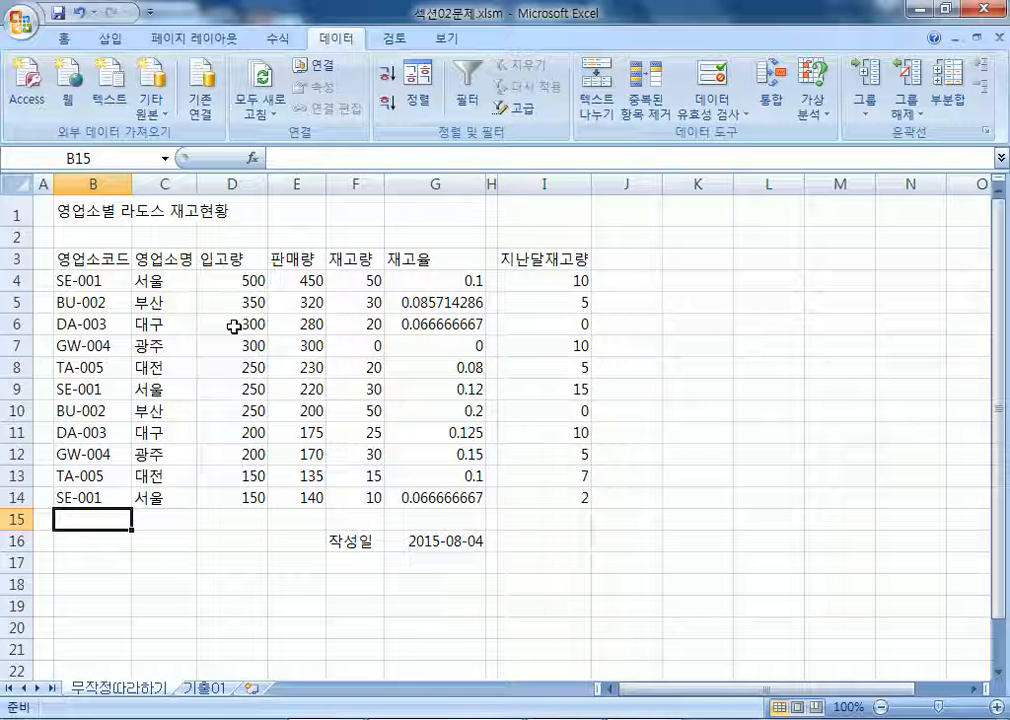
pyautogui.moveTo(426, 283); pyautogui.dragTo(428, 495)
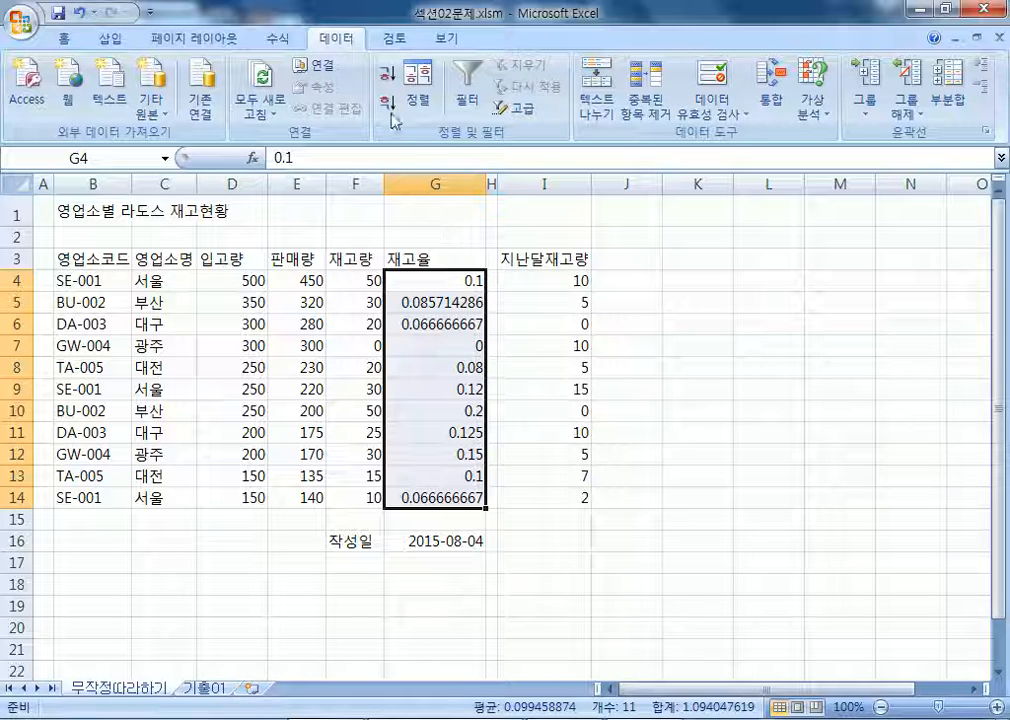
pyautogui.click(275, 39)
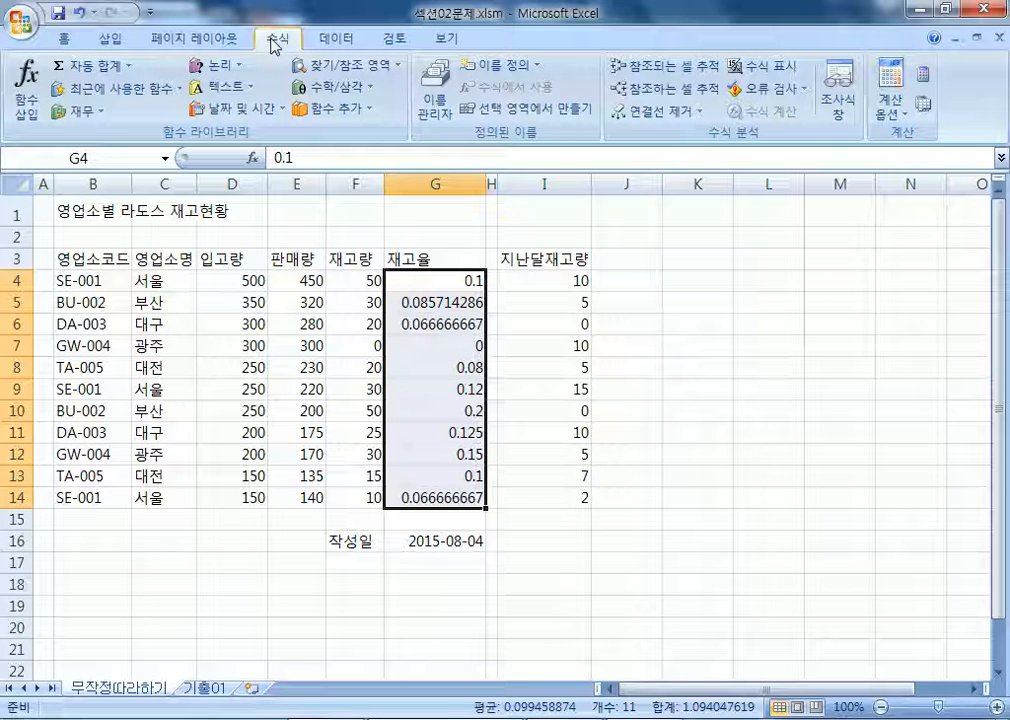
pyautogui.click(515, 75)
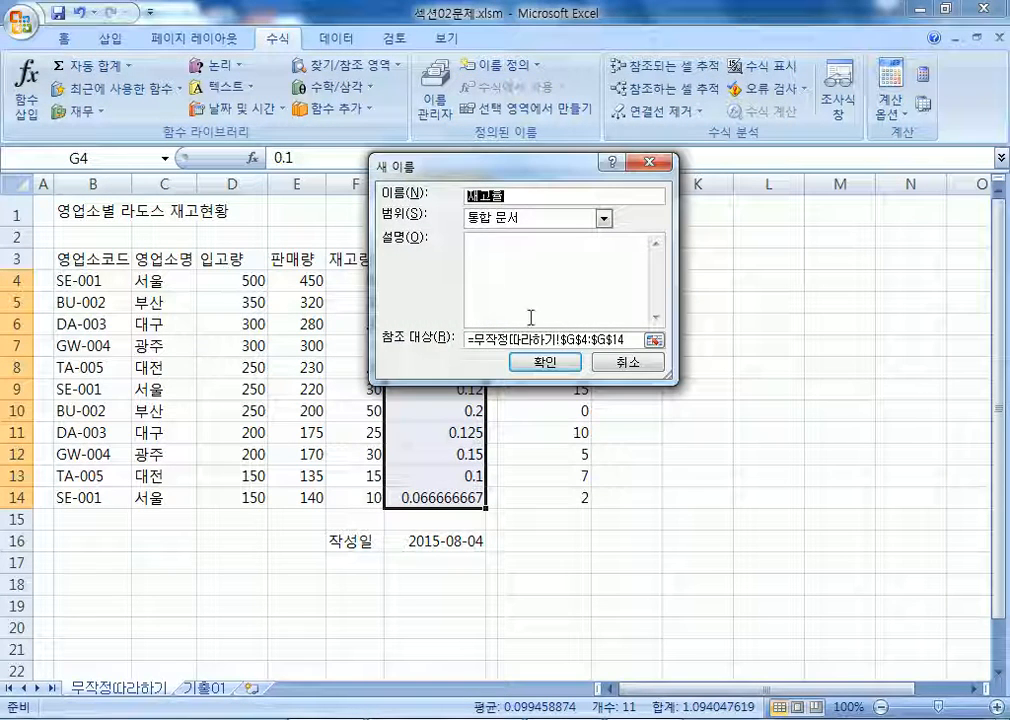
pyautogui.click(630, 366)
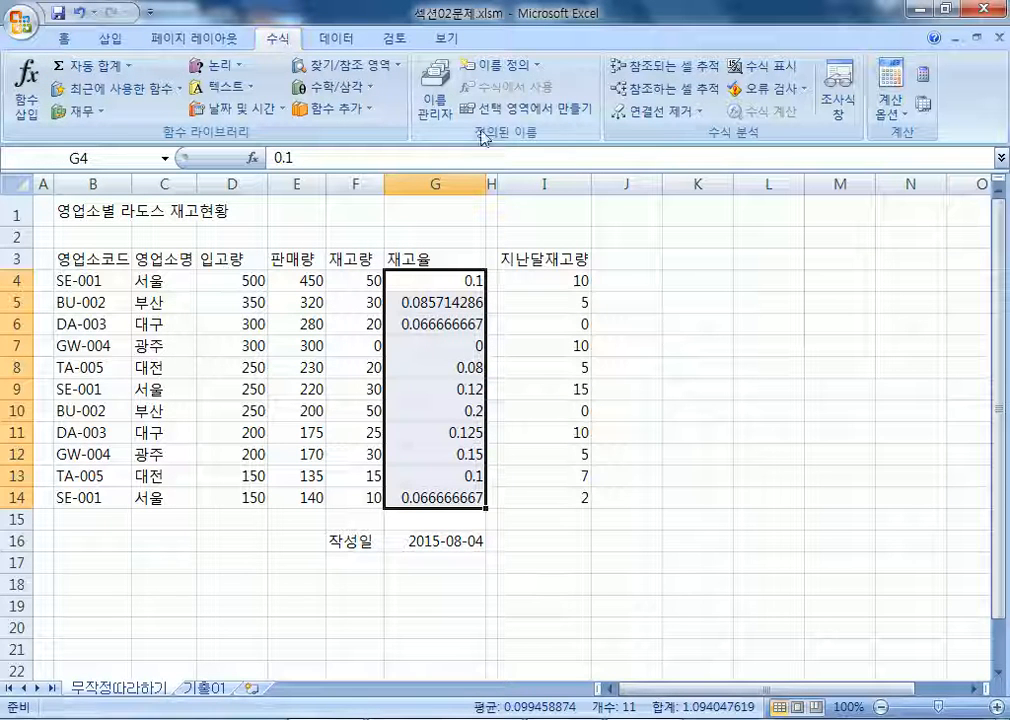
pyautogui.click(503, 65)
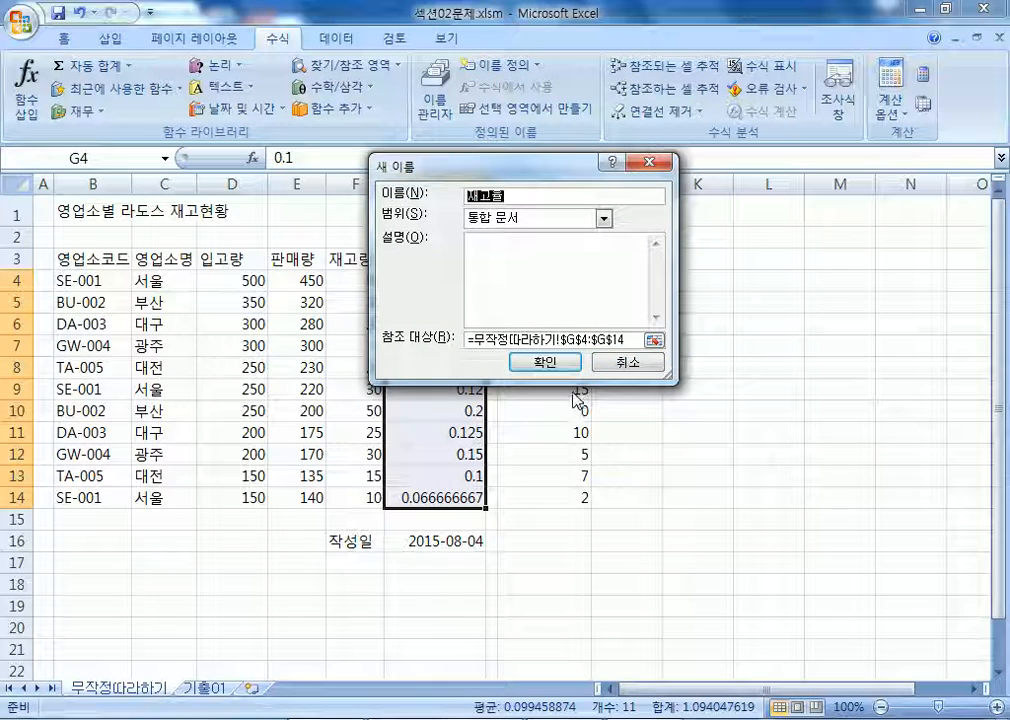
pyautogui.moveTo(531, 172); pyautogui.dragTo(669, 276)
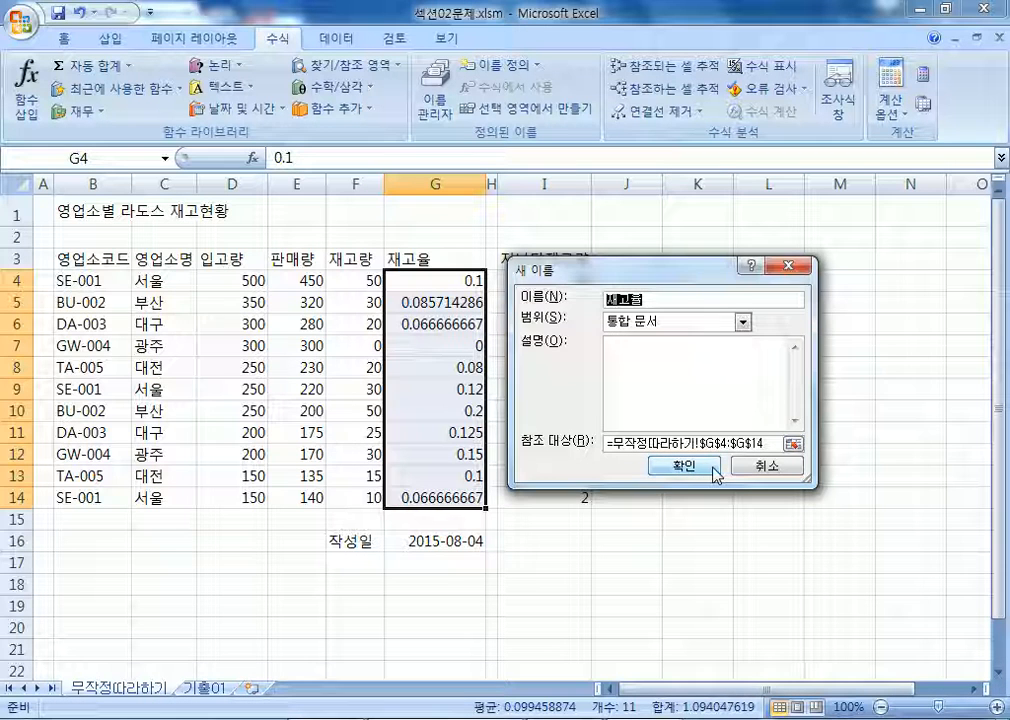
pyautogui.click(772, 466)
# Step: Select the stock-rate values in G4:G14 and name the range 재고율 using the Name Box
pyautogui.moveTo(428, 276); pyautogui.dragTo(423, 481)
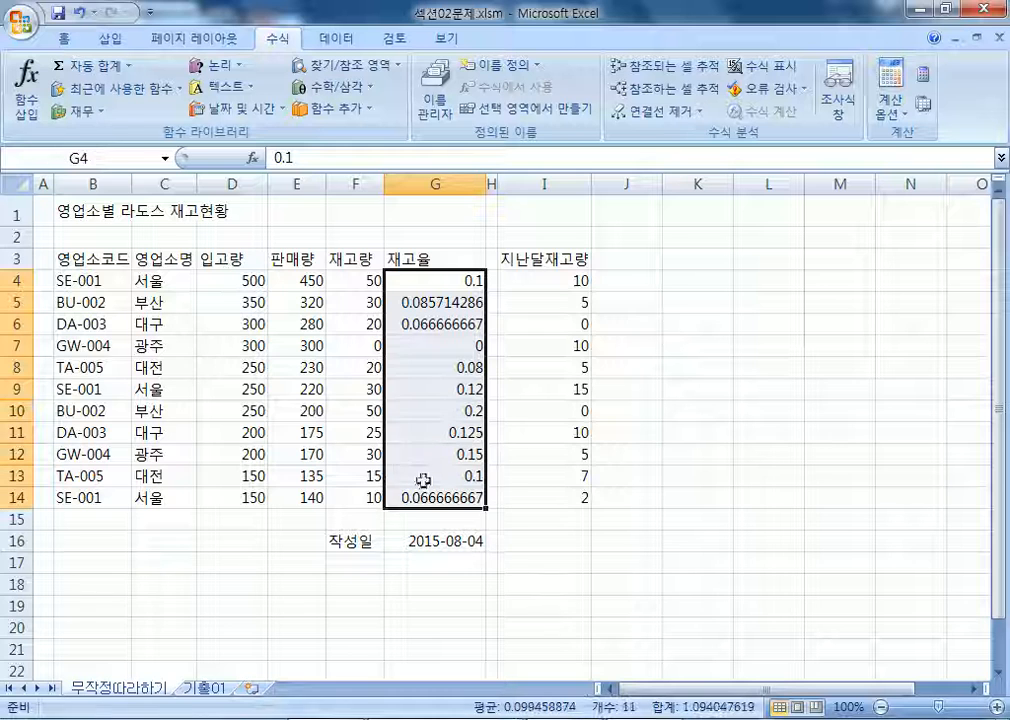
pyautogui.click(105, 158)
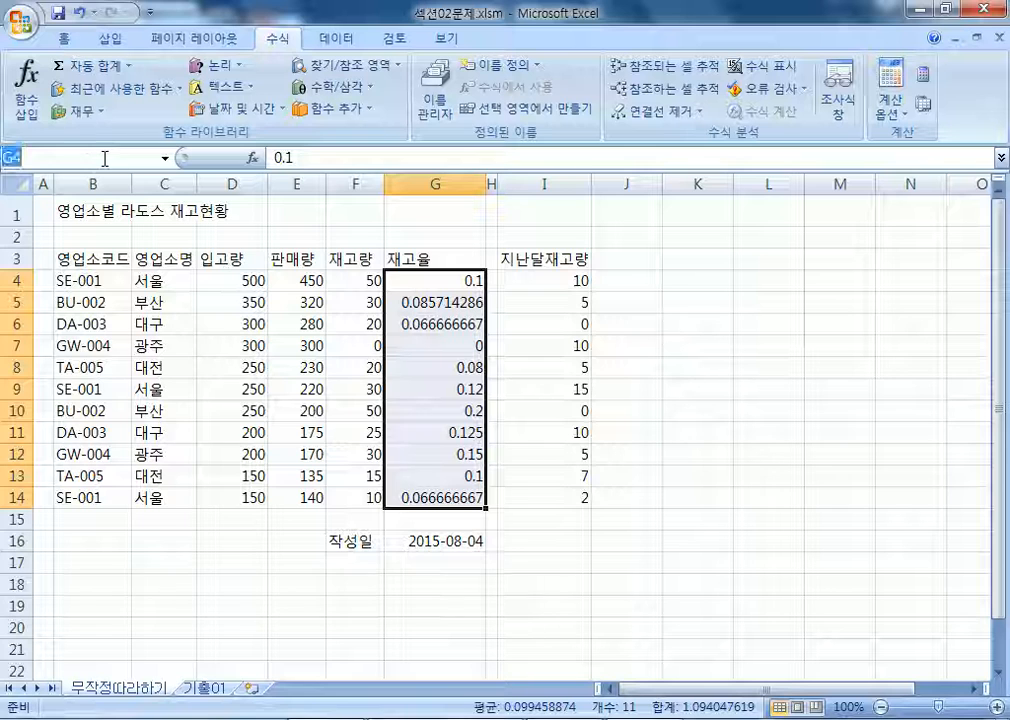
pyautogui.write('worhdbf')
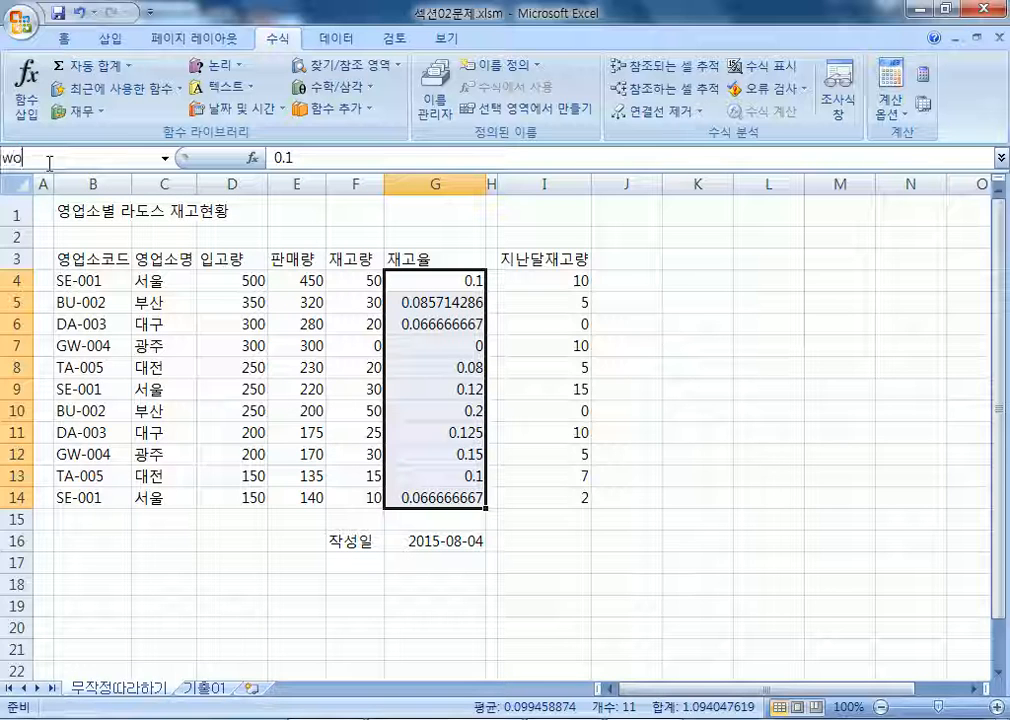
pyautogui.doubleClick(49, 163)
pyautogui.write('재고율')
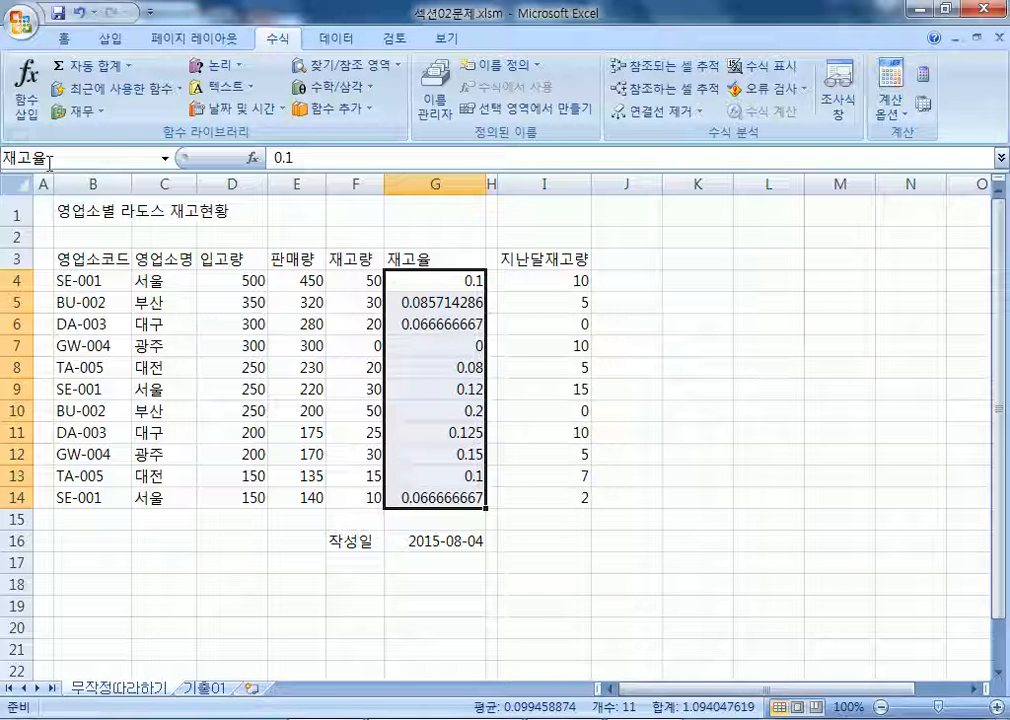
pyautogui.press('Return')
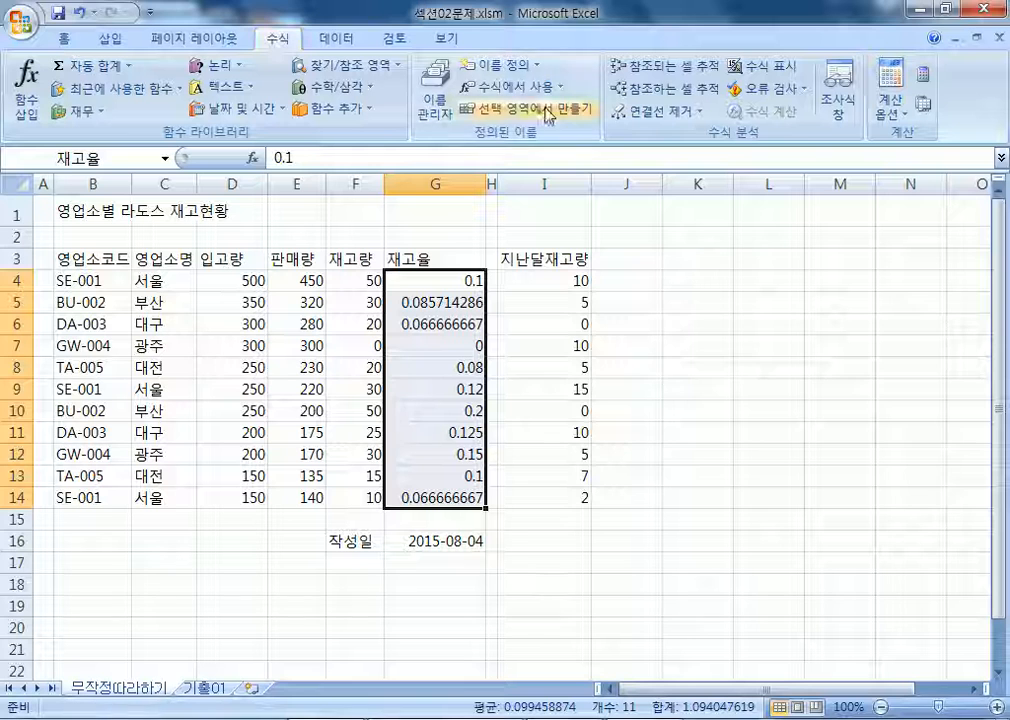
# Step: Look at the empty New Name dialog, then inspect the 재고율 definition in the Name Manager and close it without changes
pyautogui.click(497, 66)
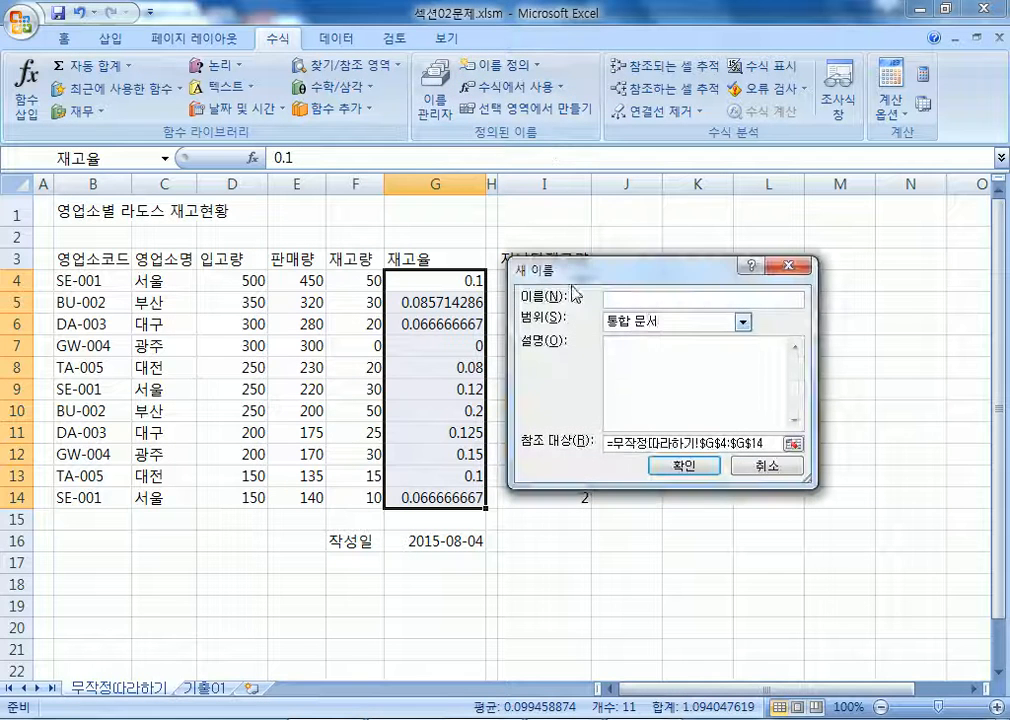
pyautogui.click(748, 467)
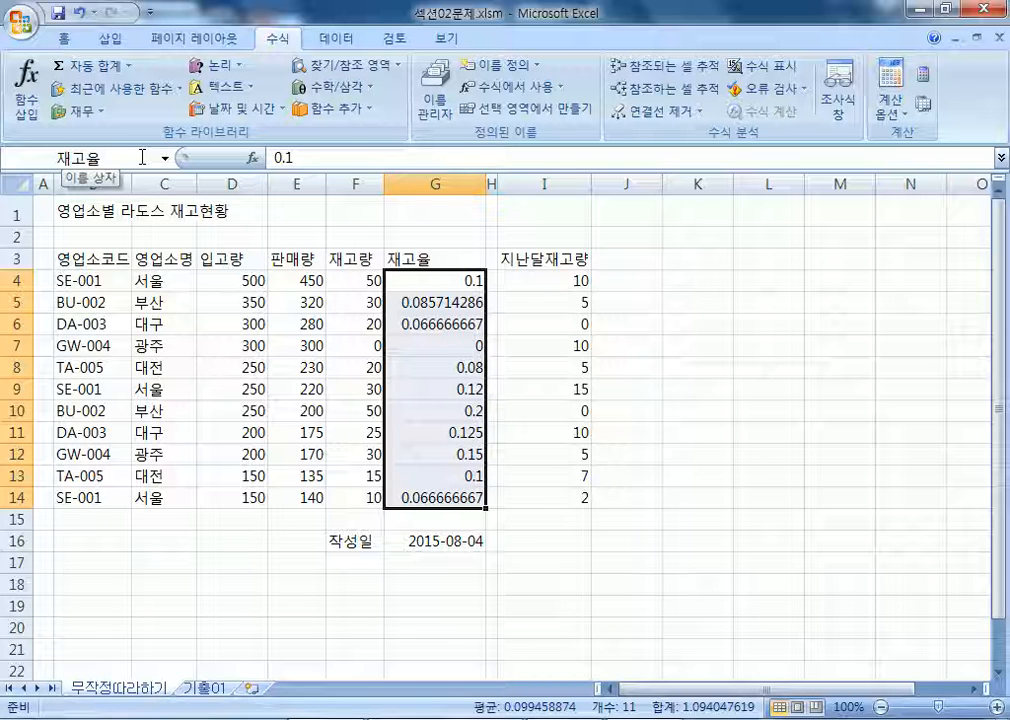
pyautogui.click(443, 118)
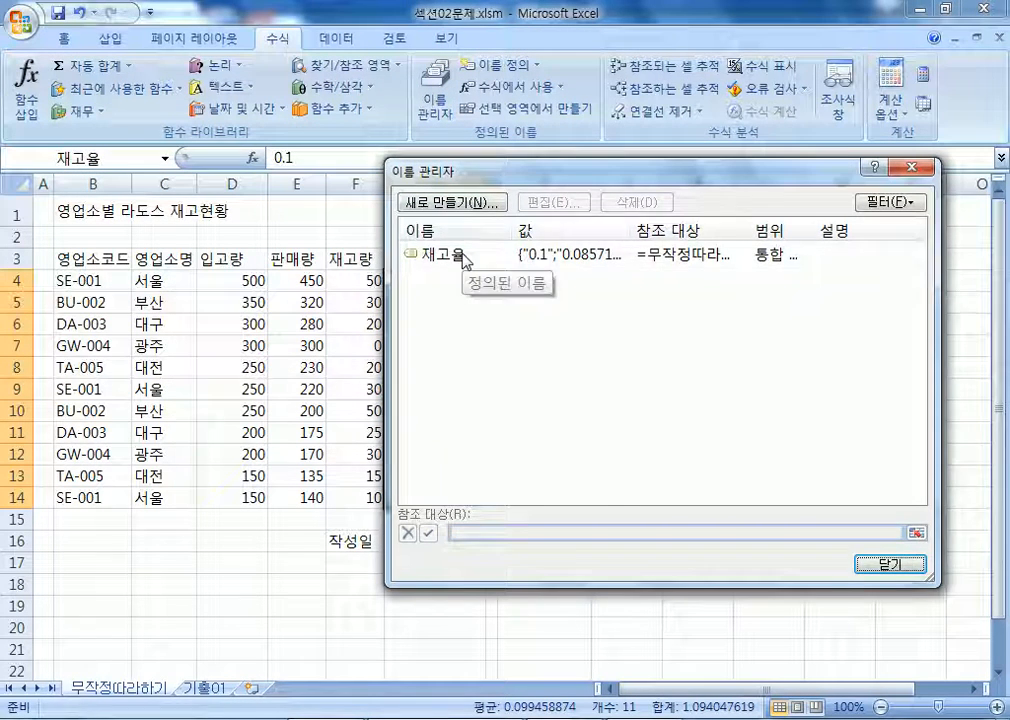
pyautogui.click(483, 264)
pyautogui.doubleClick(481, 264)
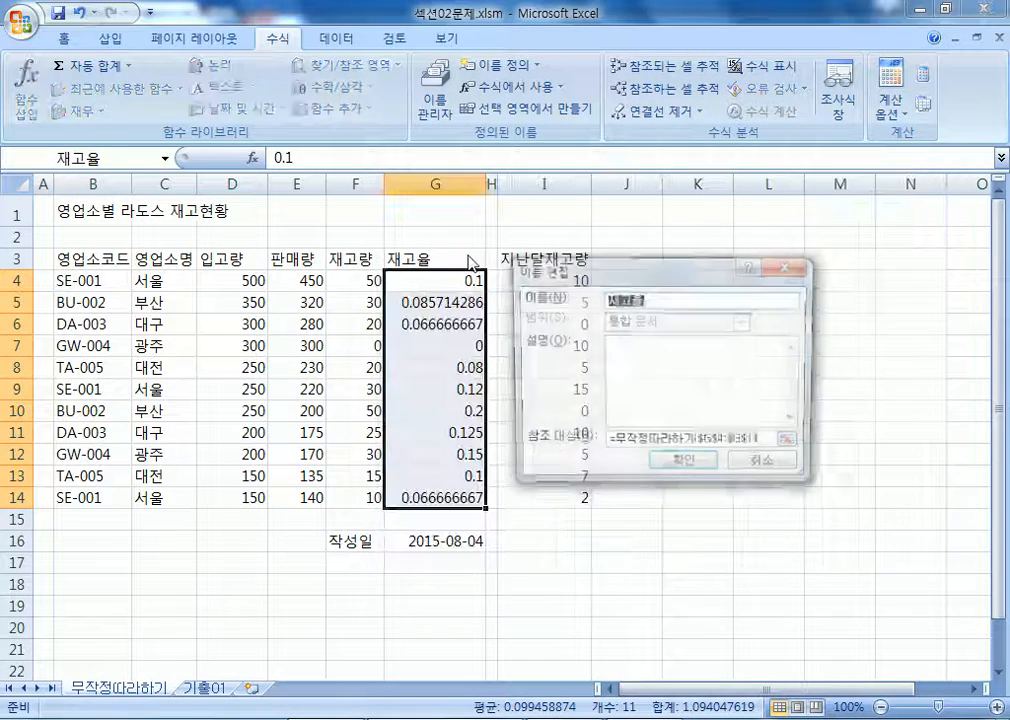
pyautogui.click(656, 297)
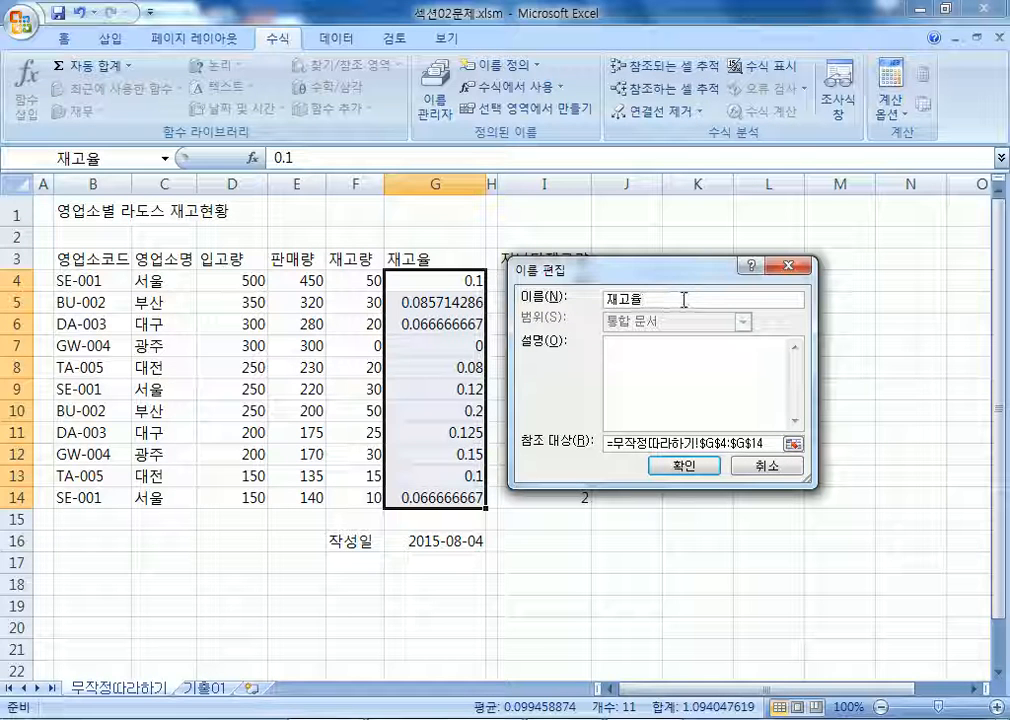
pyautogui.click(764, 466)
pyautogui.click(905, 167)
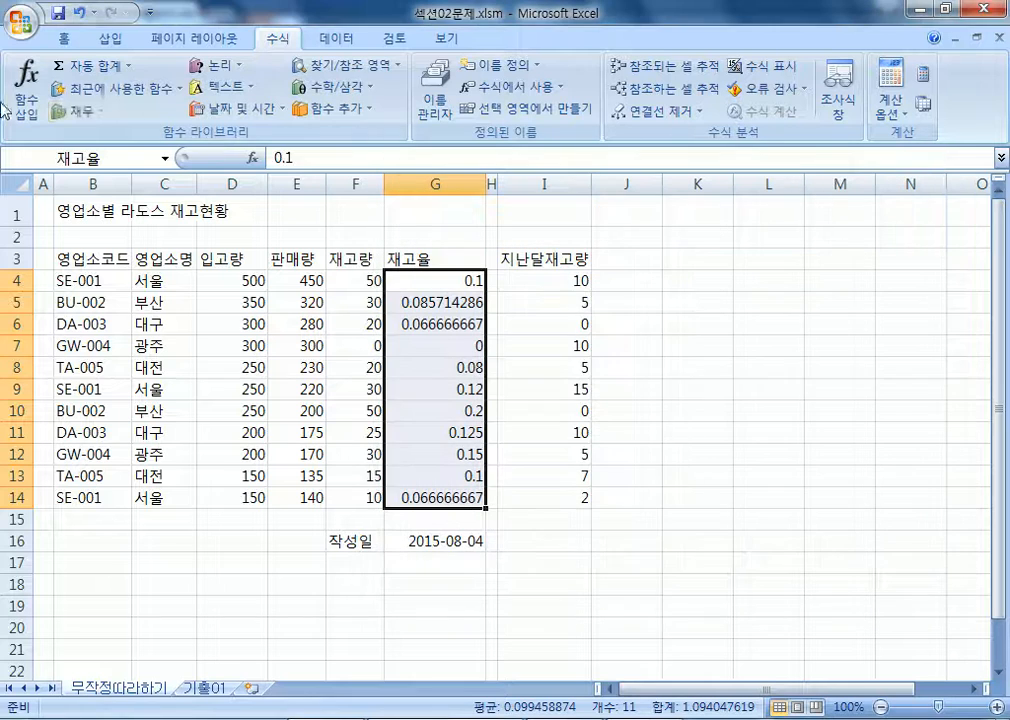
# Step: Reopen 재고율 for editing from the Name Manager, check its name text, accept it as it is and close the manager
pyautogui.click(114, 160)
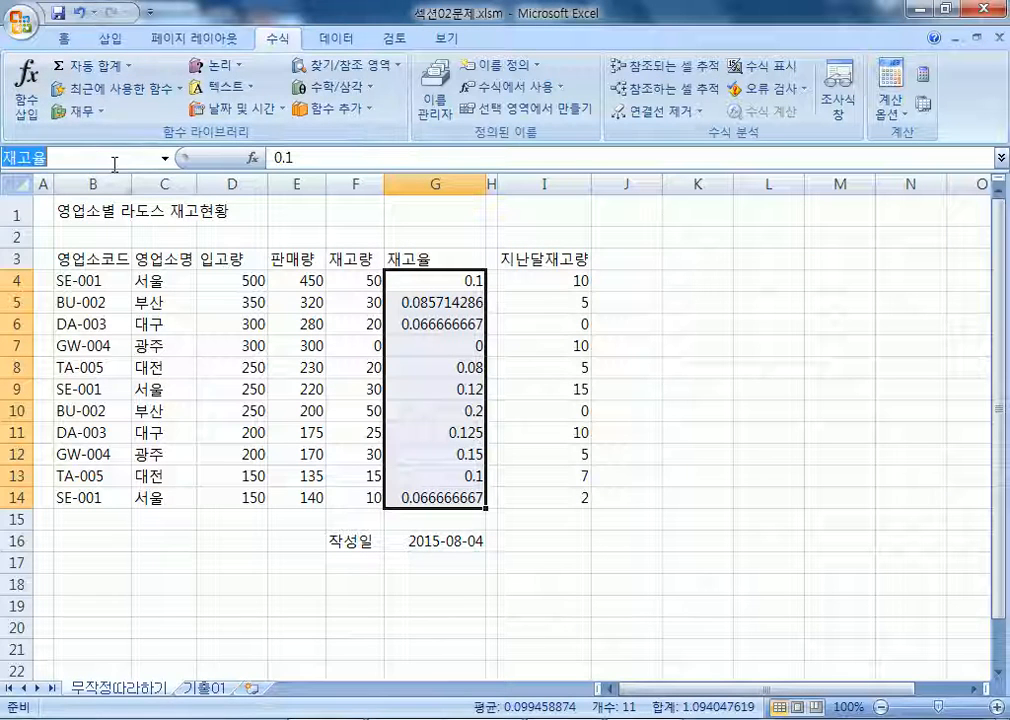
pyautogui.click(436, 100)
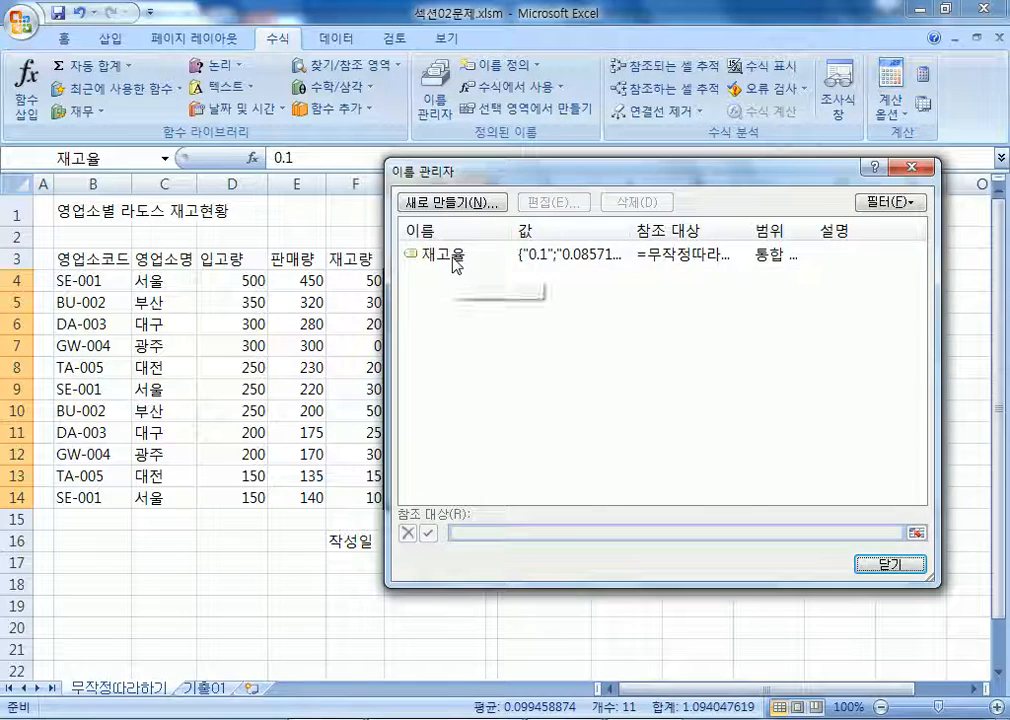
pyautogui.click(453, 260)
pyautogui.doubleClick(454, 262)
pyautogui.click(658, 300)
pyautogui.moveTo(658, 300); pyautogui.dragTo(597, 295)
pyautogui.click(654, 298)
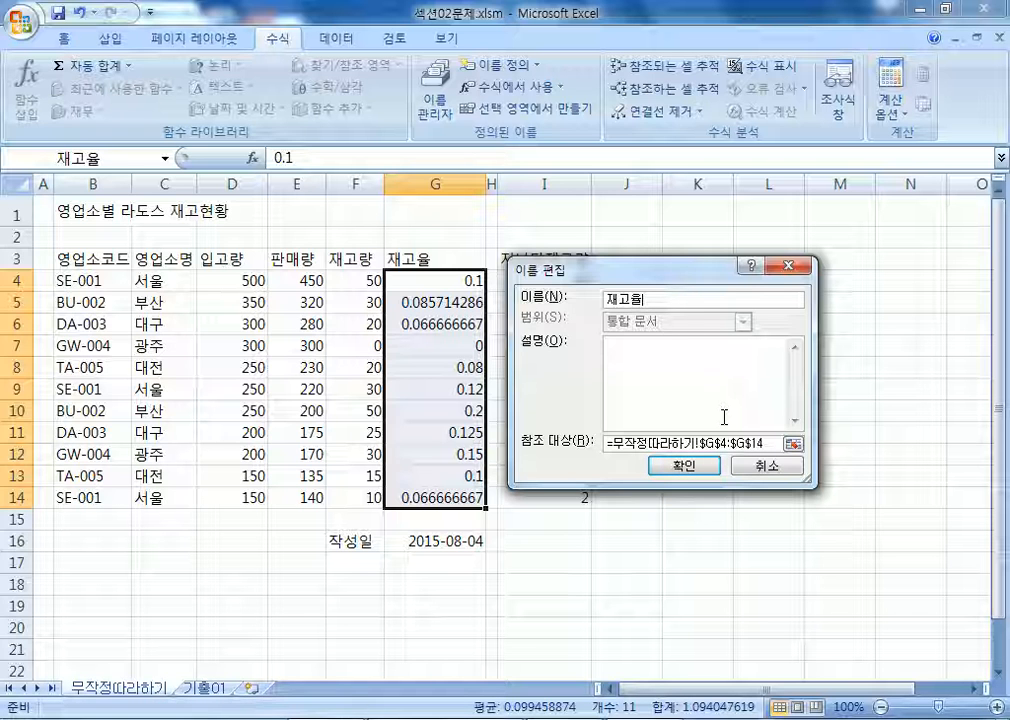
pyautogui.press('Return')
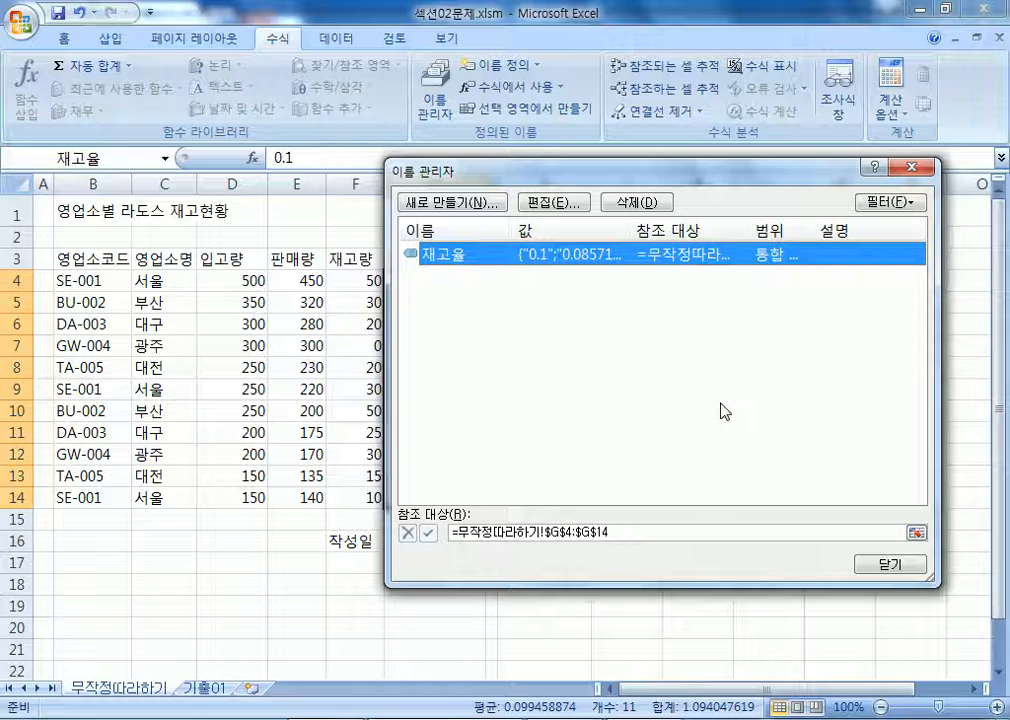
pyautogui.press('Escape')
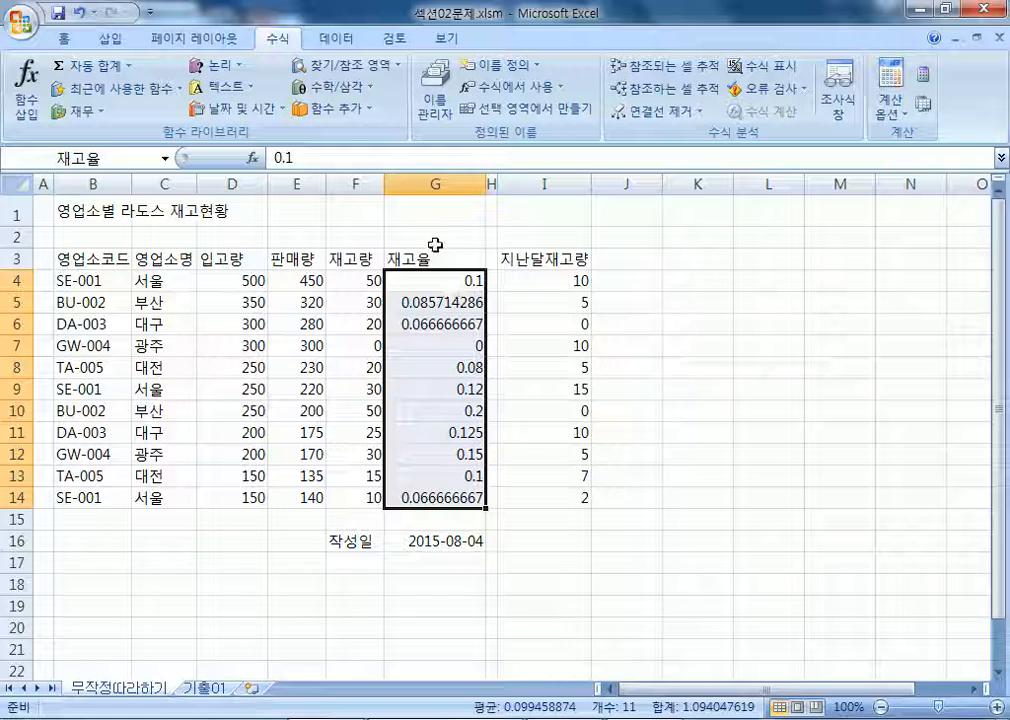
# Step: Insert a comment on the 재고율 heading in G3, clear its default author text and leave the comment box
pyautogui.click(427, 259)
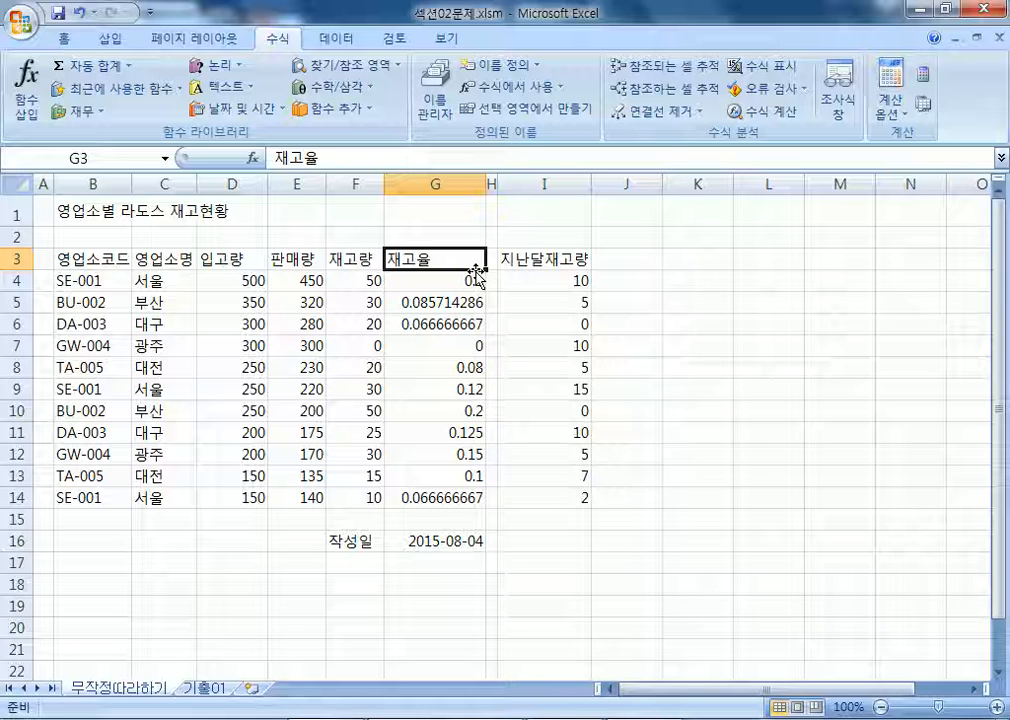
pyautogui.click(393, 40)
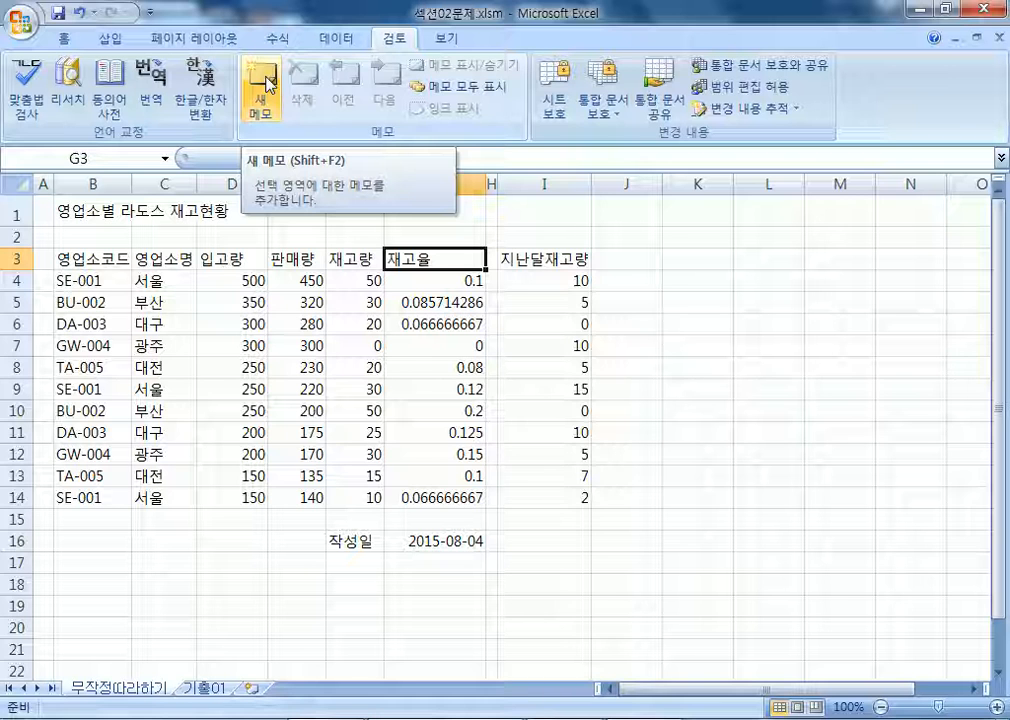
pyautogui.rightClick(428, 259)
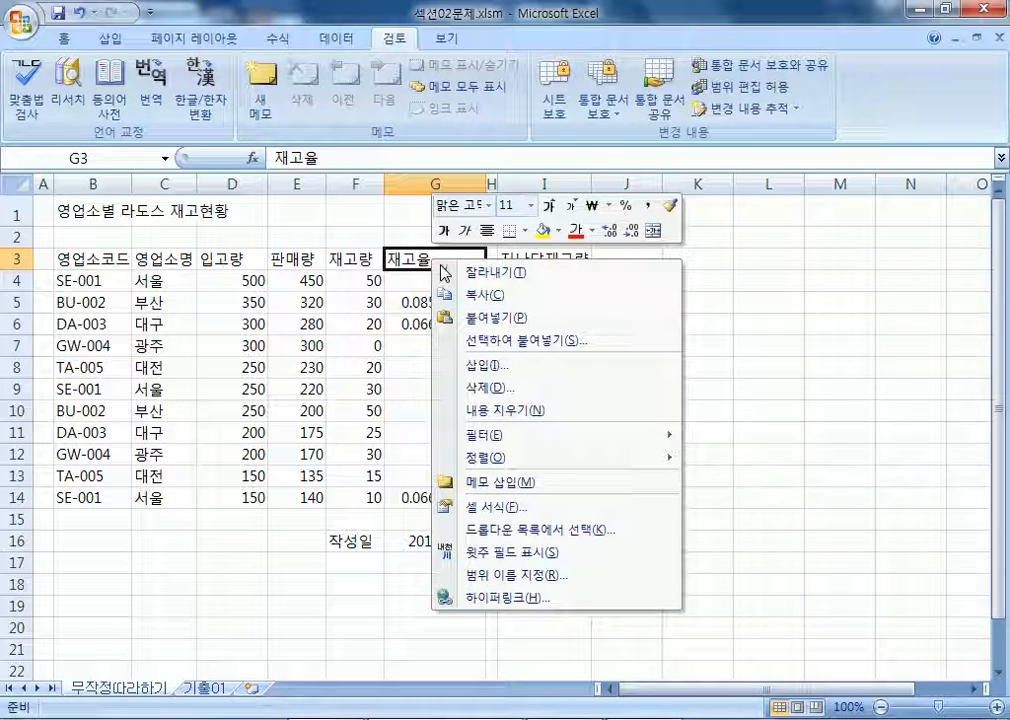
pyautogui.click(484, 484)
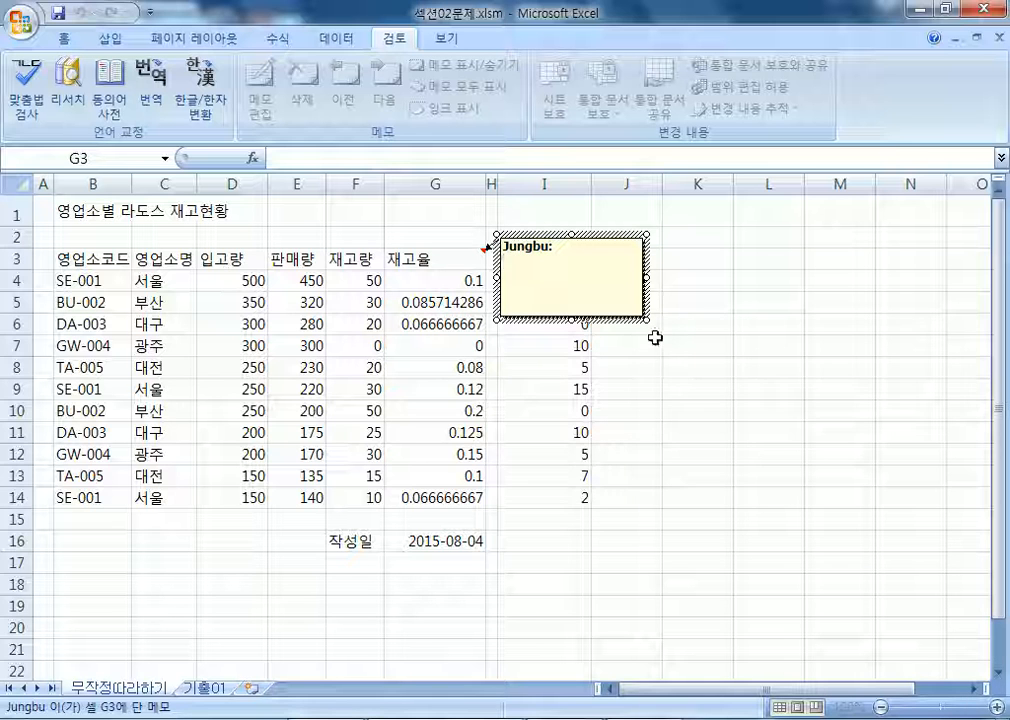
pyautogui.press('BackSpace')
pyautogui.press('BackSpace')
pyautogui.press('BackSpace')
pyautogui.press('BackSpace')
pyautogui.press('BackSpace')
pyautogui.press('BackSpace')
pyautogui.press('BackSpace')
pyautogui.press('BackSpace')
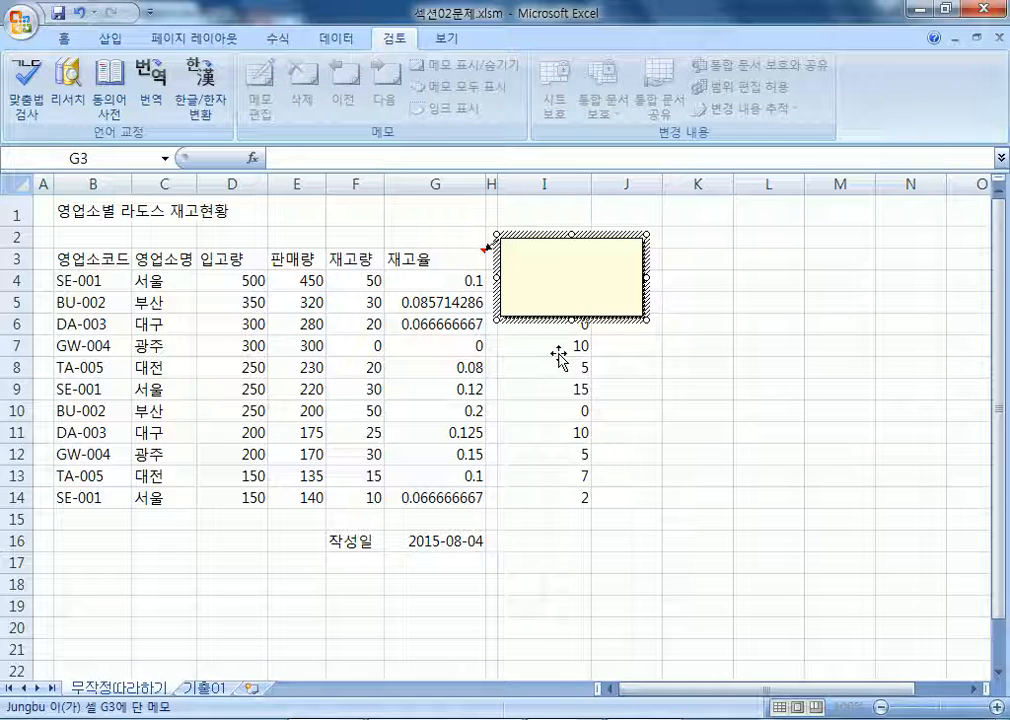
pyautogui.press('Escape')
# Step: Leave the empty comment box and delete the comment attached to the 재고율 heading in G3
pyautogui.click(449, 259)
pyautogui.rightClick(449, 259)
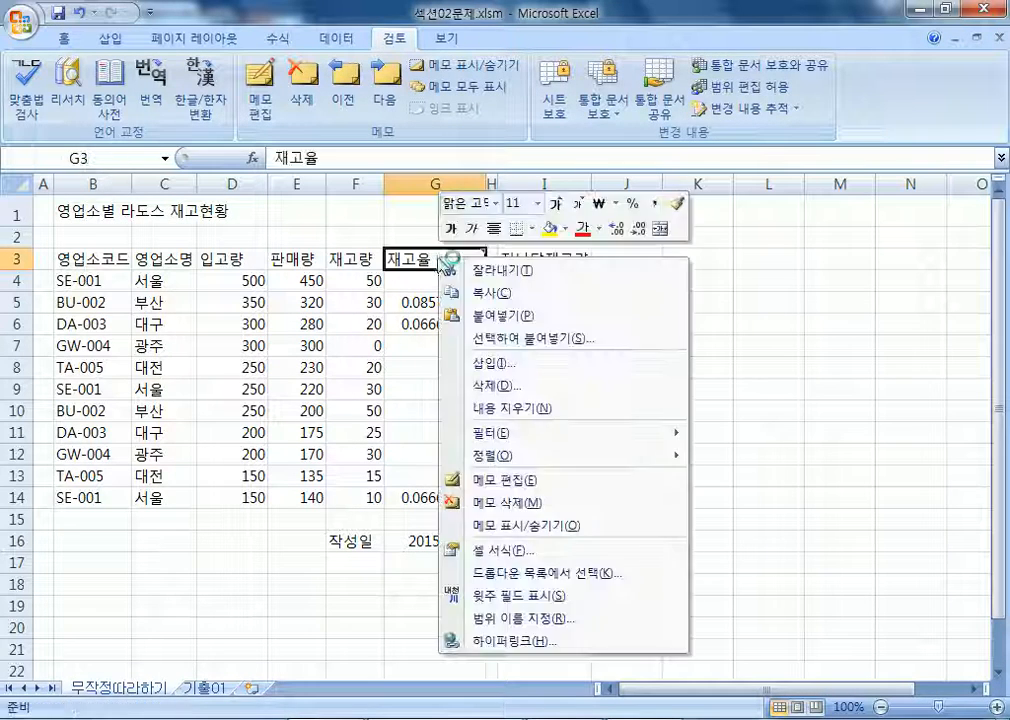
pyautogui.click(460, 503)
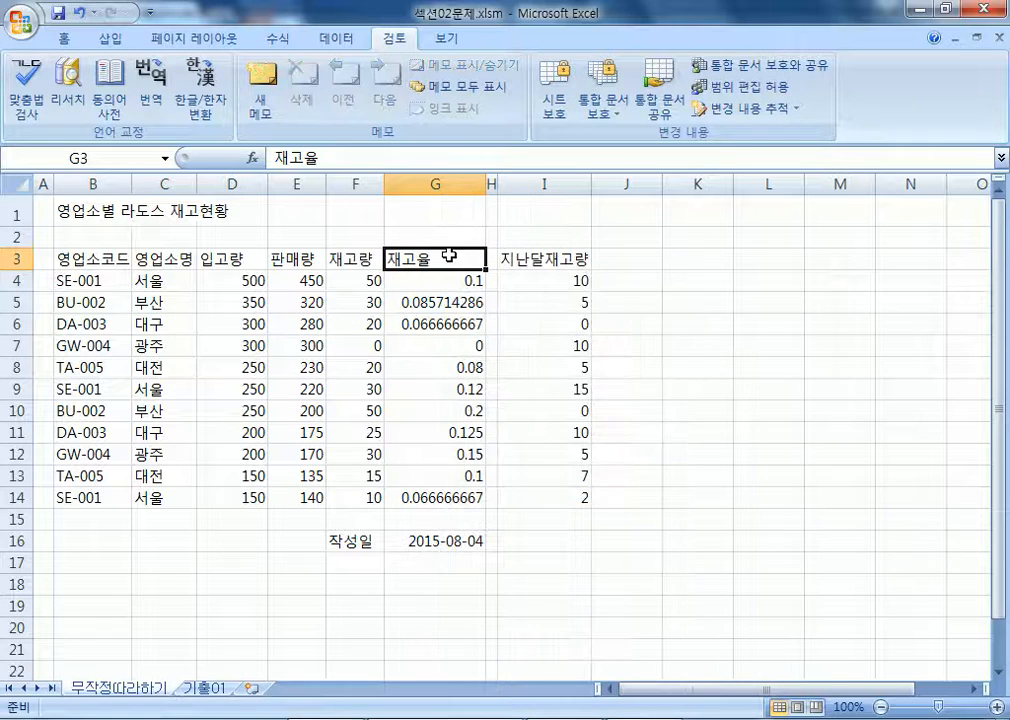
# Step: Insert a new comment on G3, clear its default author text and enter 재고량 대비
pyautogui.rightClick(452, 259)
pyautogui.click(527, 477)
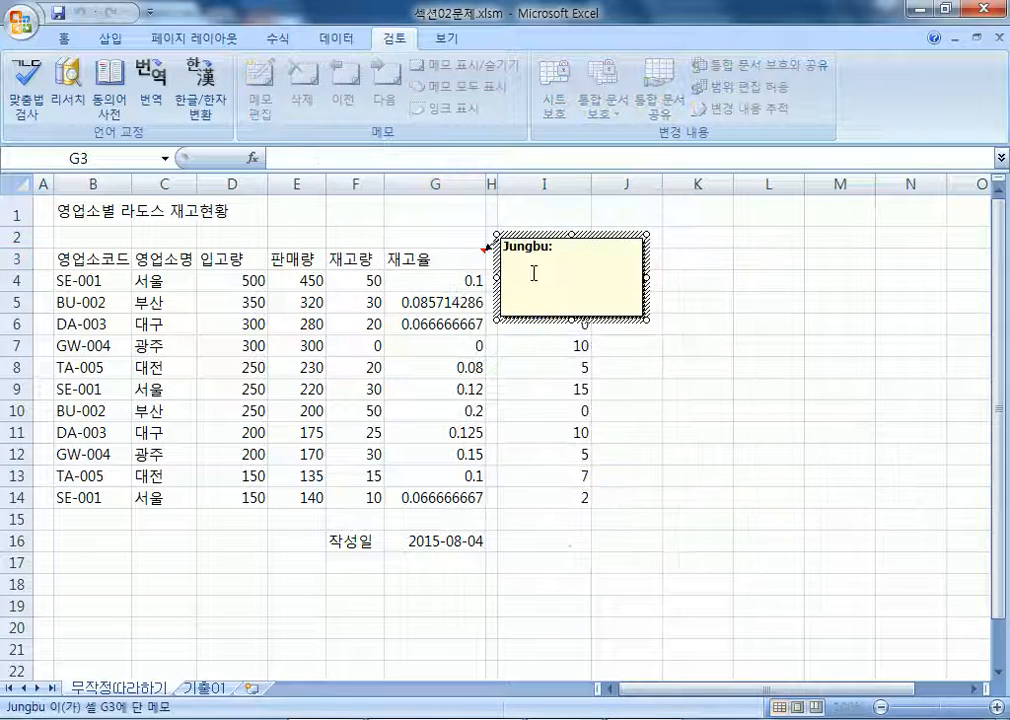
pyautogui.press('BackSpace')
pyautogui.press('BackSpace')
pyautogui.press('BackSpace')
pyautogui.press('BackSpace')
pyautogui.press('BackSpace')
pyautogui.press('BackSpace')
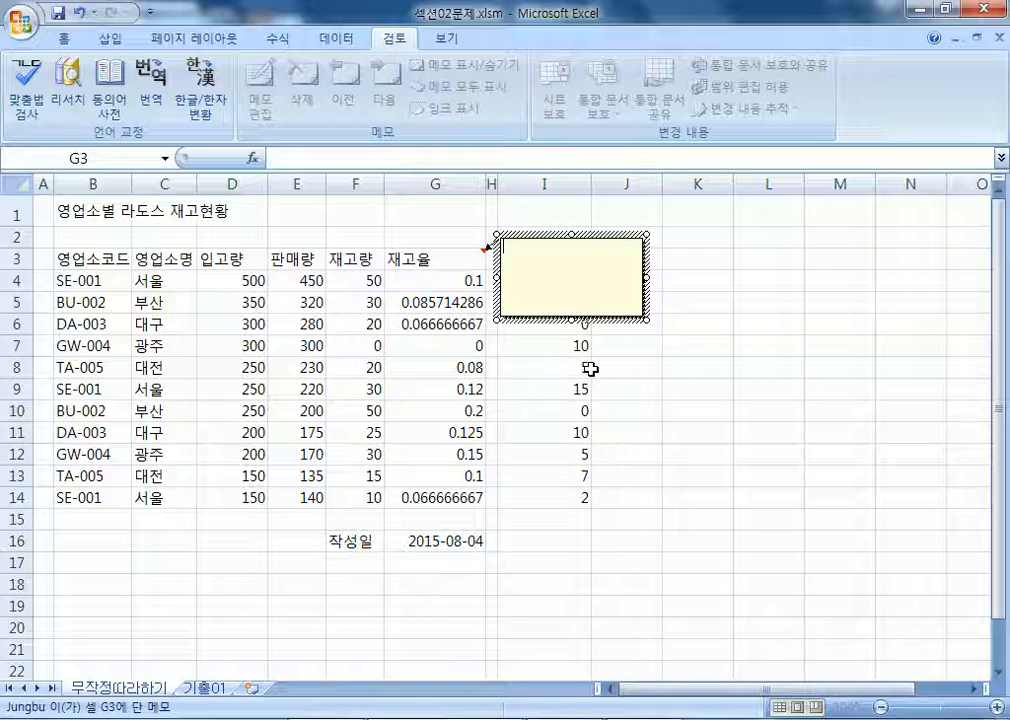
pyautogui.write('재고라')
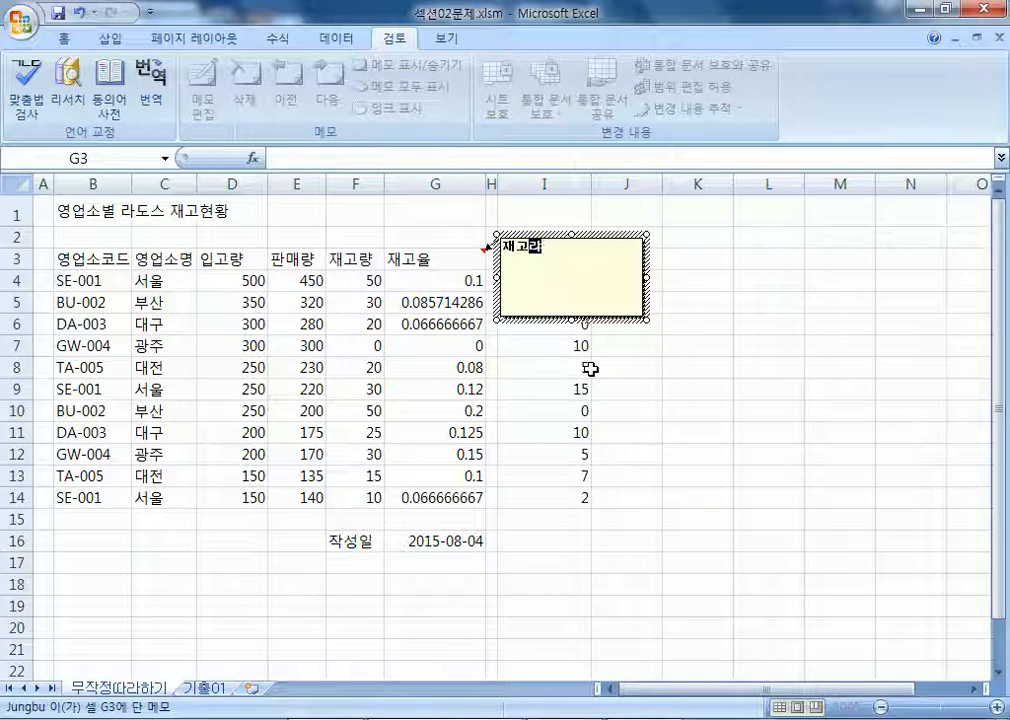
pyautogui.write(' 대비')
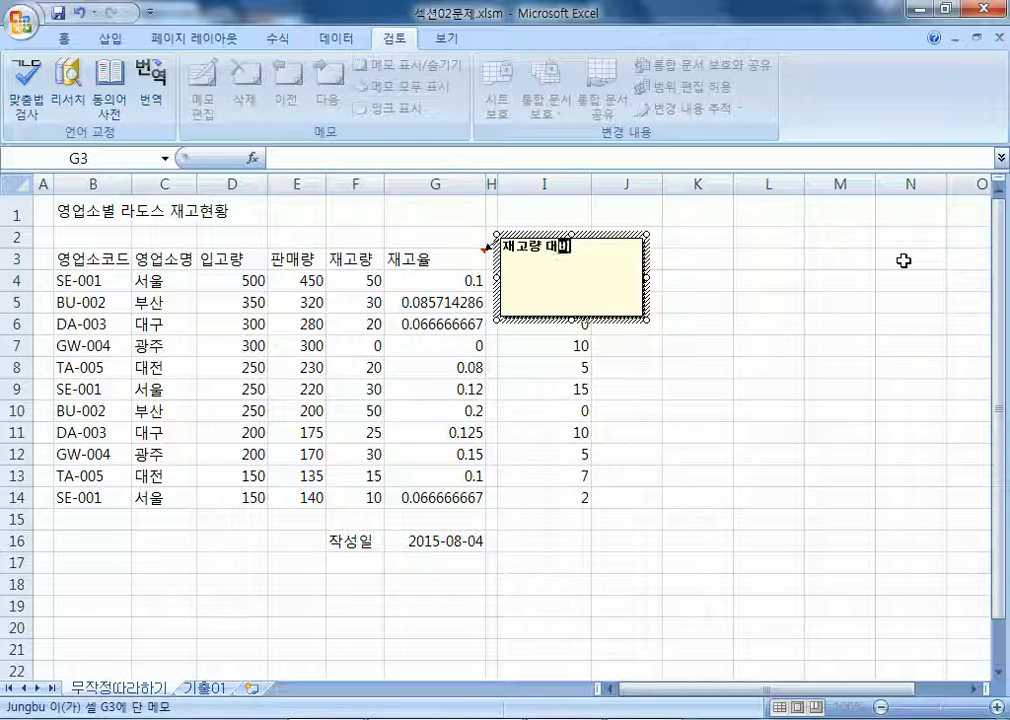
pyautogui.click(904, 259)
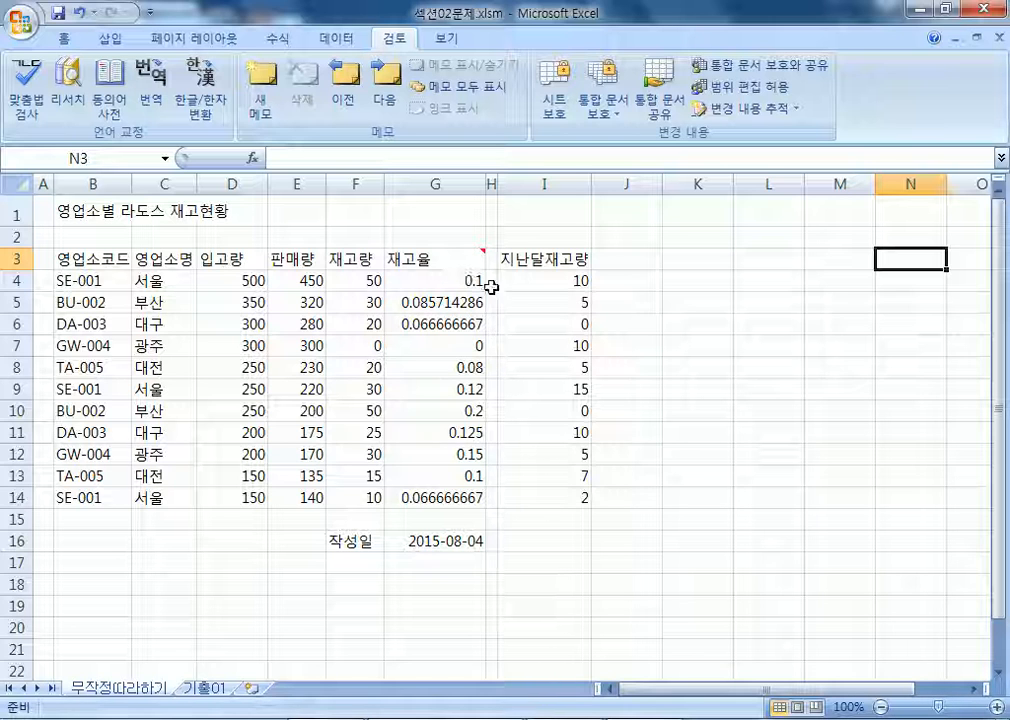
# Step: Preview the comment on G3, turn its permanent display on and hide it again
pyautogui.moveTo(463, 259)
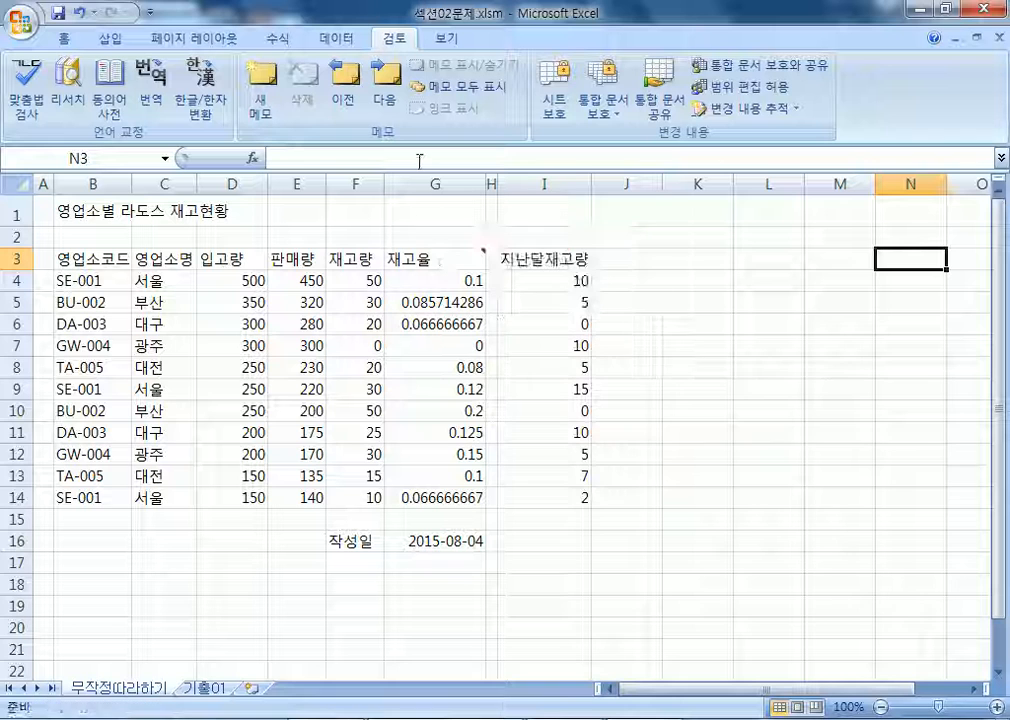
pyautogui.click(445, 261)
pyautogui.moveTo(435, 258)
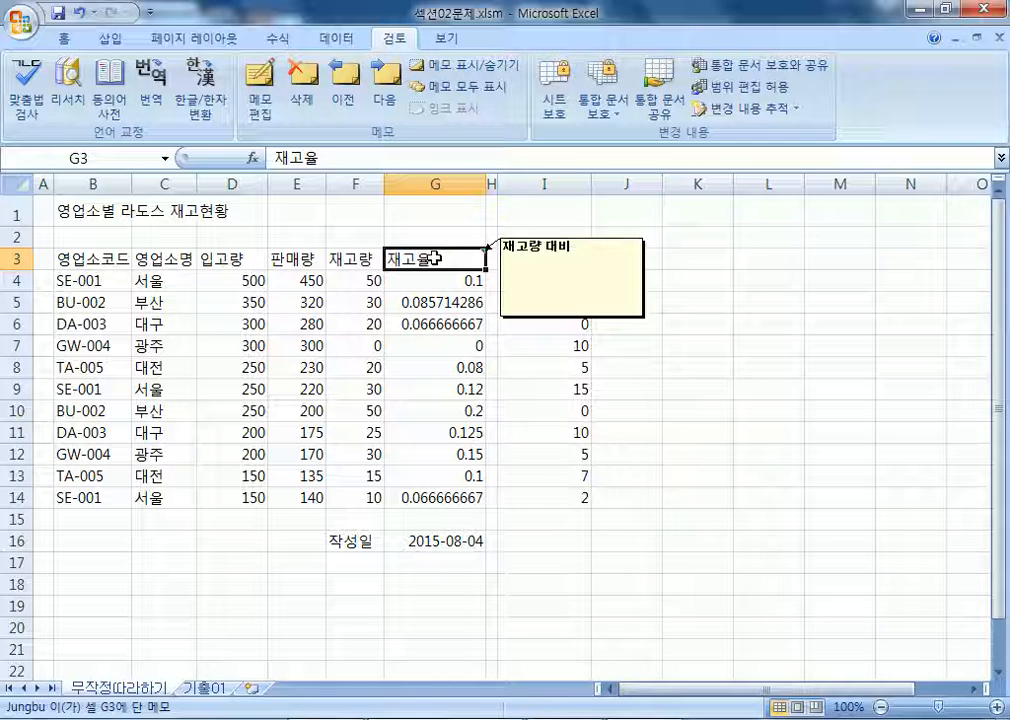
pyautogui.click(505, 447)
pyautogui.click(449, 266)
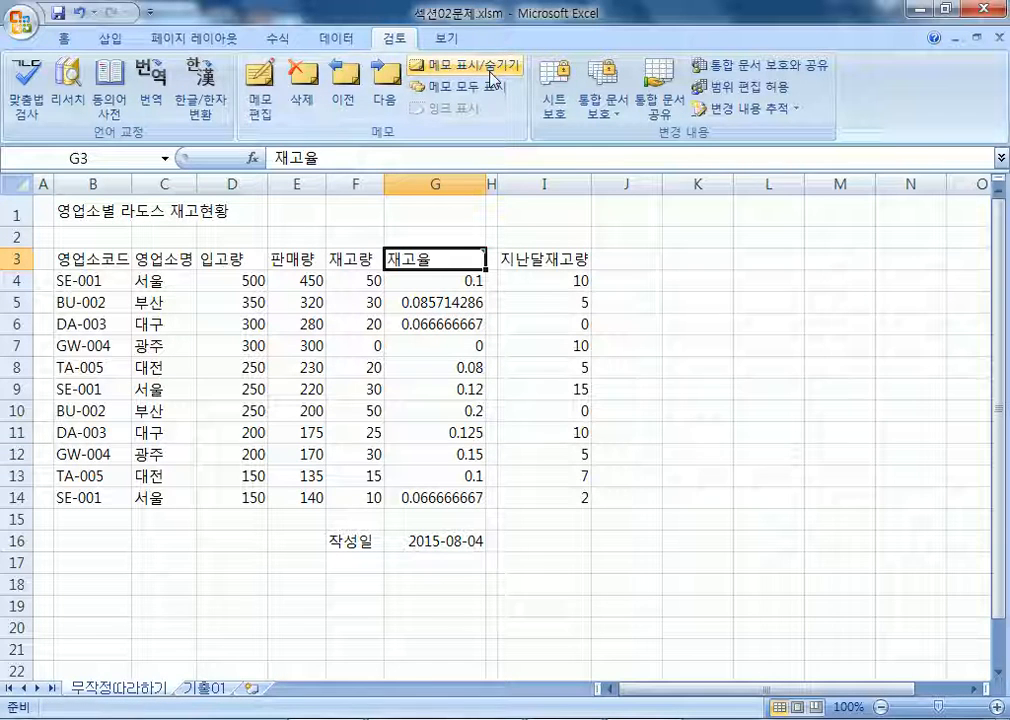
pyautogui.click(484, 72)
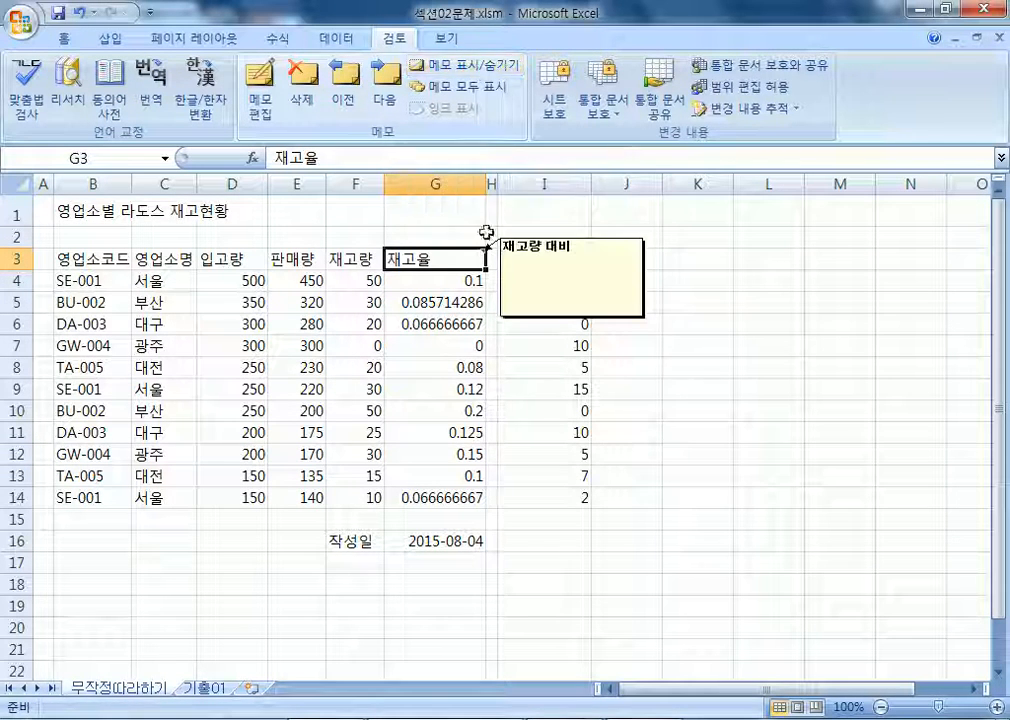
pyautogui.click(465, 72)
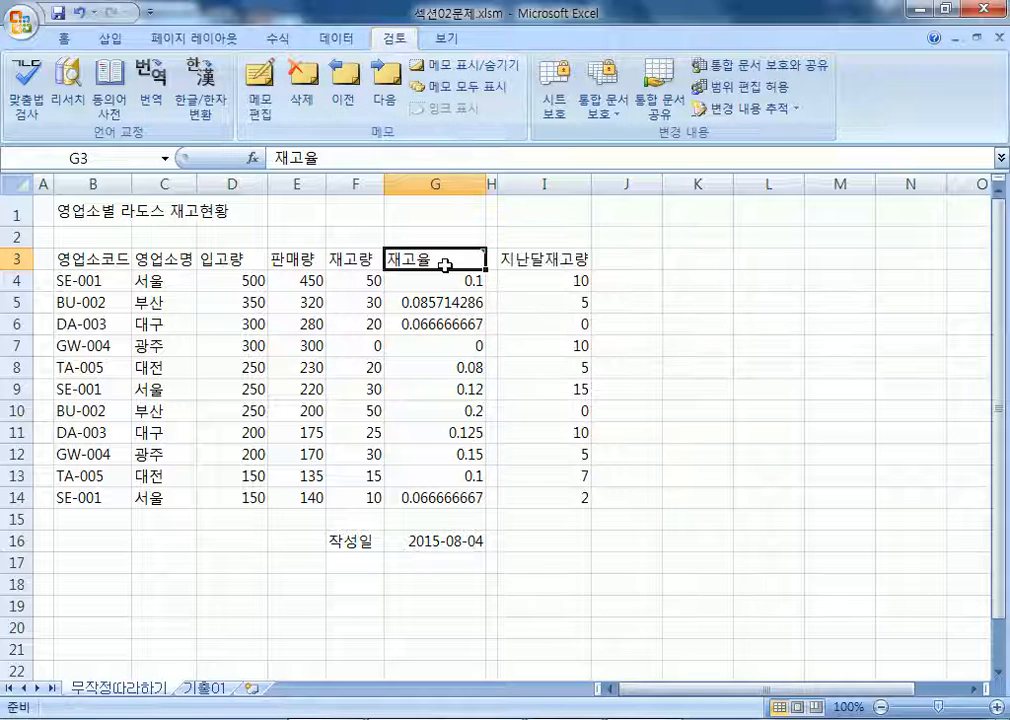
# Step: Set the comment on G3 to stay displayed and check it with other cells selected
pyautogui.rightClick(451, 262)
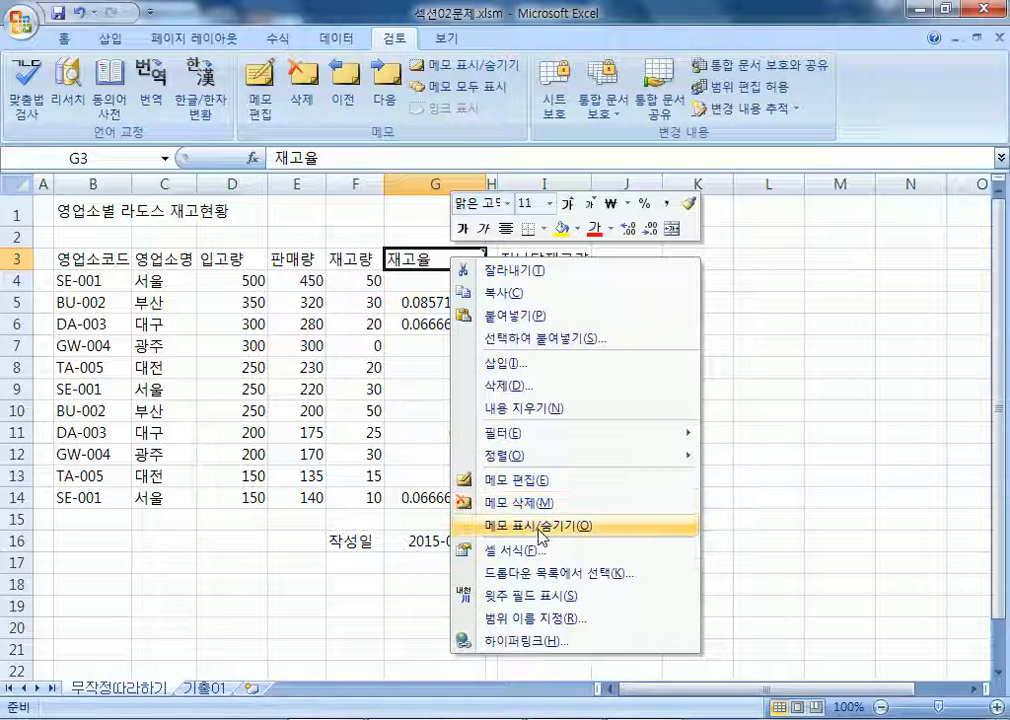
pyautogui.click(541, 526)
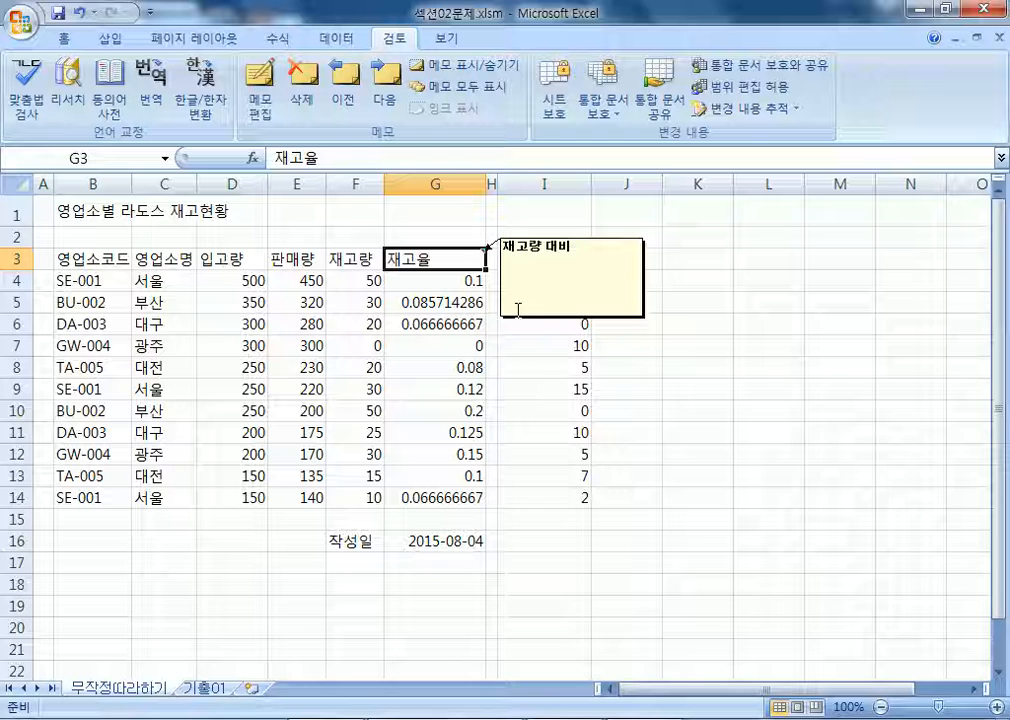
pyautogui.click(906, 343)
pyautogui.click(425, 259)
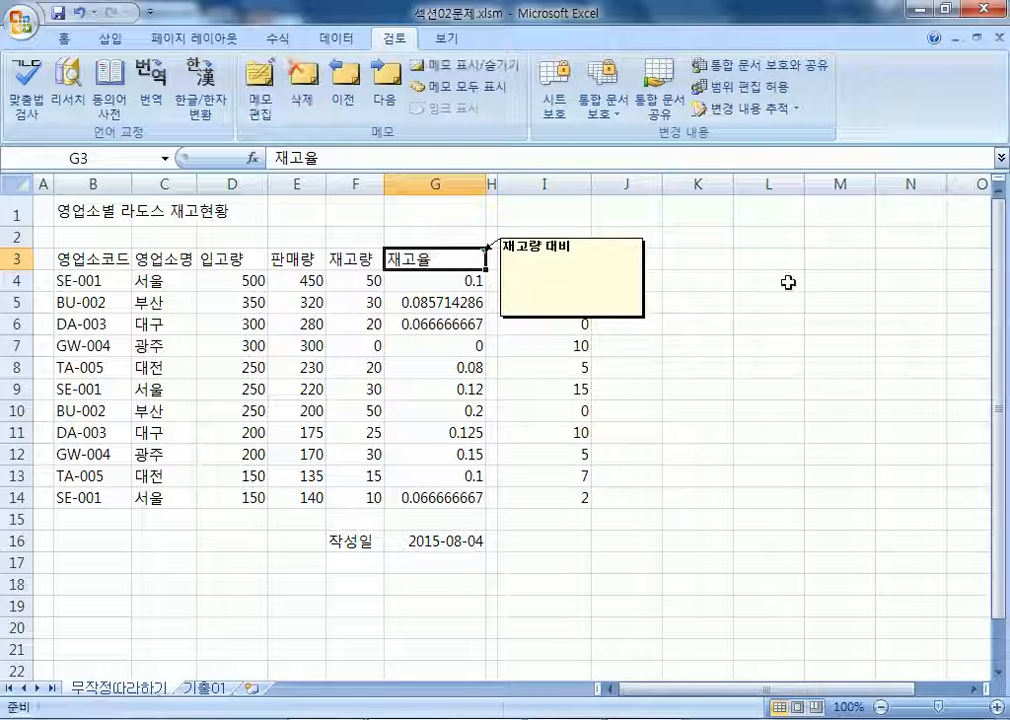
pyautogui.click(838, 300)
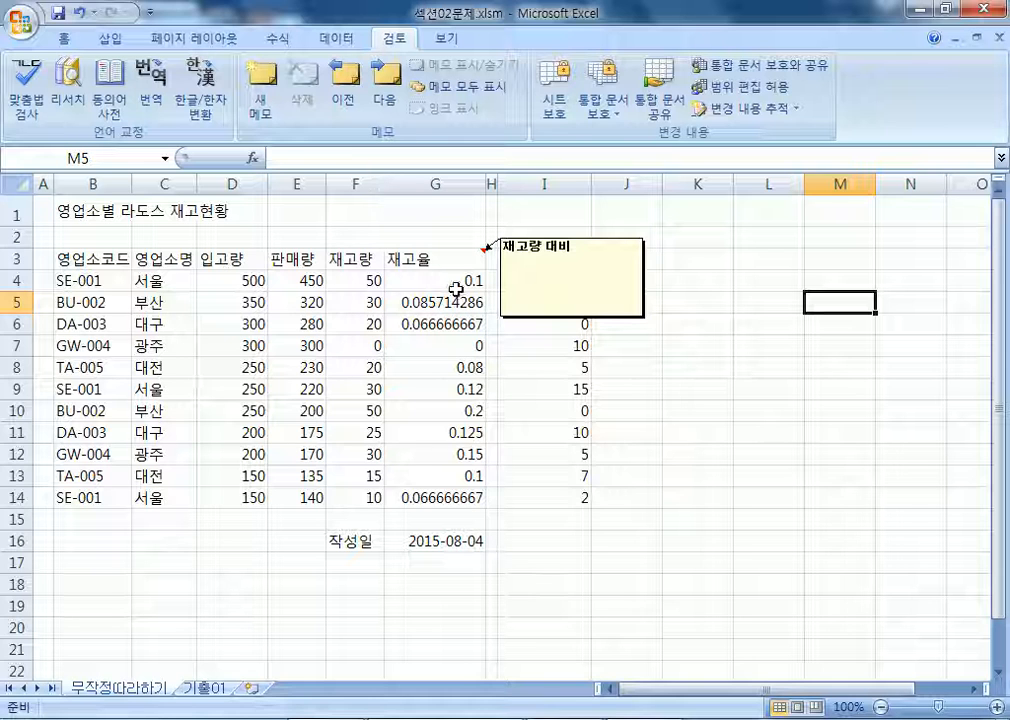
# Step: Hide the comment on the 재고율 heading and display it again
pyautogui.click(458, 259)
pyautogui.click(438, 66)
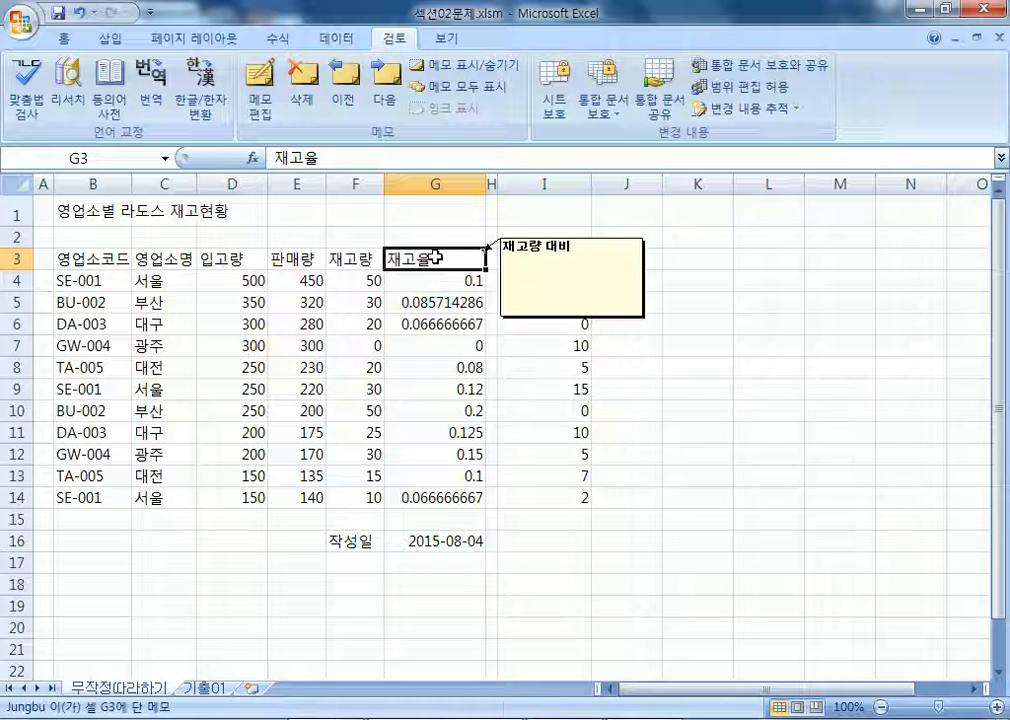
pyautogui.click(455, 65)
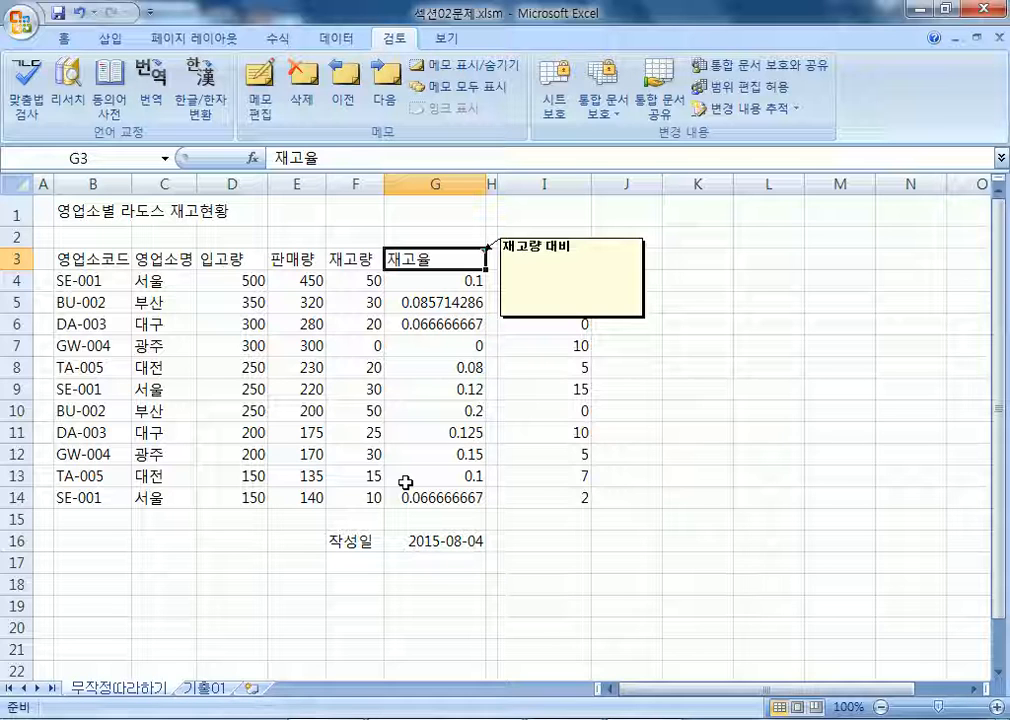
# Step: Practise selecting the title range B1:G1 several times, clearing the selection in between
pyautogui.click(79, 212)
pyautogui.moveTo(79, 212); pyautogui.dragTo(406, 206)
pyautogui.click(296, 408)
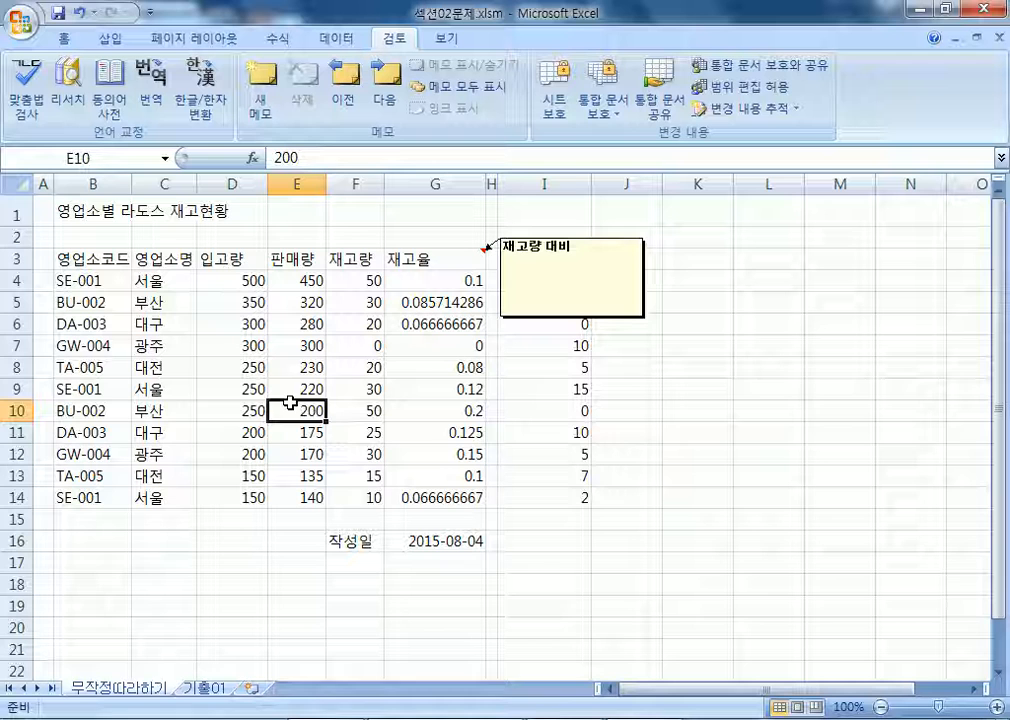
pyautogui.click(99, 213)
pyautogui.moveTo(96, 212); pyautogui.dragTo(405, 209)
pyautogui.click(296, 367)
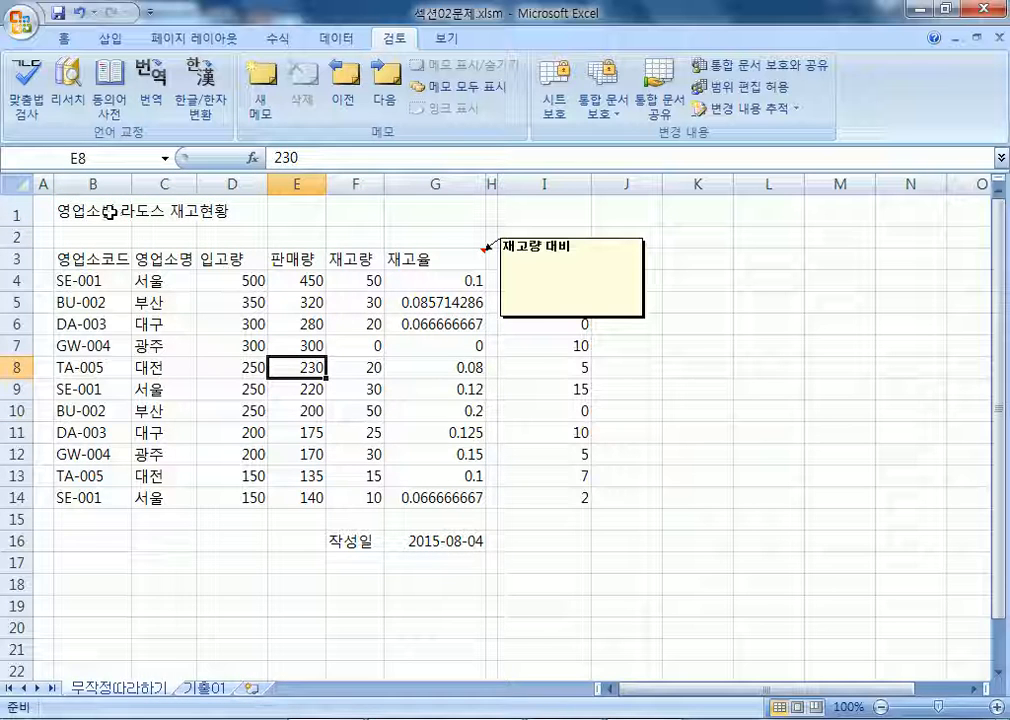
pyautogui.moveTo(106, 210); pyautogui.dragTo(444, 207)
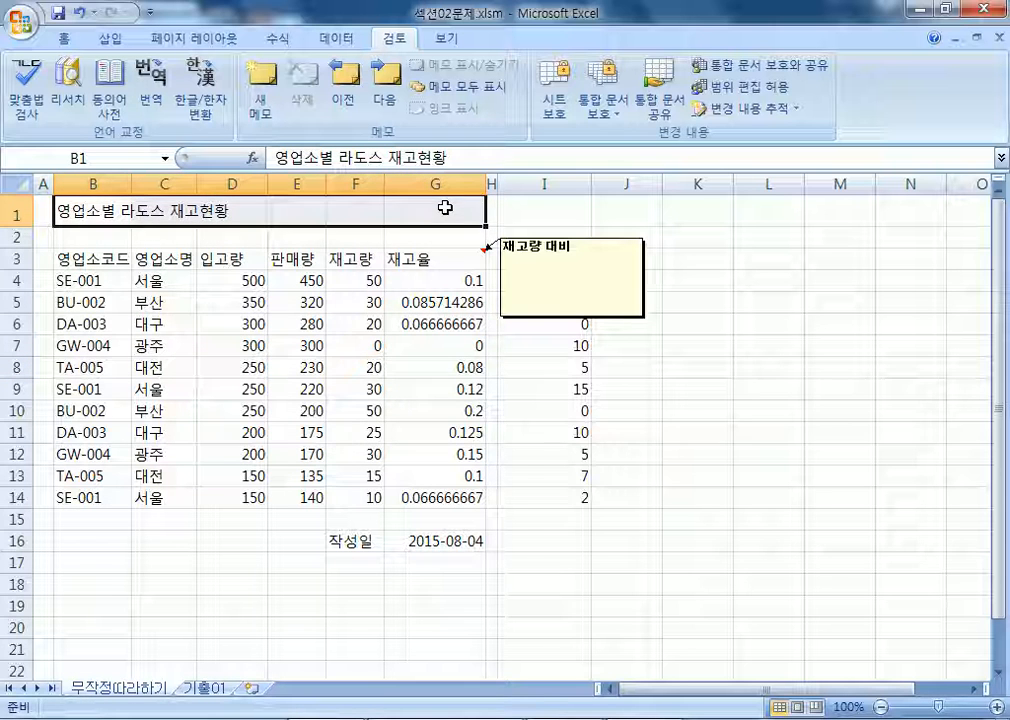
pyautogui.moveTo(100, 210); pyautogui.dragTo(396, 210)
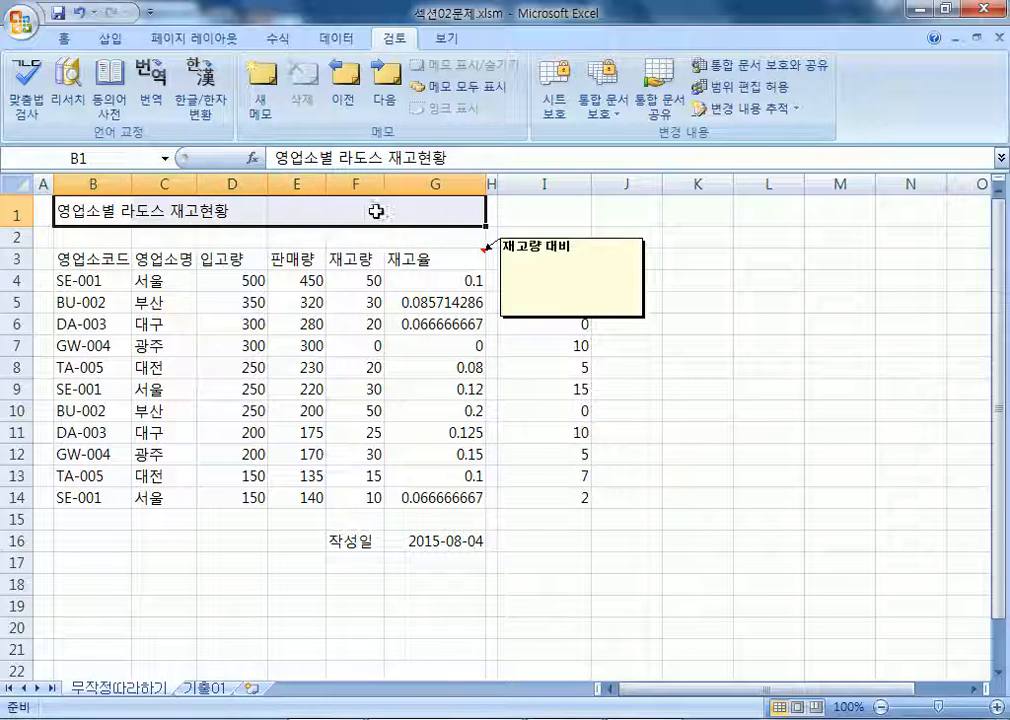
pyautogui.click(104, 214)
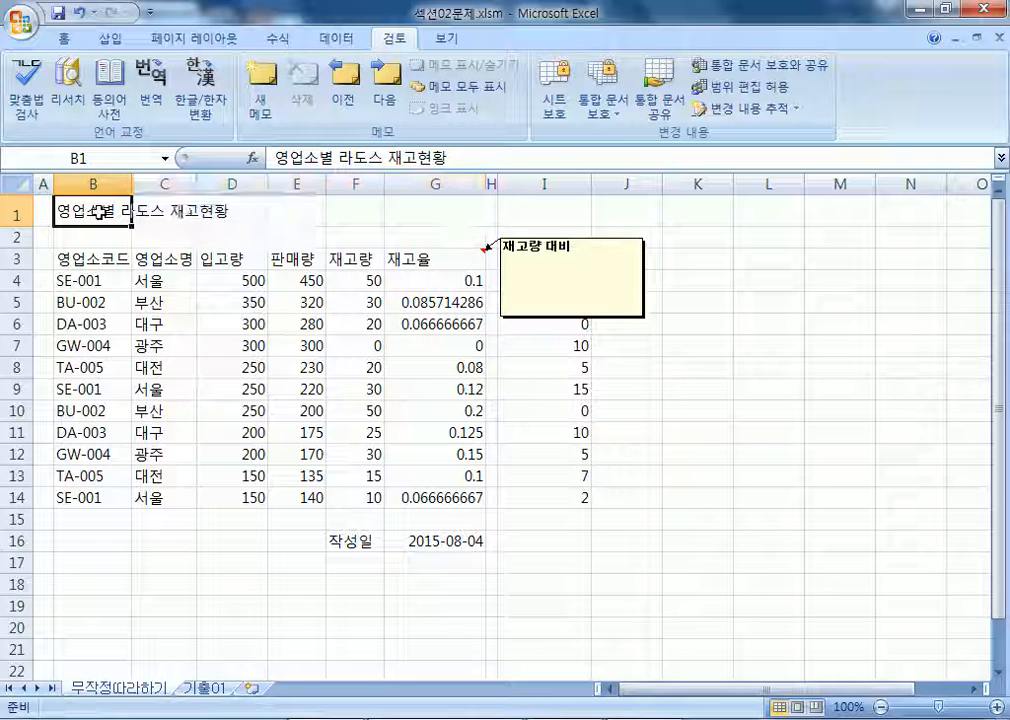
# Step: Practise moving the empty cell M4 to L2 and on to L6, and select downward from L6
pyautogui.click(806, 283)
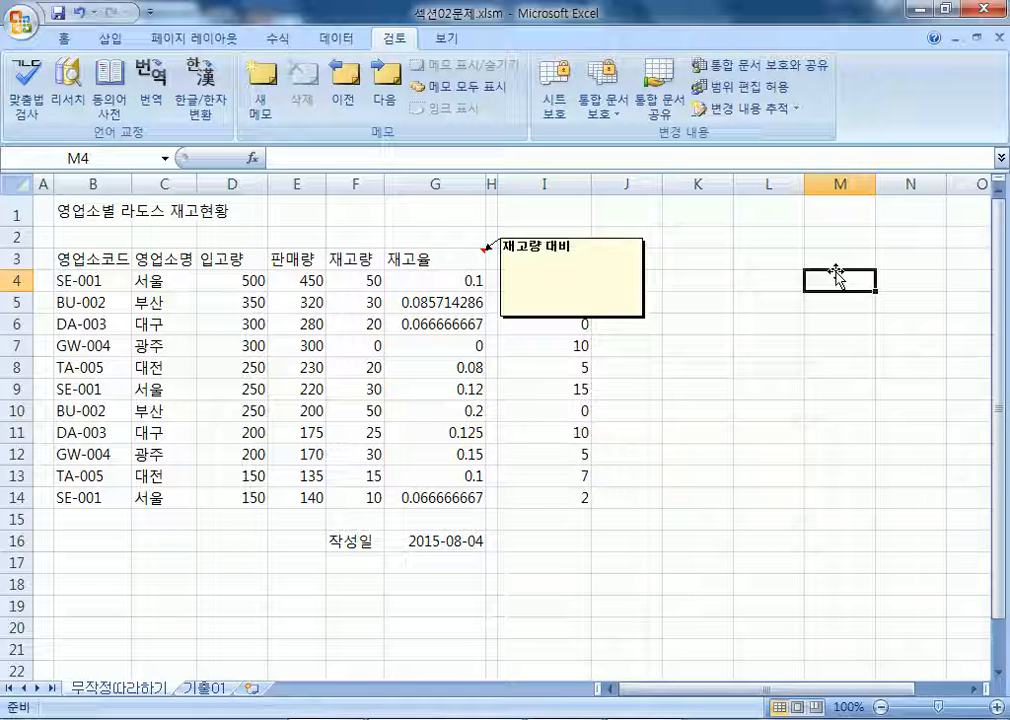
pyautogui.moveTo(836, 278); pyautogui.dragTo(775, 240)
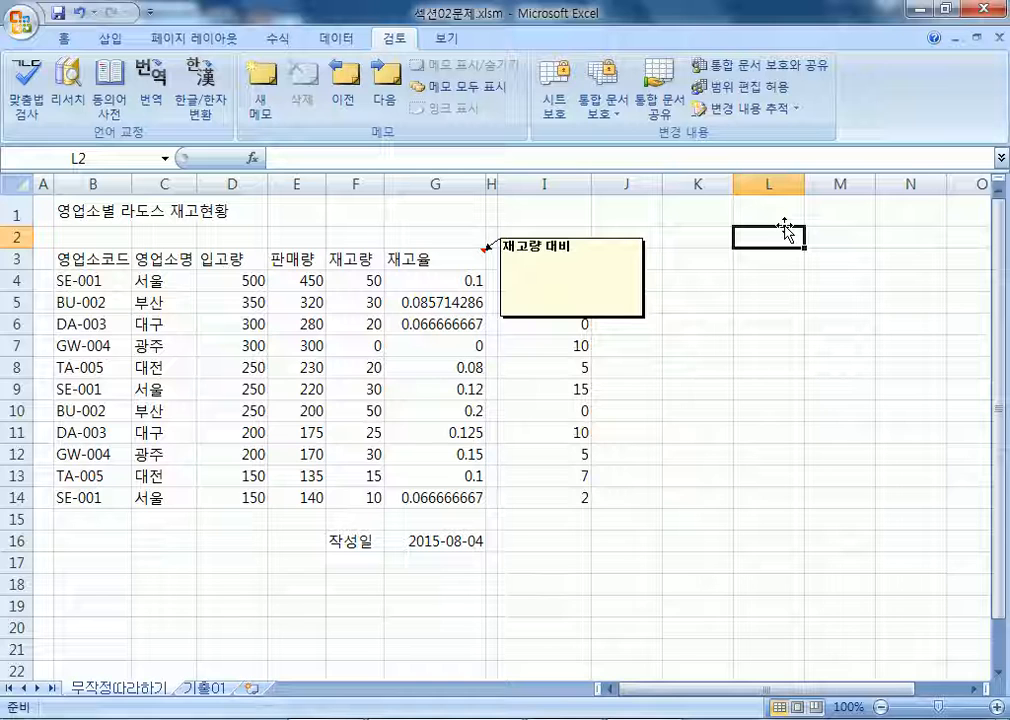
pyautogui.moveTo(785, 230); pyautogui.dragTo(786, 329)
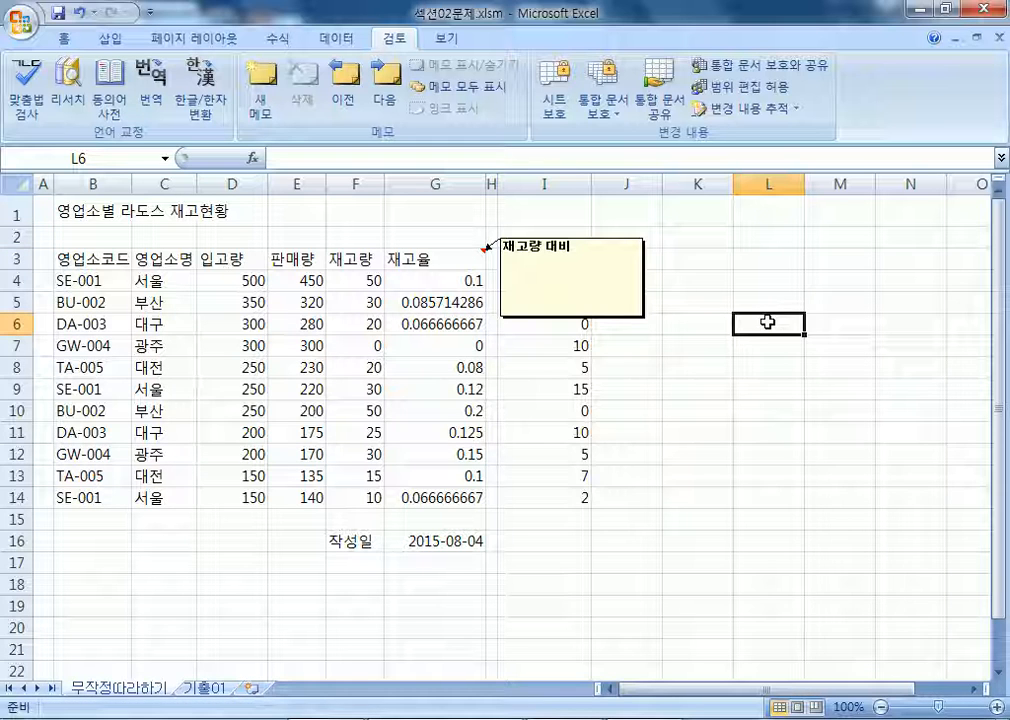
pyautogui.moveTo(767, 322); pyautogui.dragTo(769, 540)
# Step: Merge and center the title across B1:G1, unmerge it and apply Merge & Center again
pyautogui.click(86, 210)
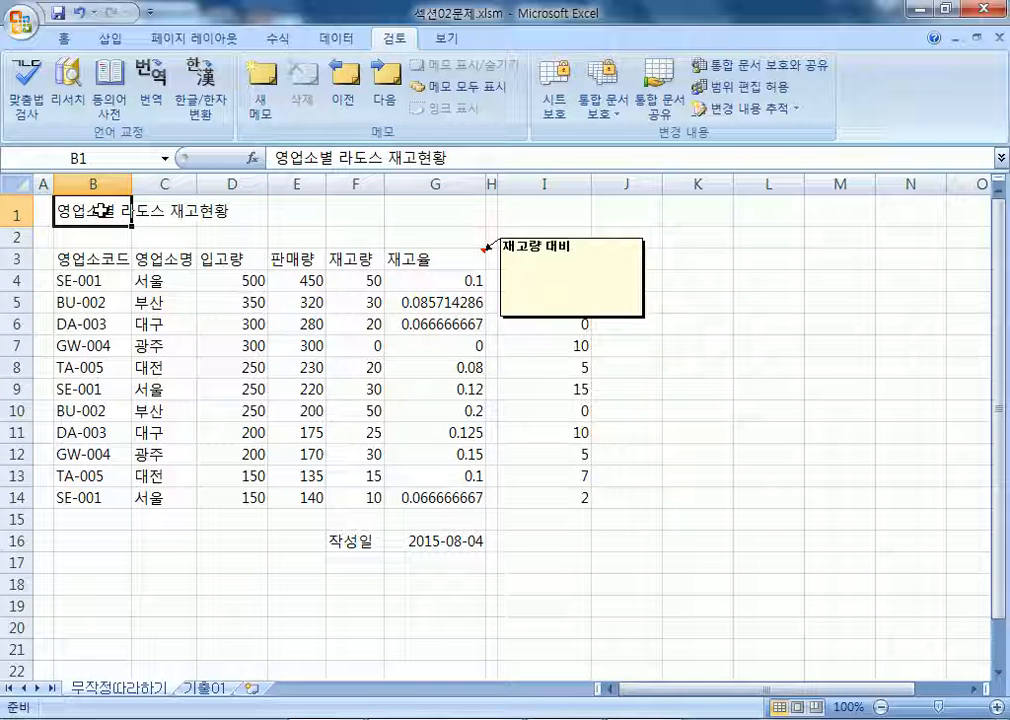
pyautogui.moveTo(86, 210); pyautogui.dragTo(410, 212)
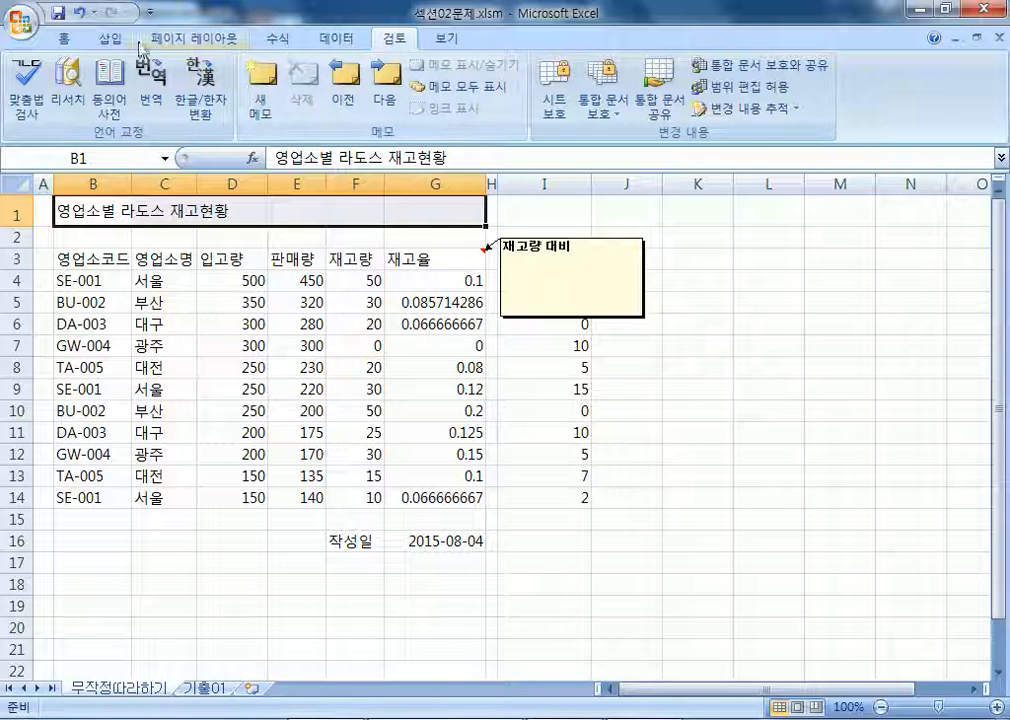
pyautogui.click(60, 40)
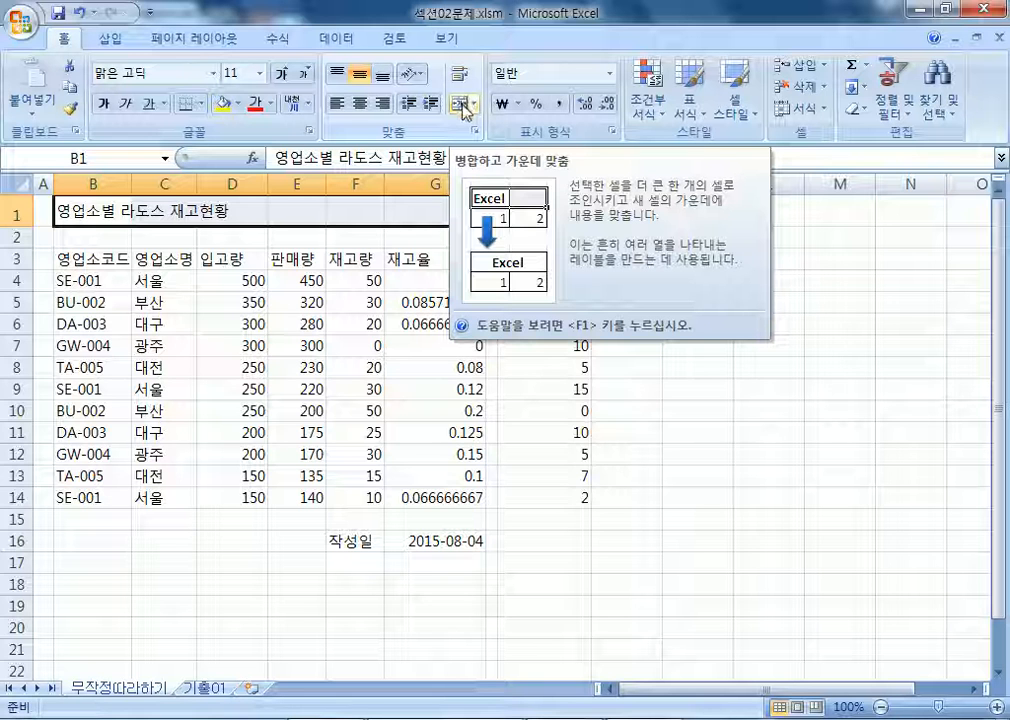
pyautogui.click(463, 105)
pyautogui.moveTo(480, 245)
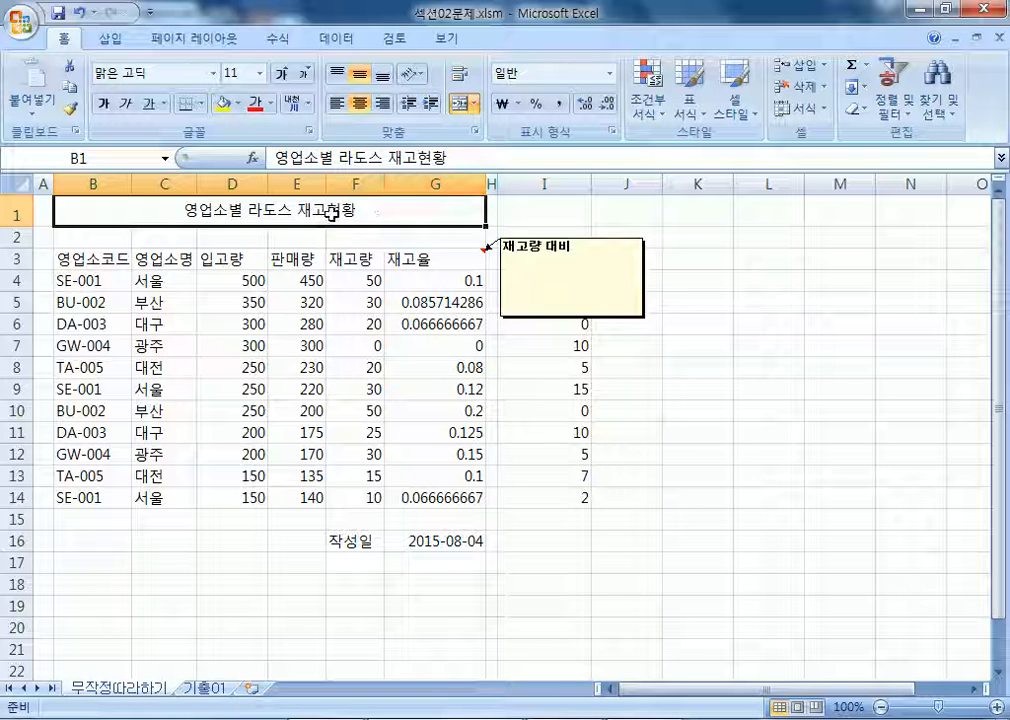
pyautogui.click(460, 103)
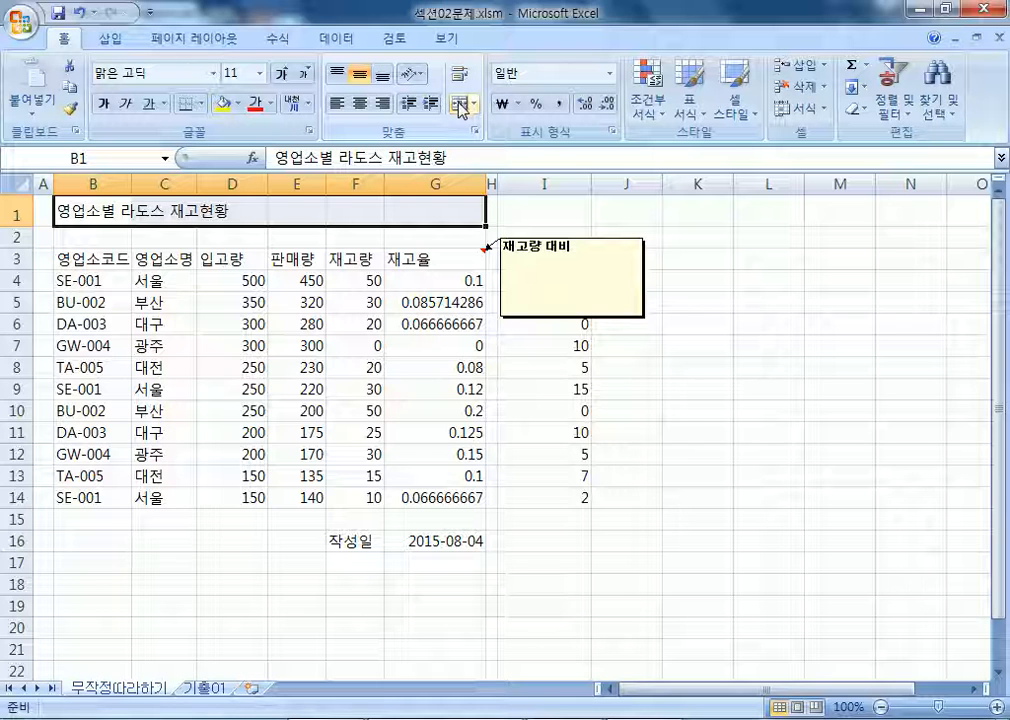
pyautogui.click(462, 105)
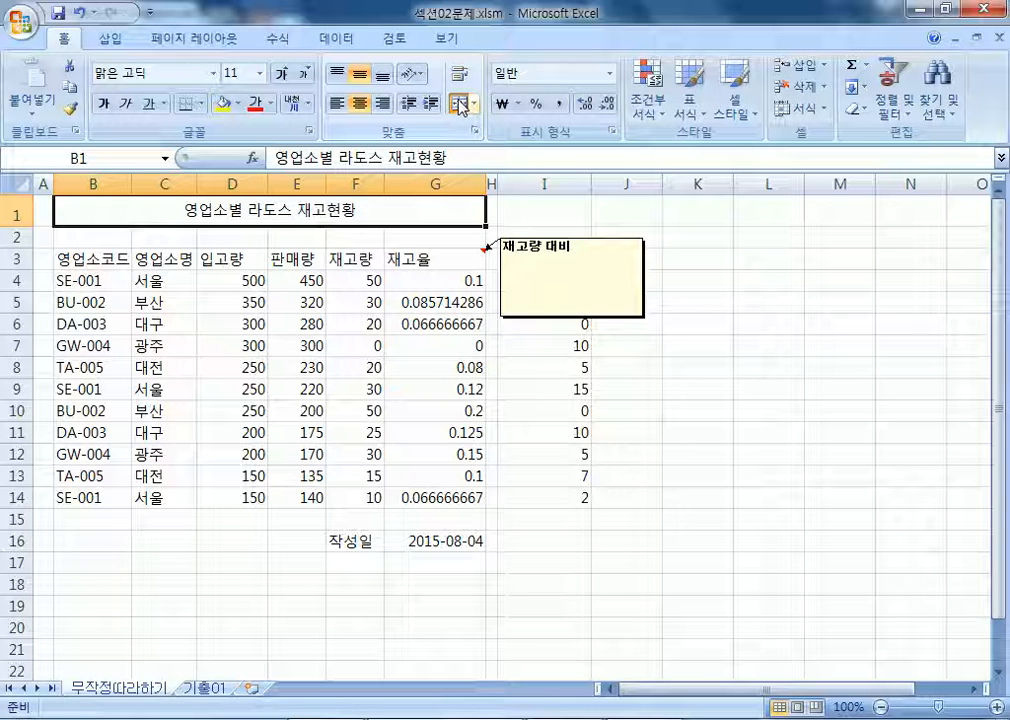
# Step: Set the font of the merged title in B1:G1 to 굴림
pyautogui.click(215, 80)
pyautogui.scroll(-10, 150, 400)
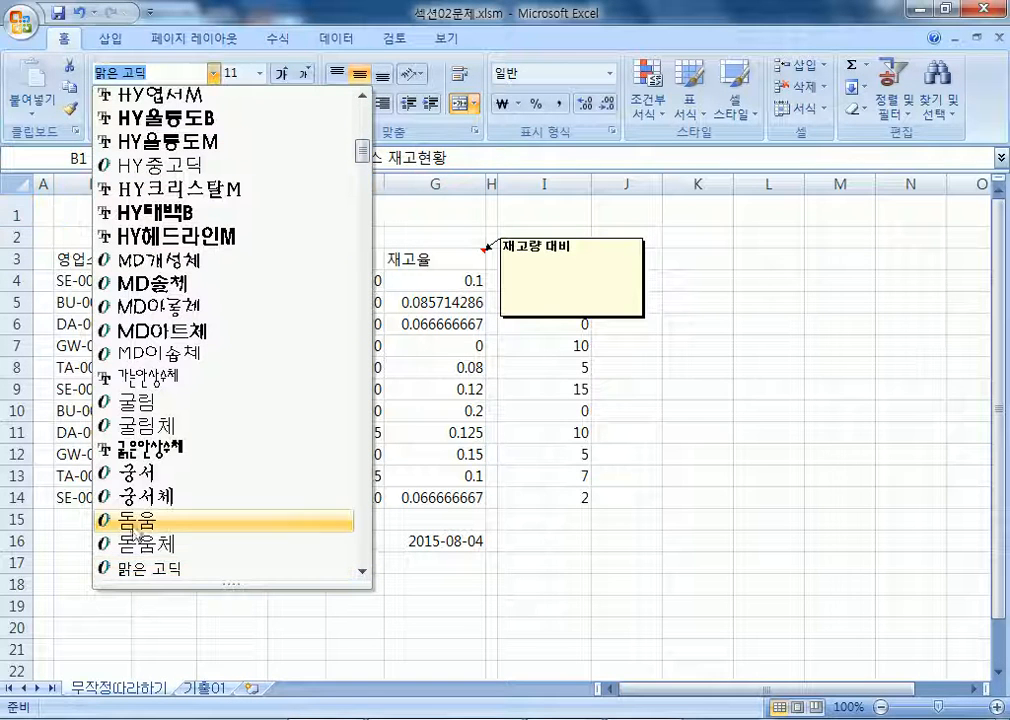
pyautogui.click(147, 402)
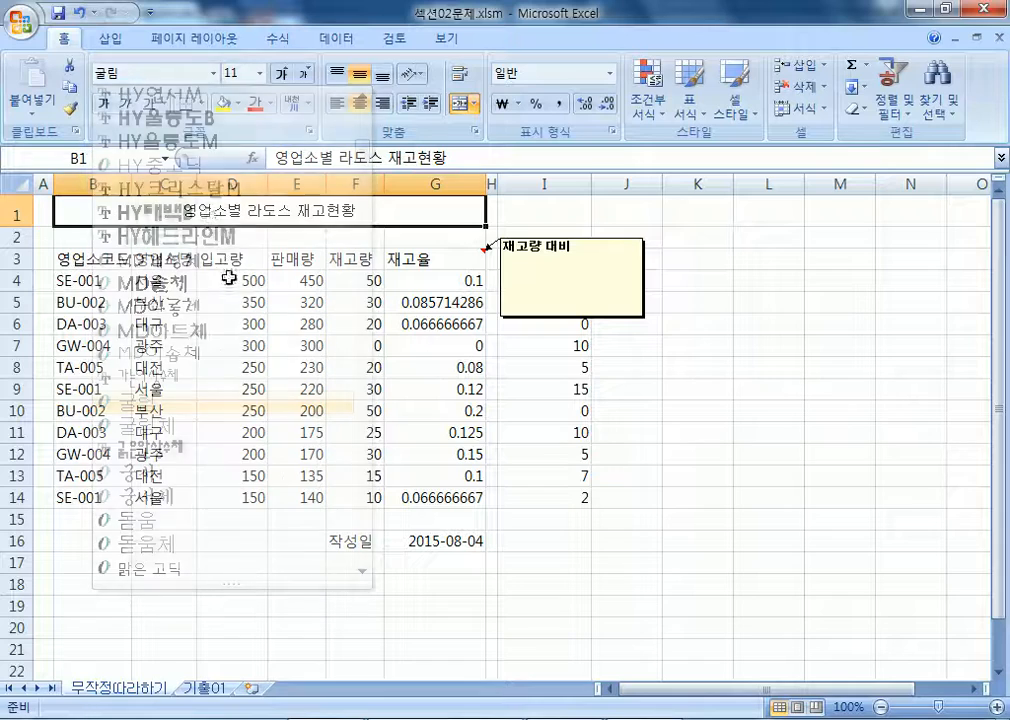
# Step: Apply the 굴림 font to the merged title in B1:G1 once more
pyautogui.click(214, 74)
pyautogui.scroll(-6, 167, 432)
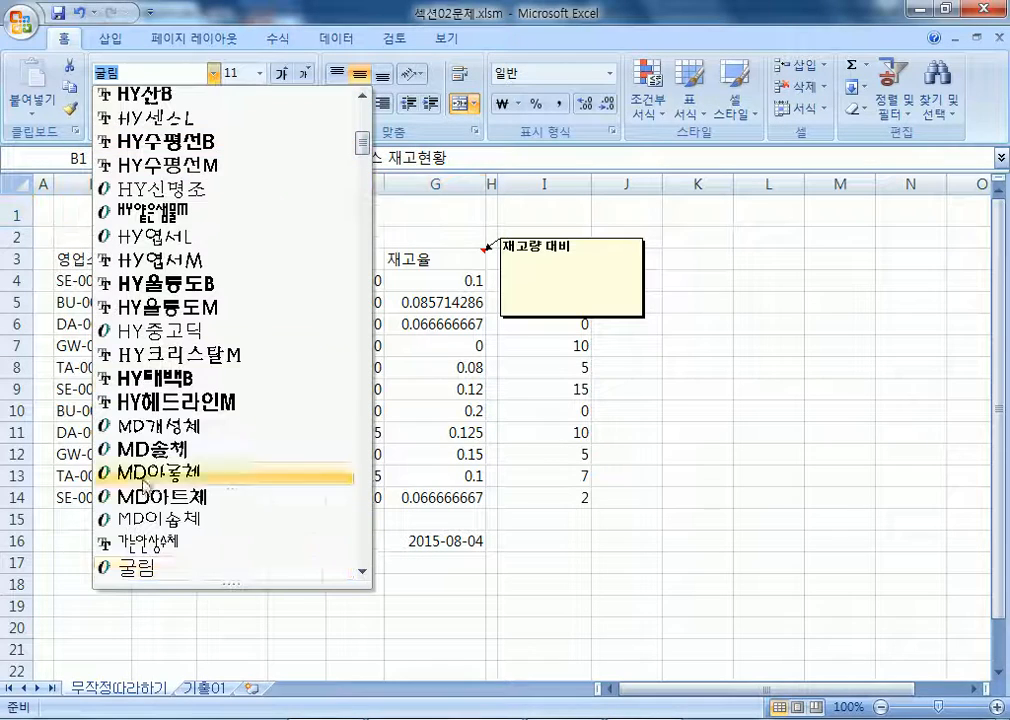
pyautogui.scroll(4, 110, 565)
pyautogui.scroll(-5, 115, 562)
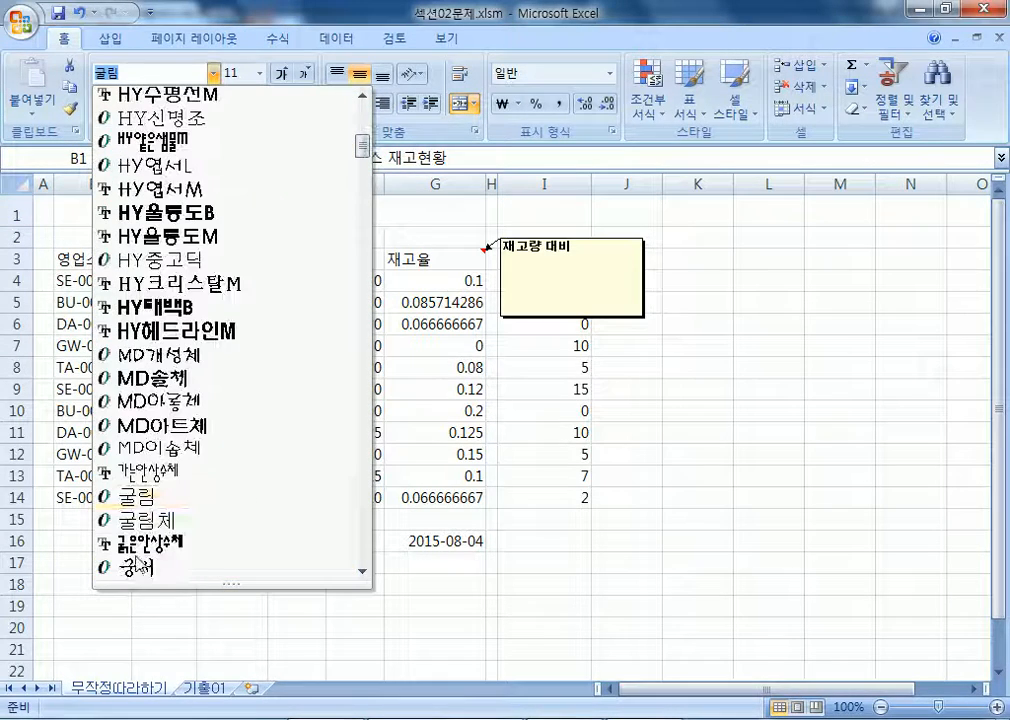
pyautogui.click(135, 494)
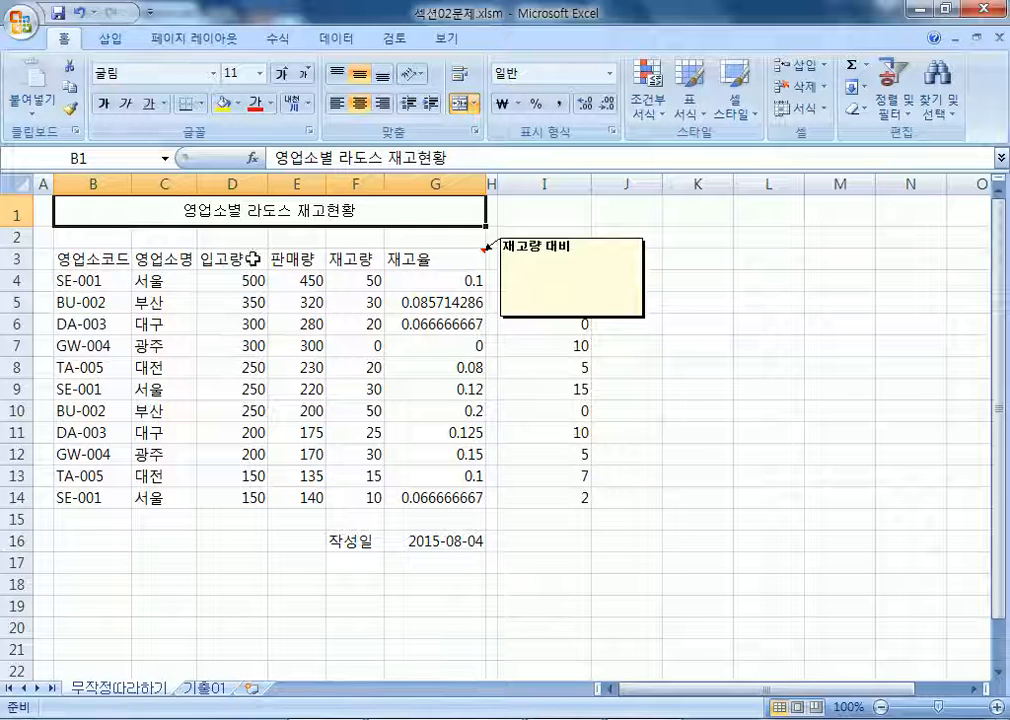
# Step: Set the merged title's font size to 14 and make it bold and underlined
pyautogui.click(281, 74)
pyautogui.click(281, 74)
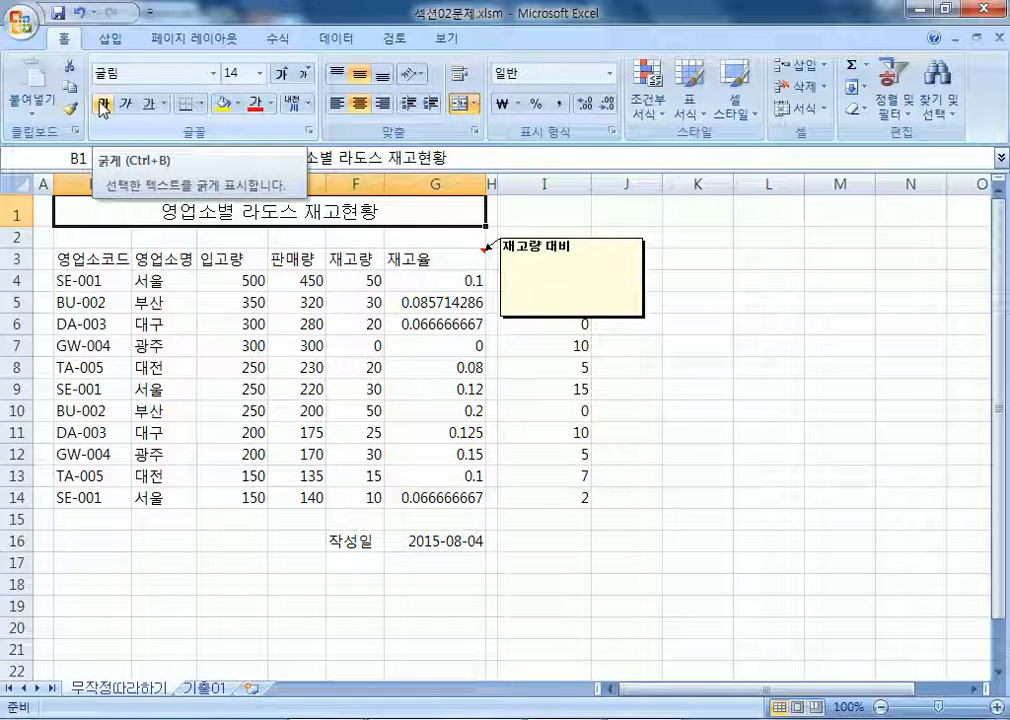
pyautogui.hotkey('ctrl', 'b')
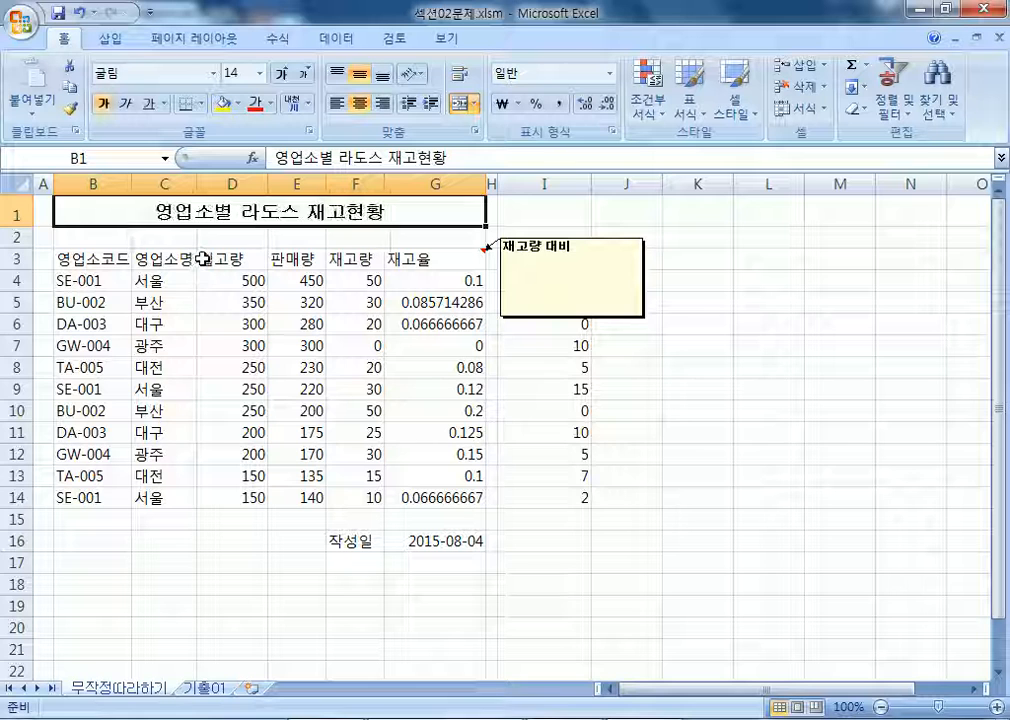
pyautogui.click(104, 105)
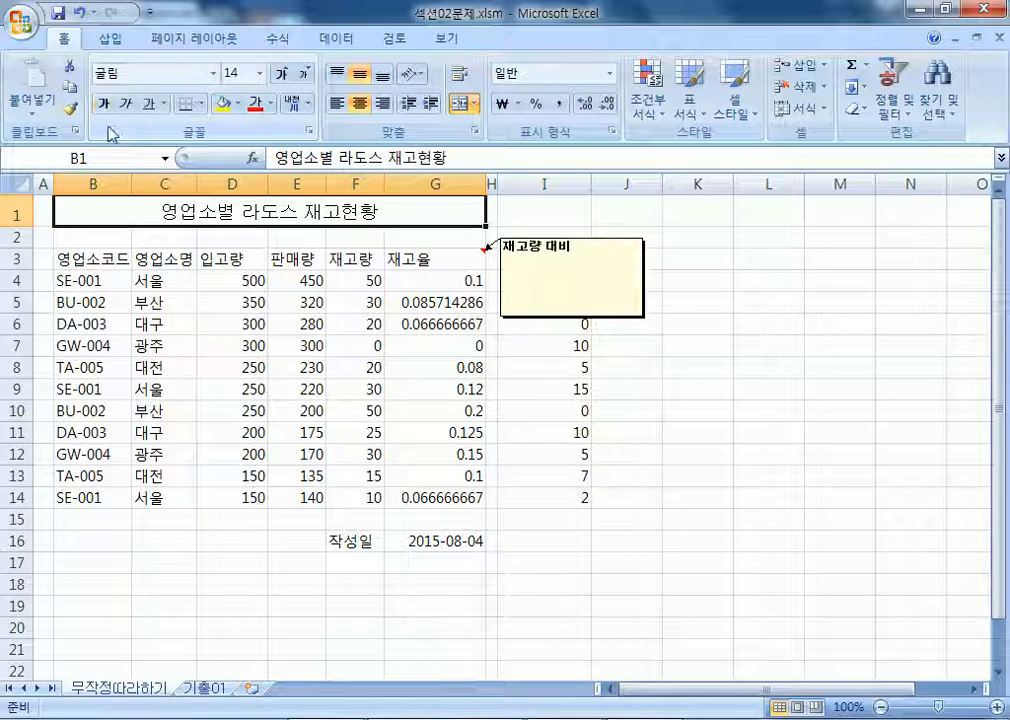
pyautogui.click(104, 107)
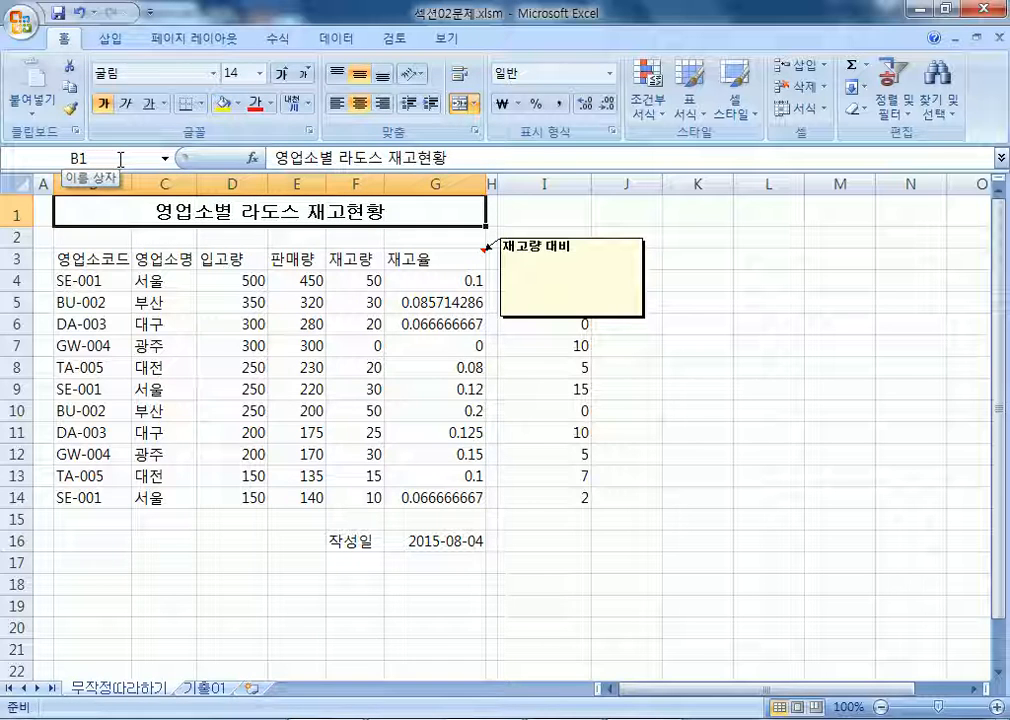
pyautogui.click(150, 104)
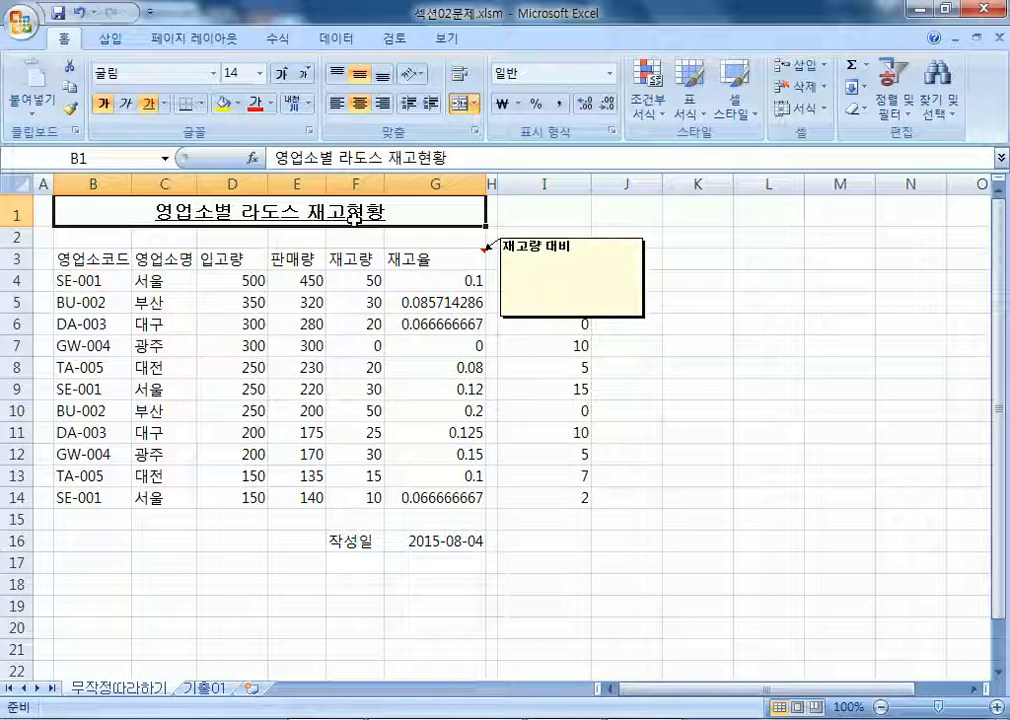
# Step: Convert the word 영업소 in the B1 title to the Hanja 營業所, using the 漢字 input form
pyautogui.doubleClick(223, 200)
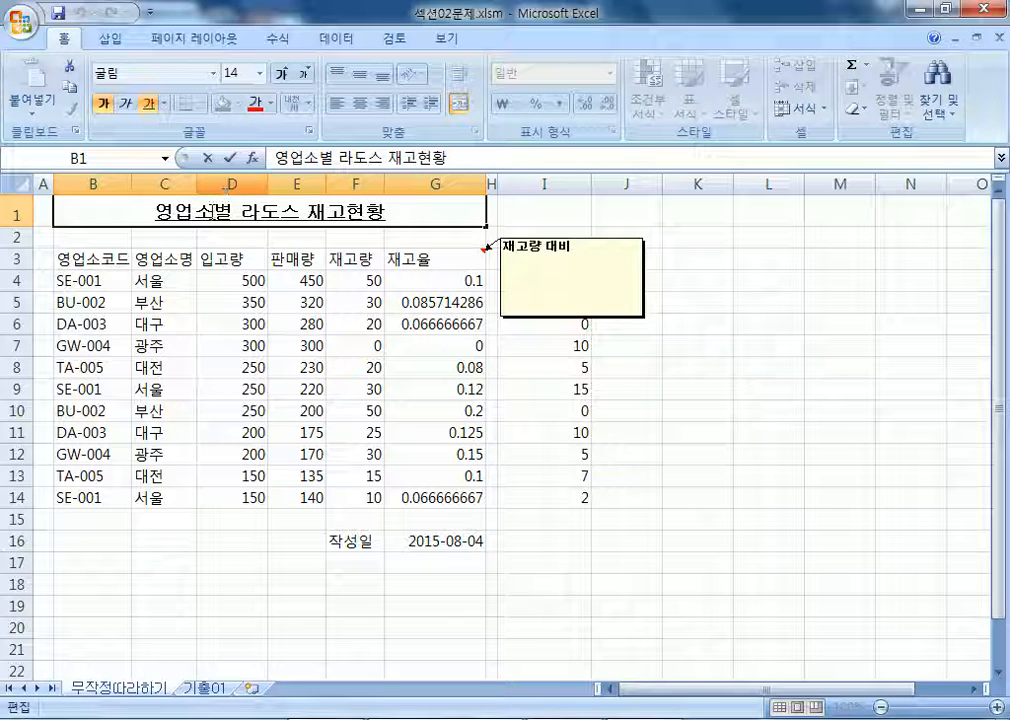
pyautogui.moveTo(215, 205); pyautogui.dragTo(160, 208)
pyautogui.moveTo(276, 158); pyautogui.dragTo(319, 427)
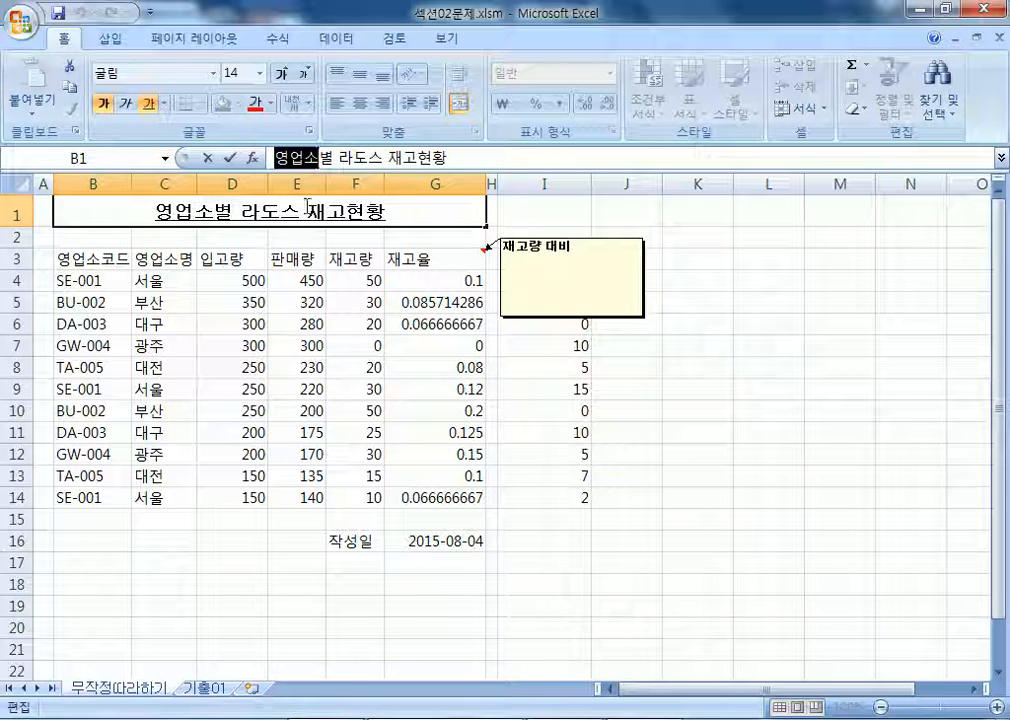
pyautogui.moveTo(214, 212); pyautogui.dragTo(60, 212)
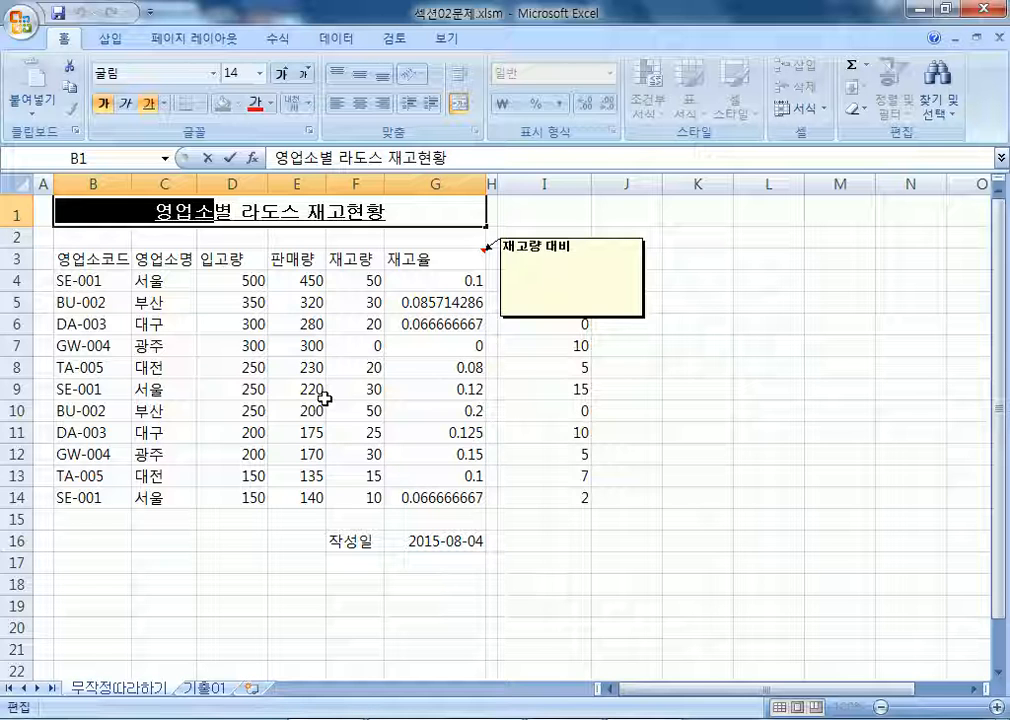
pyautogui.press('Hangul_Hanja')
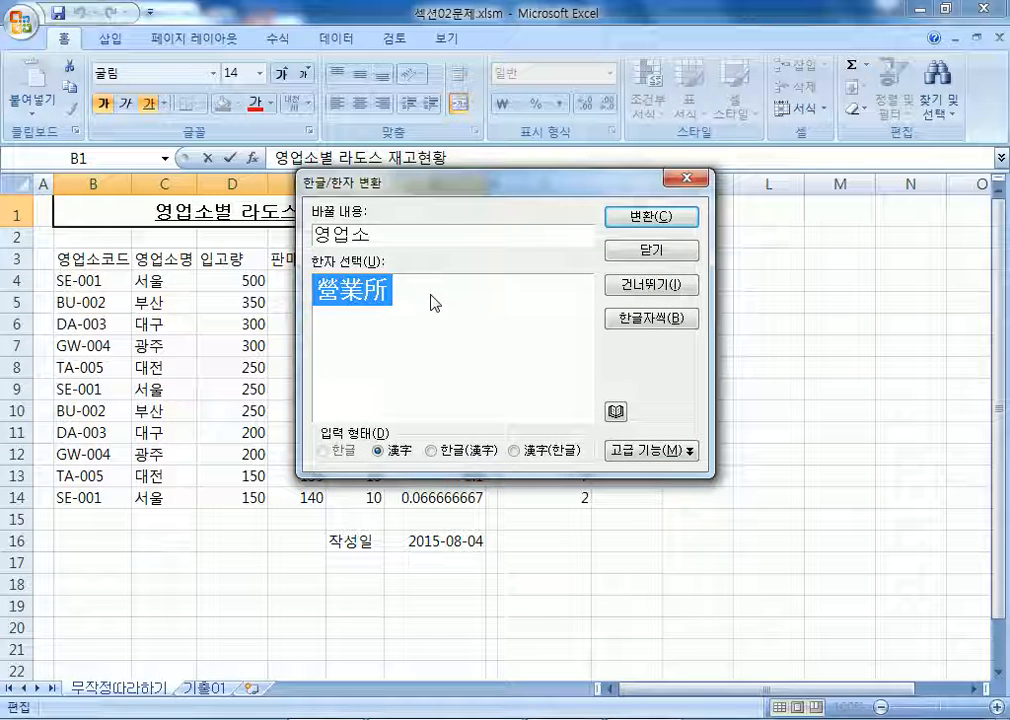
pyautogui.moveTo(543, 191); pyautogui.dragTo(714, 89)
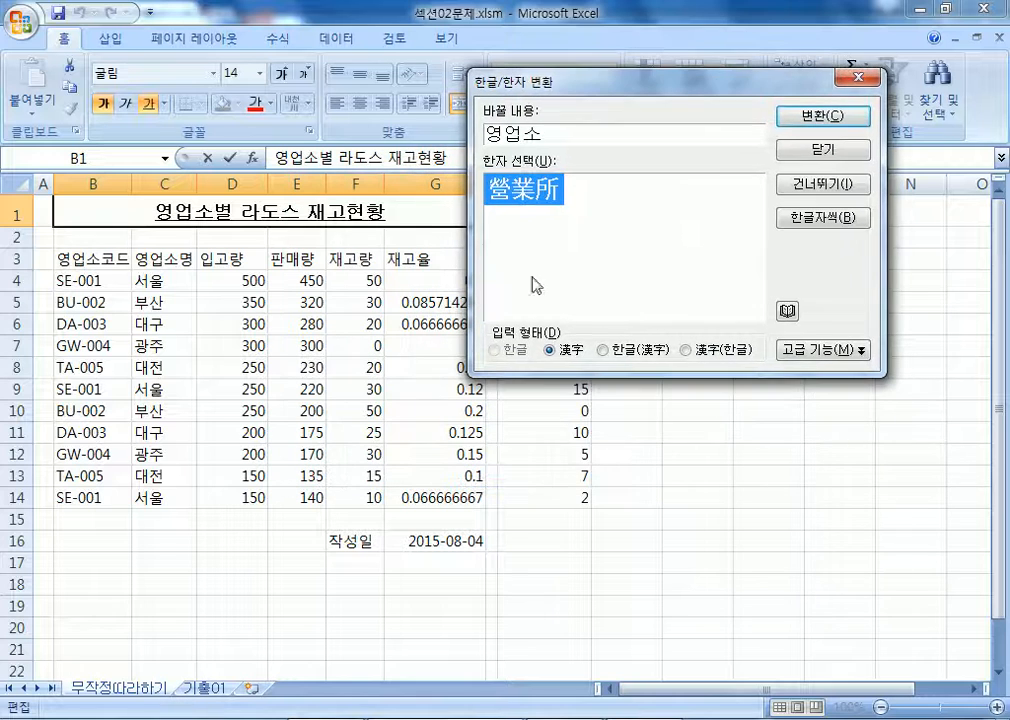
pyautogui.click(660, 354)
pyautogui.click(556, 352)
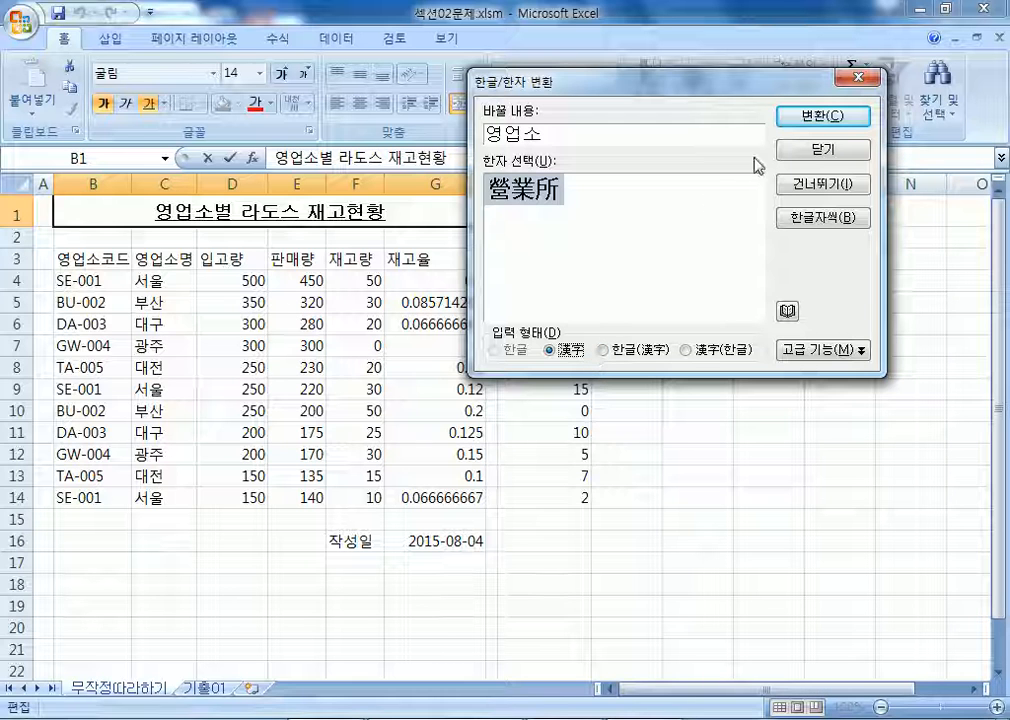
pyautogui.click(822, 116)
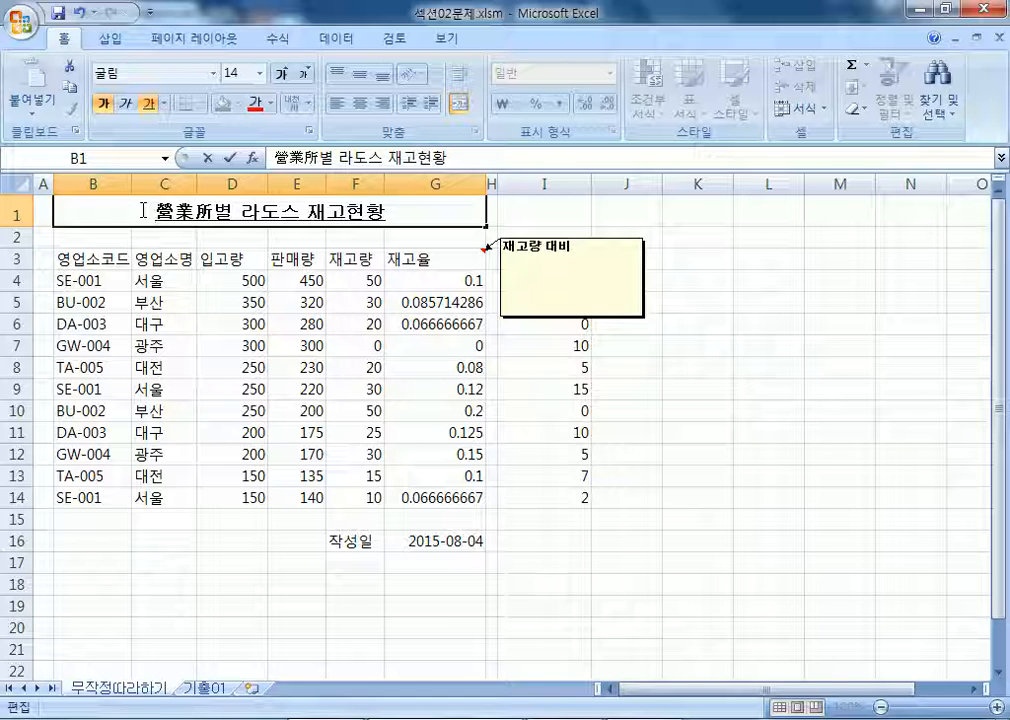
pyautogui.click(113, 40)
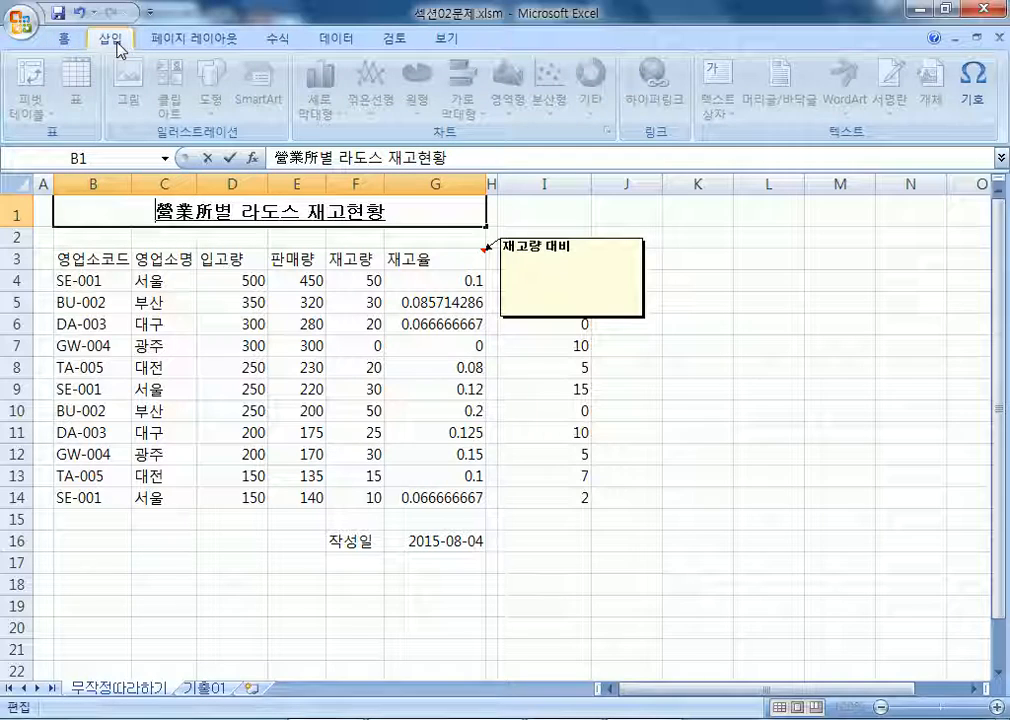
pyautogui.click(970, 100)
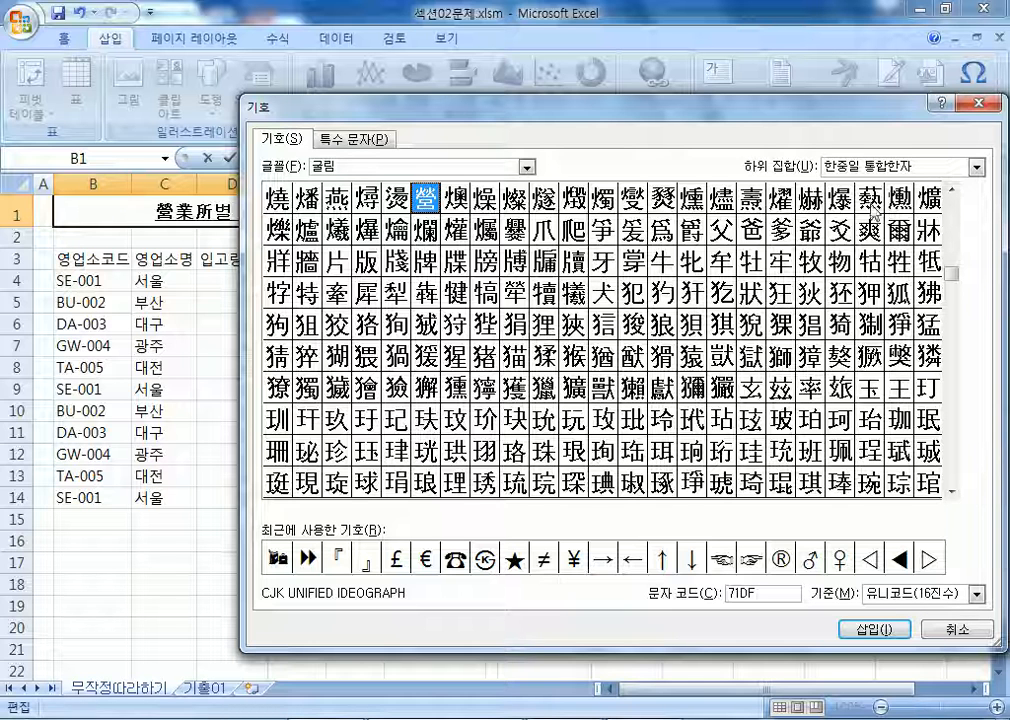
pyautogui.click(977, 169)
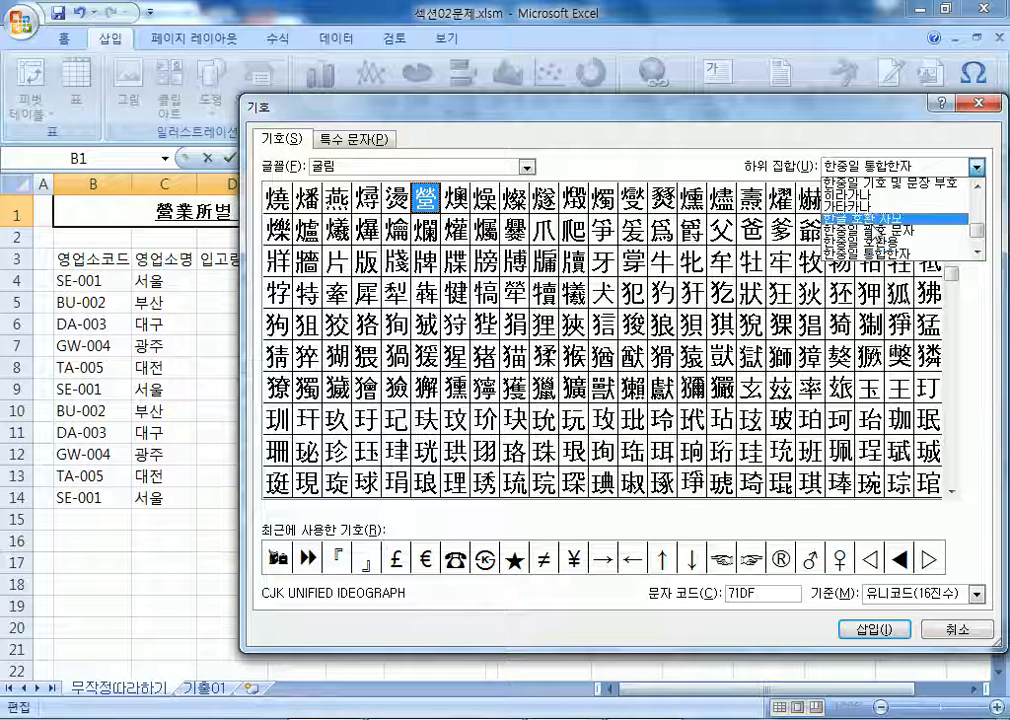
pyautogui.scroll(5, 869, 239)
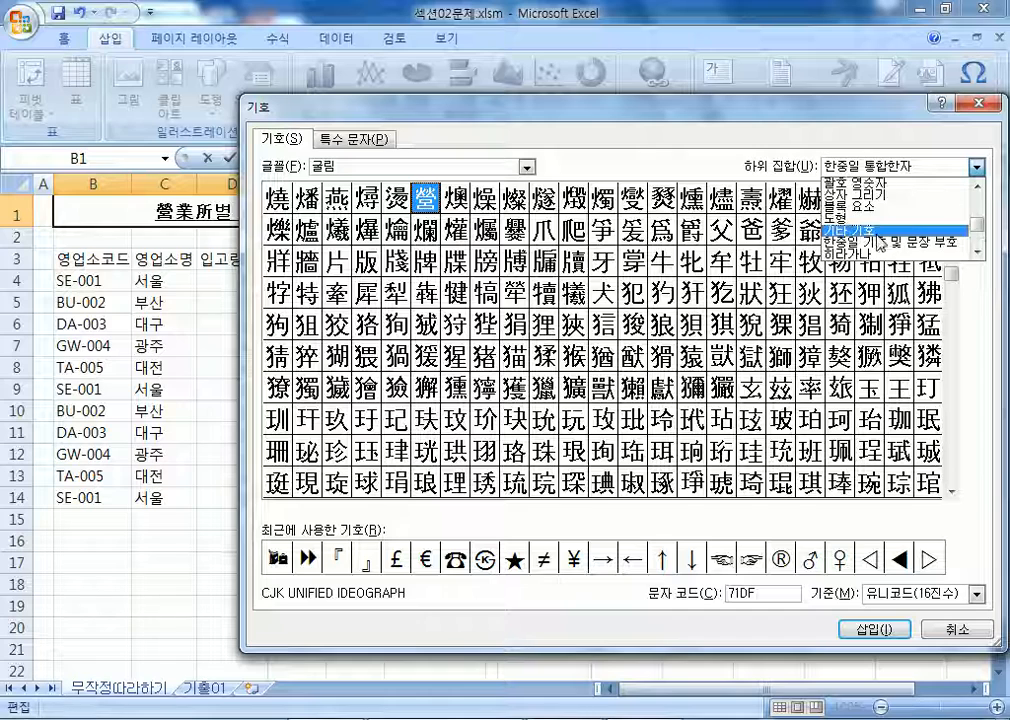
pyautogui.click(866, 231)
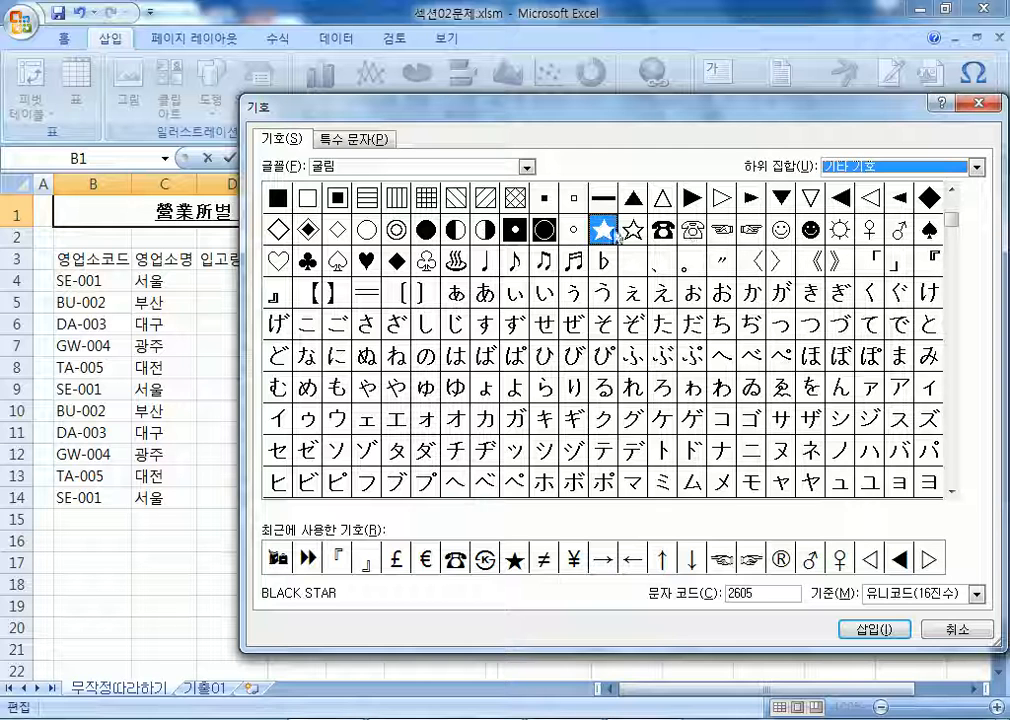
pyautogui.click(279, 200)
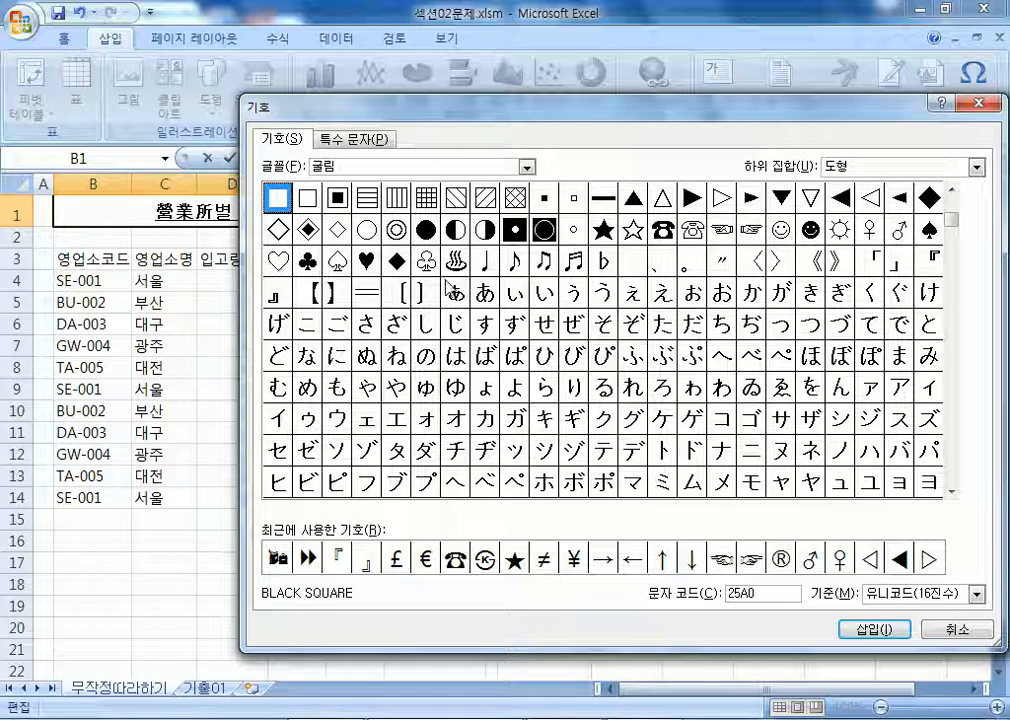
pyautogui.press('Escape')
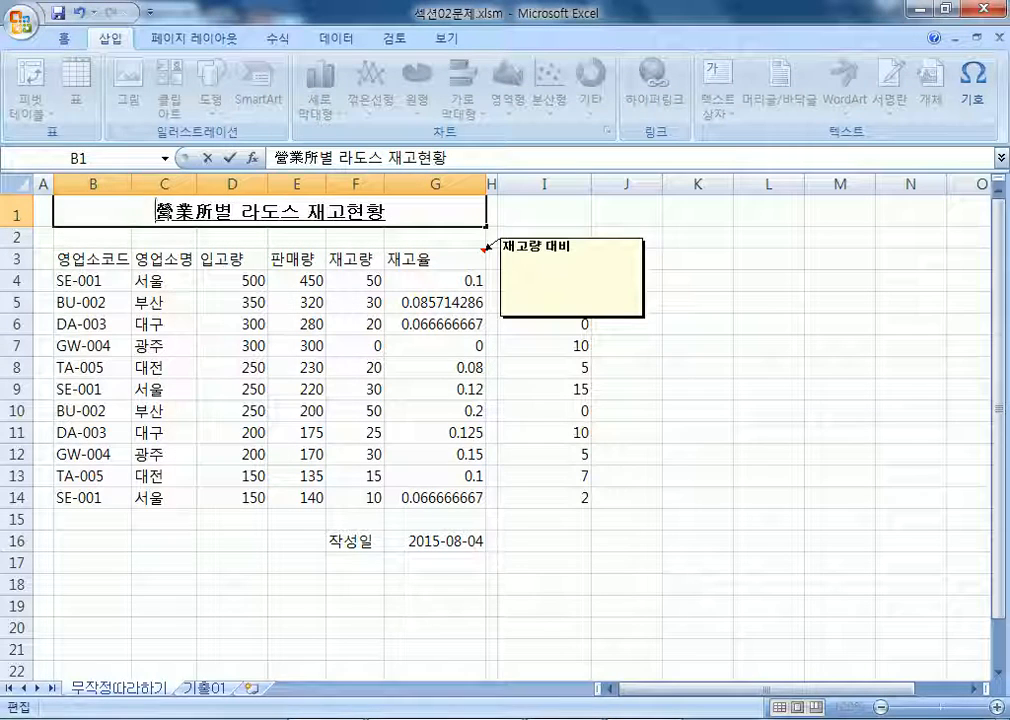
# Step: Insert the special character ■ at the start of the B1 title through Hanja conversion of the consonant ㅁ
pyautogui.write('ㅁ')
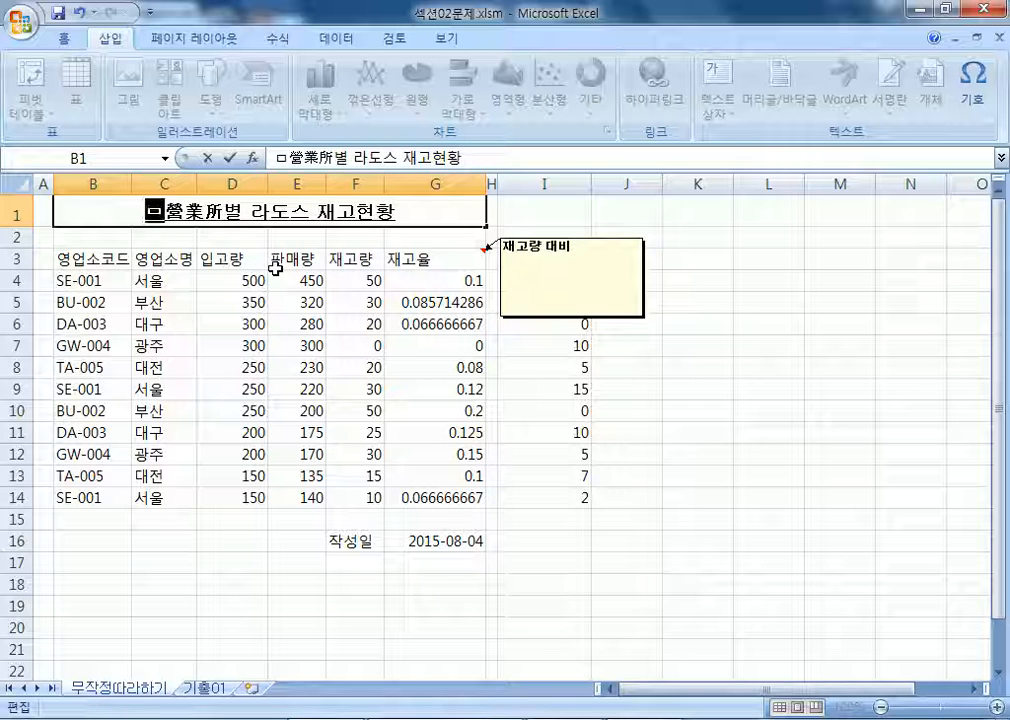
pyautogui.press('Hangul_Hanja')
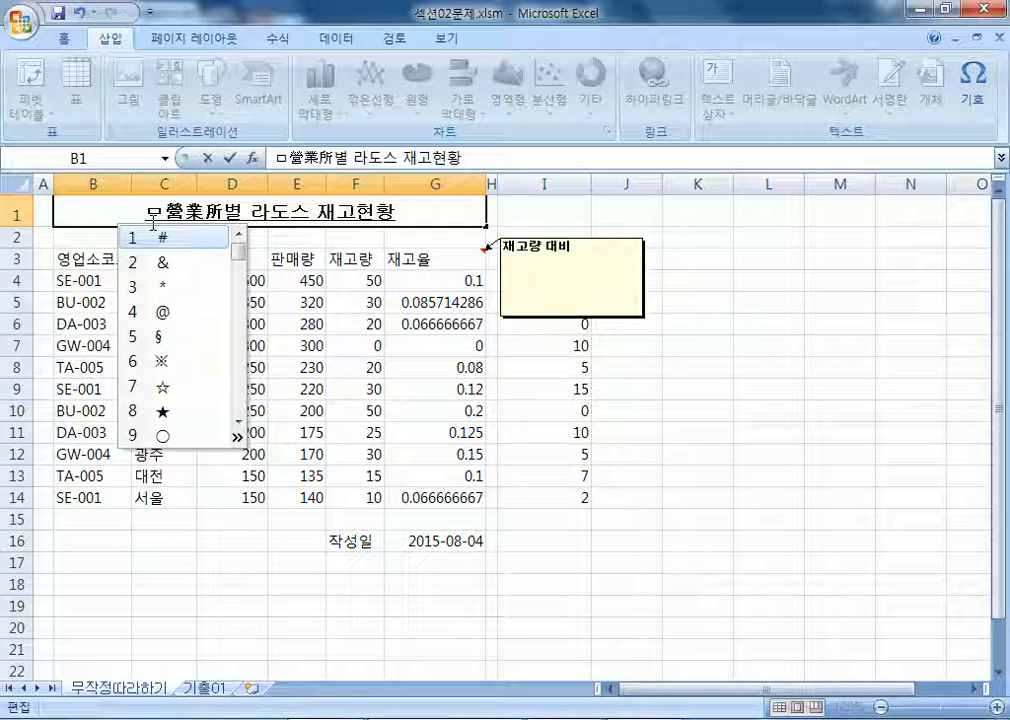
pyautogui.click(237, 437)
pyautogui.click(712, 436)
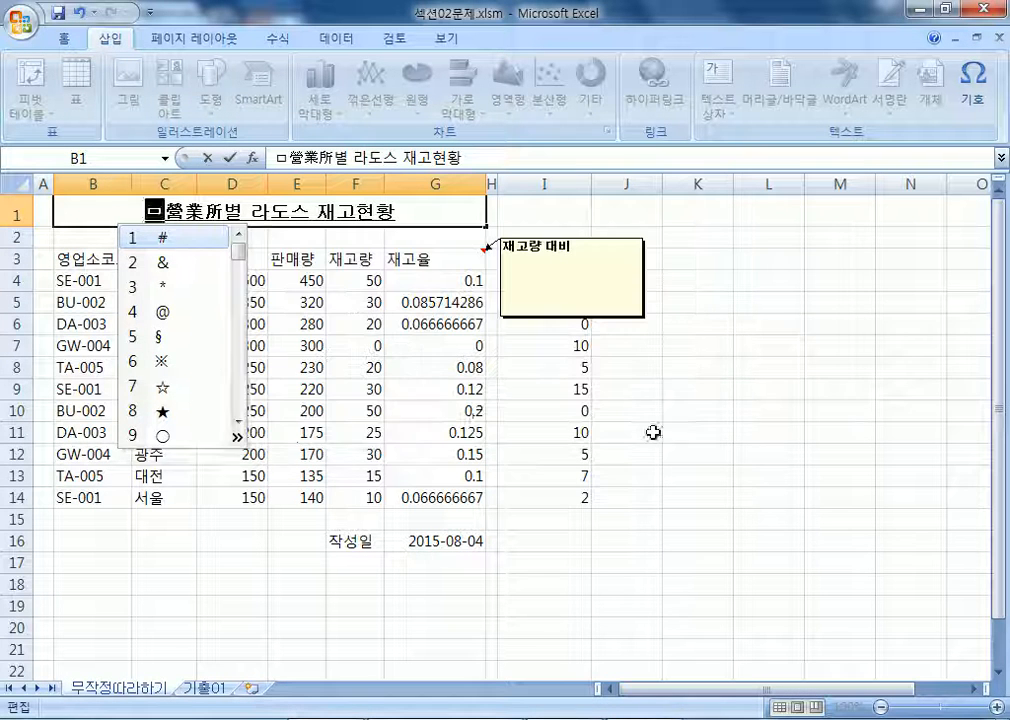
pyautogui.click(190, 435)
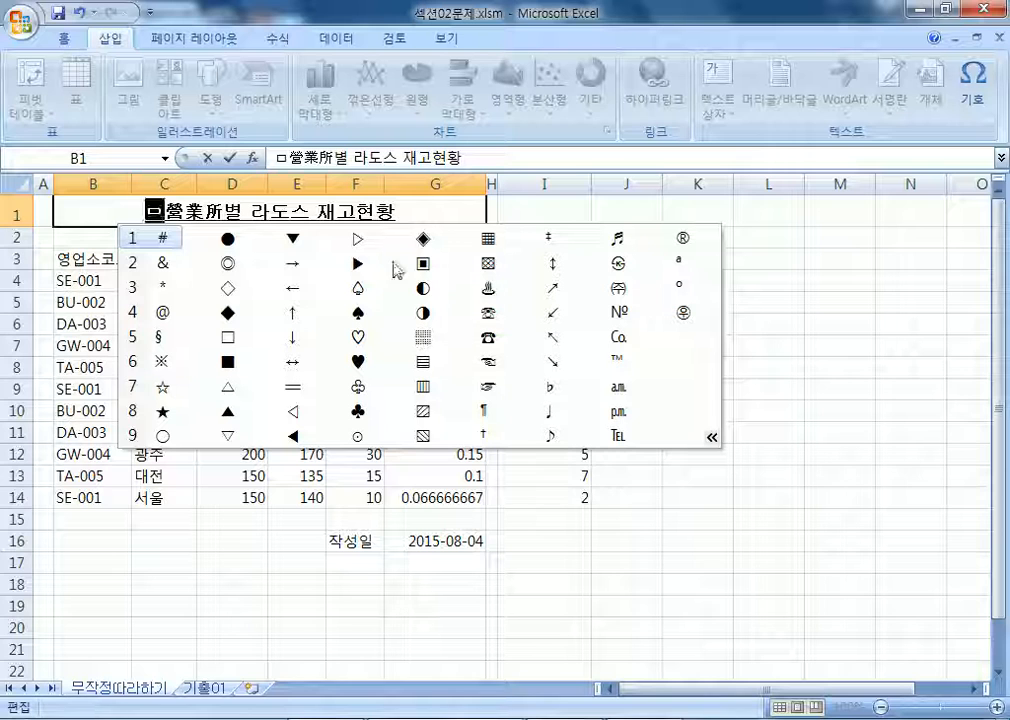
pyautogui.click(240, 362)
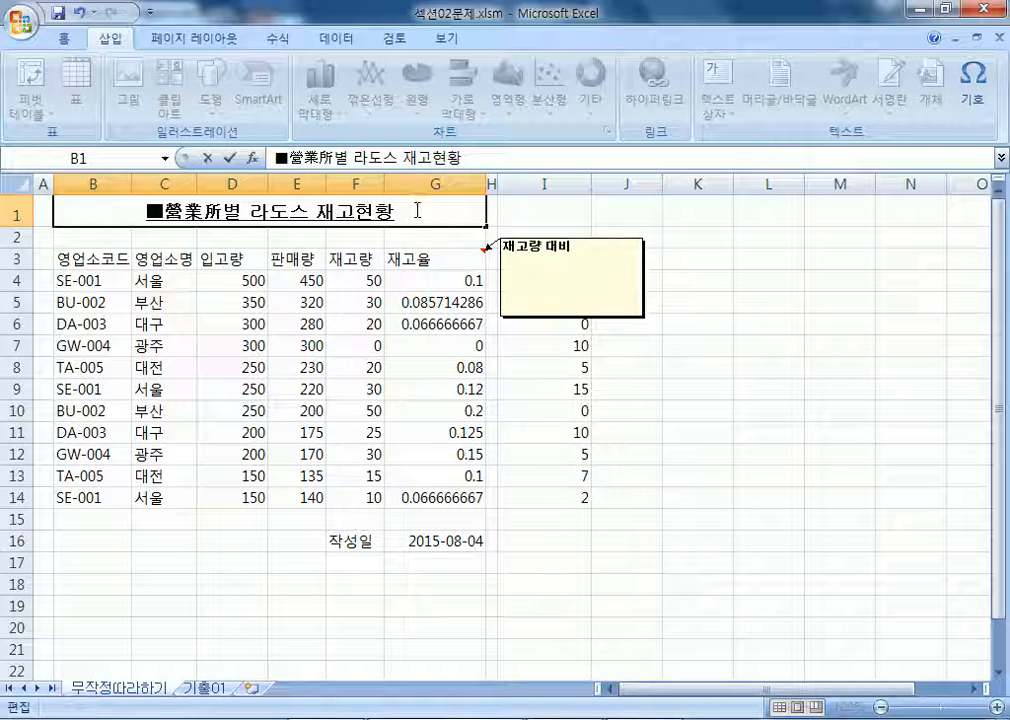
# Step: Insert a matching ■ at the end of the B1 title by converting the consonant ㅁ
pyautogui.write('ㅁ')
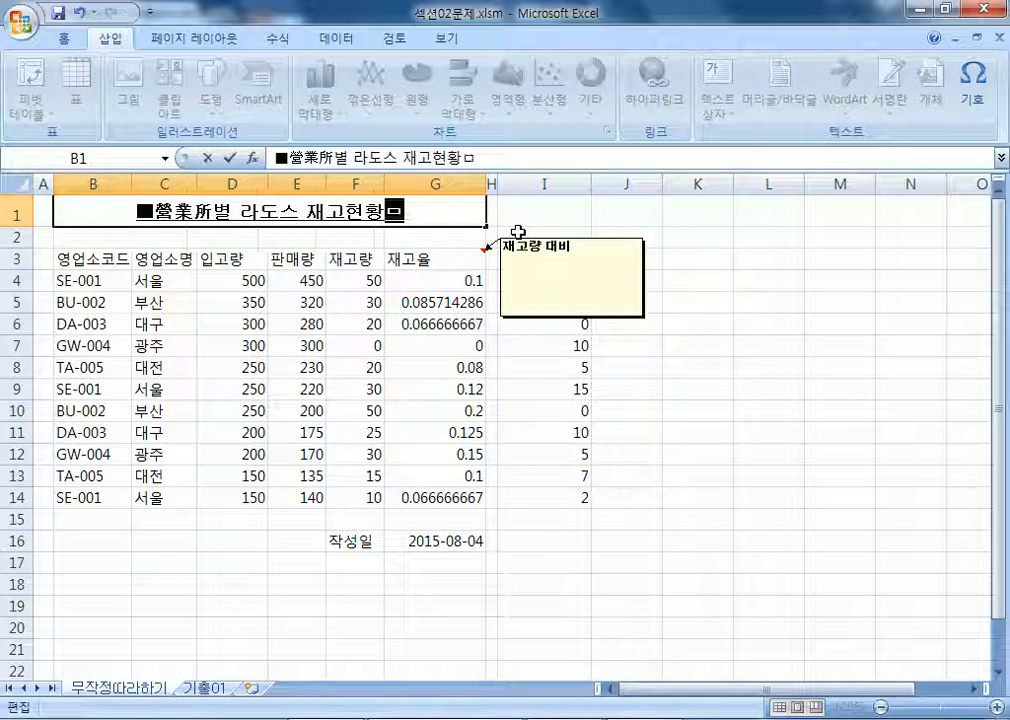
pyautogui.press('Hangul_Hanja')
pyautogui.press('Tab')
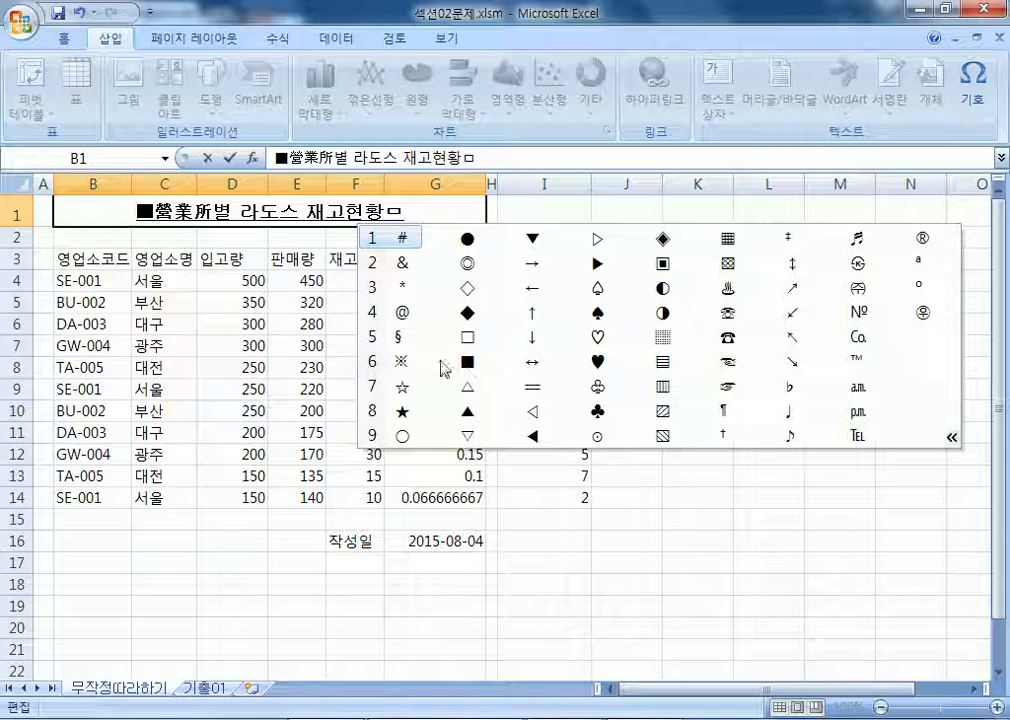
pyautogui.click(467, 366)
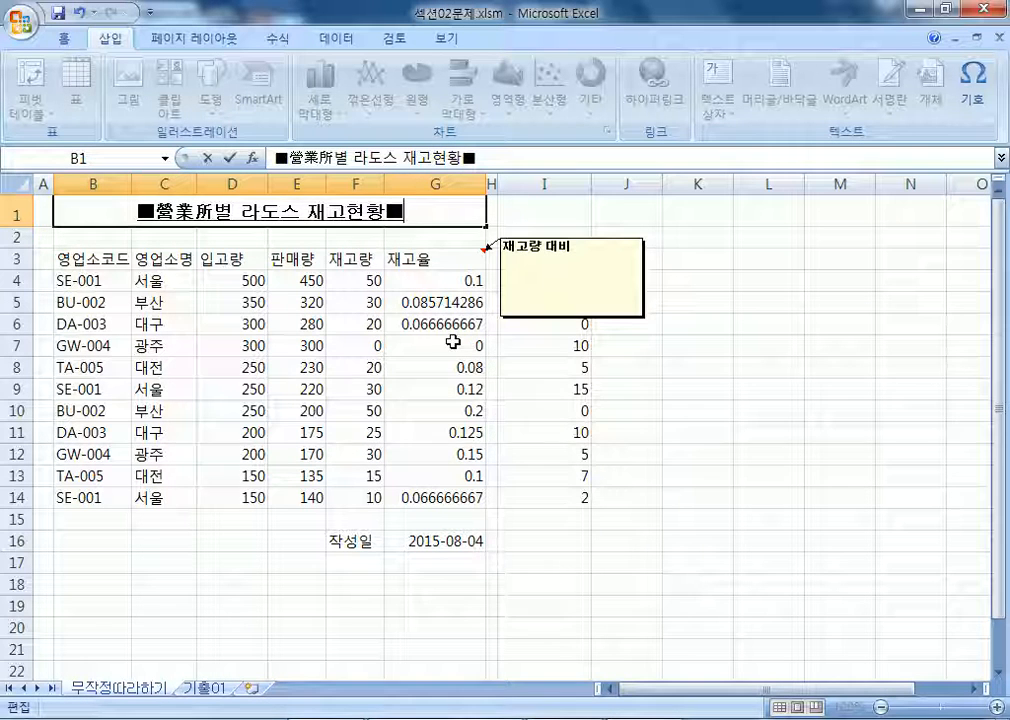
# Step: Switch to the Notepad notes and add the heading 특수기호 입력하기 below the last lines
pyautogui.hotkey('alt', 'Tab')
pyautogui.scroll(-2, 406, 428)
pyautogui.press('Return')
pyautogui.press('Return')
pyautogui.write('특수기호')
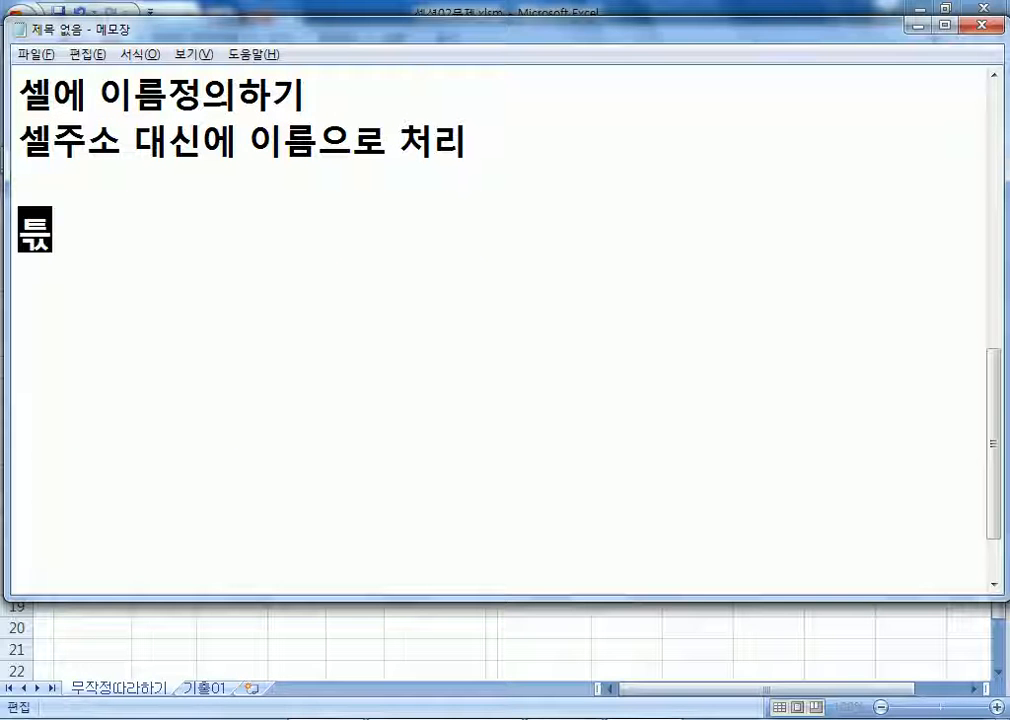
pyautogui.write(' 입력하기')
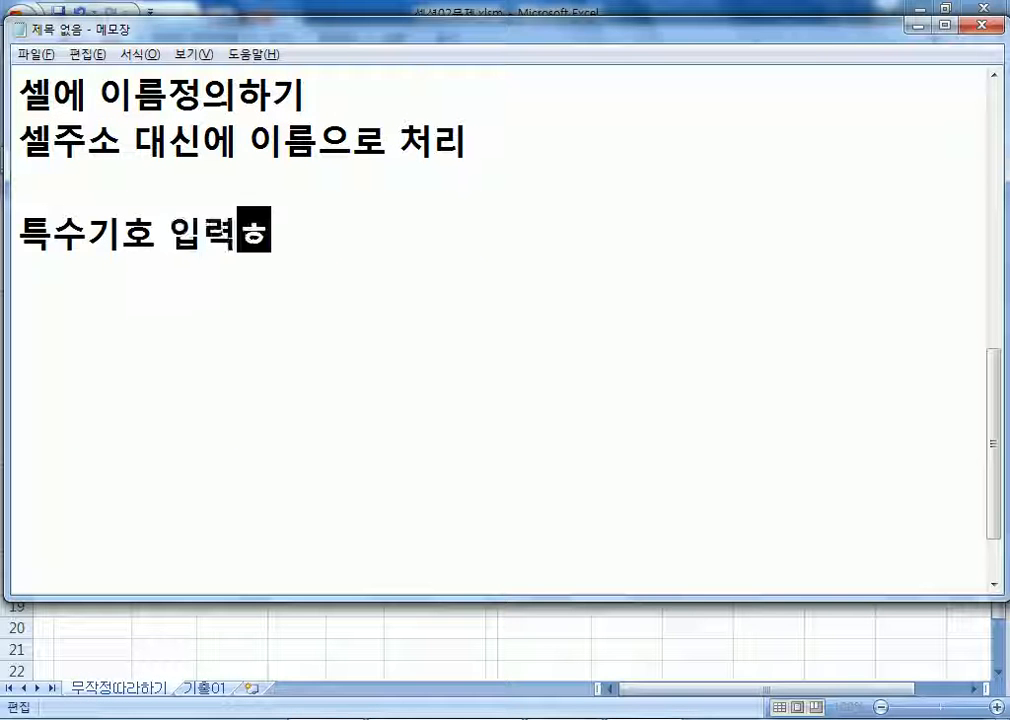
pyautogui.press('Return')
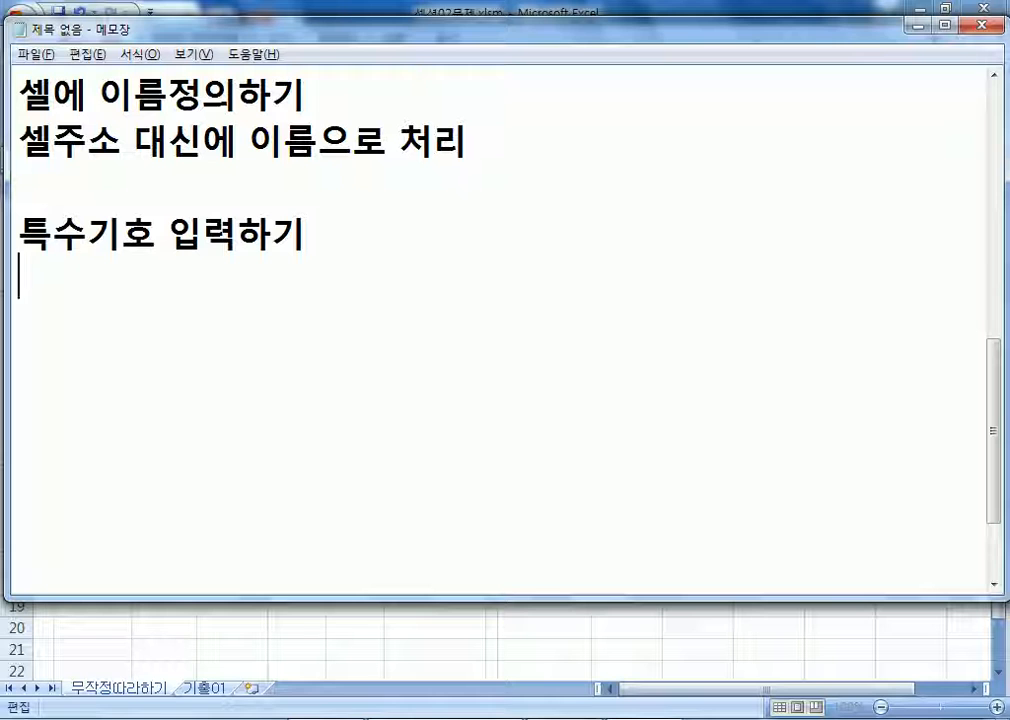
# Step: Write the first note line under the heading: "- 우리말 자음(ㄱ~ㅎ, ㄲ, ㄸ, ㅃ, ㅆ, ㅉ은 제외)을 누른다."
pyautogui.write('- 우리말 자음(')
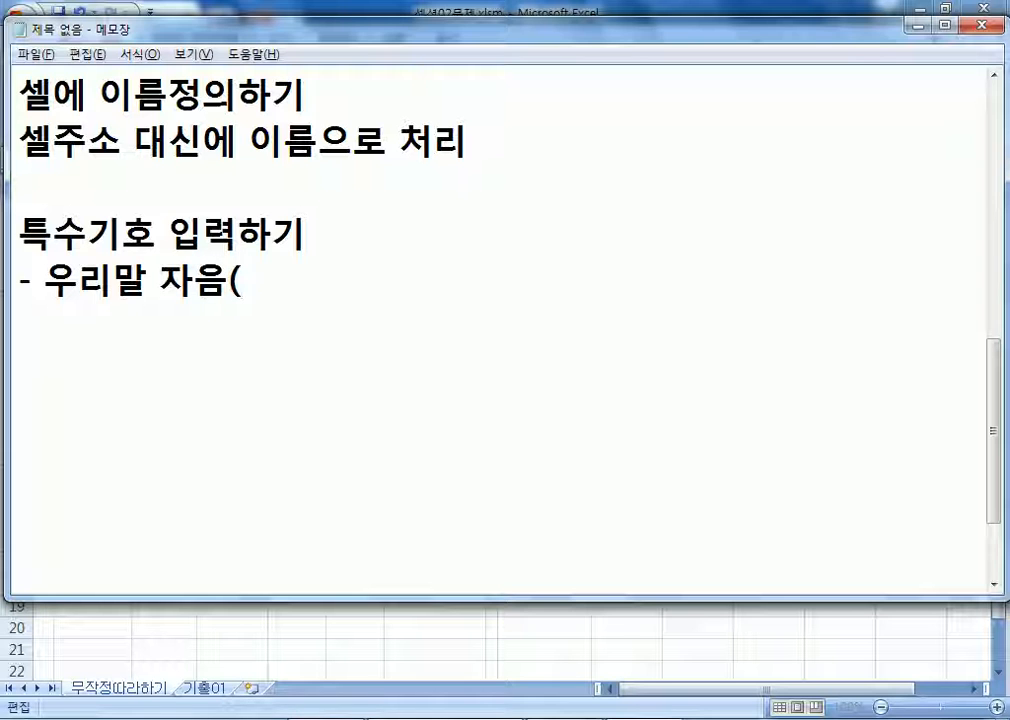
pyautogui.write('ㄱ~ㅎ')
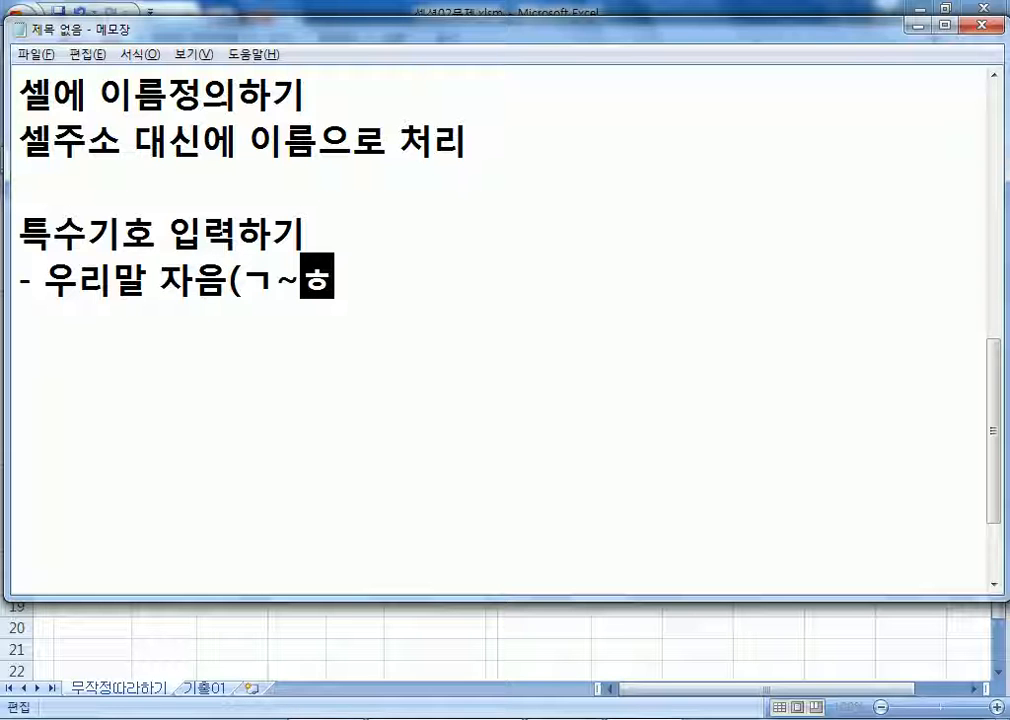
pyautogui.write(', ㄲ, ㄸ, ㅃ')
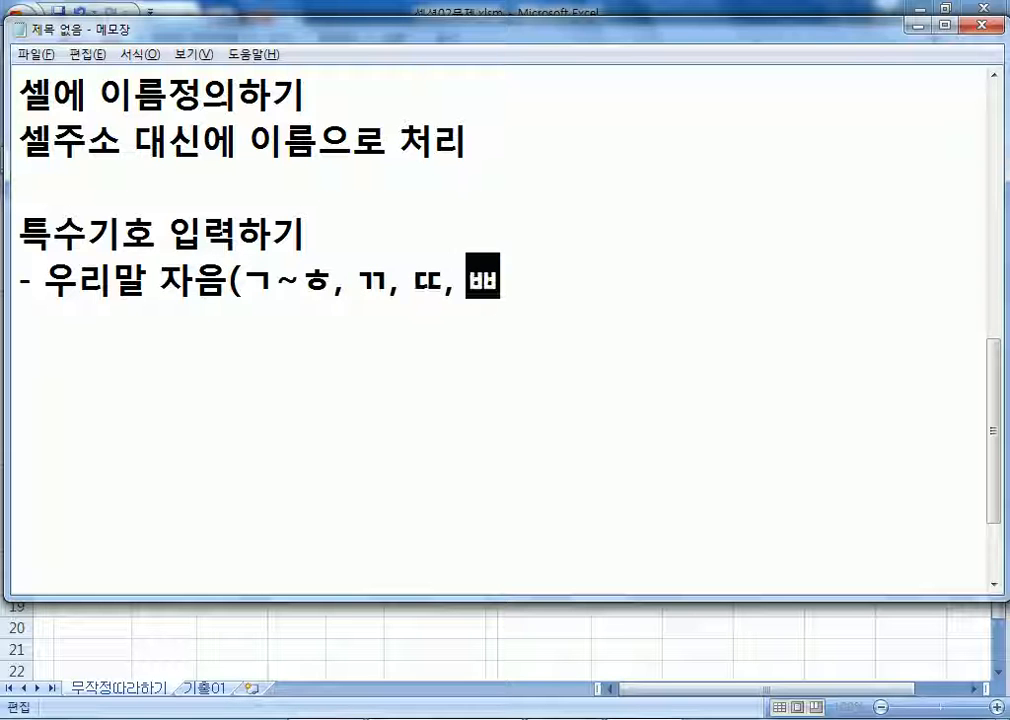
pyautogui.write(', ㅆ, 제')
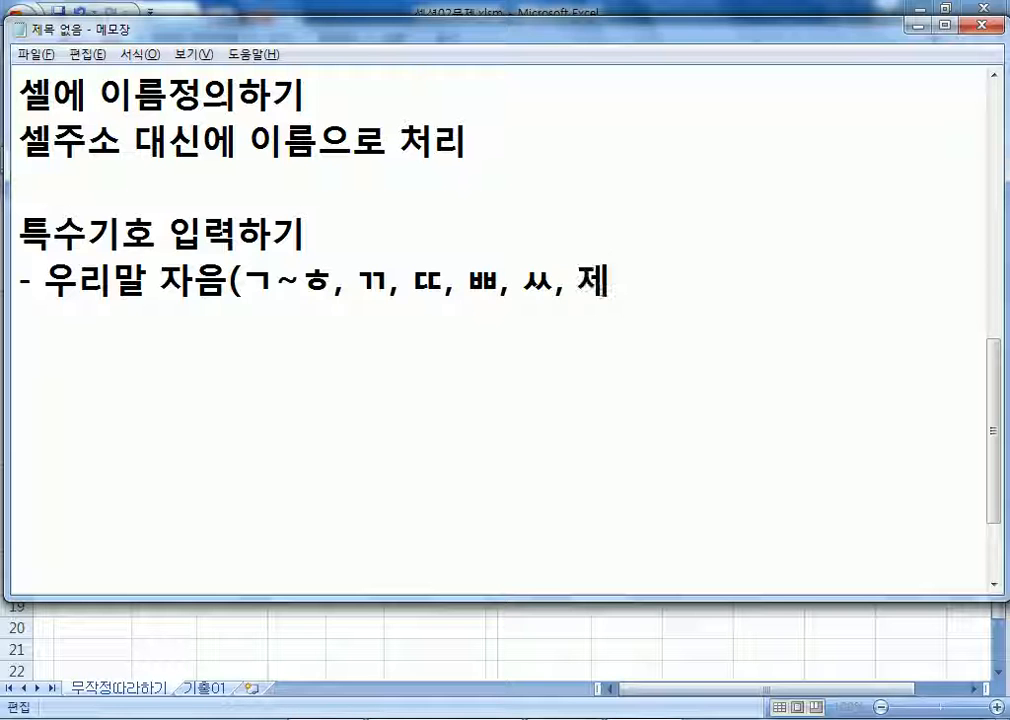
pyautogui.press('BackSpace')
pyautogui.write('ㅉ은제')
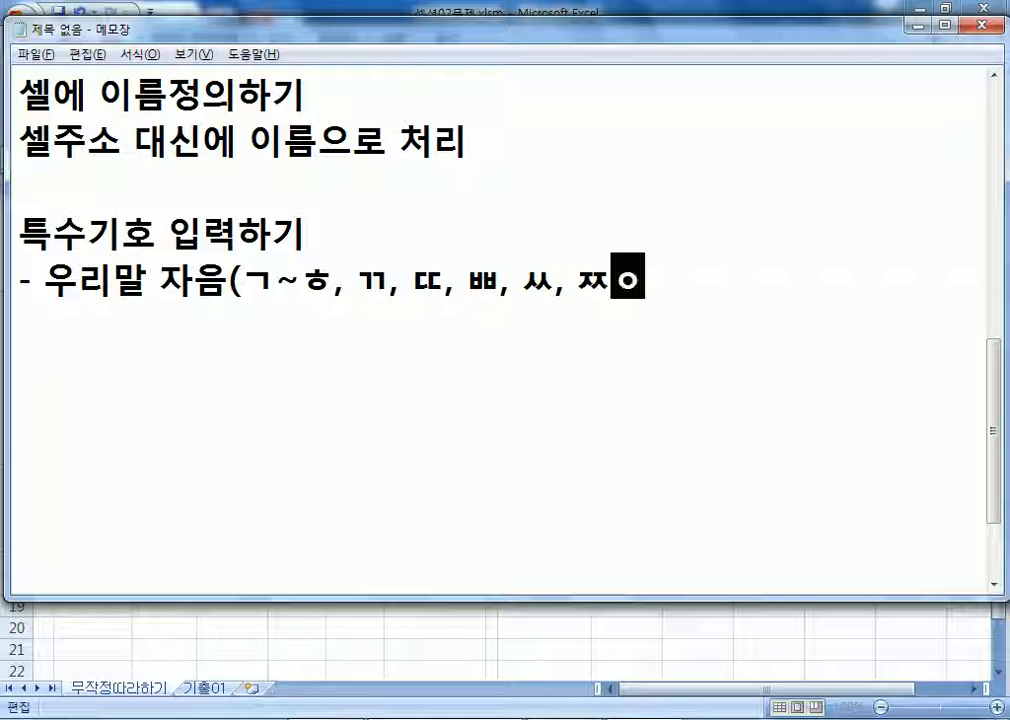
pyautogui.write('외')
pyautogui.press('Left')
pyautogui.press('Left')
pyautogui.press('End')
pyautogui.write(')')
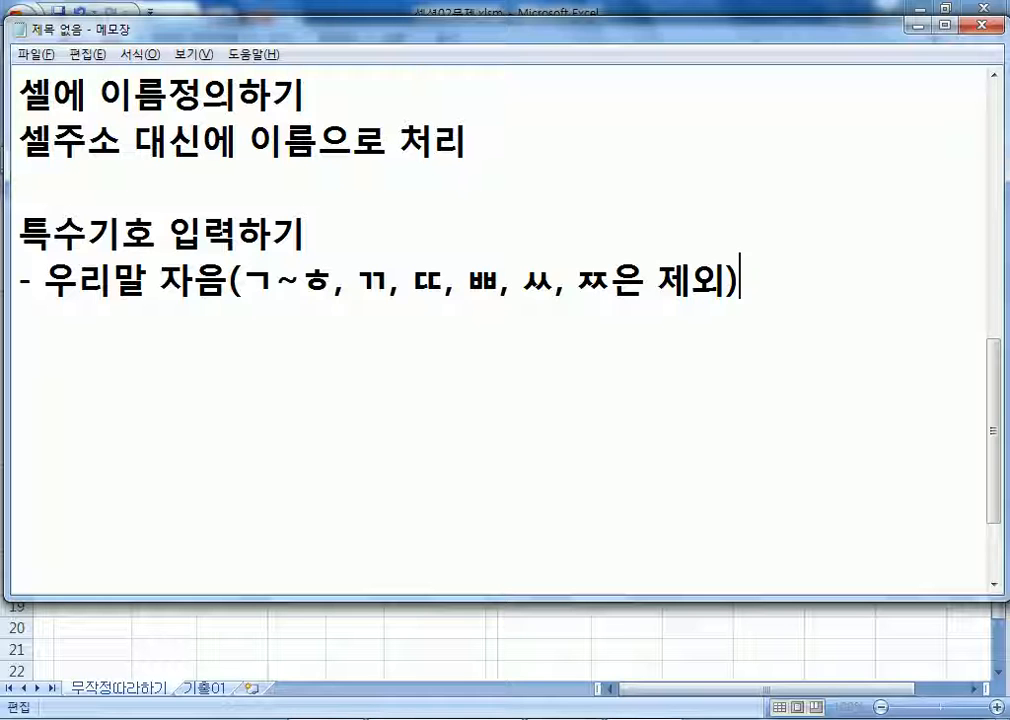
pyautogui.write('키')
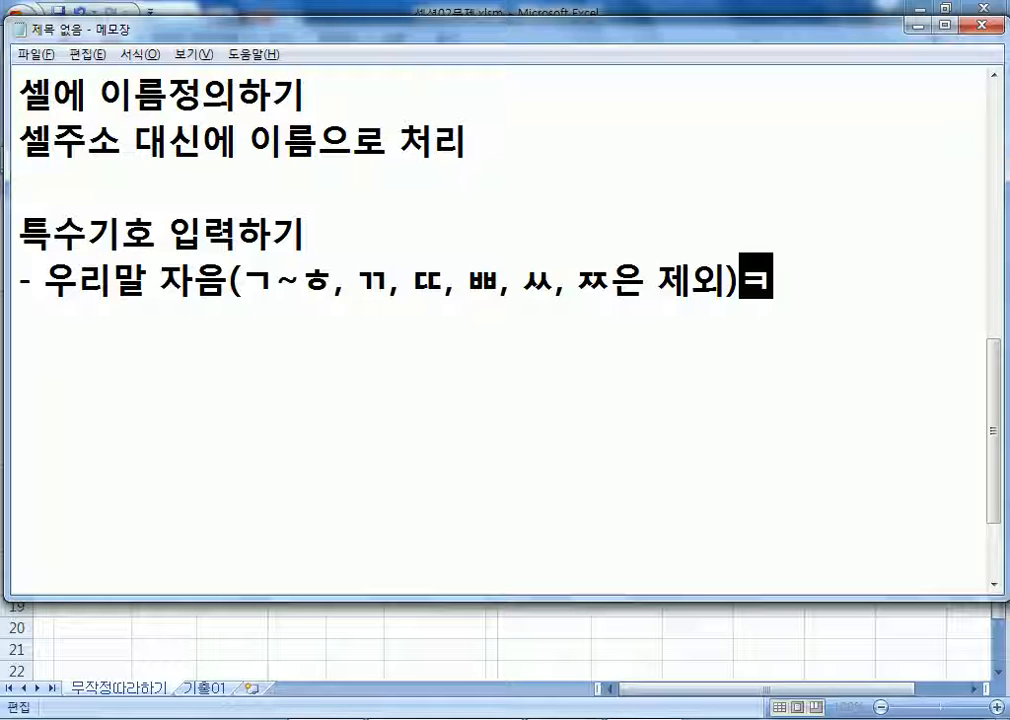
pyautogui.press('BackSpace')
pyautogui.press('BackSpace')
pyautogui.write('을 누른다.')
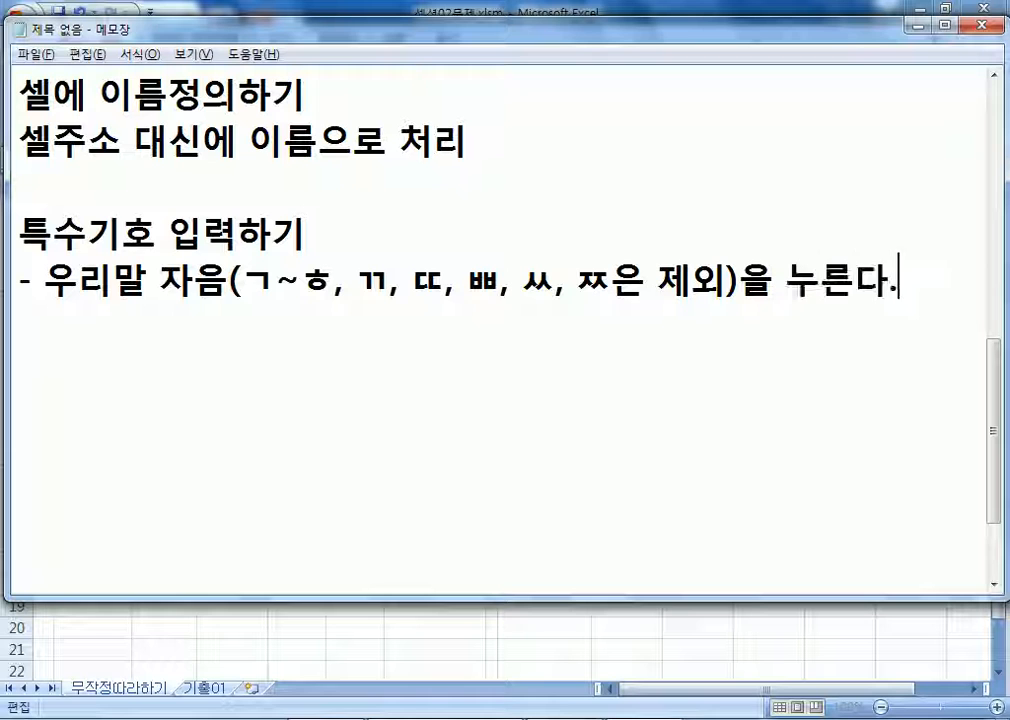
# Step: Add a second note line reading "- 한자키를 누른다."
pyautogui.press('Return')
pyautogui.write('- ')
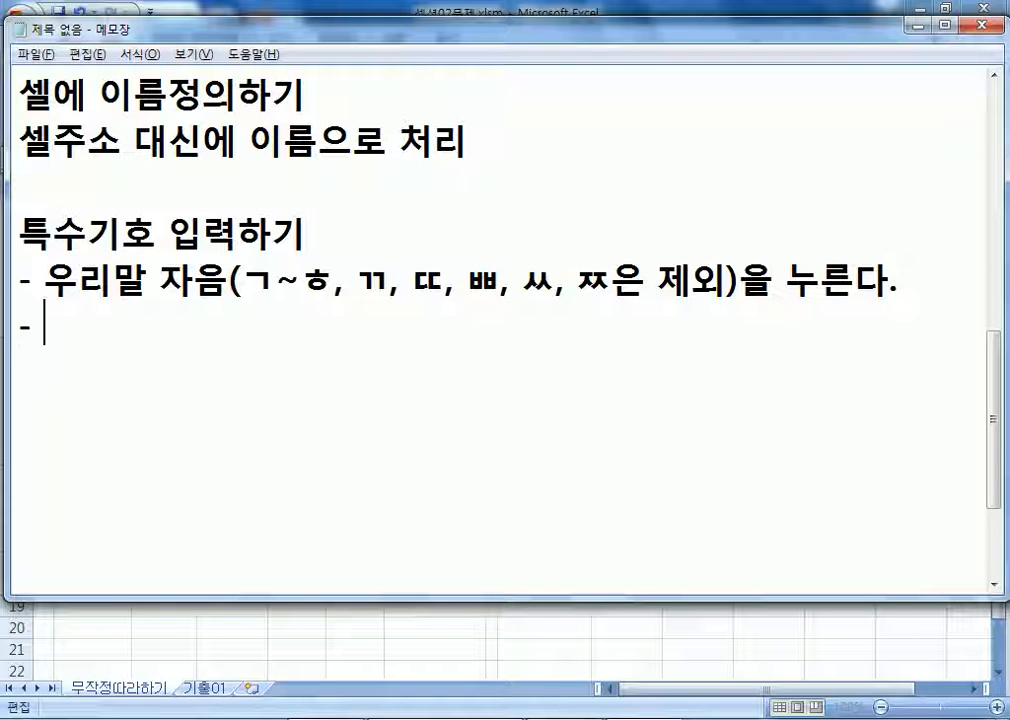
pyautogui.write('한ㅋ')
pyautogui.press('BackSpace')
pyautogui.write('자키를 누른다.')
# Step: Add a third note line reading "- Tab키를 눌러서 목록을 펼쳐볼 수 있다."
pyautogui.press('Return')
pyautogui.write('- T')
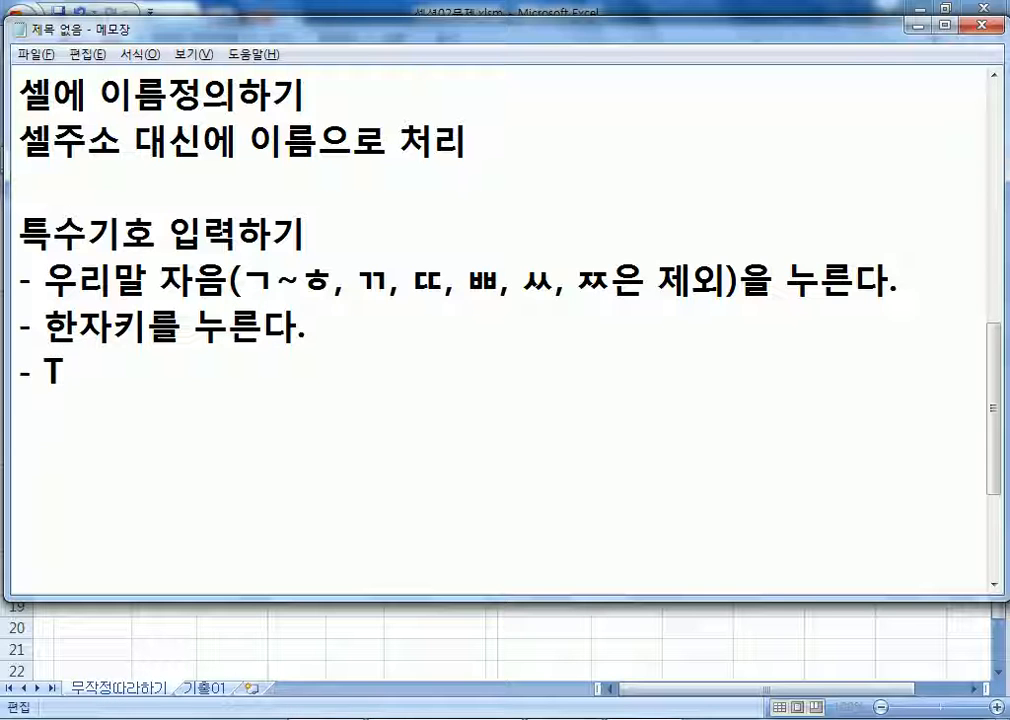
pyautogui.write('ab키')
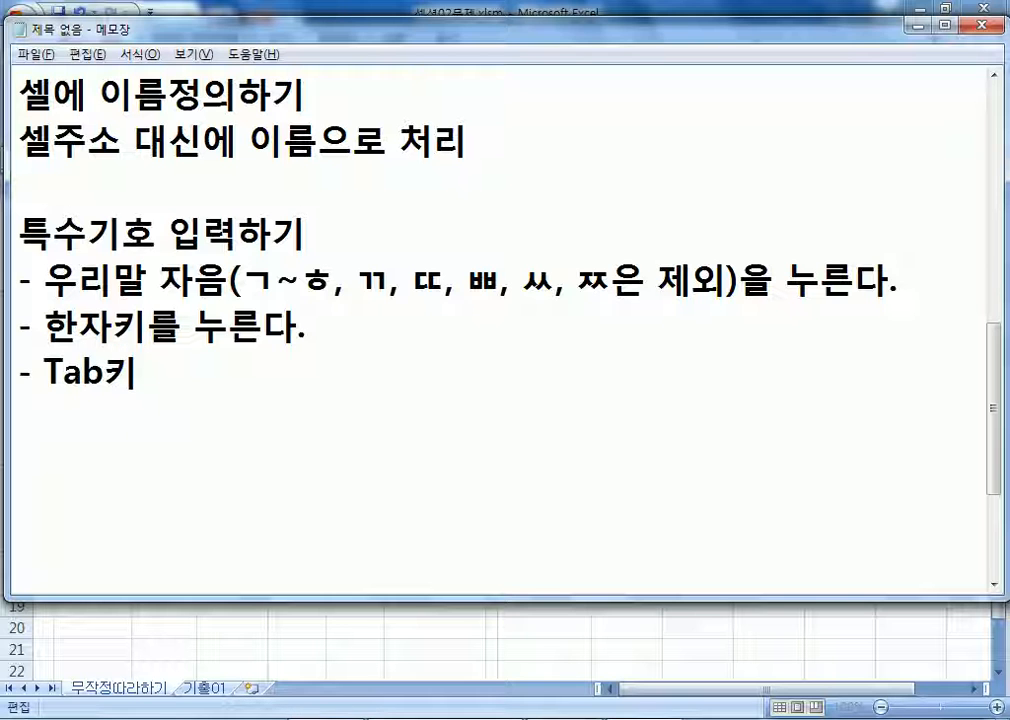
pyautogui.write('를 눌러서 ')
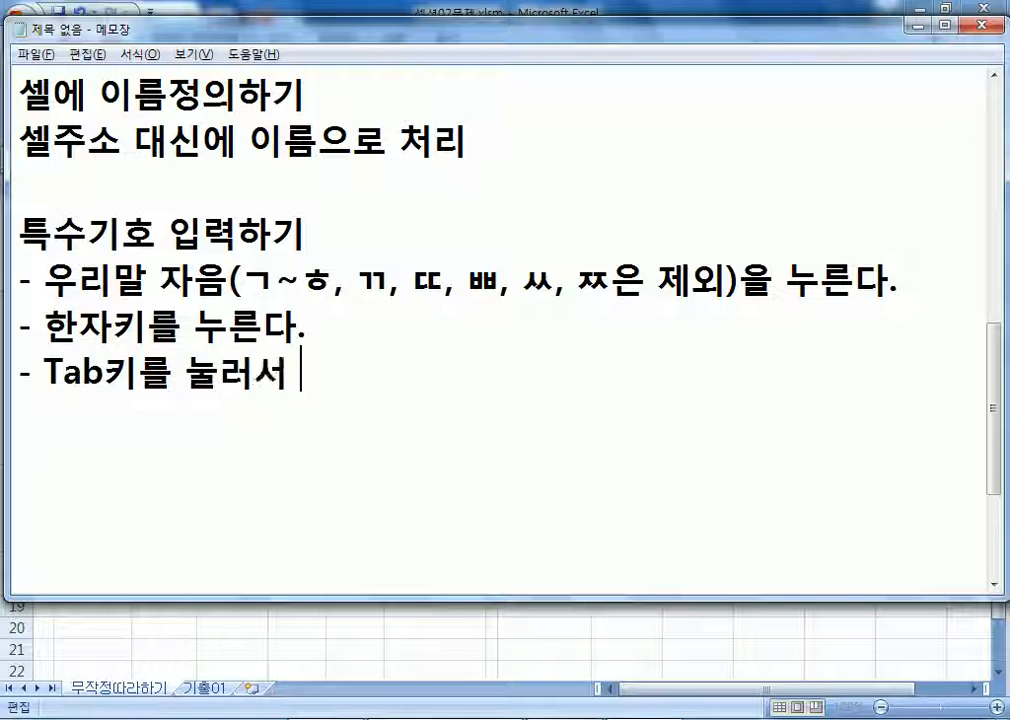
pyautogui.write('목록을')
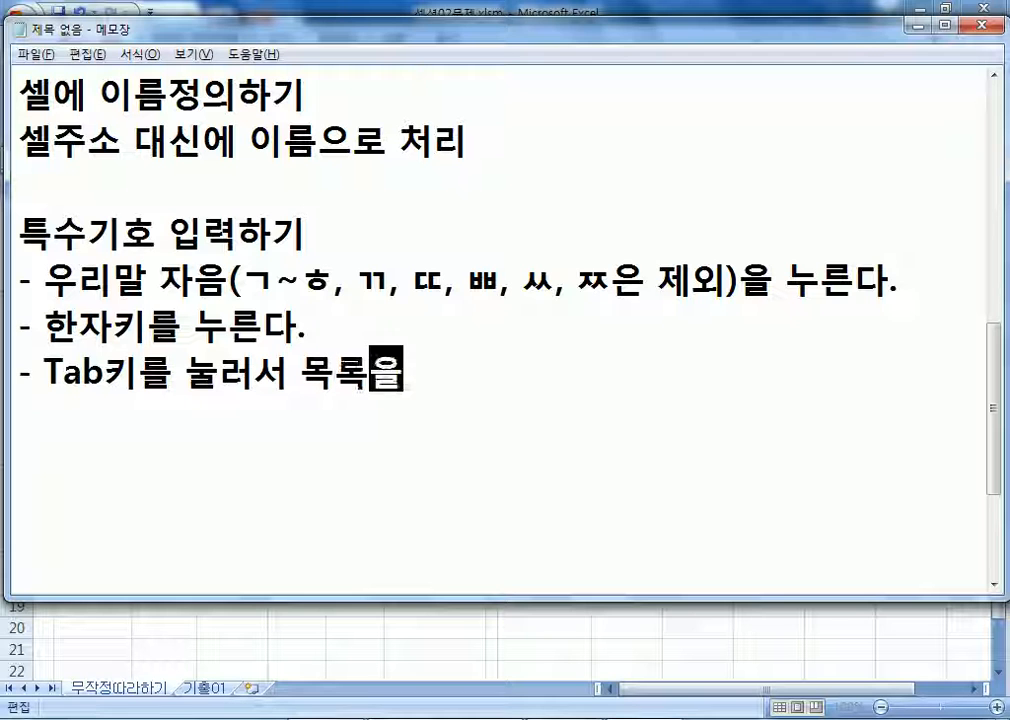
pyautogui.write(' 펴쳐')
pyautogui.press('BackSpace')
pyautogui.press('BackSpace')
pyautogui.press('BackSpace')
pyautogui.write('쳘')
pyautogui.press('BackSpace')
pyautogui.write('펼처보')
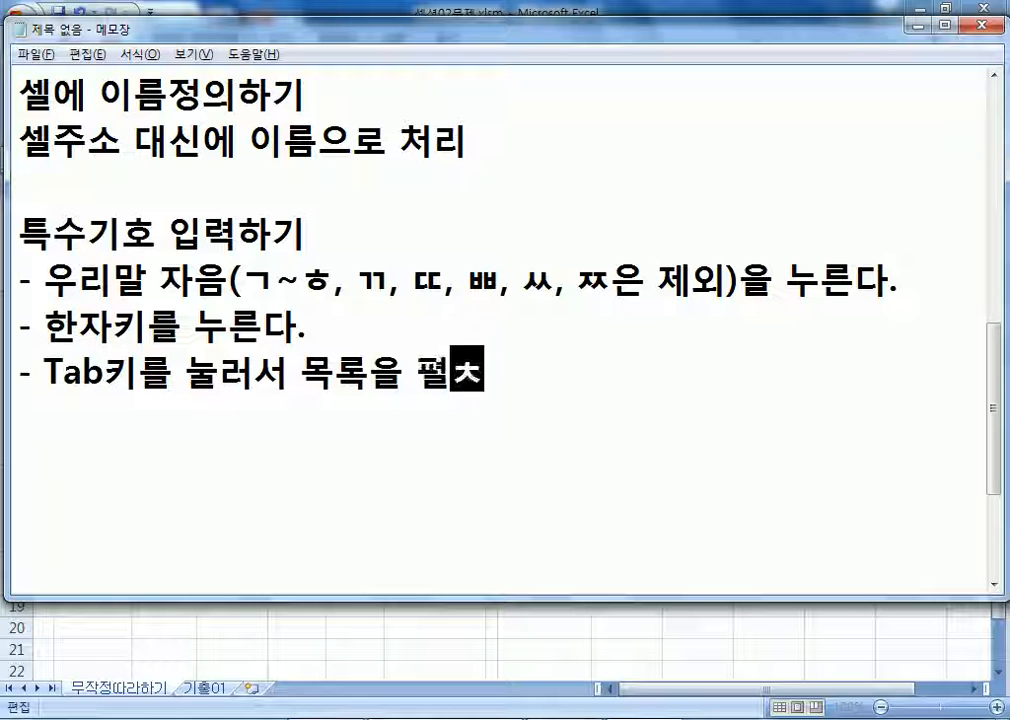
pyautogui.write('ㄹ')
pyautogui.press('BackSpace')
pyautogui.press('BackSpace')
pyautogui.press('BackSpace')
pyautogui.write('쳐볼 수 있다.')
pyautogui.press('Return')
# Step: Switch back to Excel and examine the expanded symbol list for ㅁ in the B1 title, leaving no trial consonant behind
pyautogui.hotkey('alt', 'Tab')
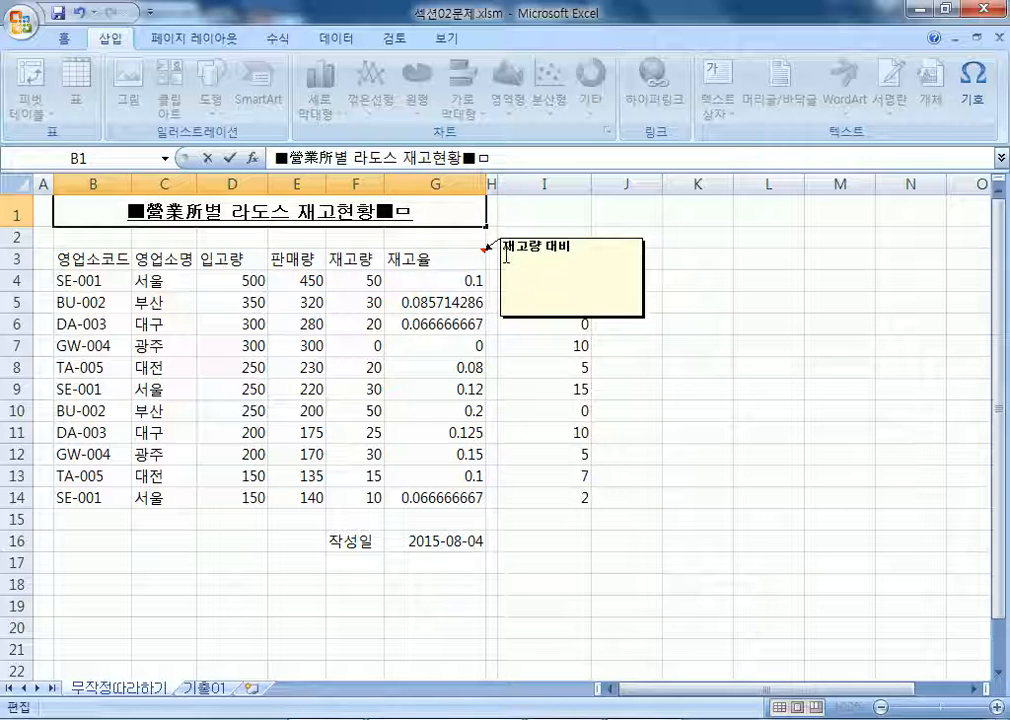
pyautogui.press('Hangul_Hanja')
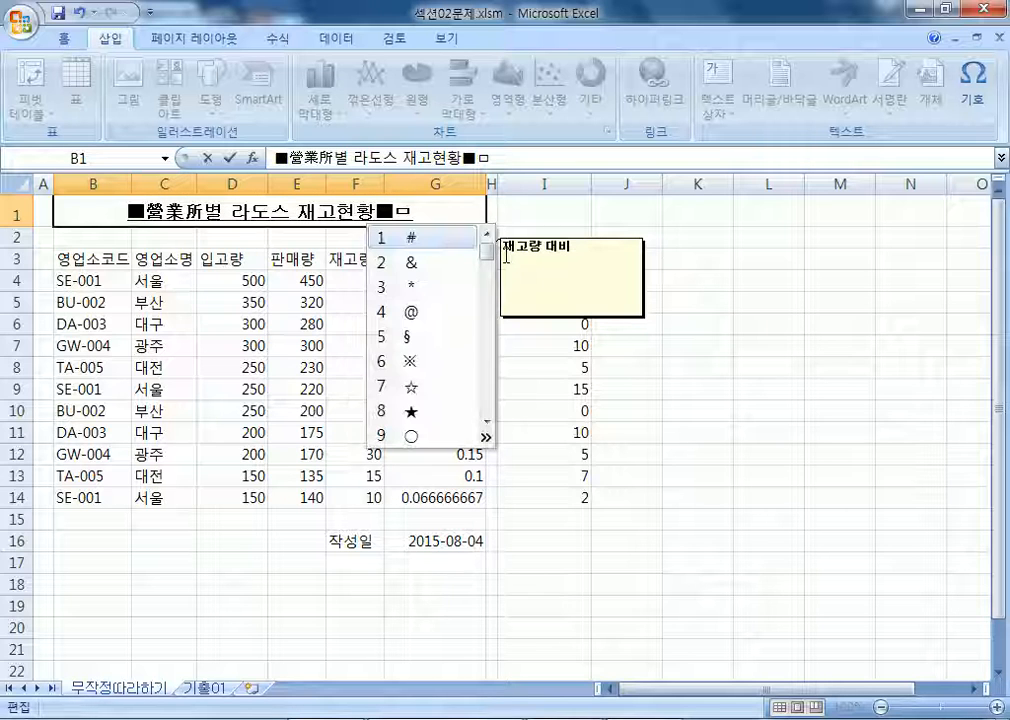
pyautogui.click(487, 438)
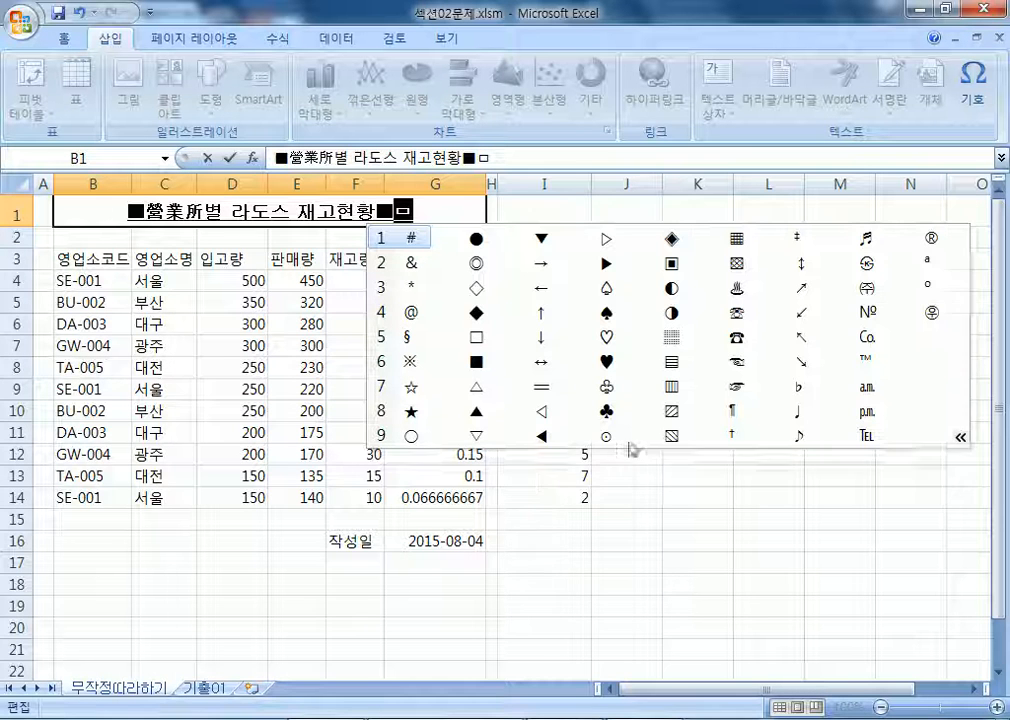
pyautogui.click(963, 437)
pyautogui.press('Tab')
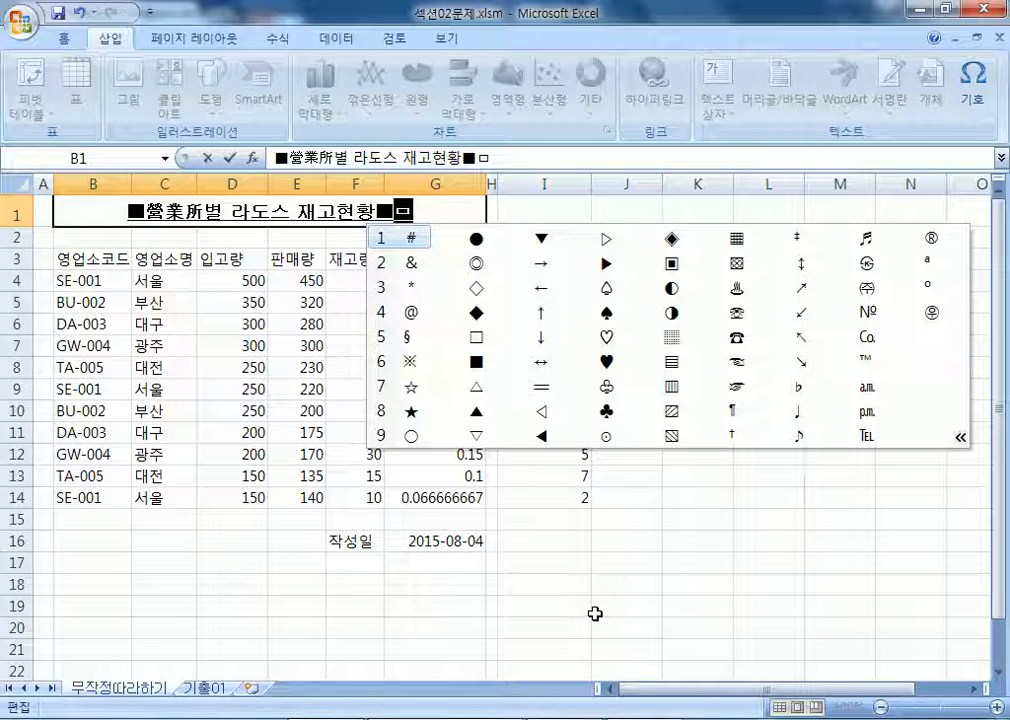
pyautogui.press('Tab')
pyautogui.press('Tab')
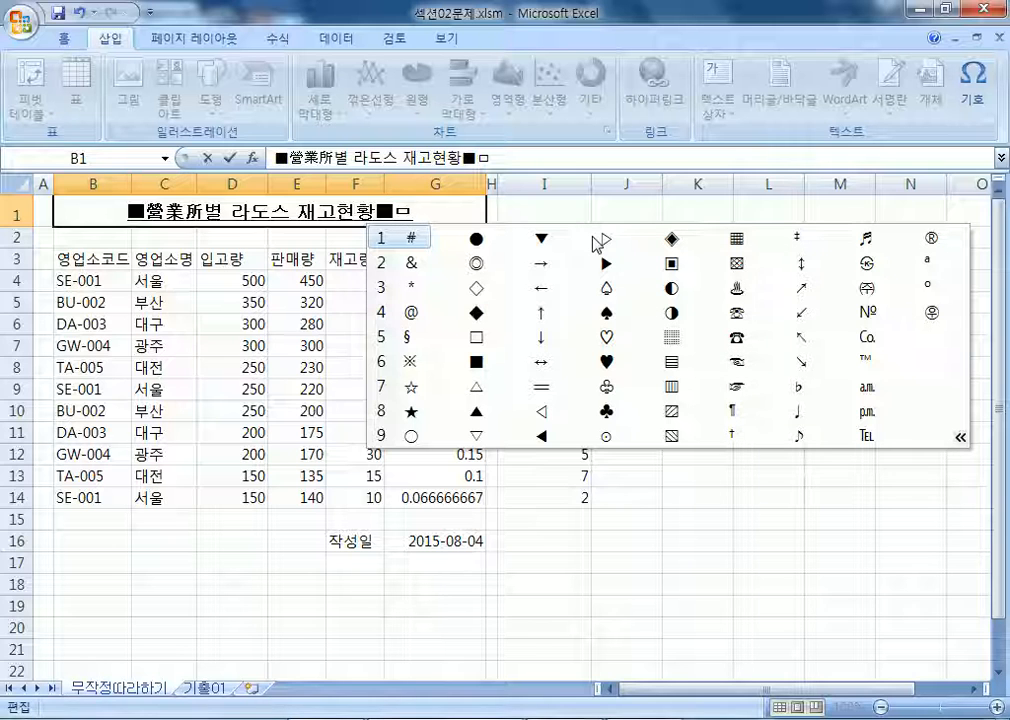
pyautogui.press('Escape')
pyautogui.press('BackSpace')
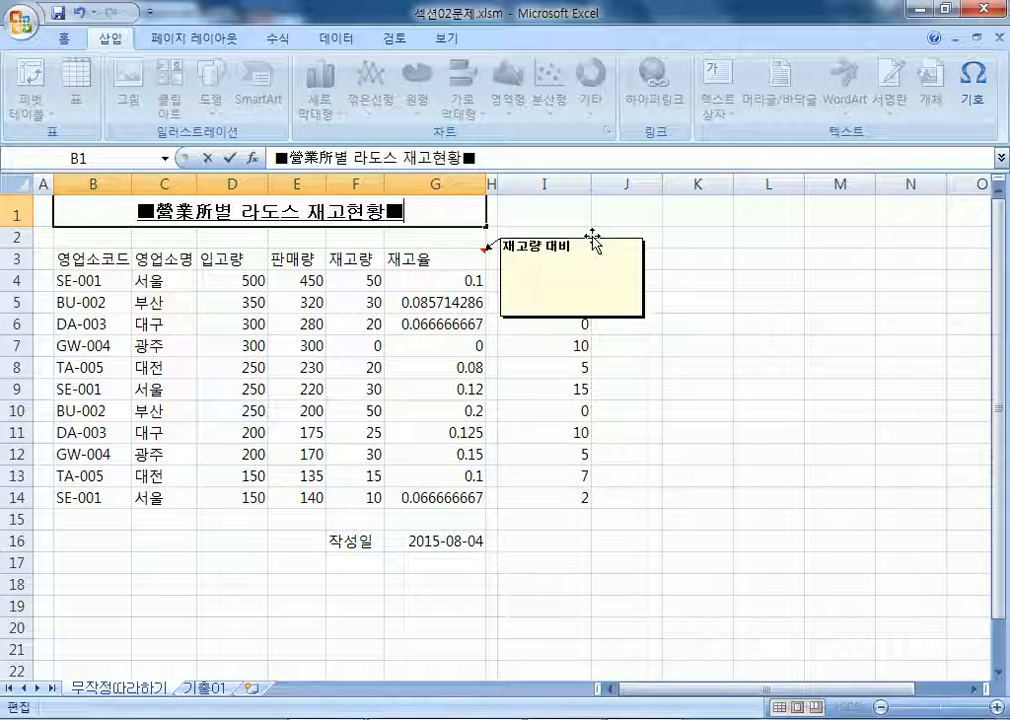
# Step: Examine the expanded symbol list for the consonant ㅇ at the end of the B1 title, then remove the consonant
pyautogui.write('ㅇ')
pyautogui.press('Hangul_Hanja')
pyautogui.press('Tab')
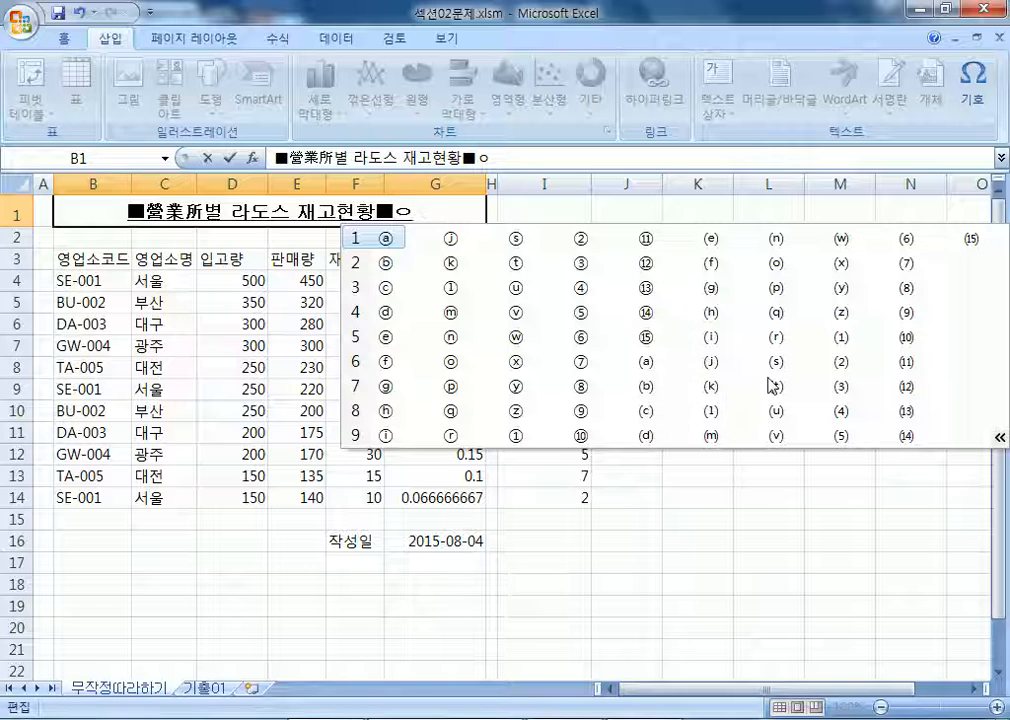
pyautogui.press('Escape')
pyautogui.press('BackSpace')
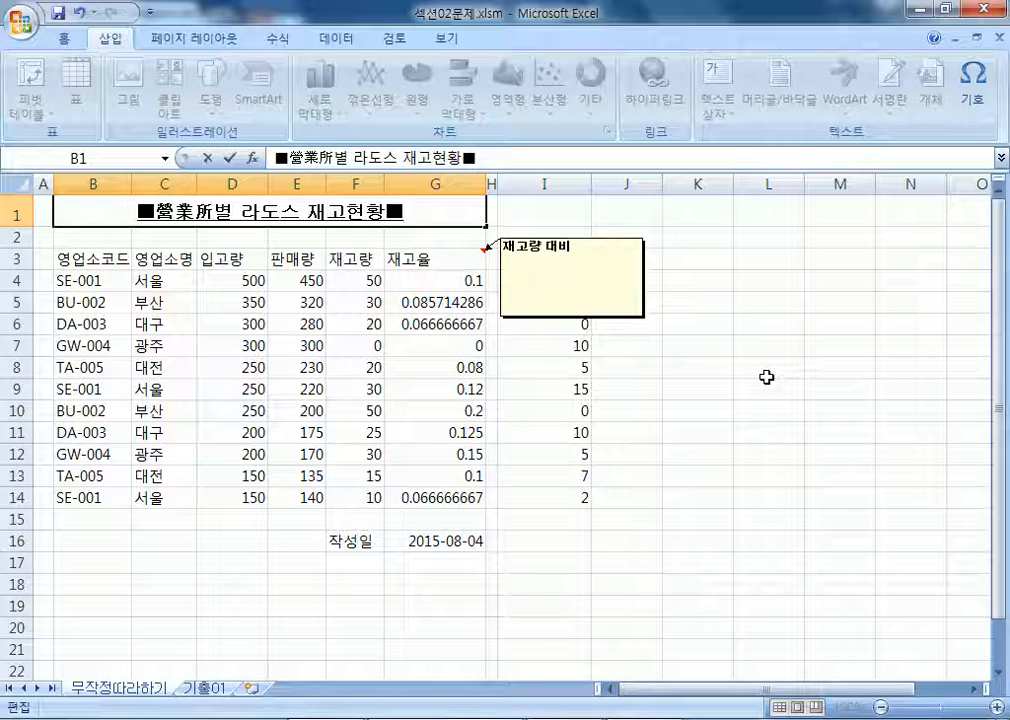
# Step: Examine the expanded symbol list for the consonant ㅅ in the B1 title and clear the trial consonant
pyautogui.write('ㅅ')
pyautogui.press('Hangul_Hanja')
pyautogui.press('Tab')
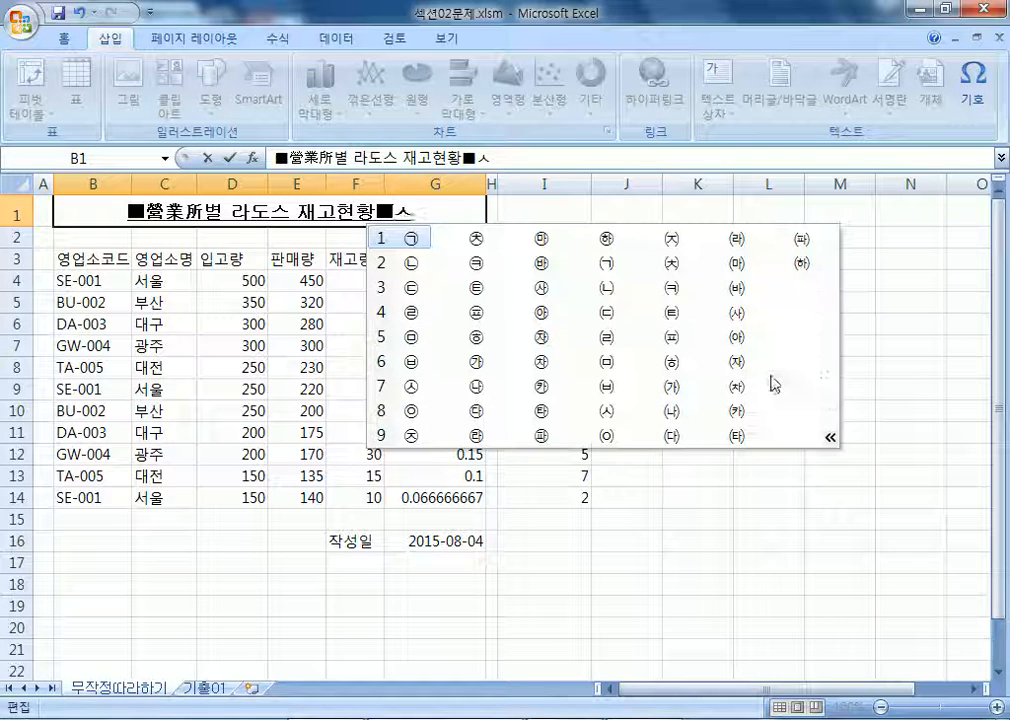
pyautogui.press('Escape')
pyautogui.press('BackSpace')
# Step: Examine the expanded symbol list for the consonant ㄹ in the B1 title and delete the trial consonant
pyautogui.write('ㄹ')
pyautogui.press('Hangul_Hanja')
pyautogui.press('Tab')
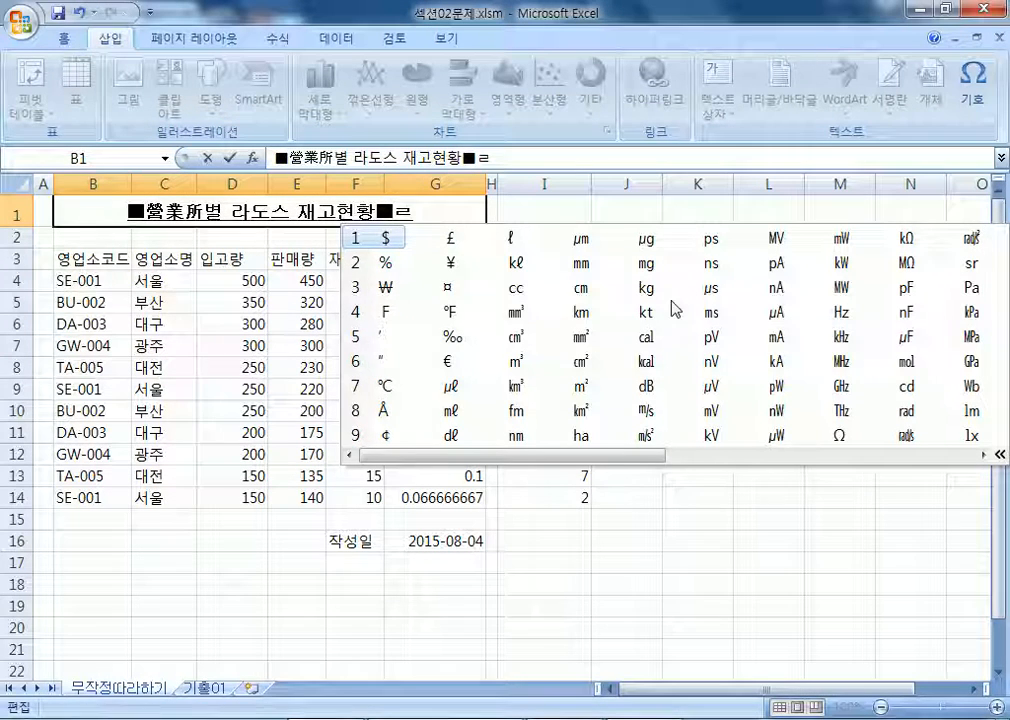
pyautogui.moveTo(622, 456); pyautogui.dragTo(541, 481)
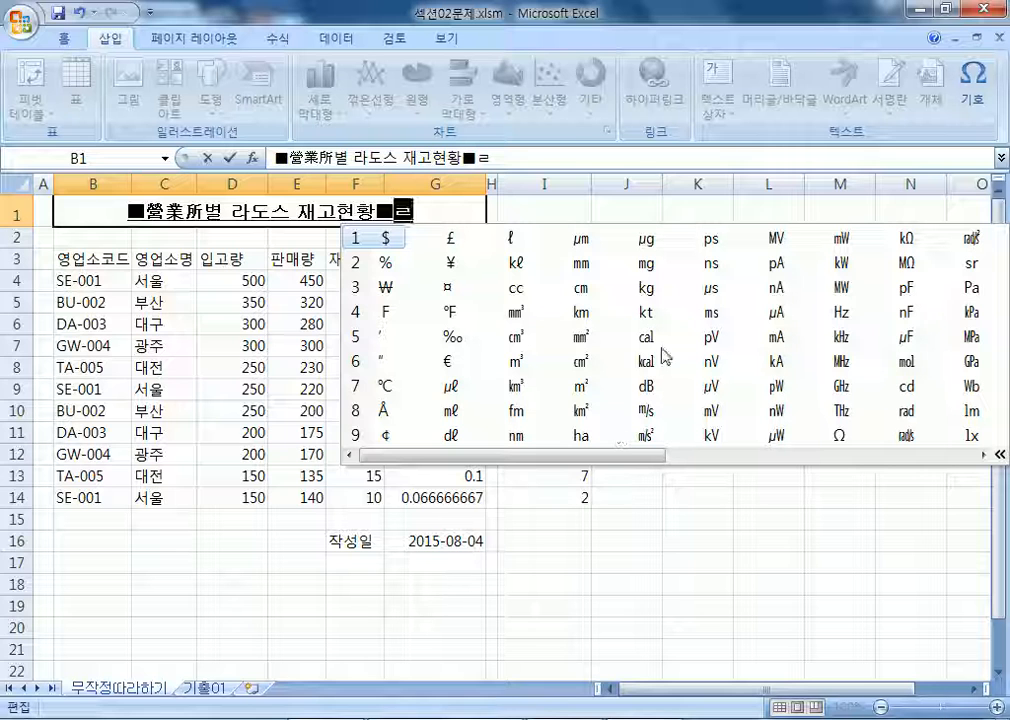
pyautogui.press('Escape')
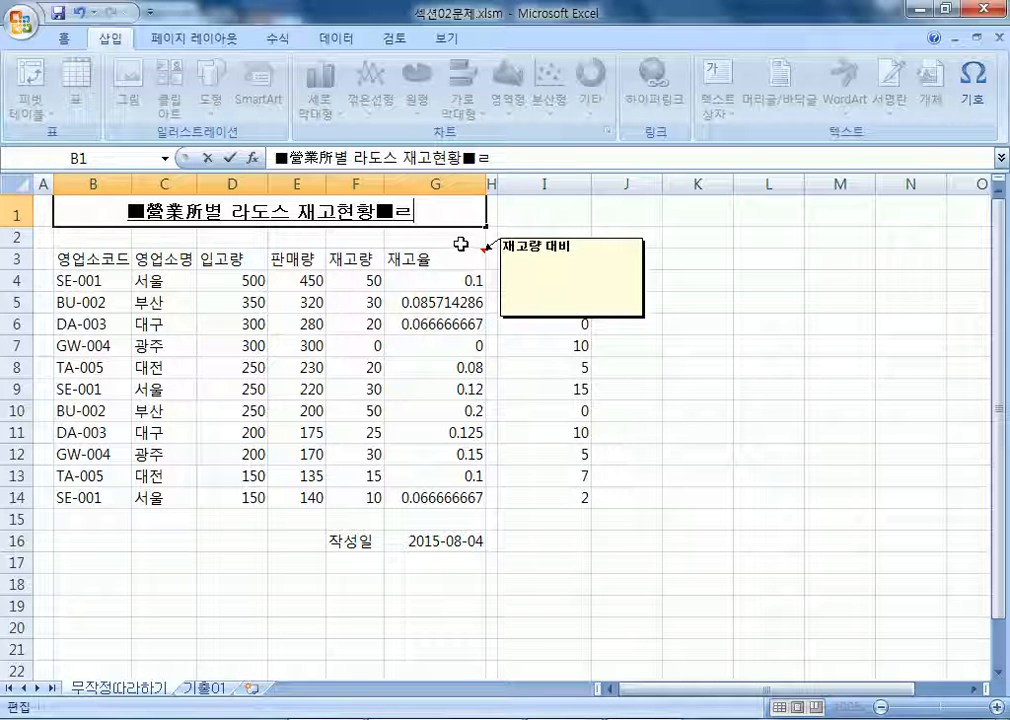
pyautogui.press('BackSpace')
# Step: Examine the expanded character list for the double consonant ㅆ in the B1 title and delete the trial consonant
pyautogui.write('ㅆ')
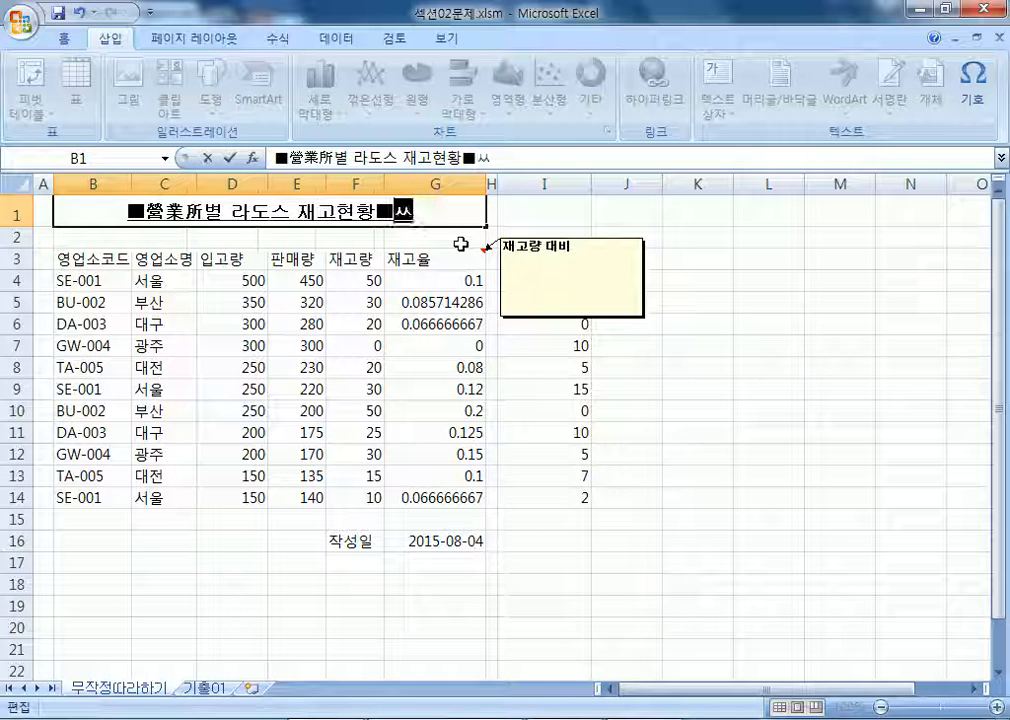
pyautogui.press('Hangul_Hanja')
pyautogui.press('Tab')
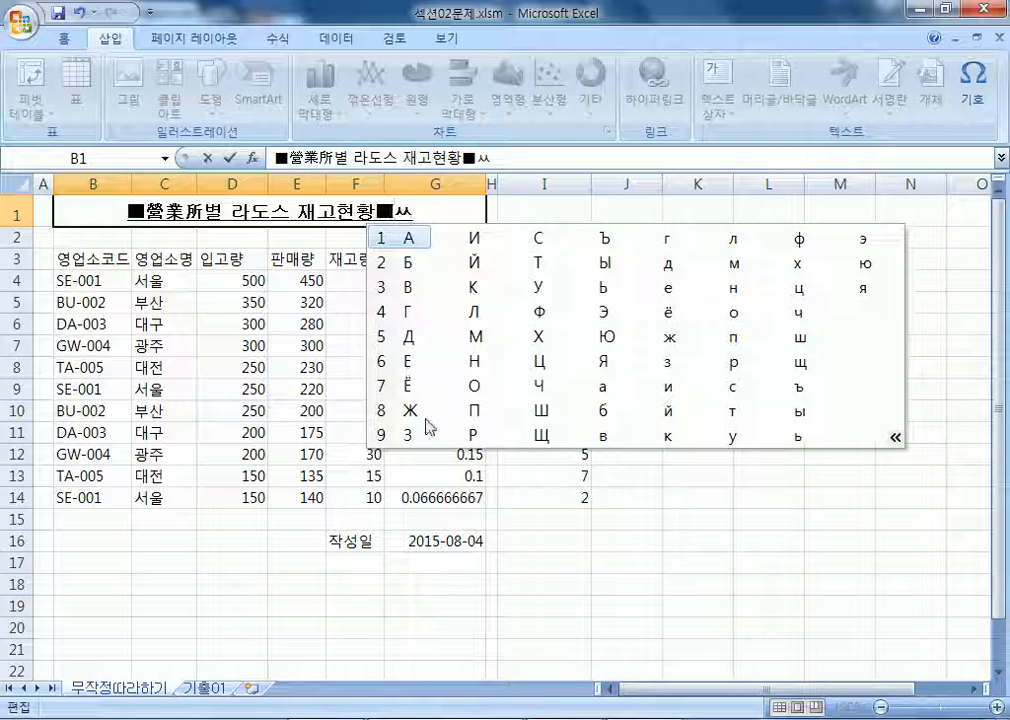
pyautogui.press('Escape')
pyautogui.press('BackSpace')
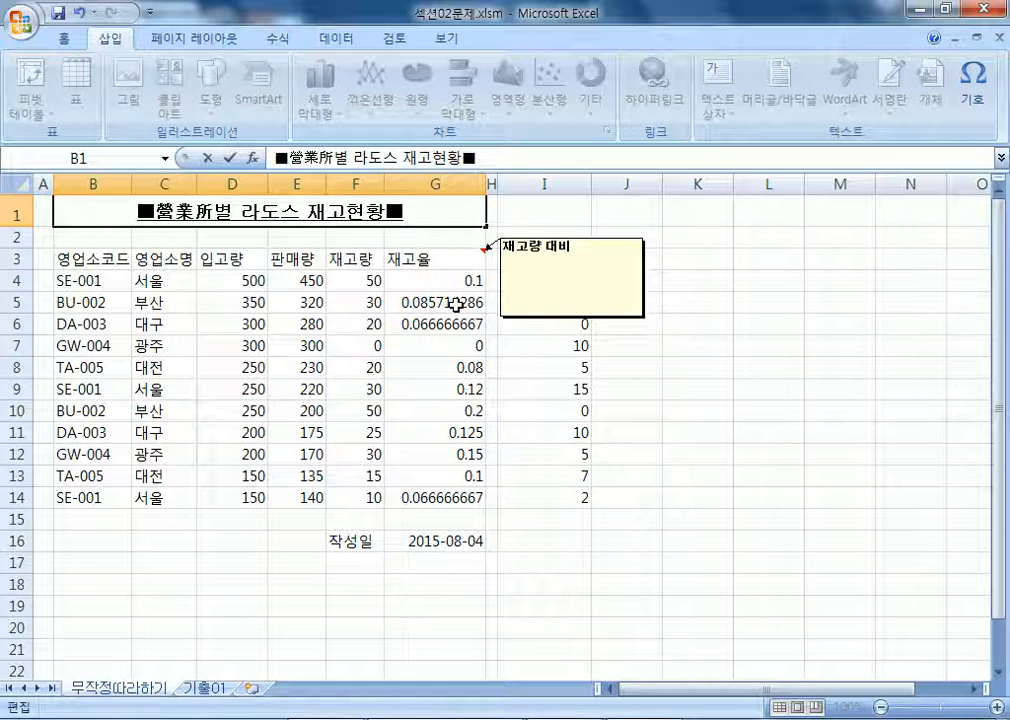
# Step: Commit the B1 title and centre the header cells B3:G3 horizontally
pyautogui.press('Return')
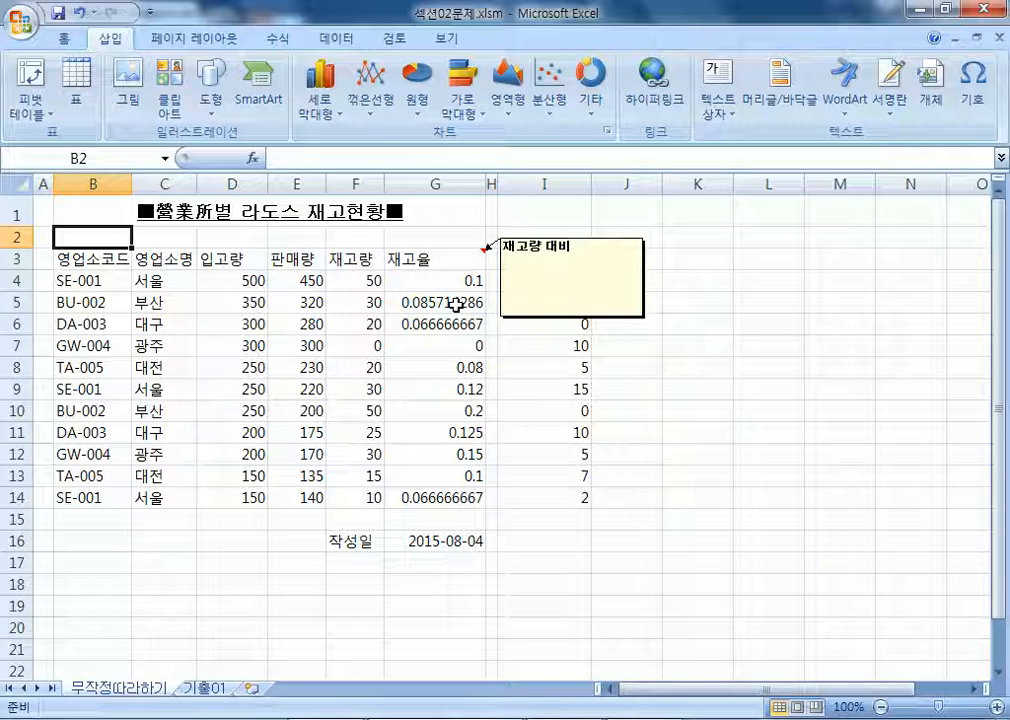
pyautogui.scroll(1, 292, 100)
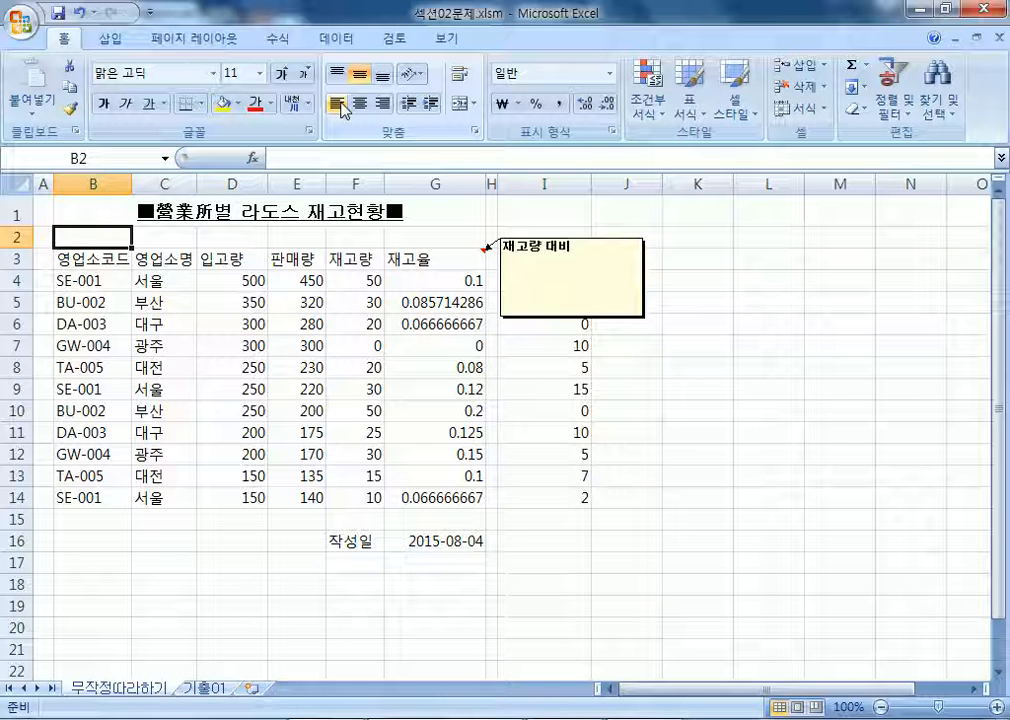
pyautogui.moveTo(83, 265); pyautogui.dragTo(412, 264)
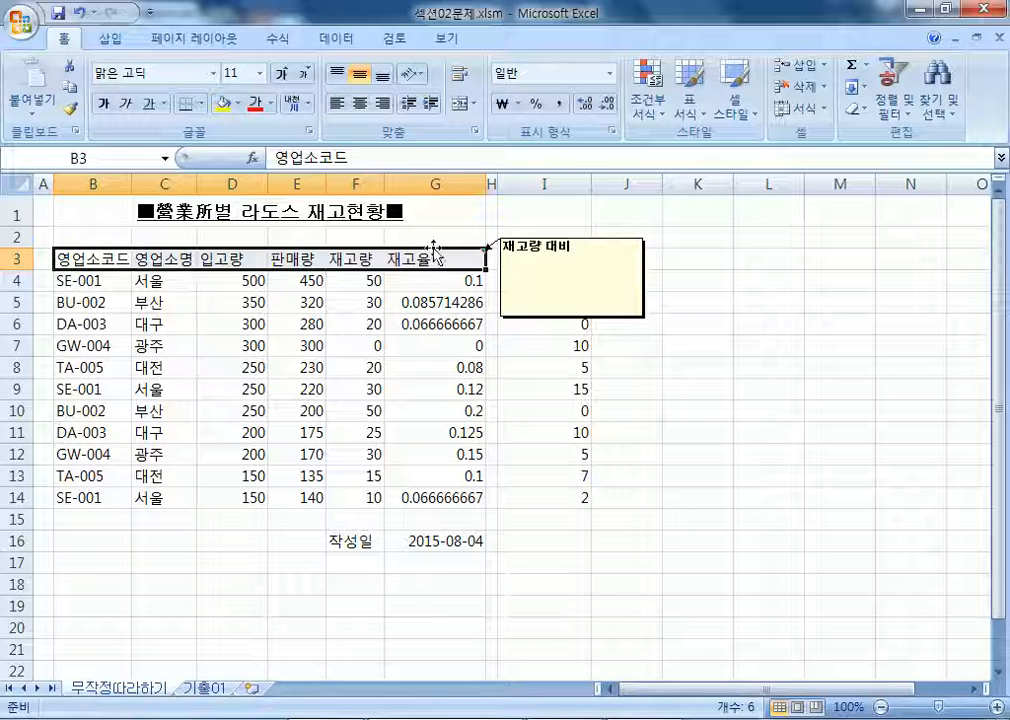
pyautogui.click(359, 105)
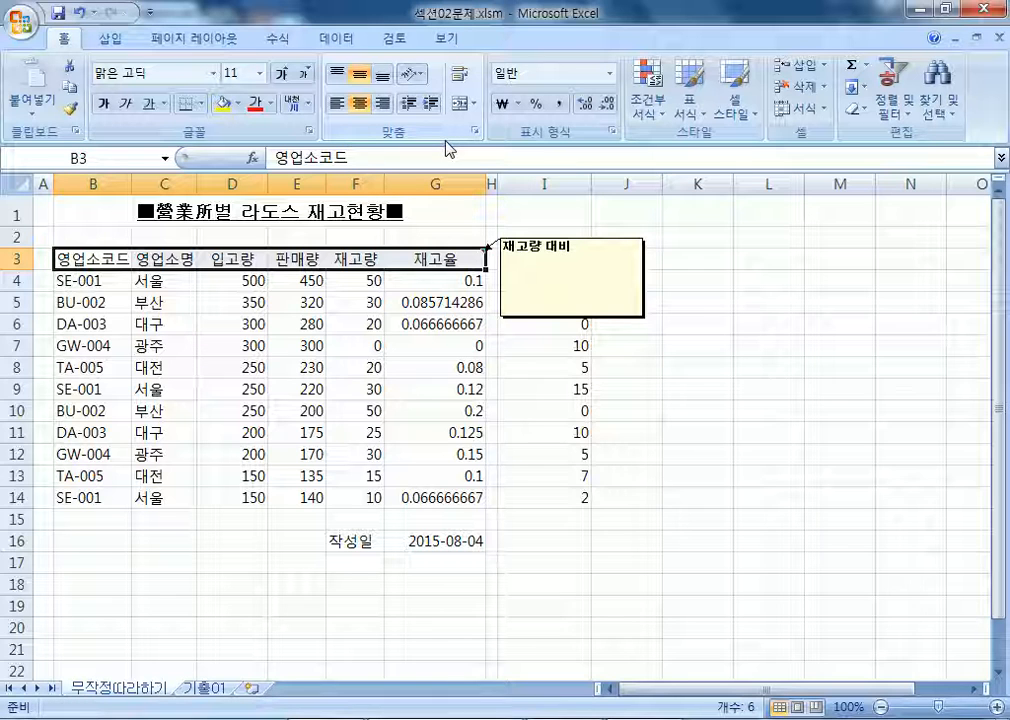
# Step: Fill the header cells B3:G3 with the standard light blue colour, after trying yellow
pyautogui.click(226, 104)
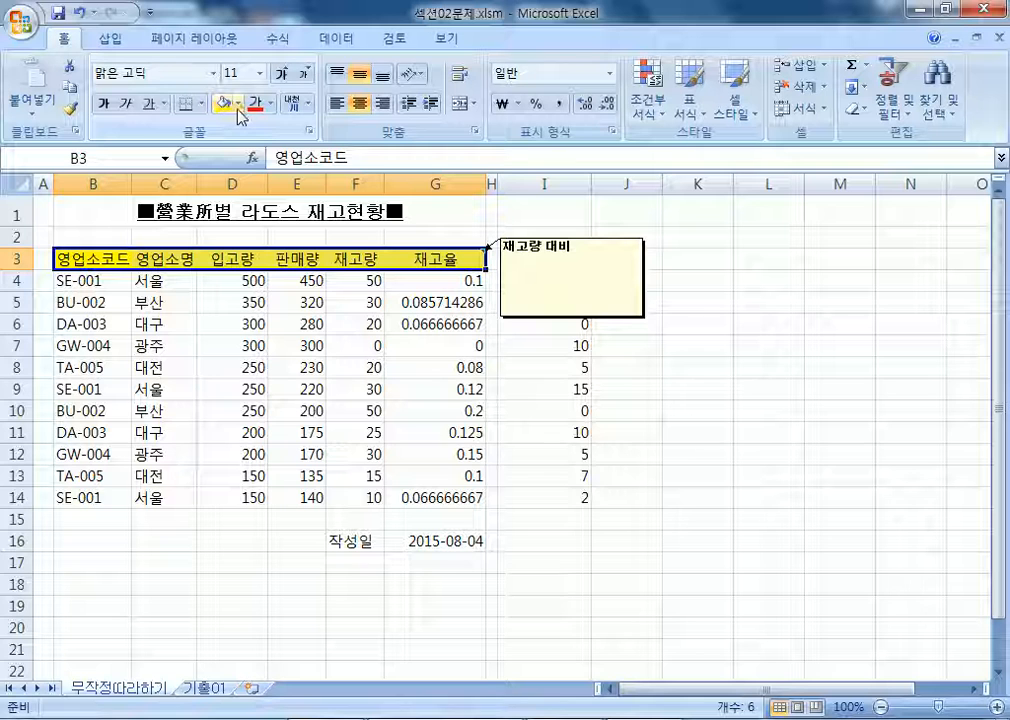
pyautogui.click(238, 106)
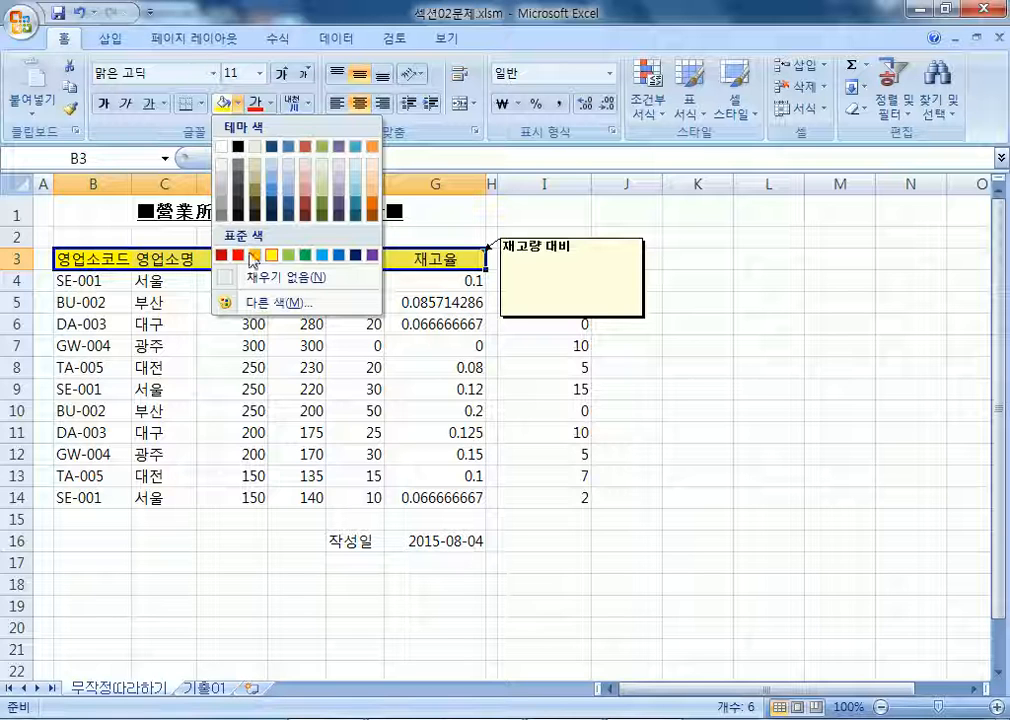
pyautogui.click(321, 258)
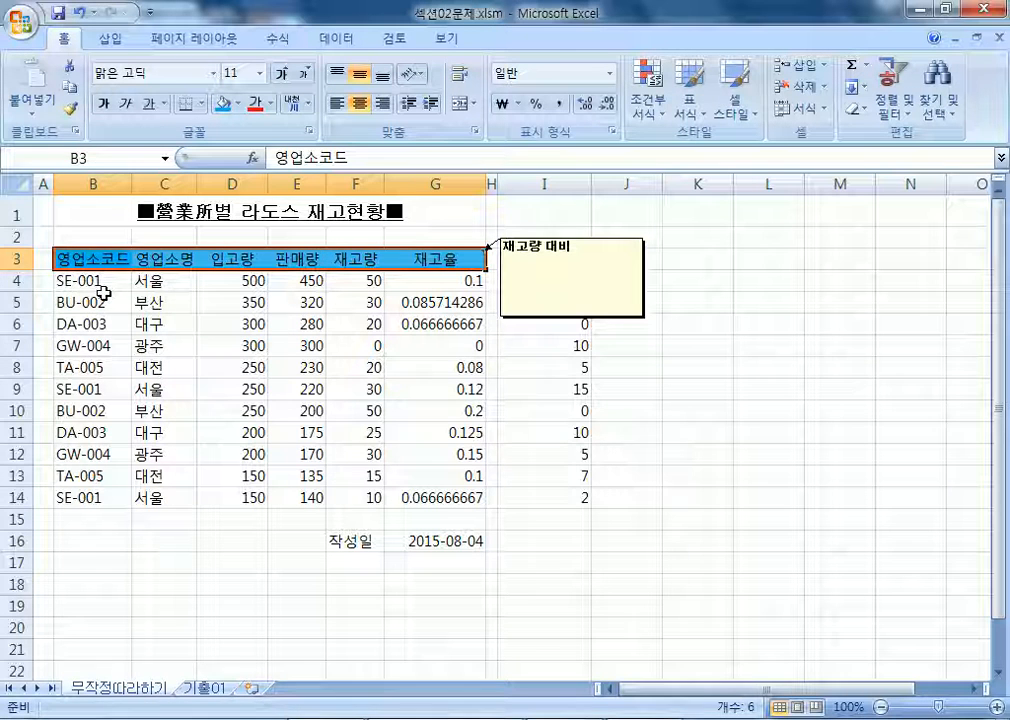
# Step: Centre the branch codes and branch names in B4:C14 horizontally
pyautogui.moveTo(96, 287); pyautogui.dragTo(158, 500)
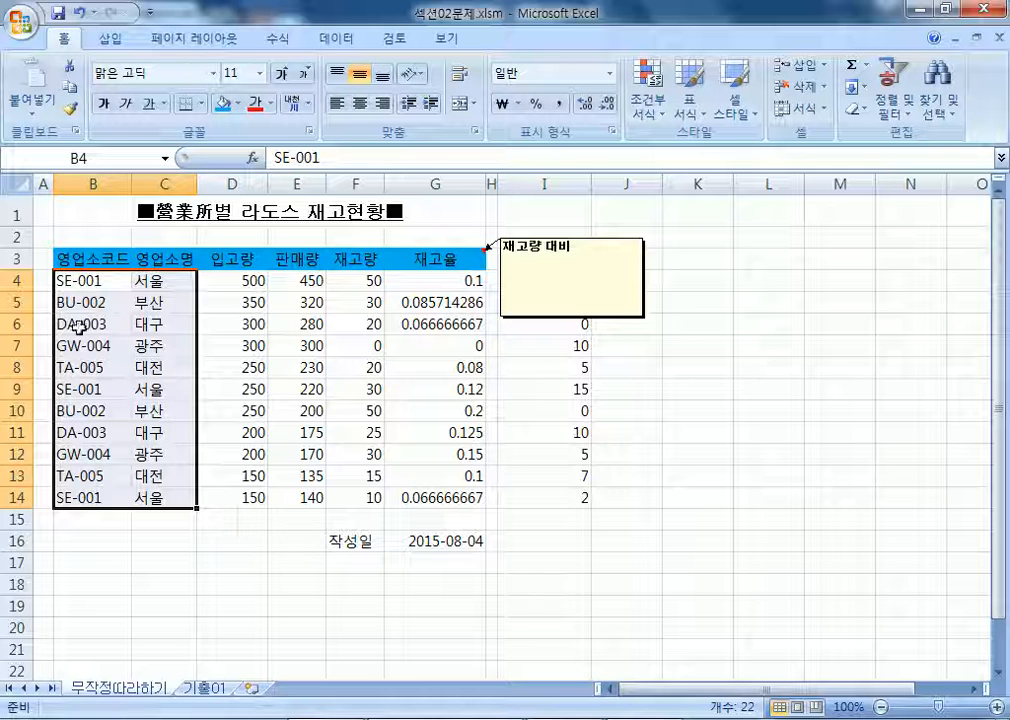
pyautogui.click(84, 281)
pyautogui.moveTo(84, 281); pyautogui.dragTo(165, 500)
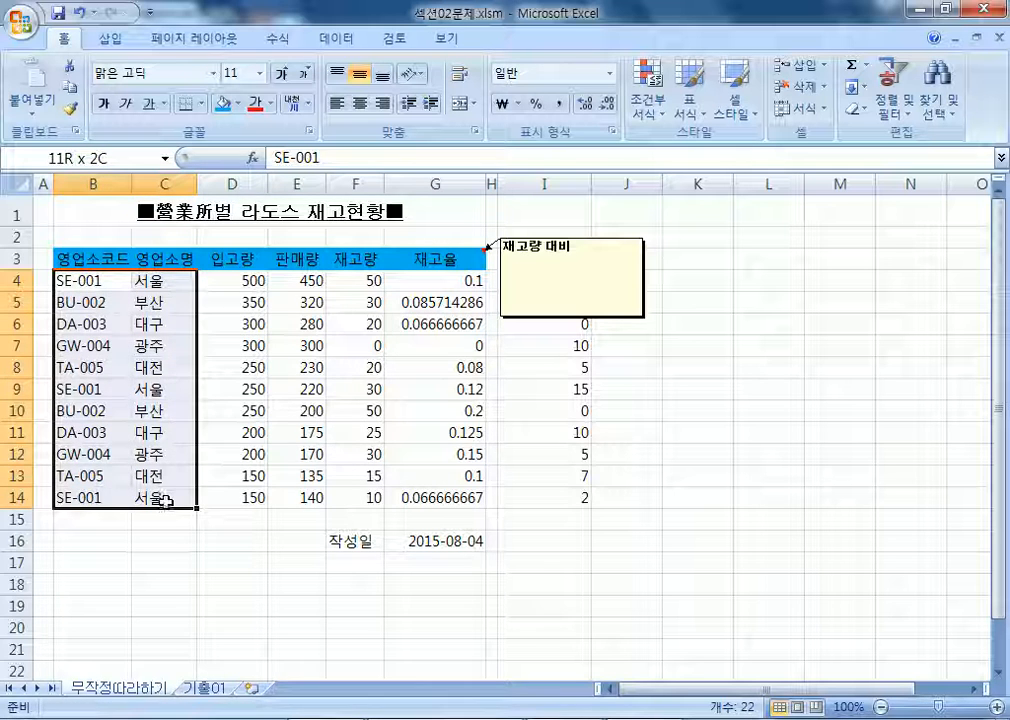
pyautogui.click(360, 104)
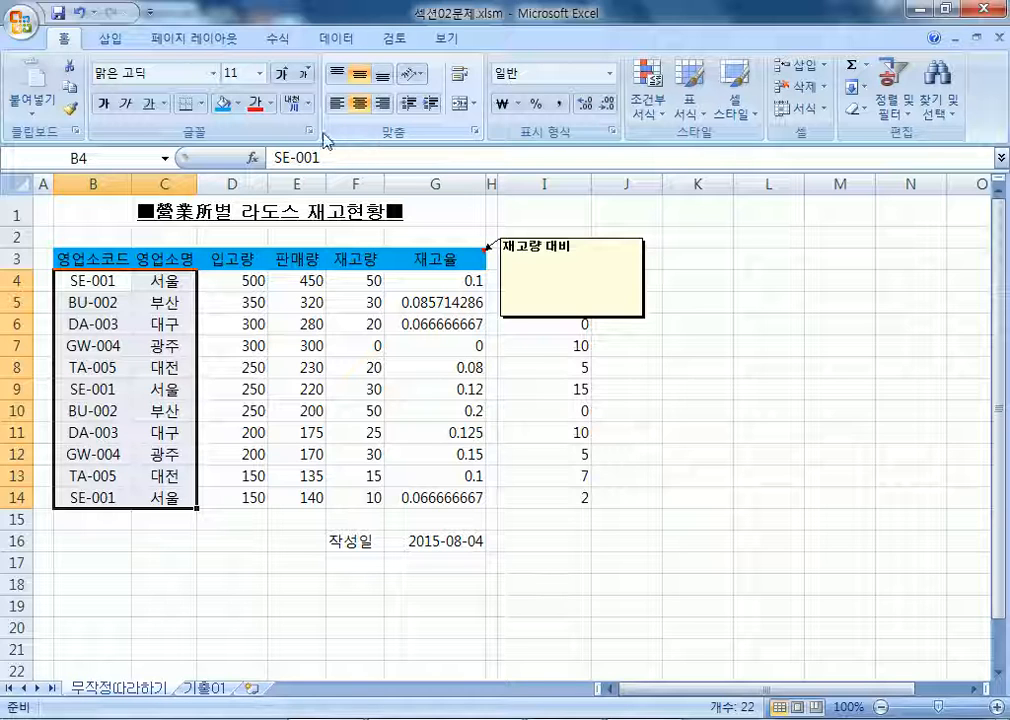
pyautogui.click(62, 279)
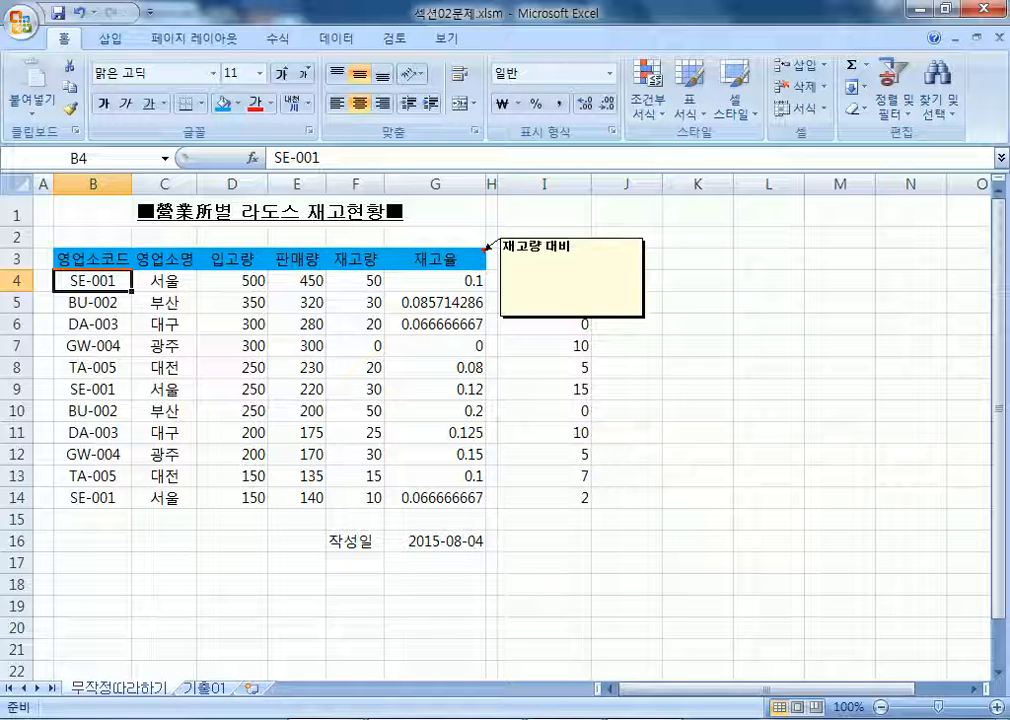
# Step: Switch to Notepad and add the line "셀서식 = 서식 지정 = 꾸미기" below the special-symbol notes
pyautogui.hotkey('alt', 'Tab')
pyautogui.press('Return')
pyautogui.write('셀서식')
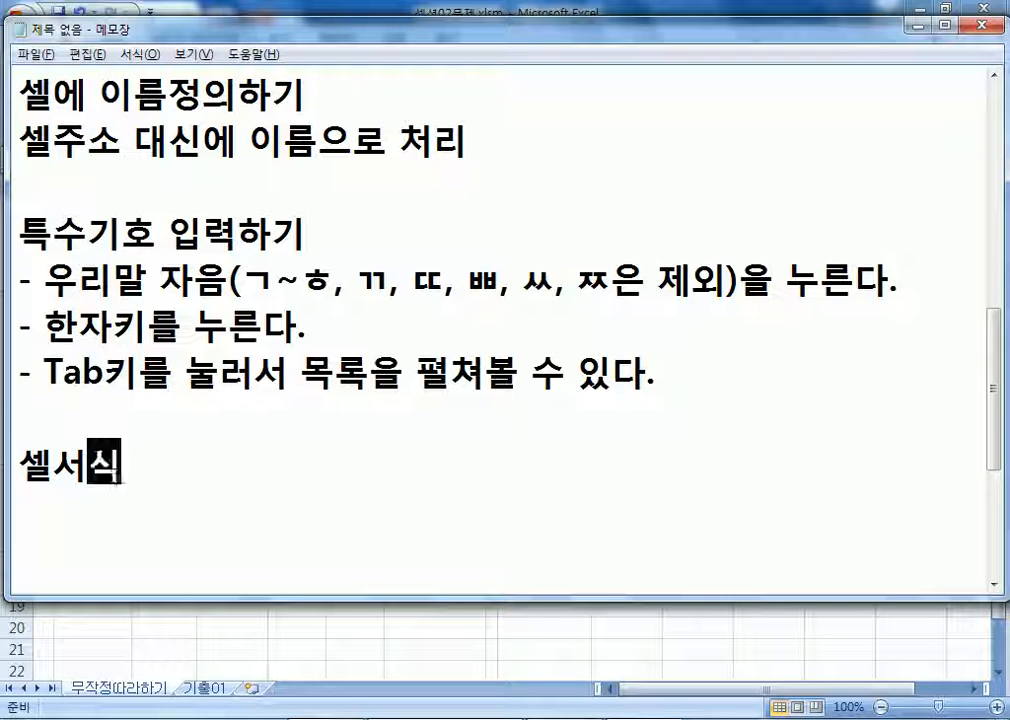
pyautogui.write(' = 서싯')
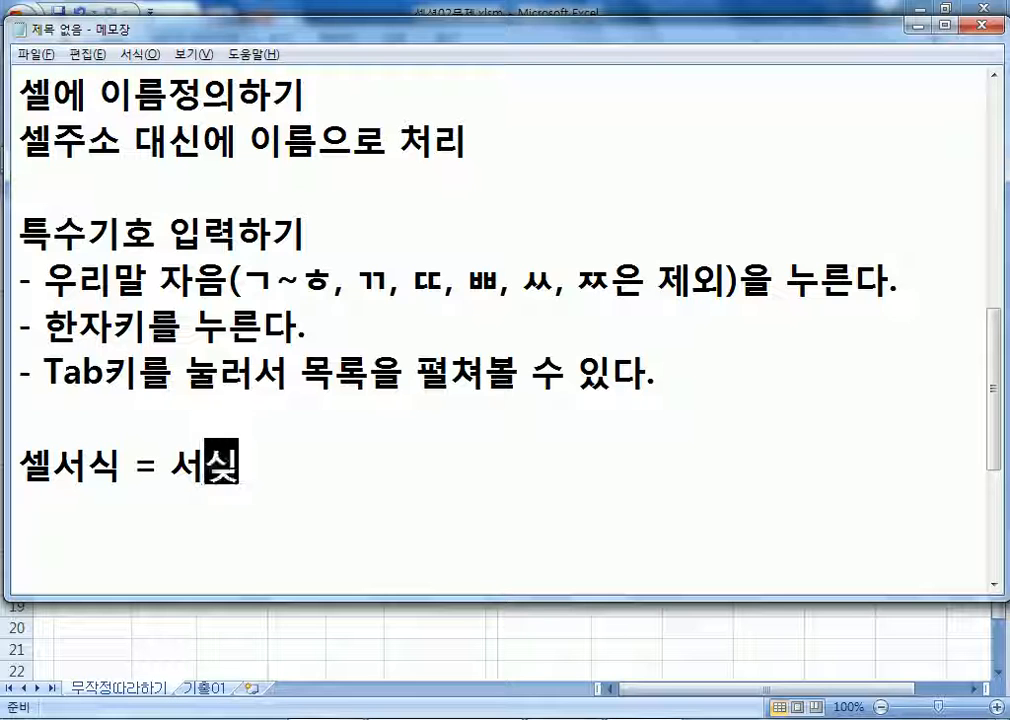
pyautogui.press('BackSpace')
pyautogui.write('식 지정')
pyautogui.write(' = ㅁ')
pyautogui.press('BackSpace')
pyautogui.write('꾸미기')
pyautogui.press('Return')
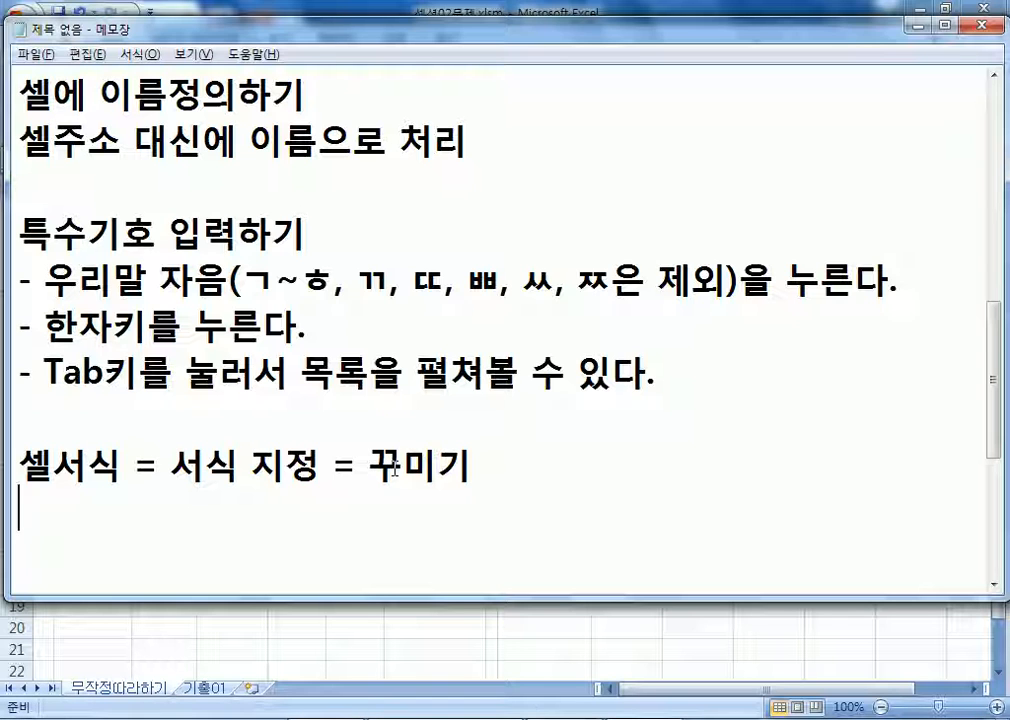
pyautogui.press('Return')
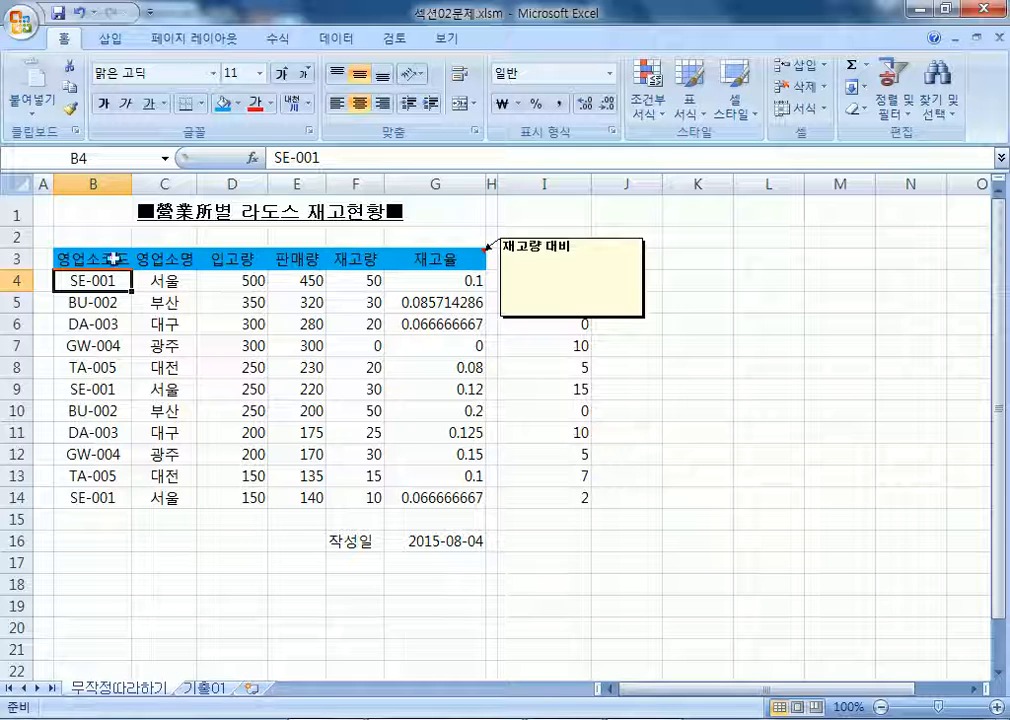
pyautogui.moveTo(85, 260); pyautogui.dragTo(403, 250)
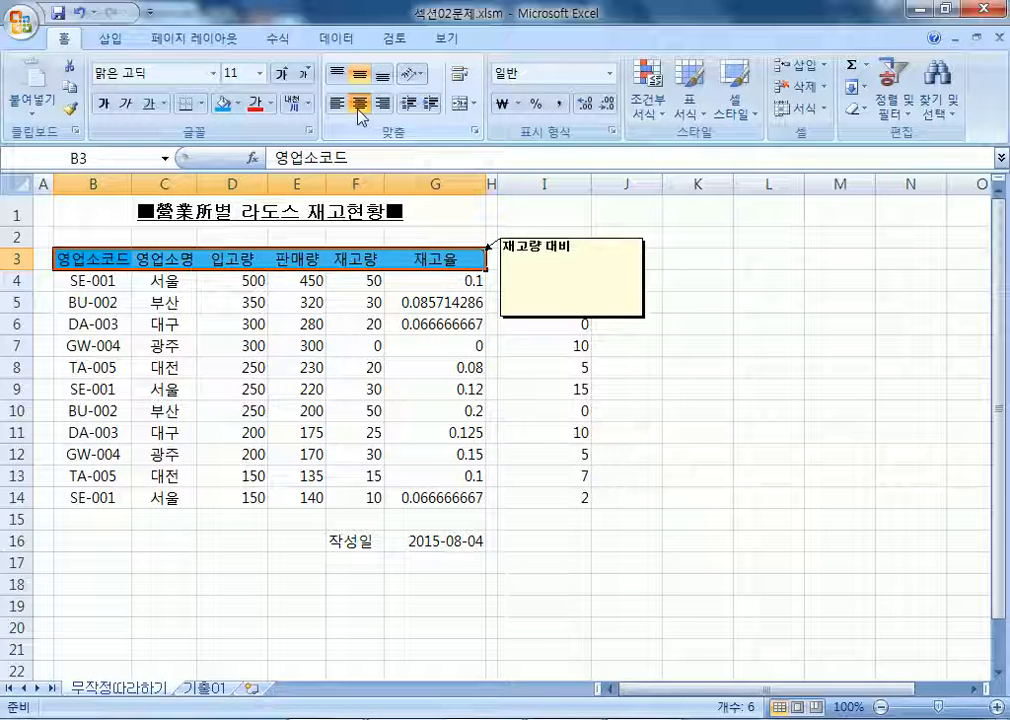
pyautogui.click(289, 362)
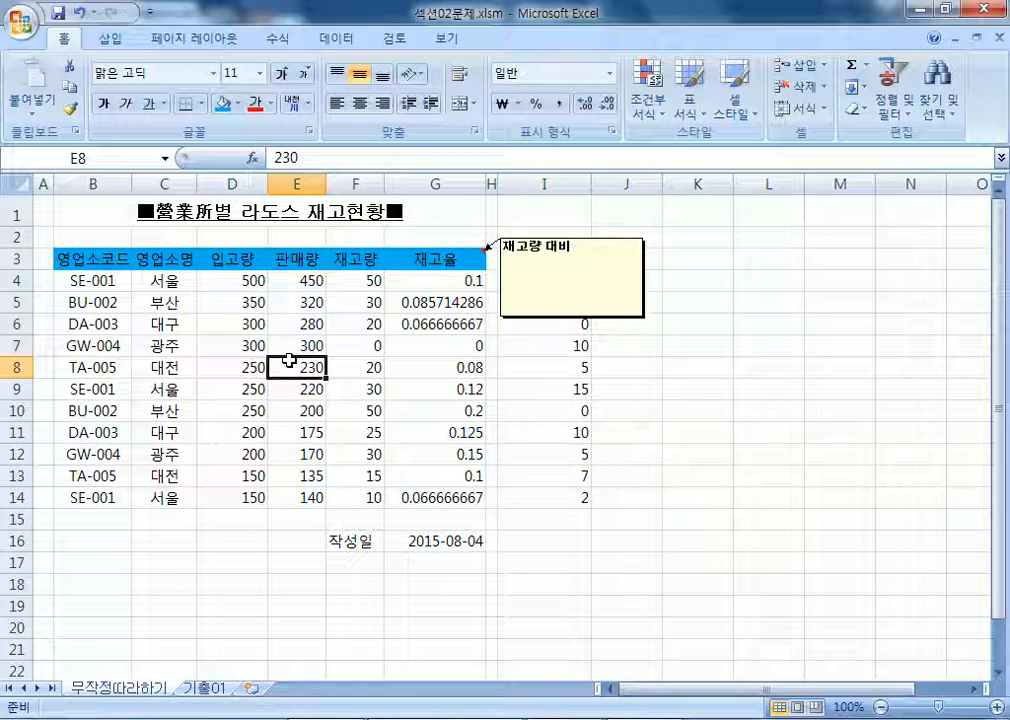